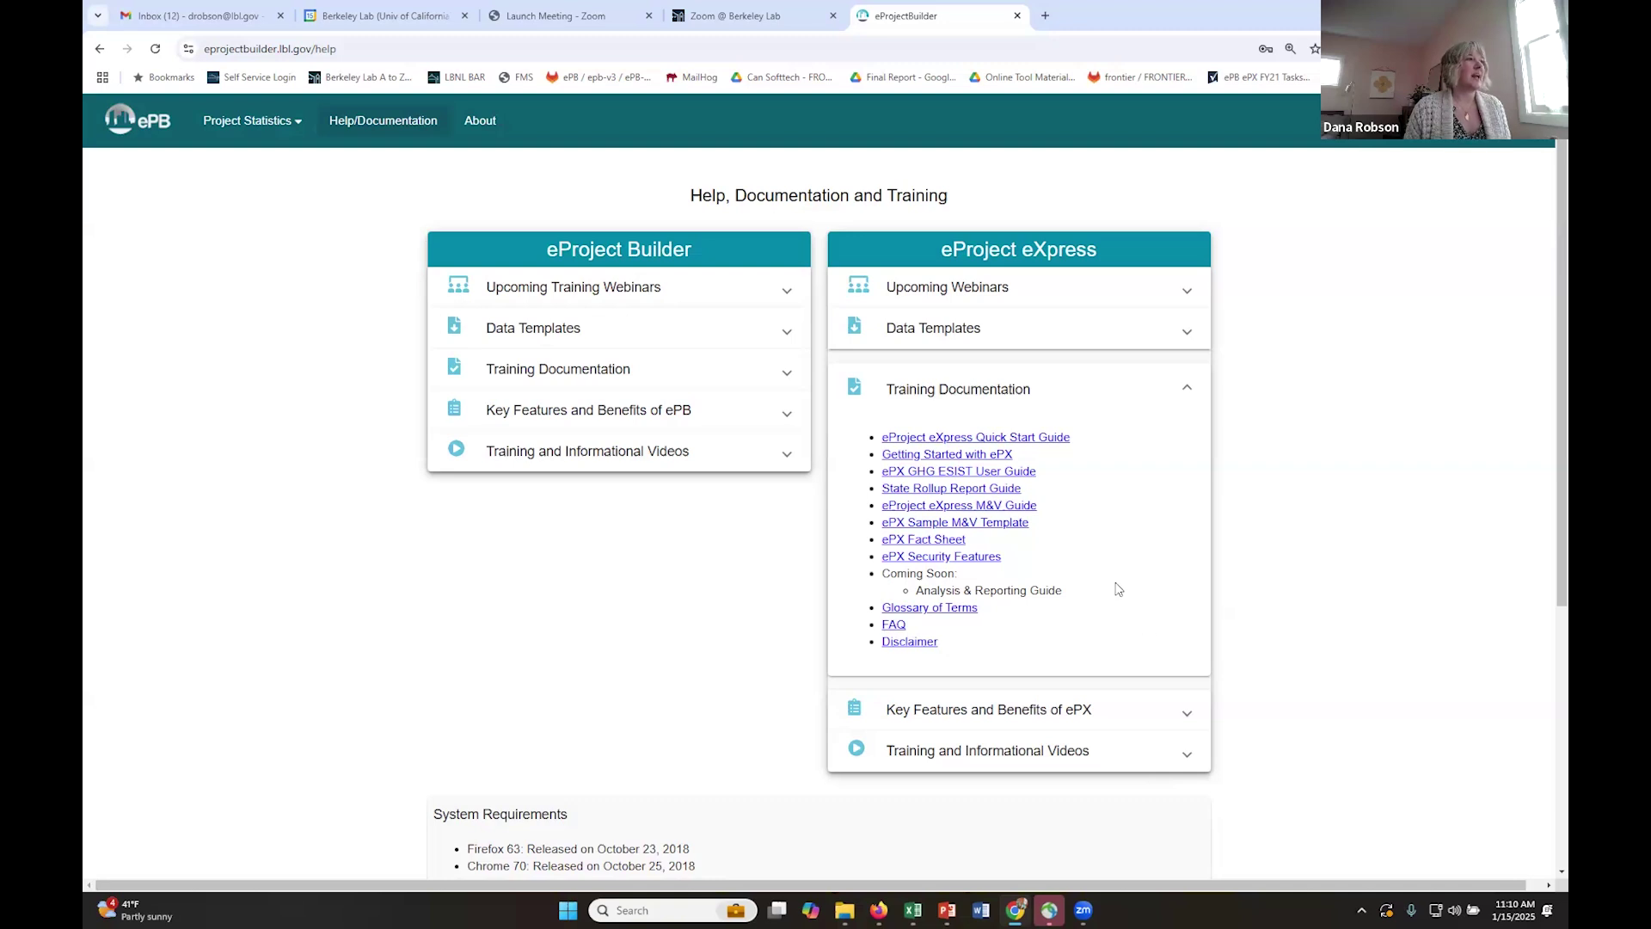
# - Review the ePX key features and the About eProject Builder page, then return to login
pyautogui.click(1029, 714)
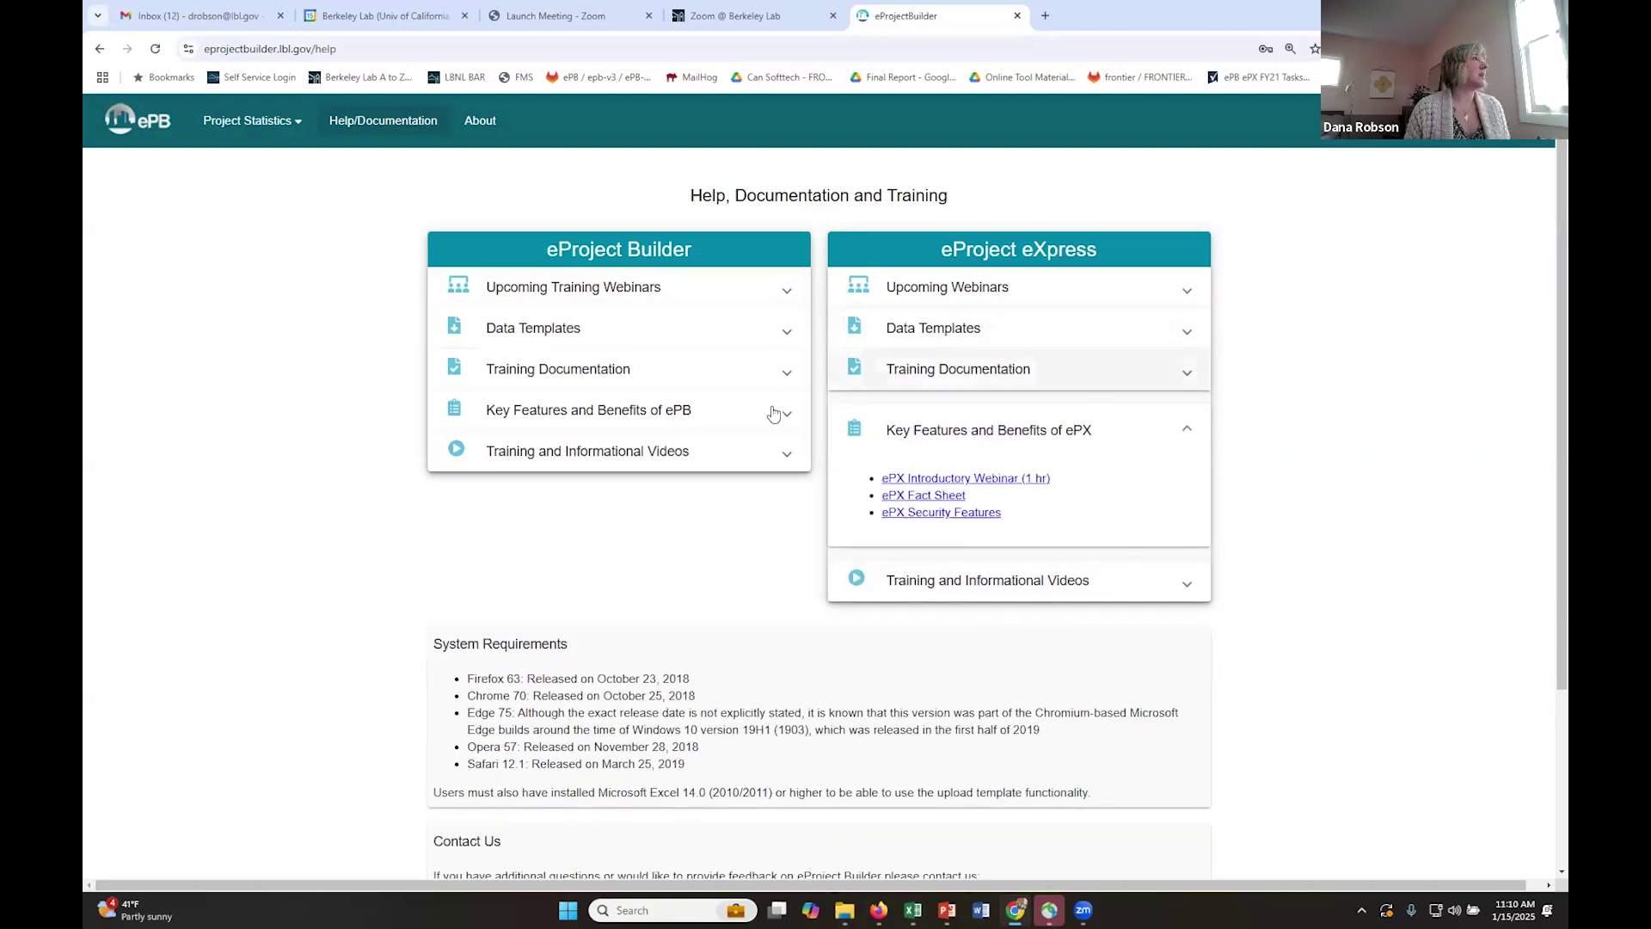
pyautogui.click(480, 122)
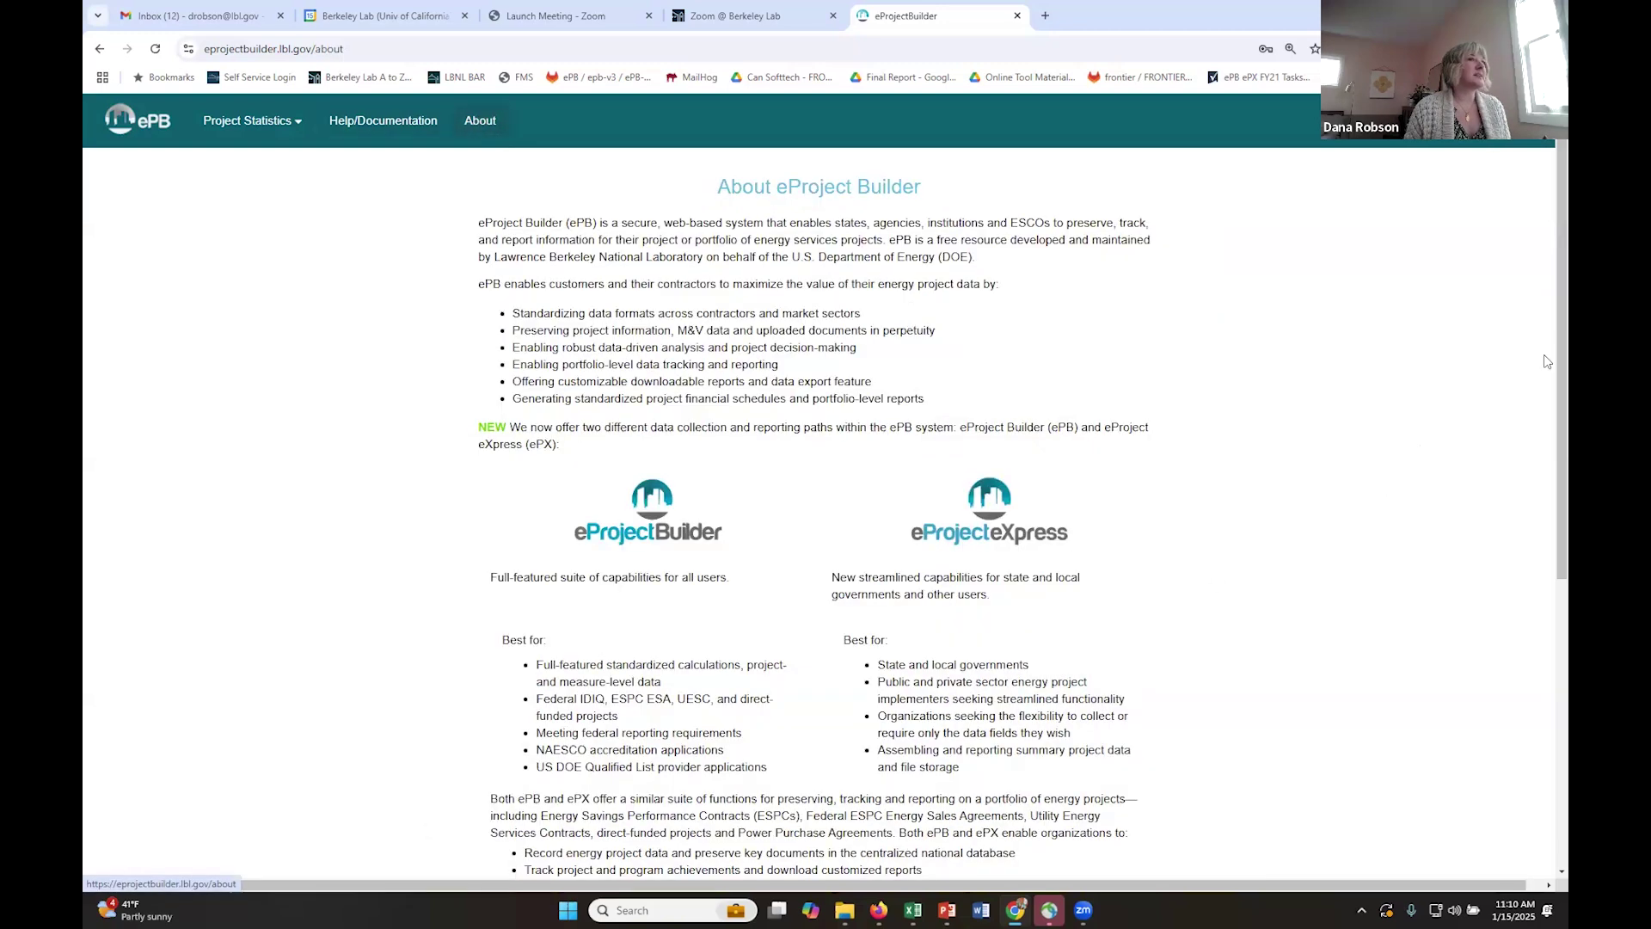
pyautogui.moveTo(1561, 362); pyautogui.dragTo(1468, 277)
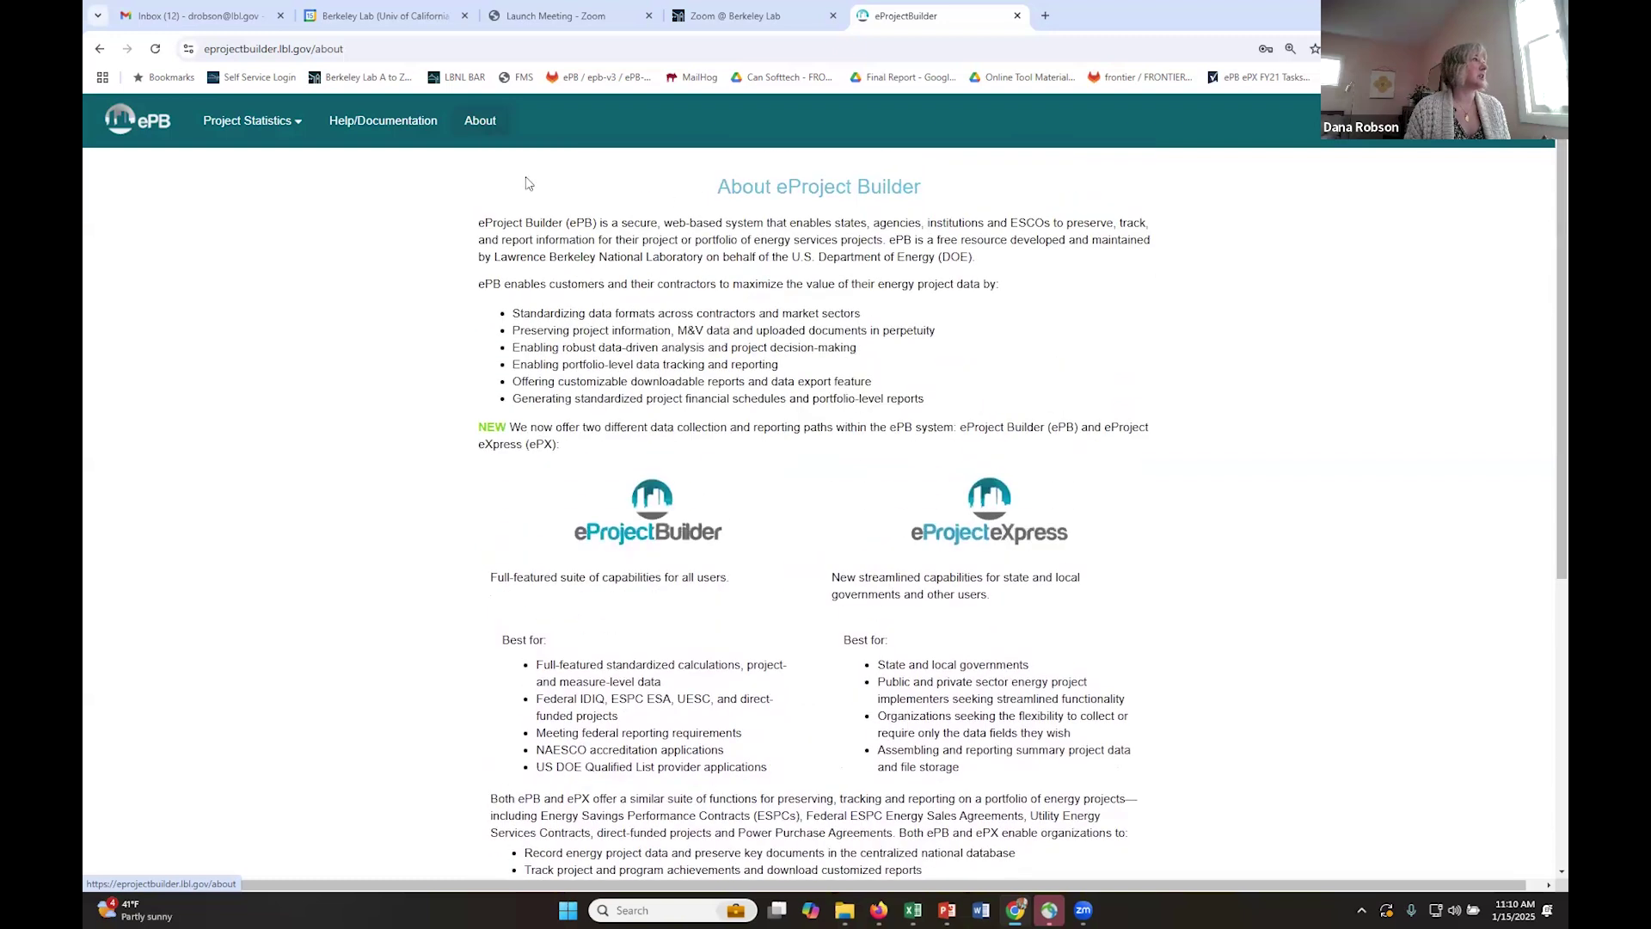
pyautogui.click(166, 121)
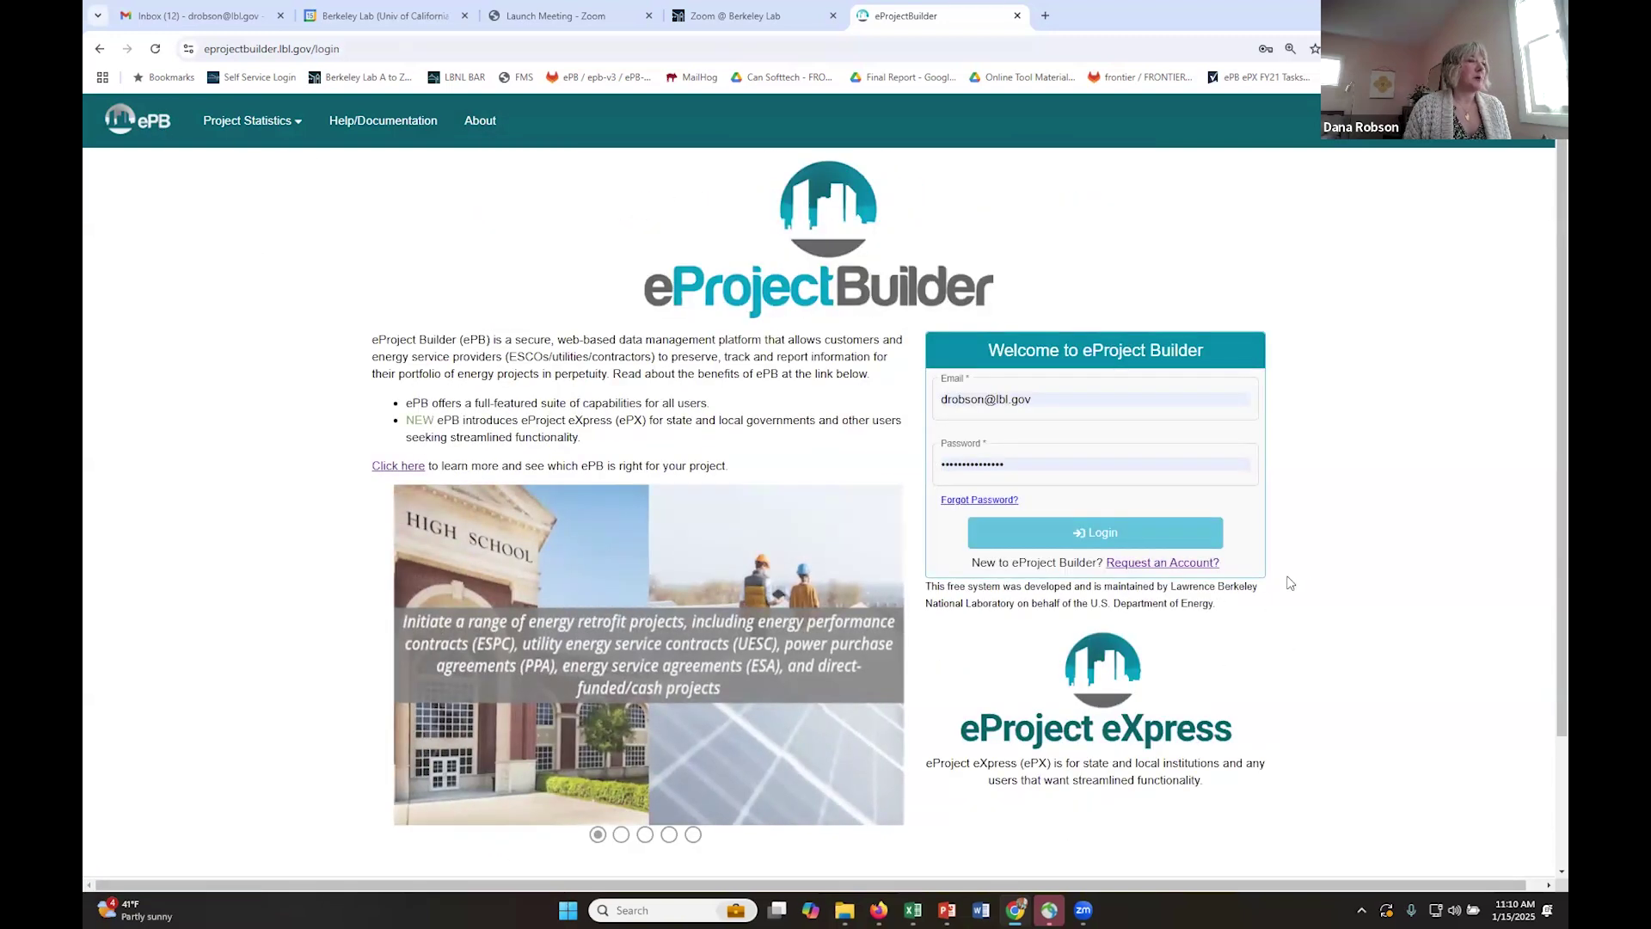
# - Open Request an Account and set usage to Customer/Agency/Facility Owner or Manager
pyautogui.click(1176, 564)
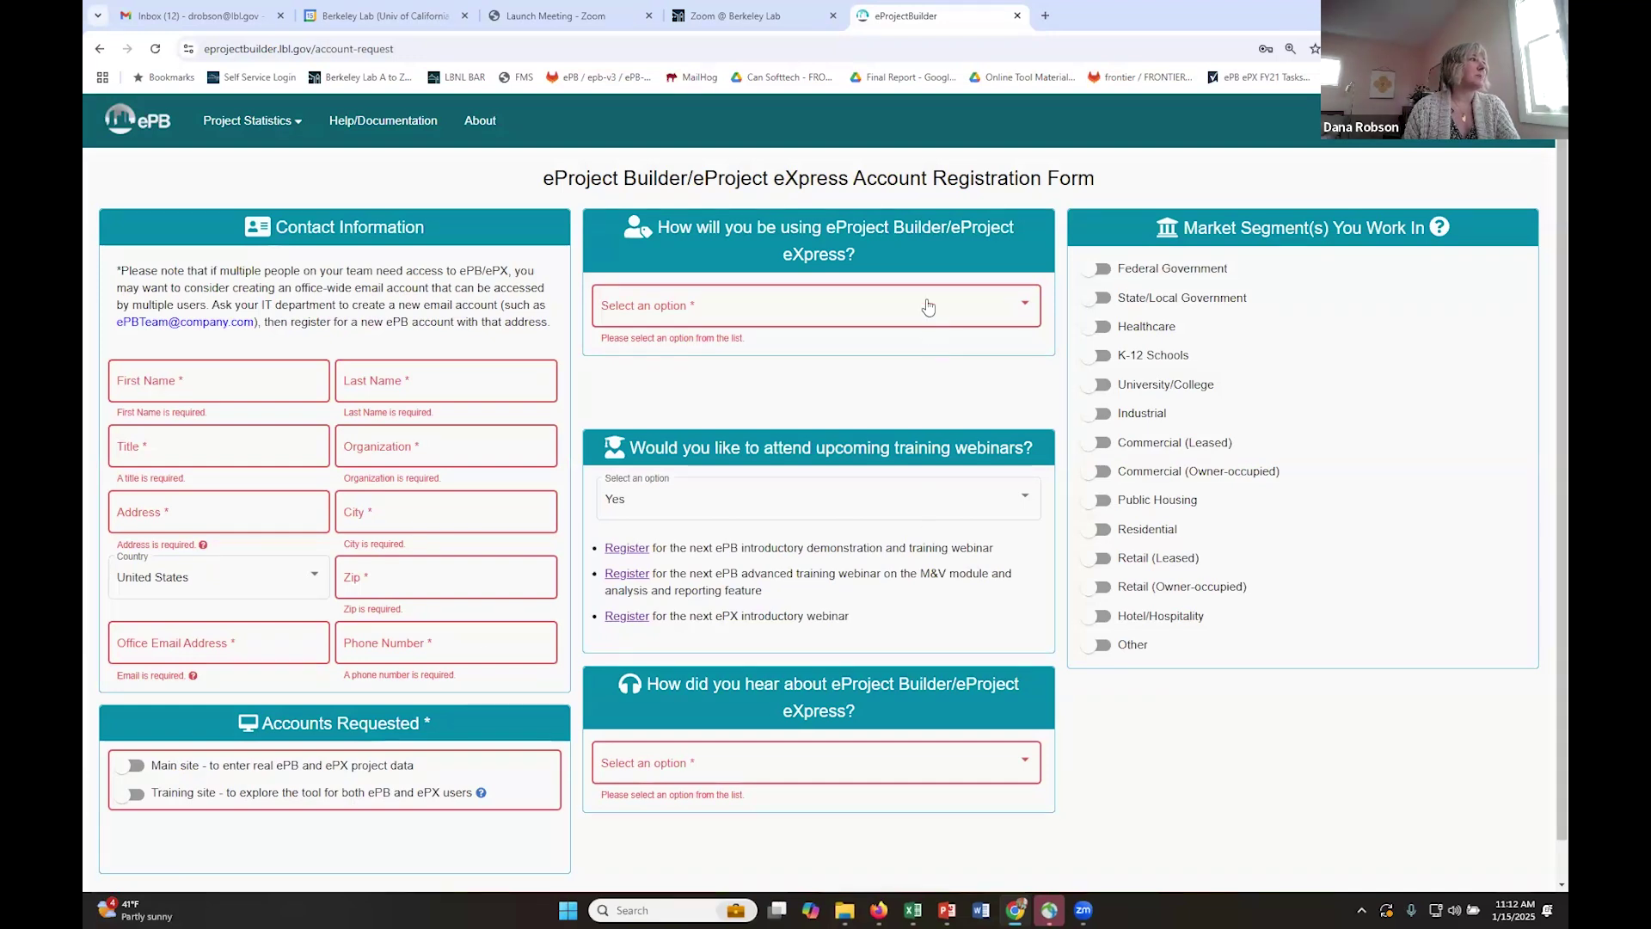
pyautogui.click(928, 307)
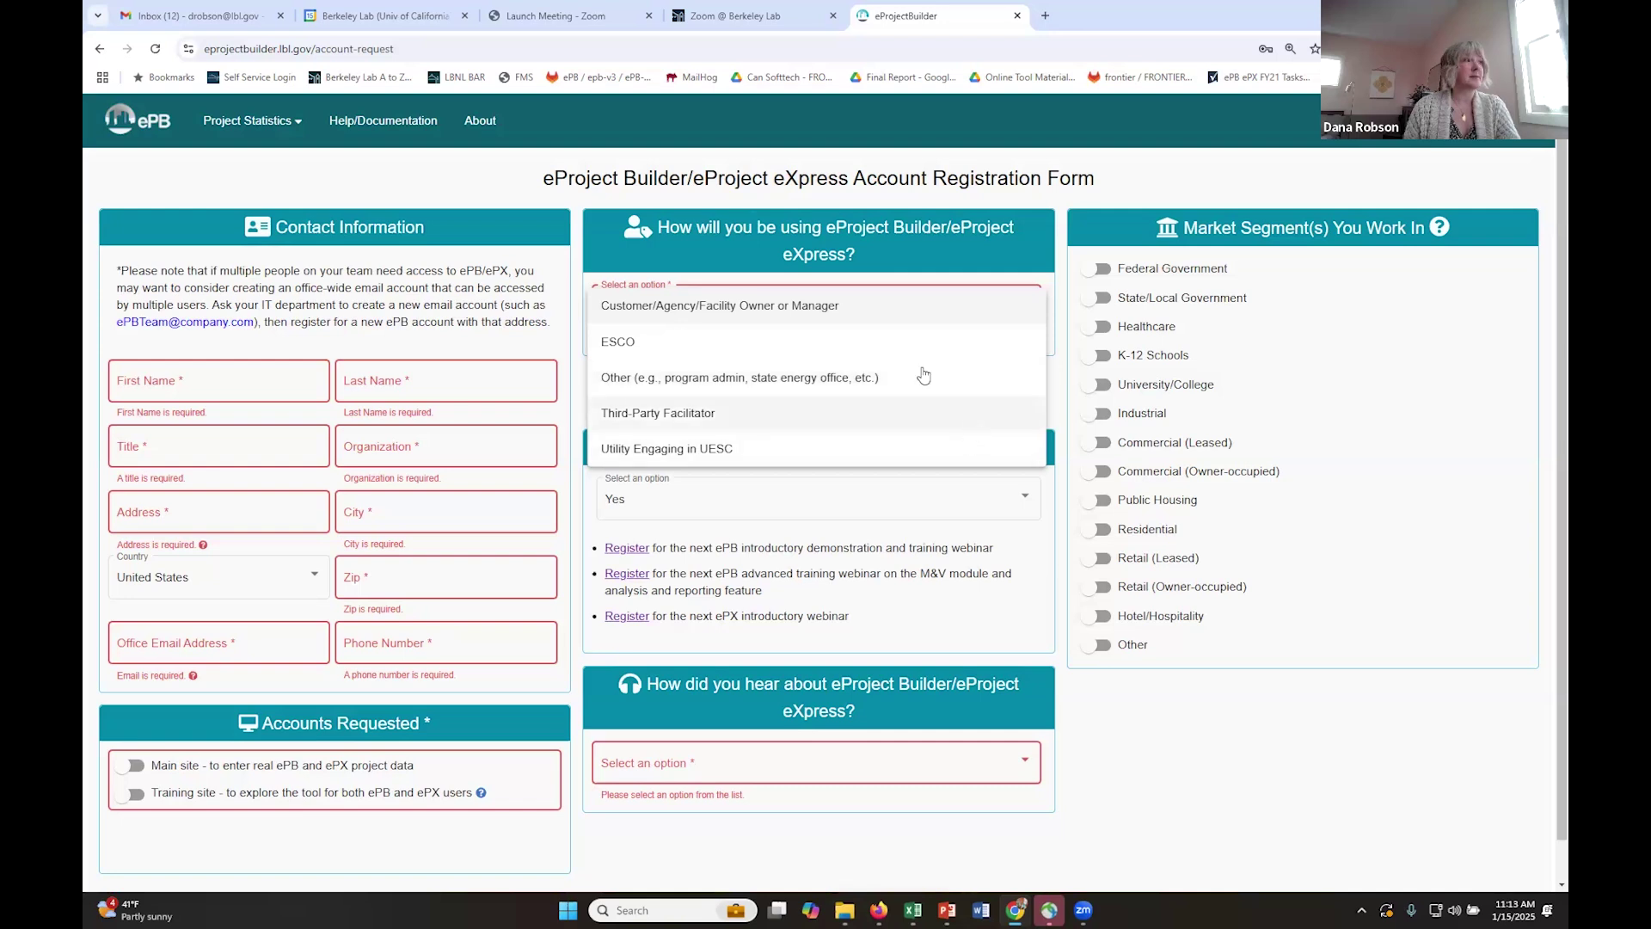
pyautogui.click(894, 303)
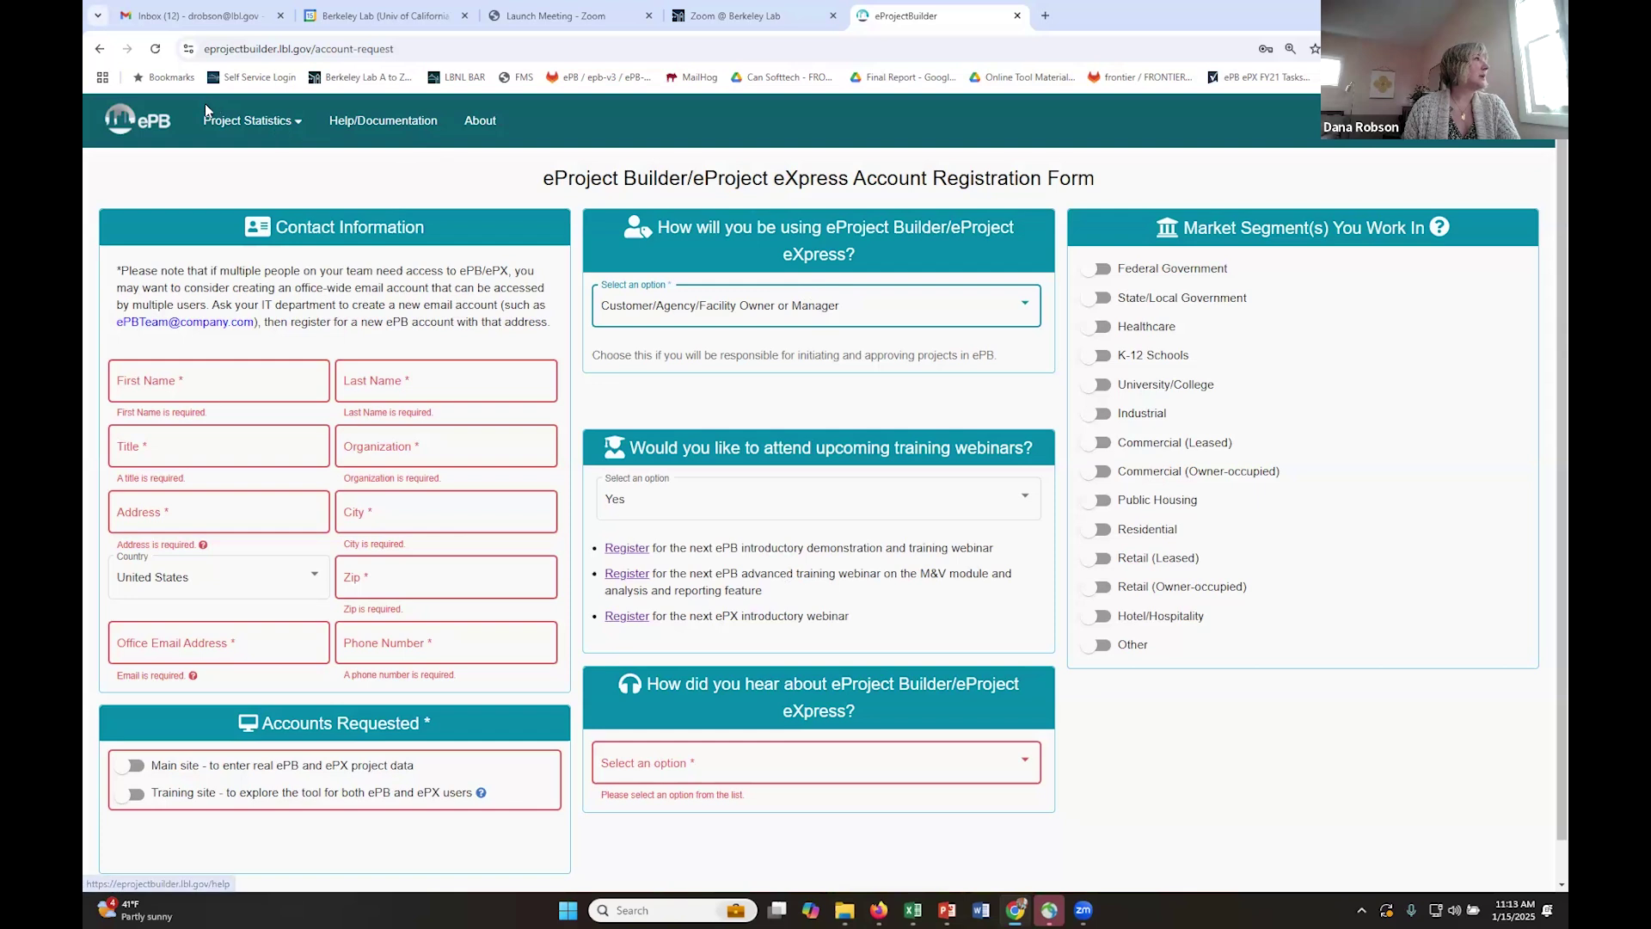
# - Log in, copy the code from the Gmail Account Verification email, and select the Verification Code field
pyautogui.click(155, 125)
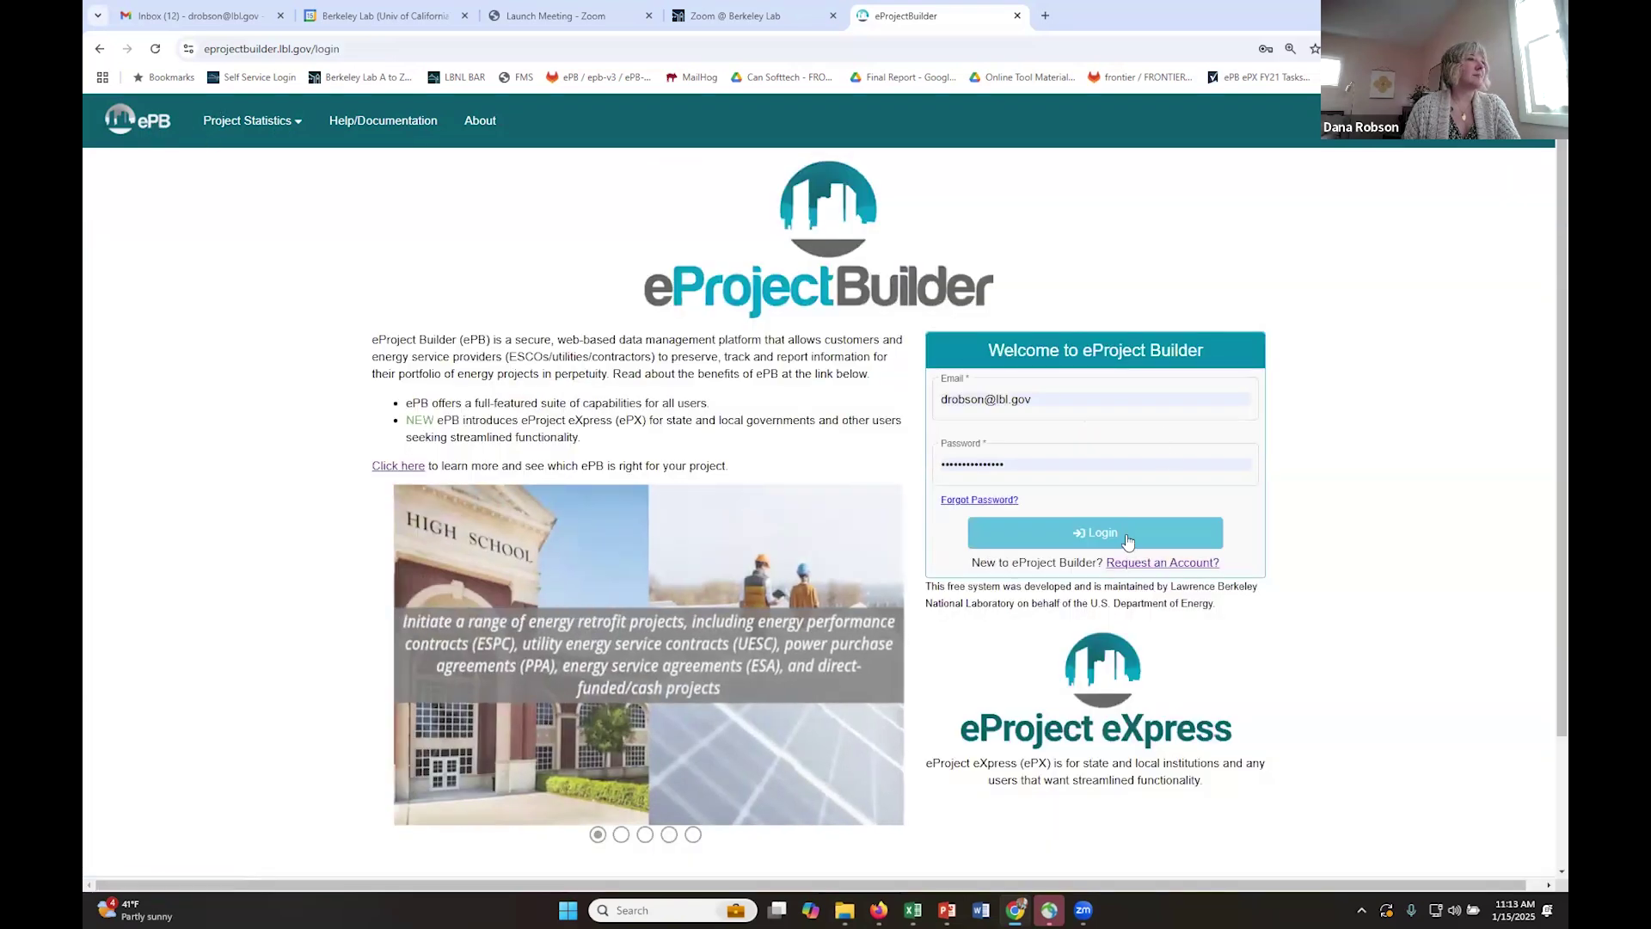
pyautogui.click(1126, 535)
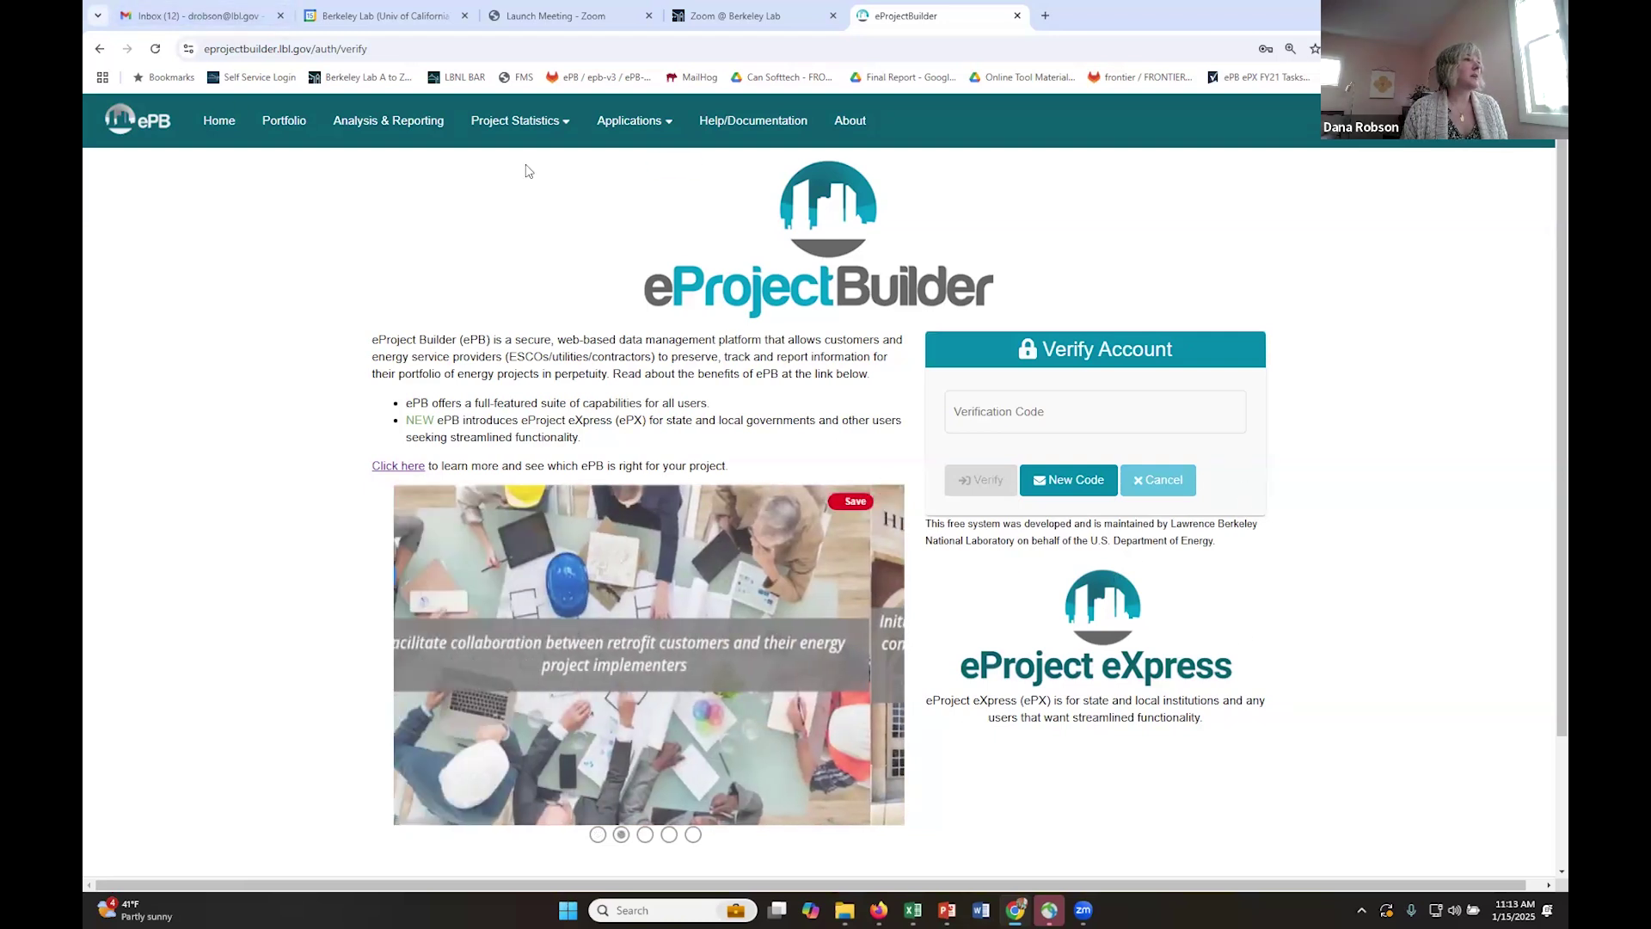
pyautogui.click(194, 15)
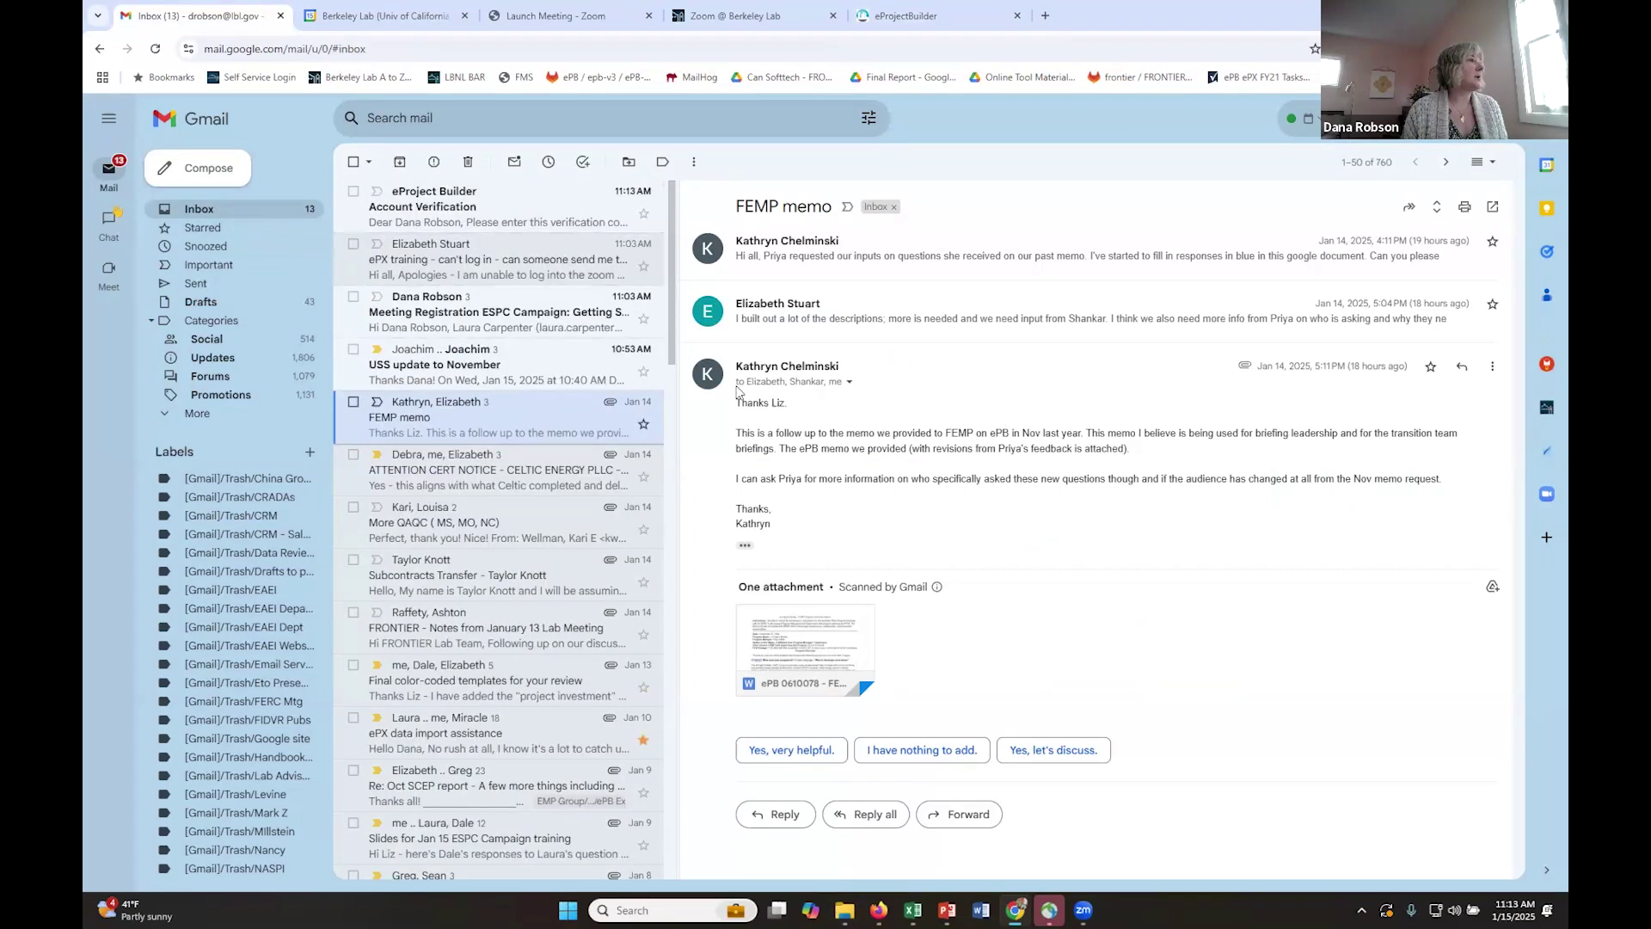
pyautogui.click(453, 204)
pyautogui.doubleClick(750, 322)
pyautogui.hotkey('ctrl', 'c')
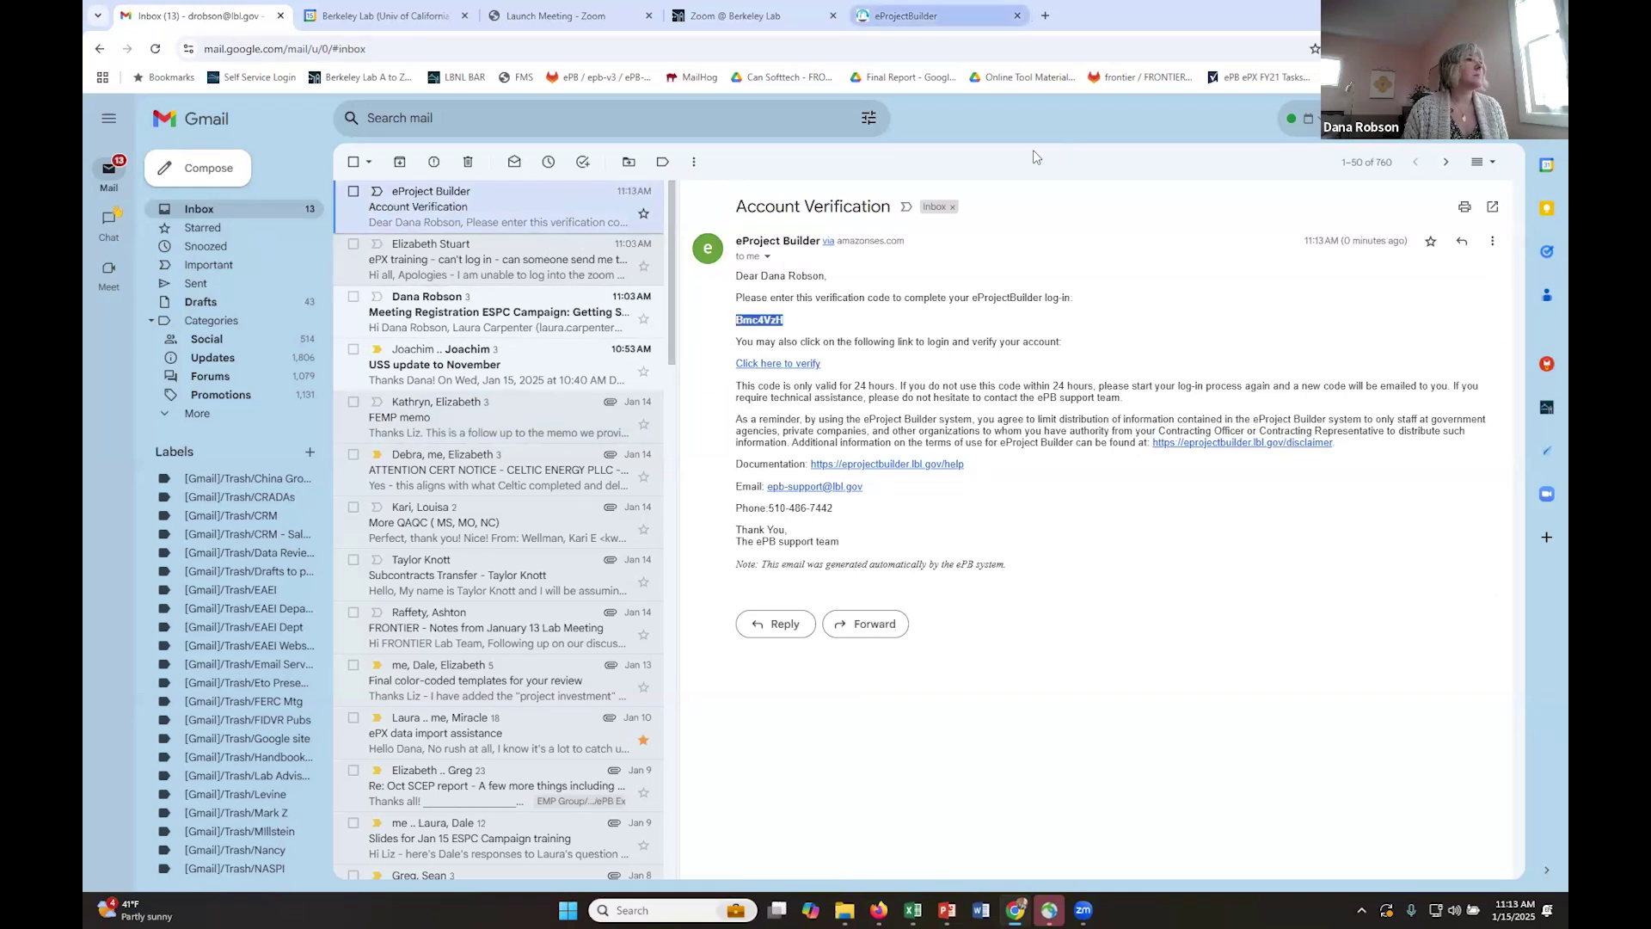
pyautogui.click(907, 16)
pyautogui.click(1037, 423)
# - Paste and submit the verification code, keeping the ePX menu on the eProject eXpress home page
pyautogui.hotkey('ctrl', 'v')
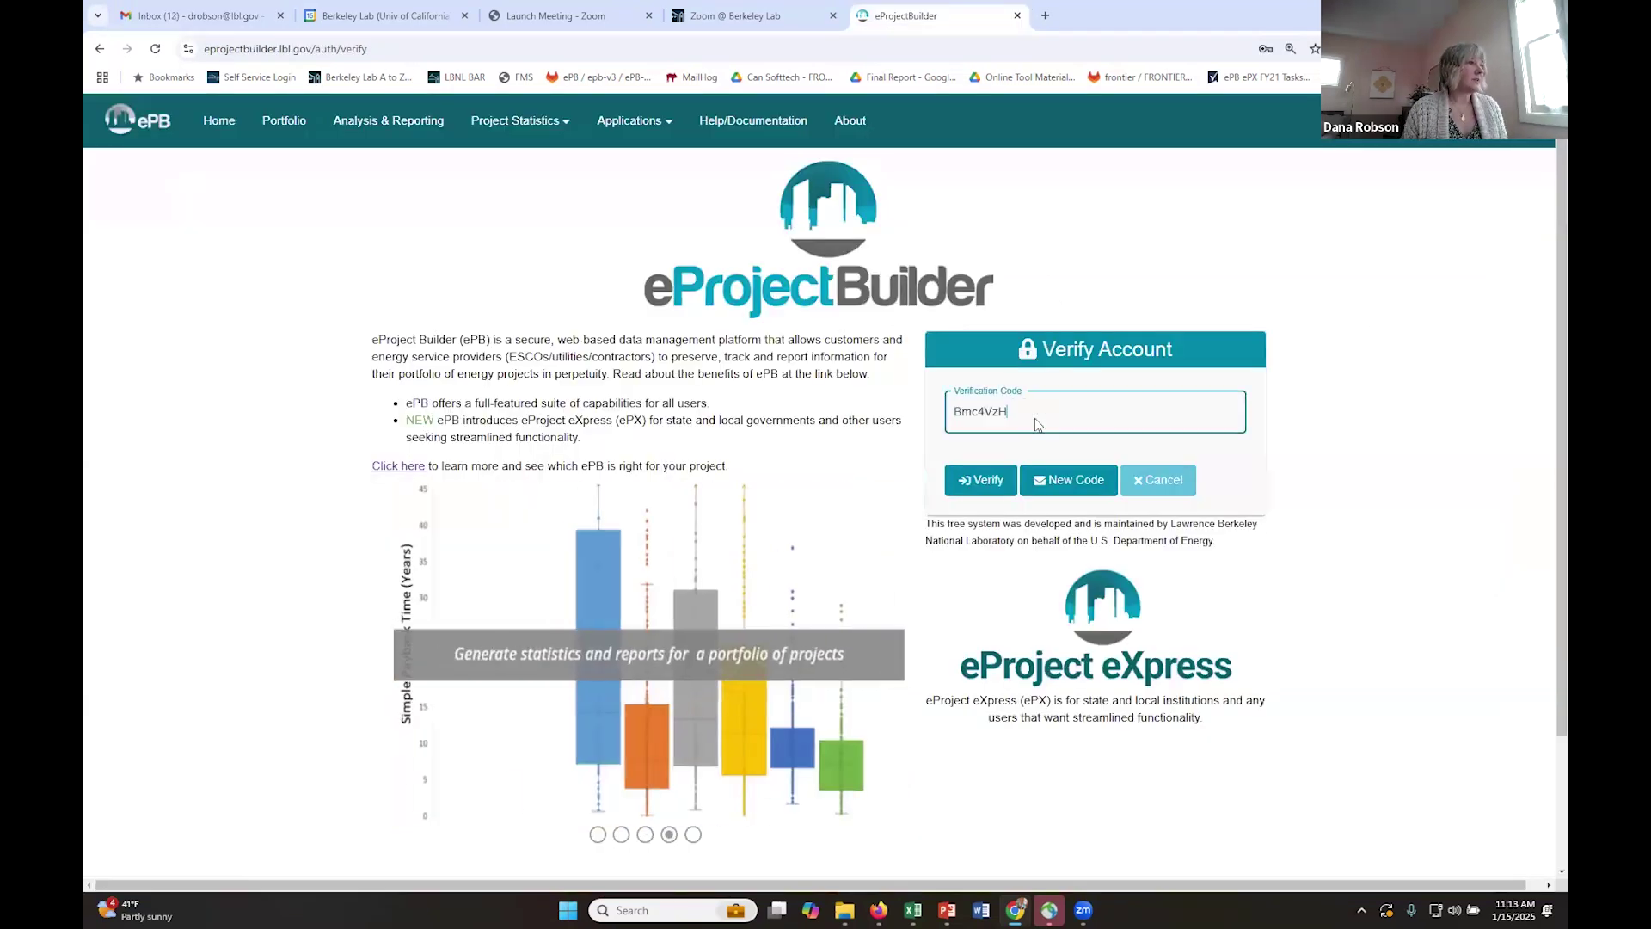
pyautogui.click(978, 480)
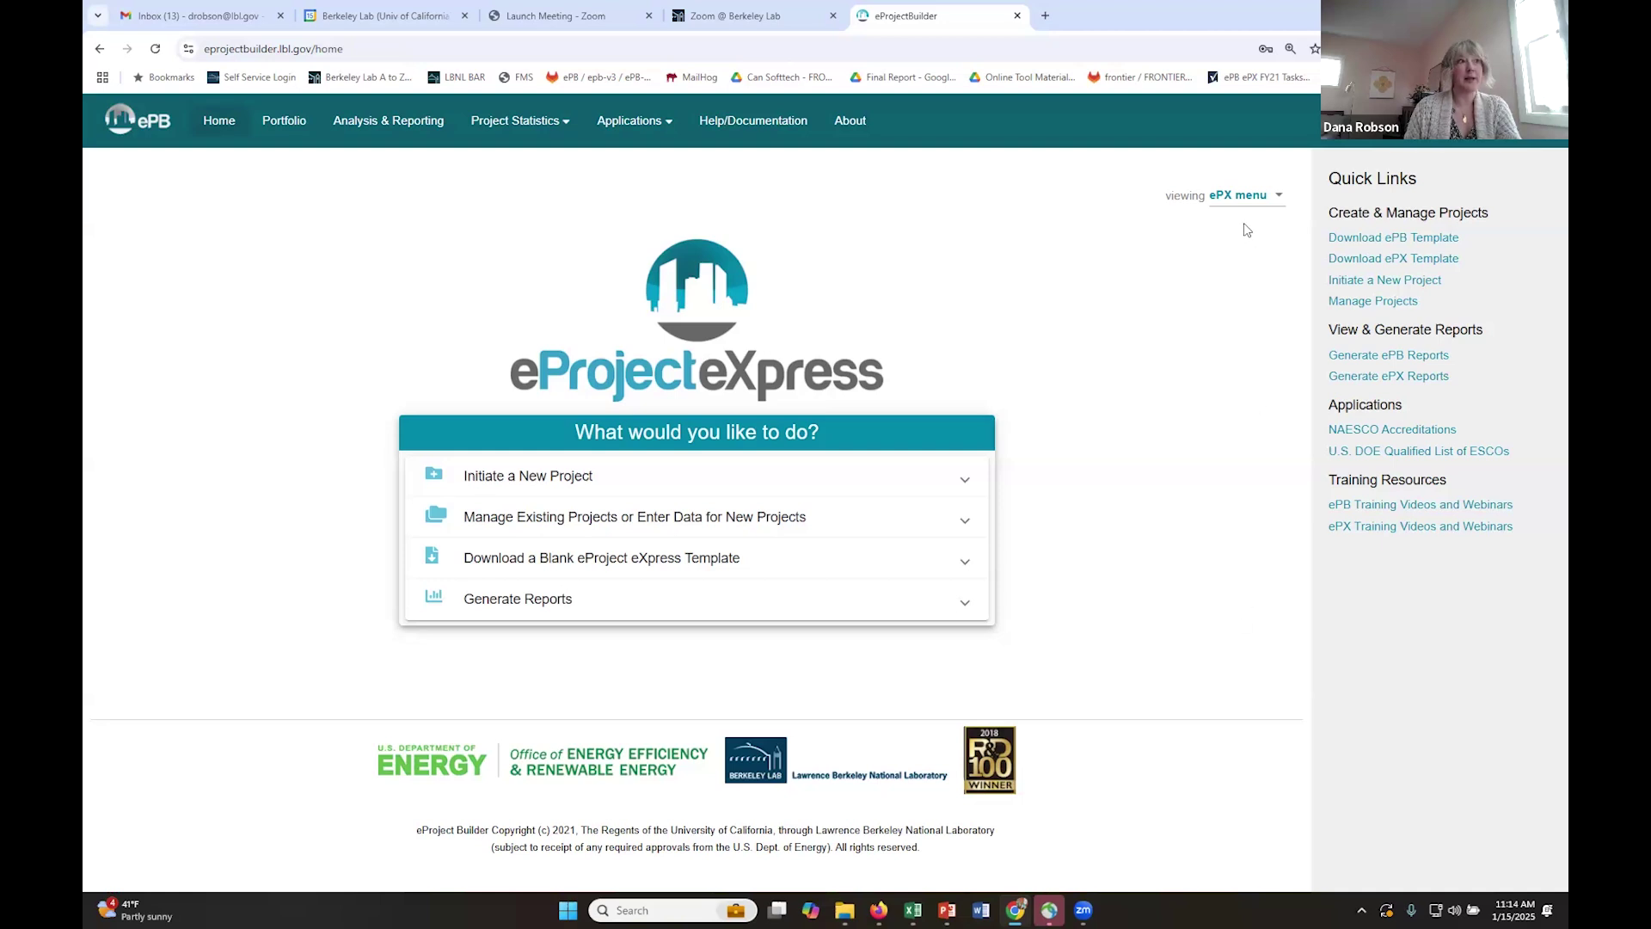
pyautogui.click(1244, 198)
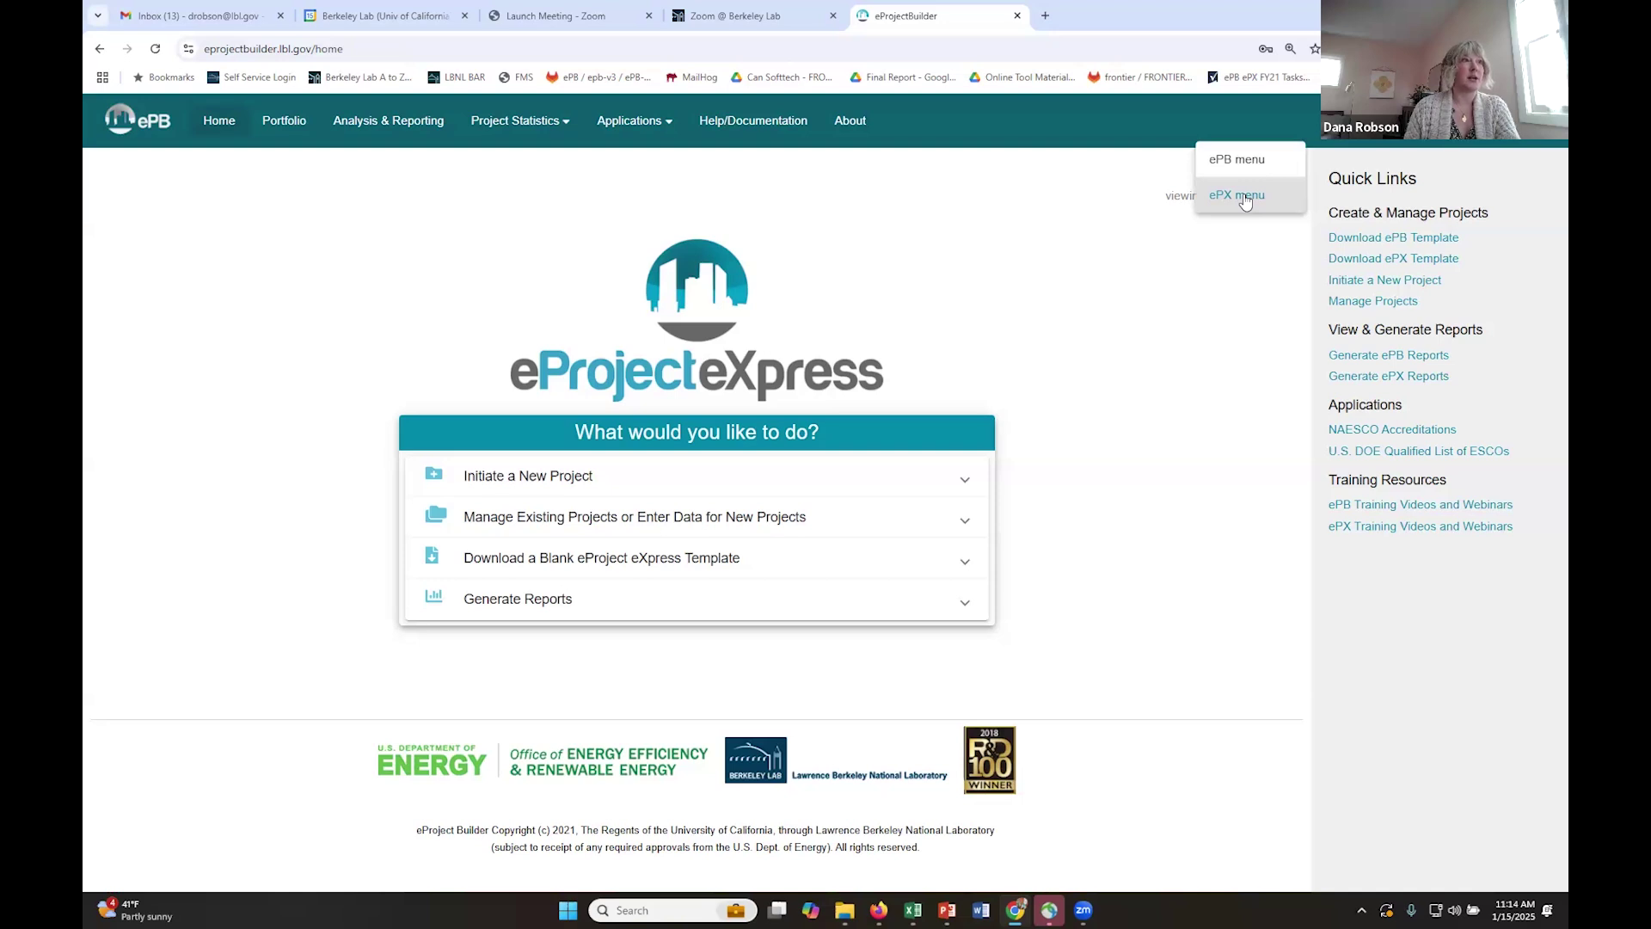
pyautogui.click(1219, 305)
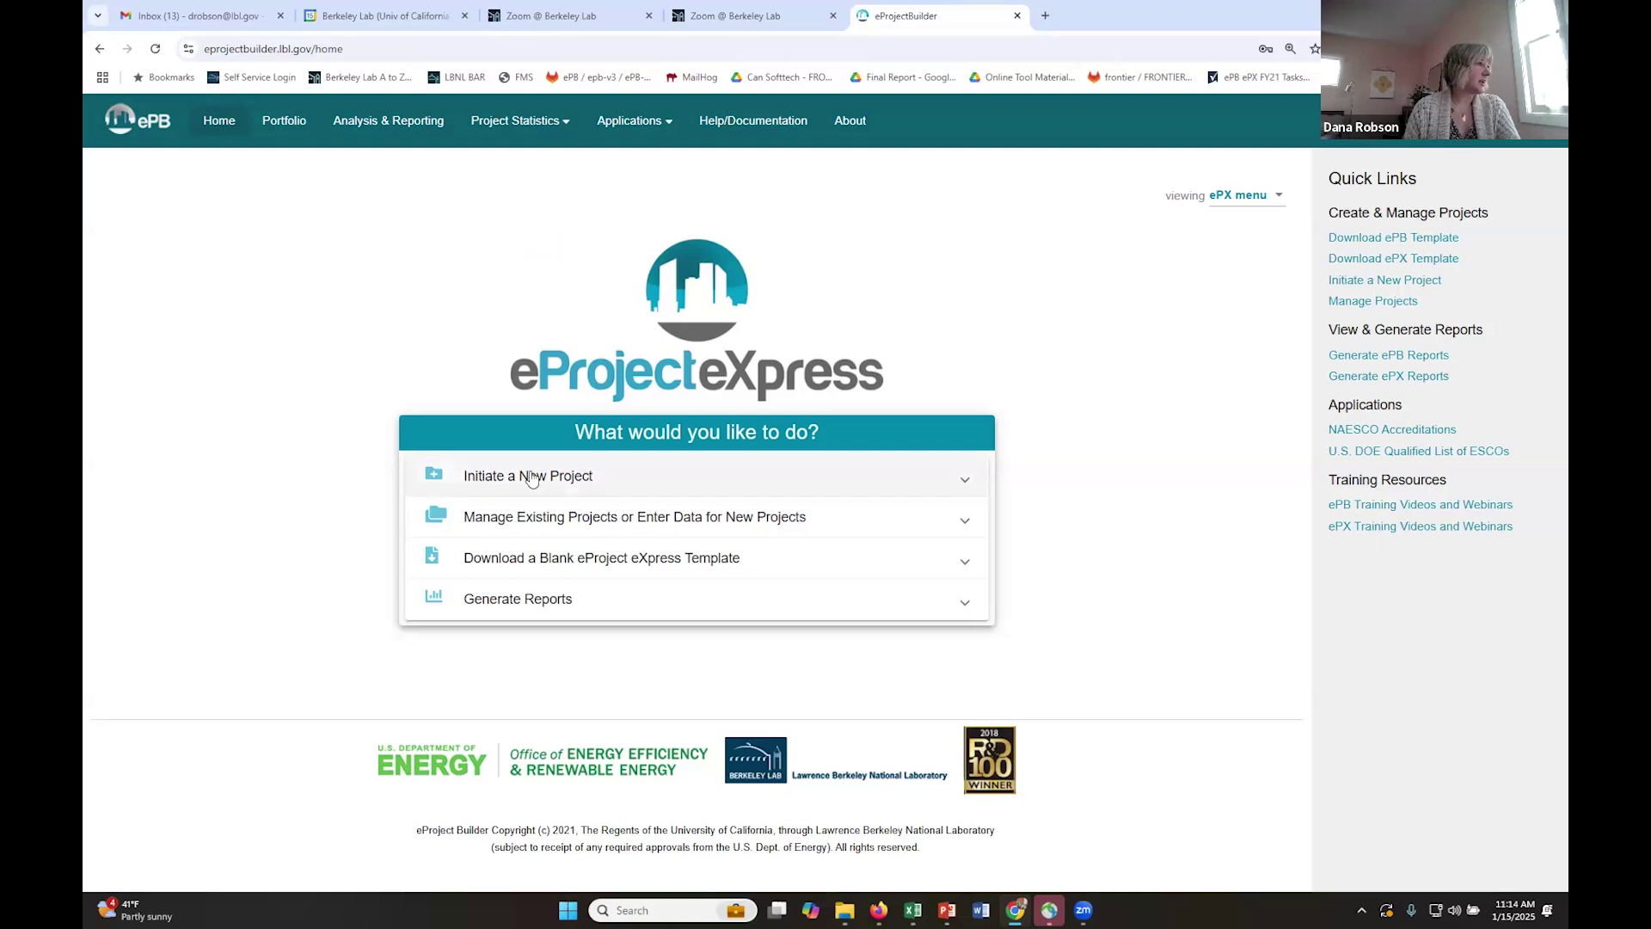
# - Start a new project named 'Jan 15 Demo Project'
pyautogui.click(532, 479)
pyautogui.click(504, 623)
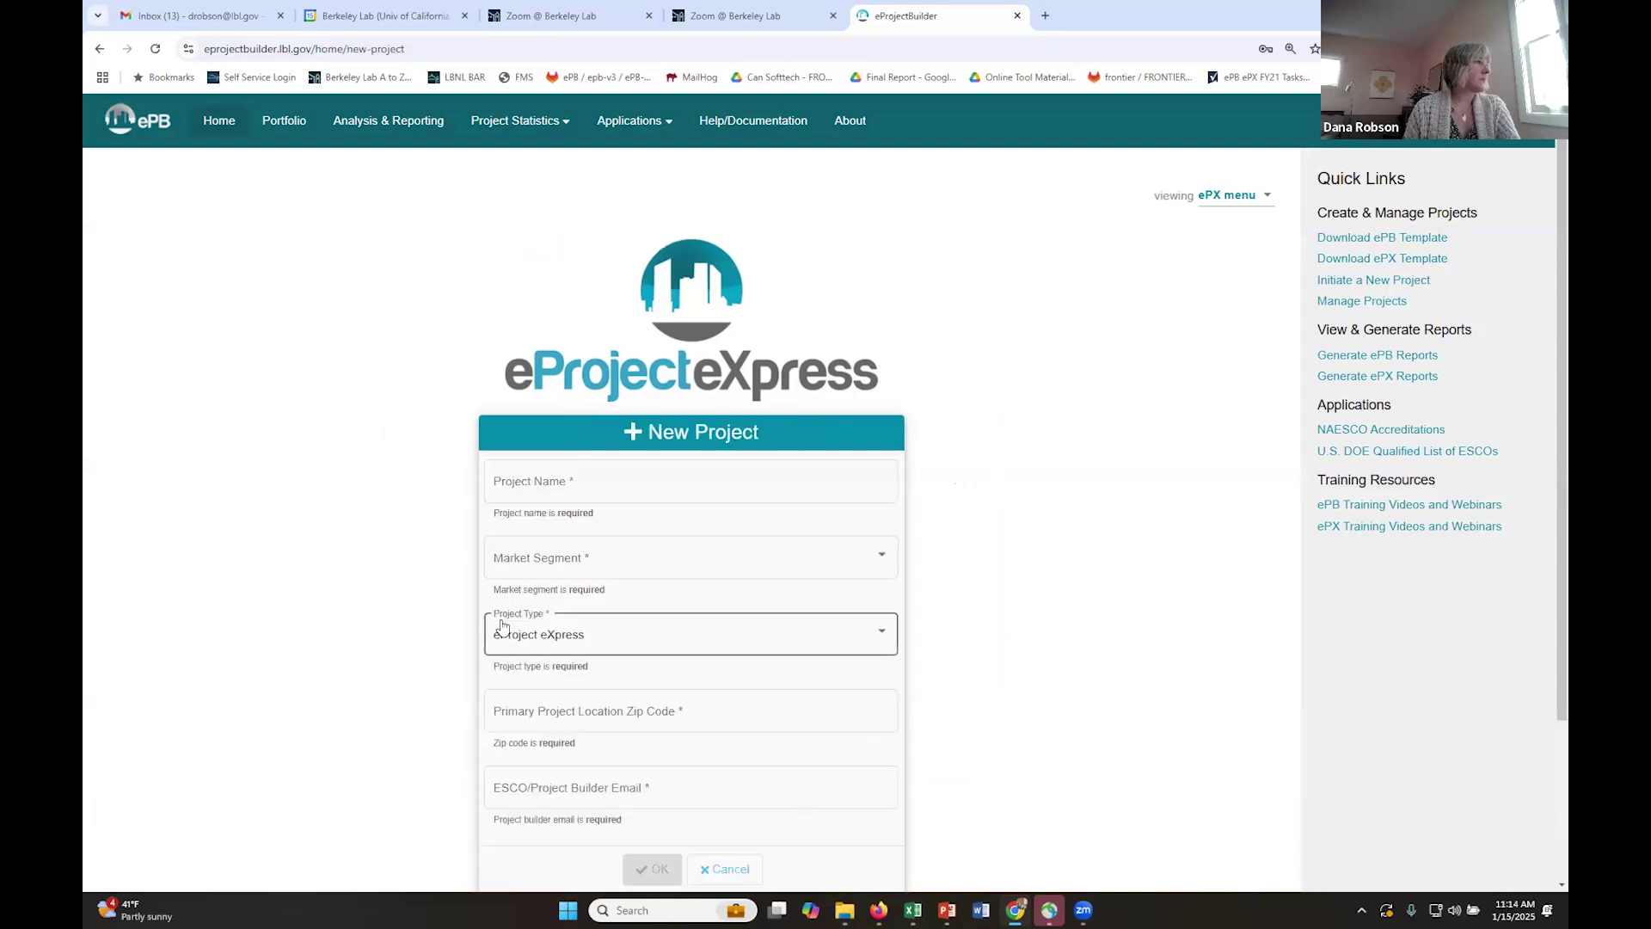
pyautogui.scroll(-1, 946, 542)
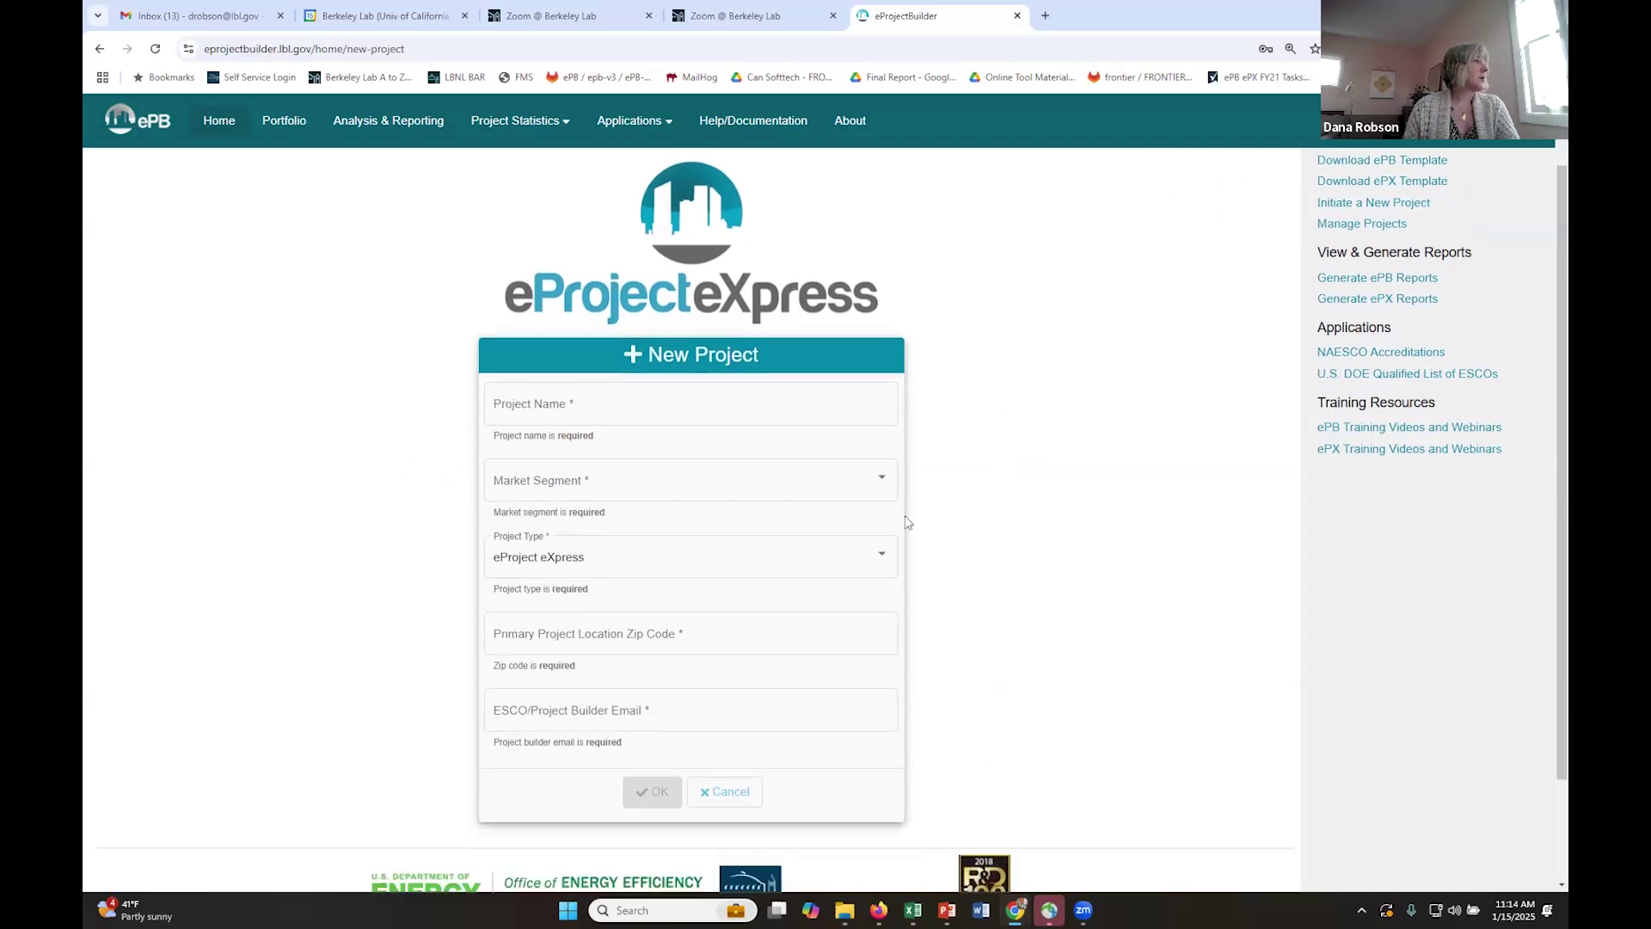
pyautogui.click(595, 406)
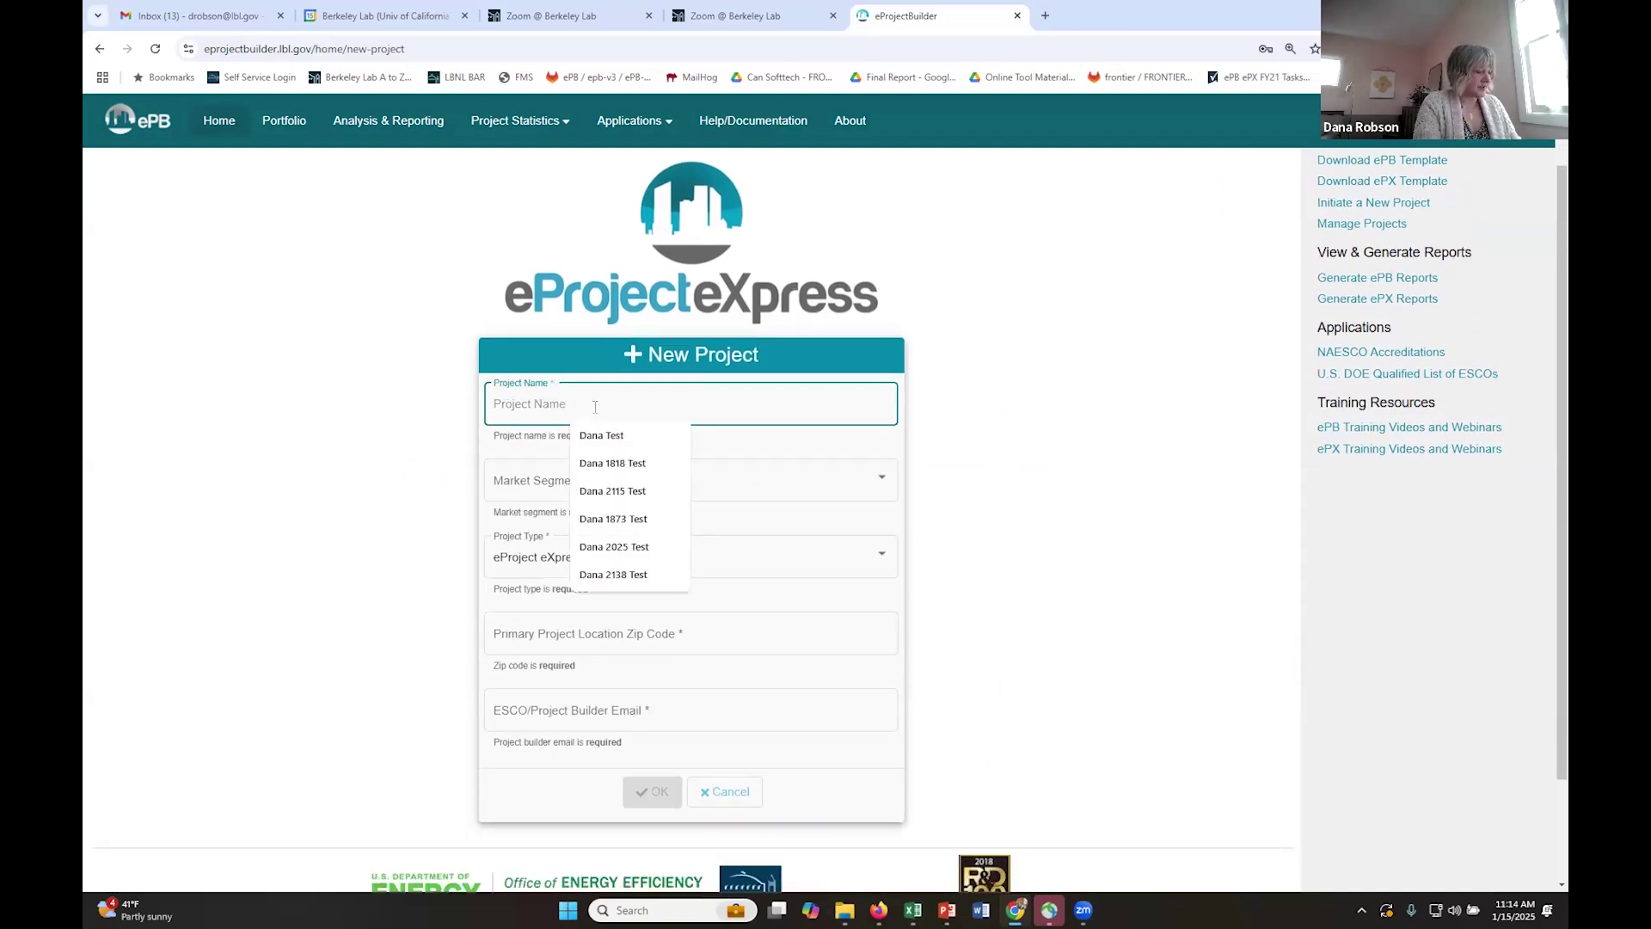
pyautogui.write('Jan 15 Demo Project')
# - Set market segment State/Local Government, submarket State agency, and mark it an ESPC Campaign participant
pyautogui.click(579, 482)
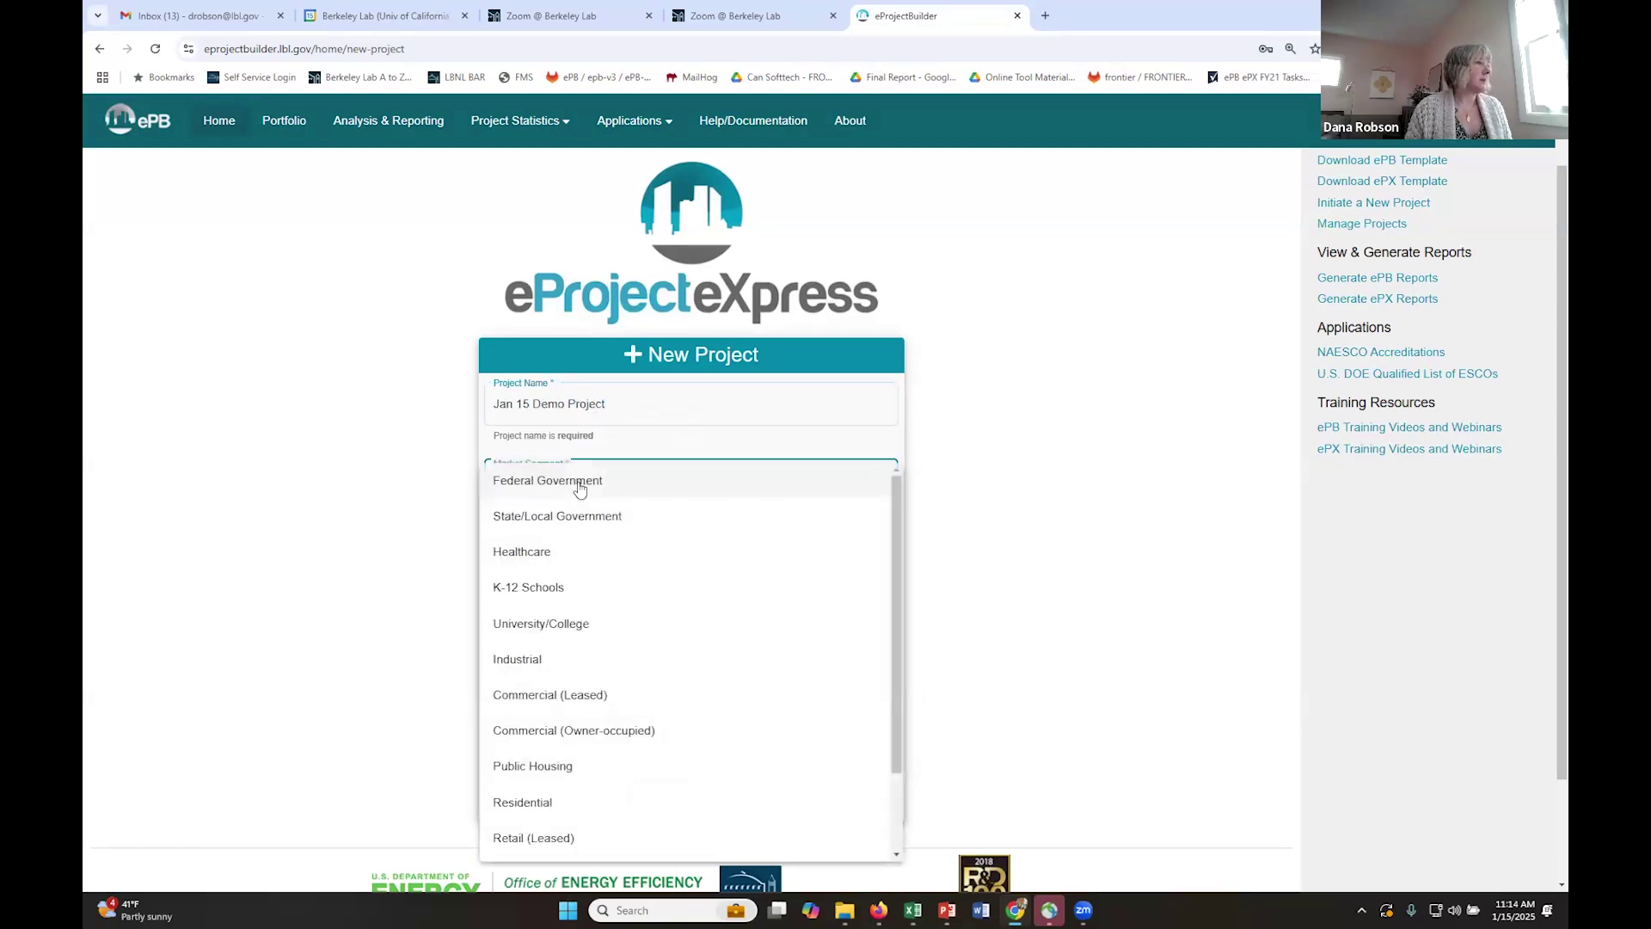
pyautogui.click(577, 521)
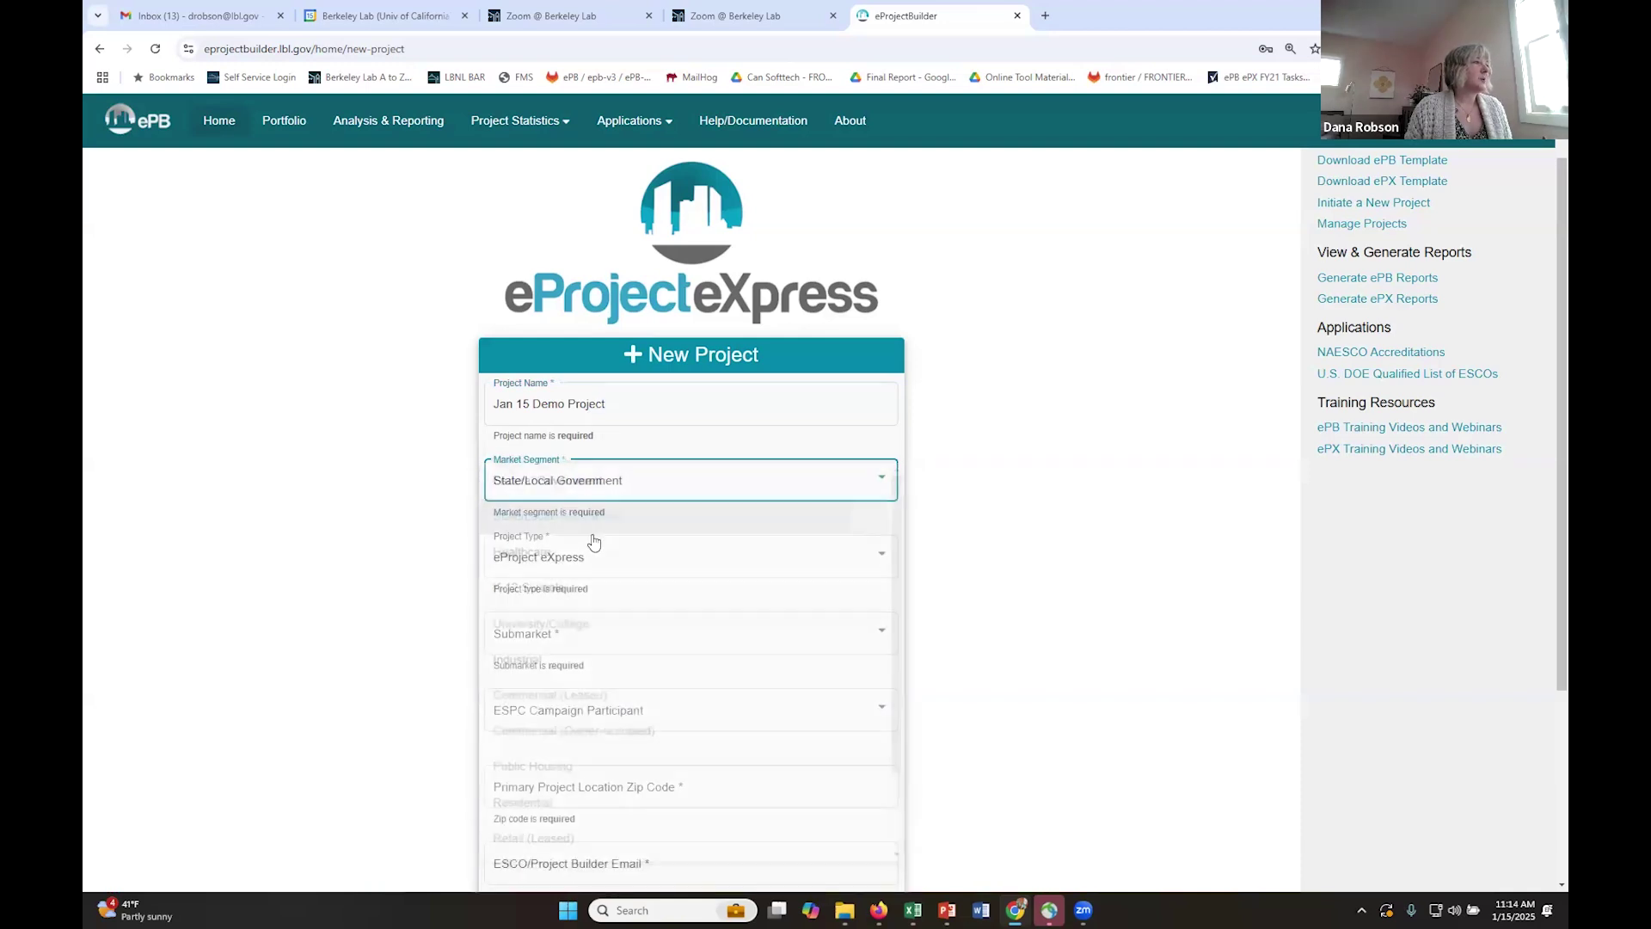
pyautogui.click(576, 639)
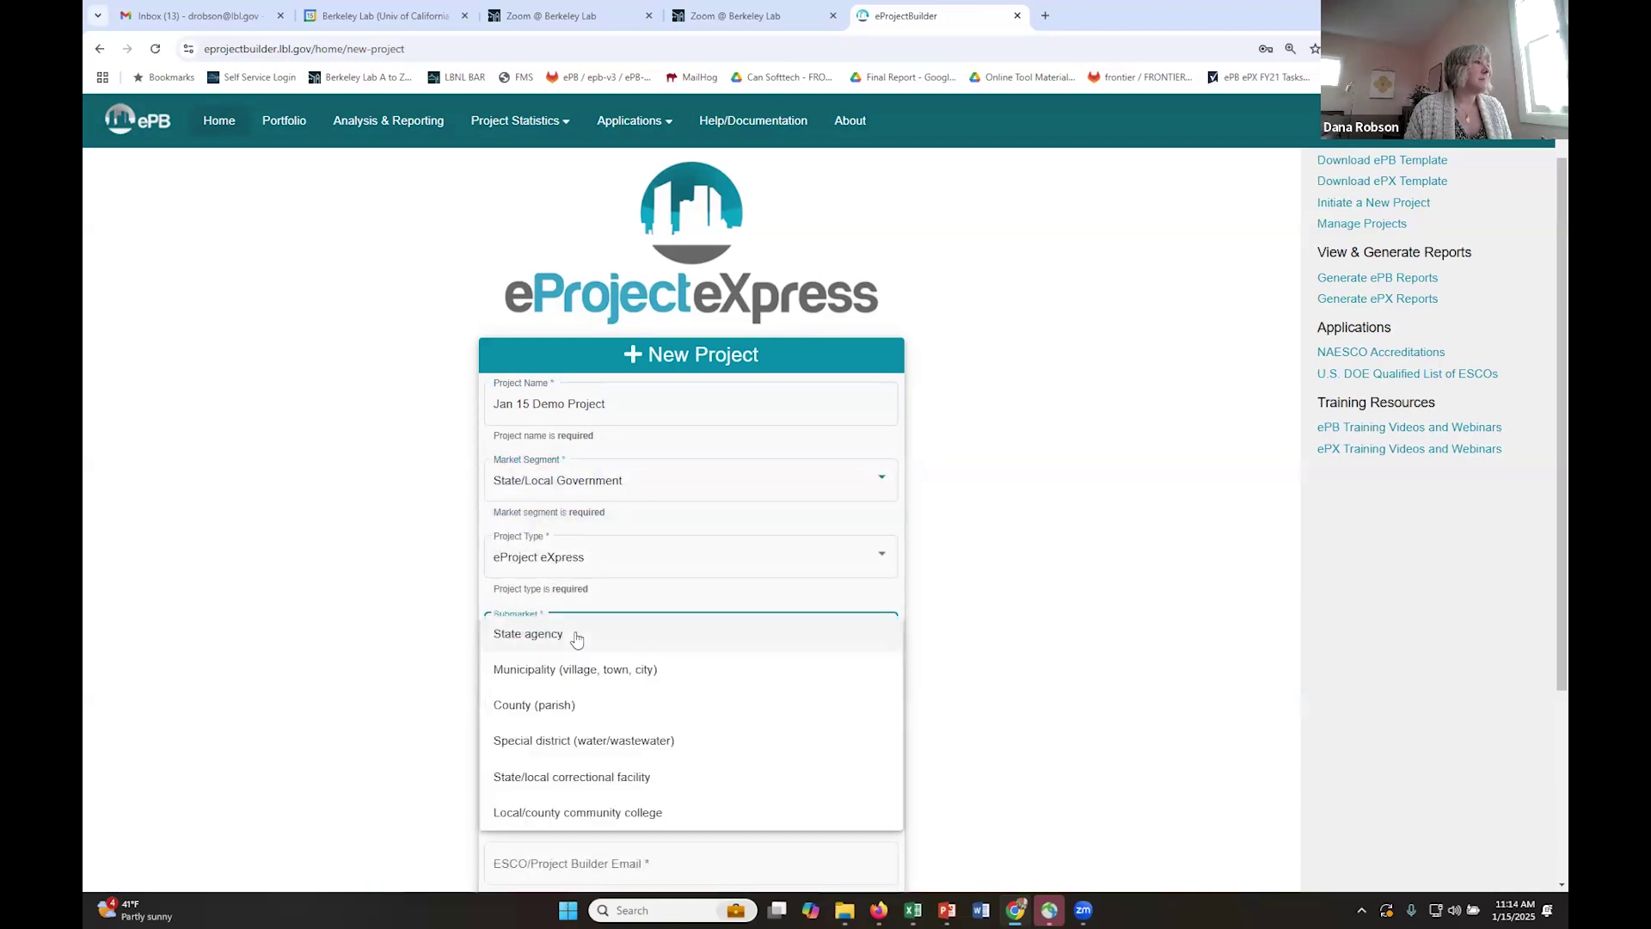
pyautogui.click(576, 636)
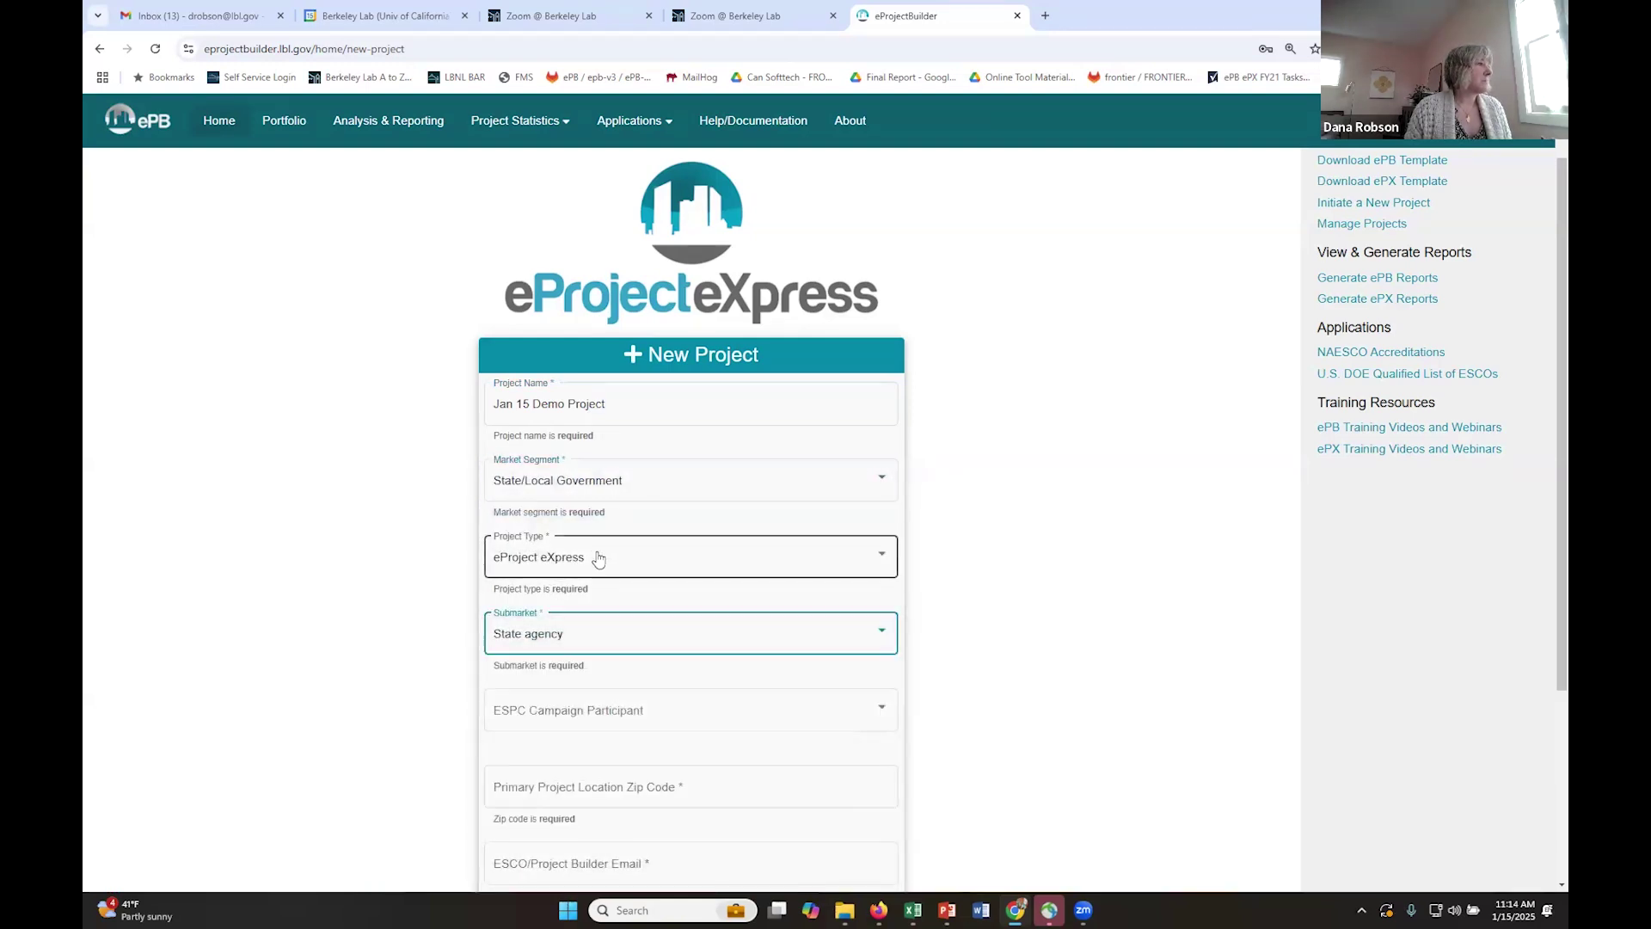
pyautogui.click(608, 710)
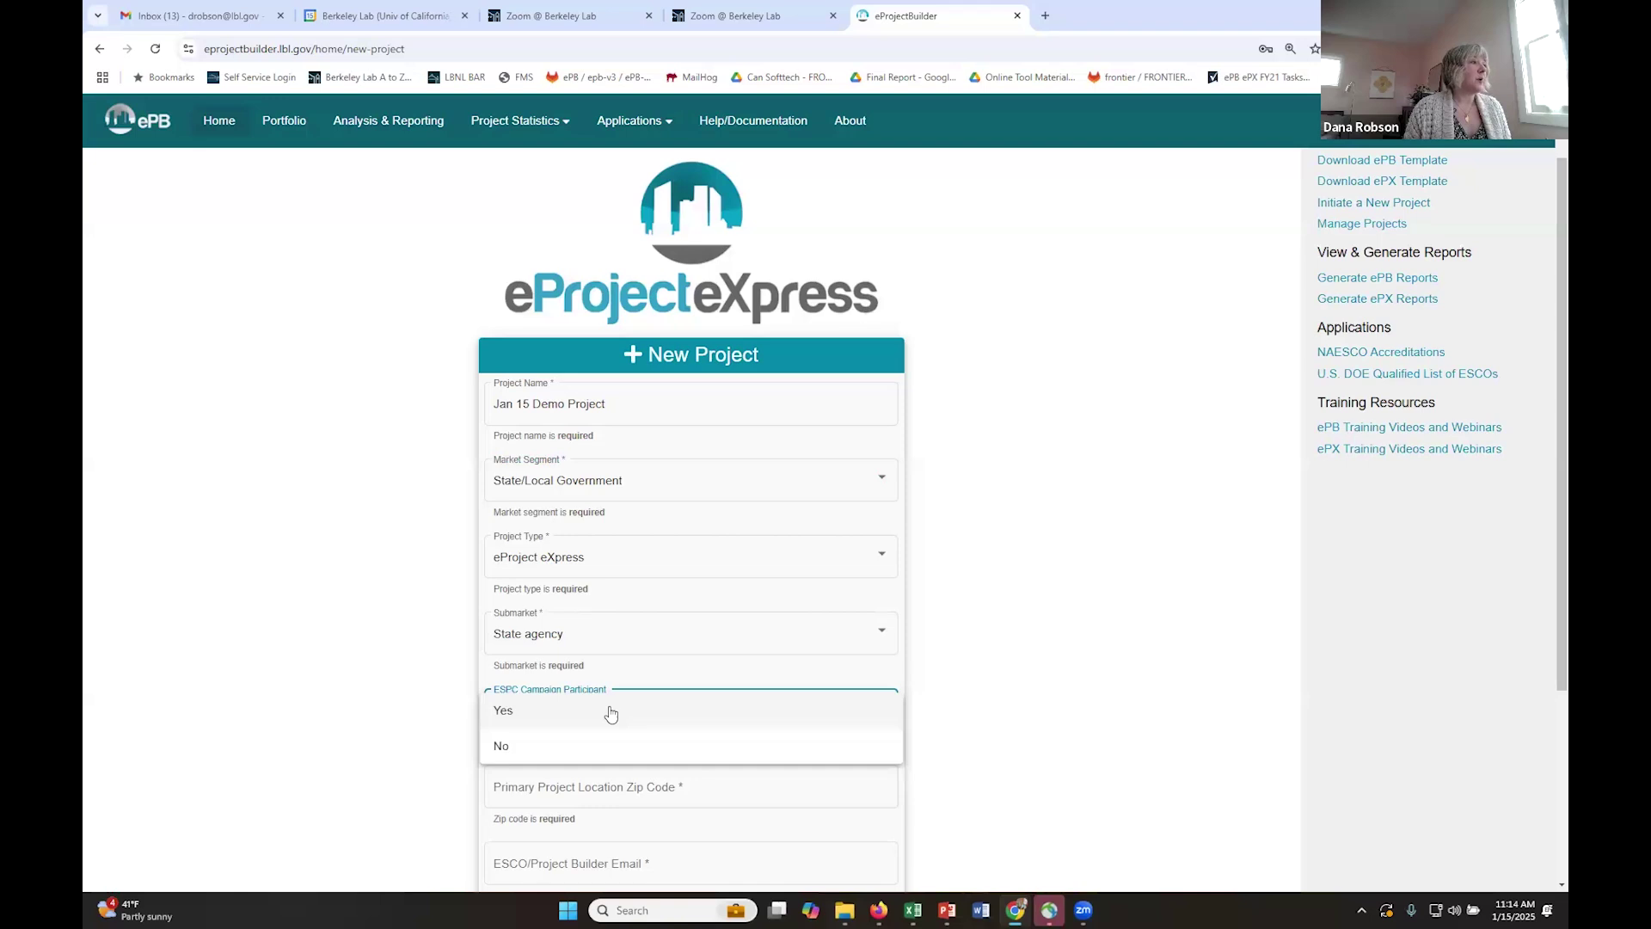
pyautogui.click(611, 711)
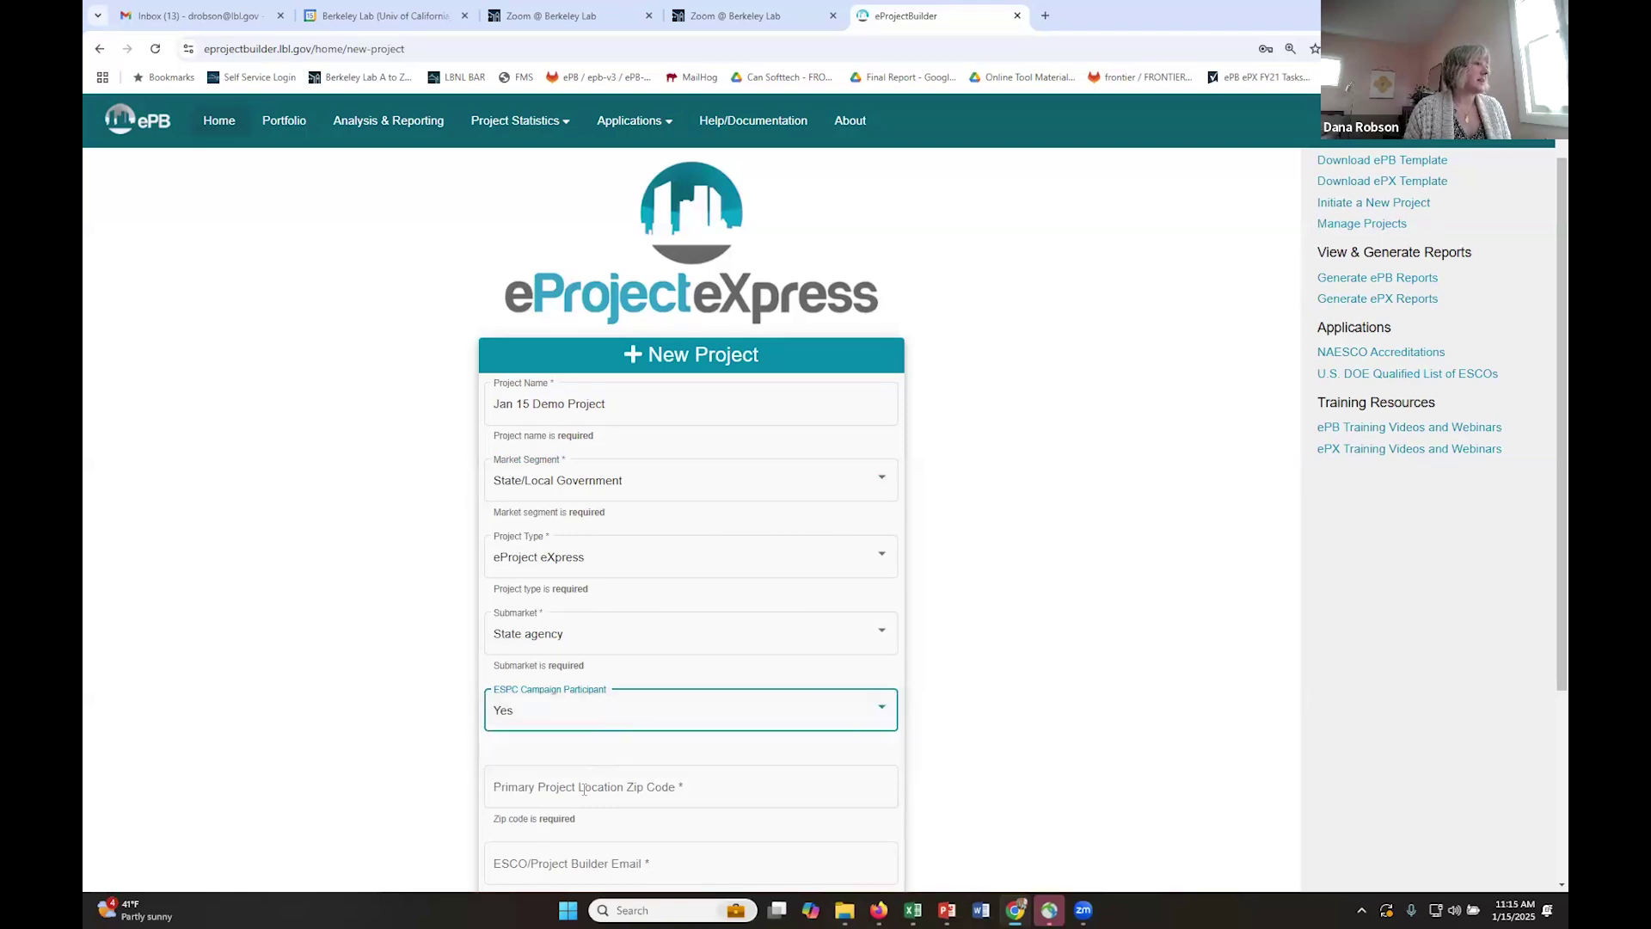
# - Fill the zip code and builder e-mail from autofill suggestions and create the project
pyautogui.click(594, 790)
pyautogui.click(592, 818)
pyautogui.scroll(-1, 585, 799)
pyautogui.click(580, 779)
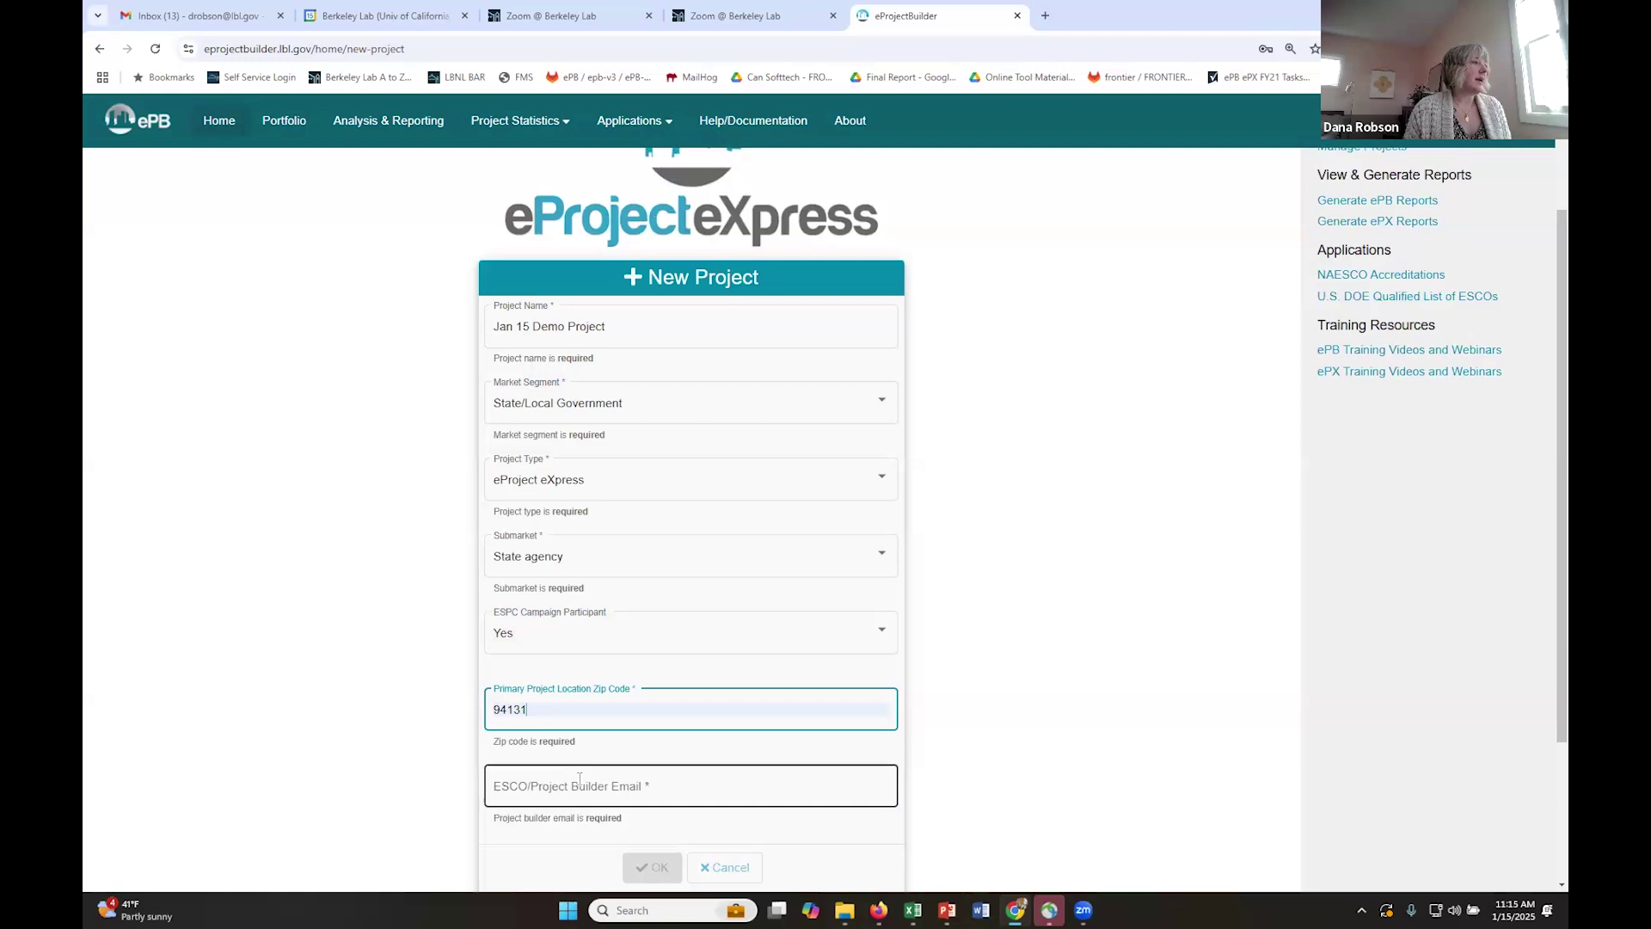
pyautogui.click(579, 783)
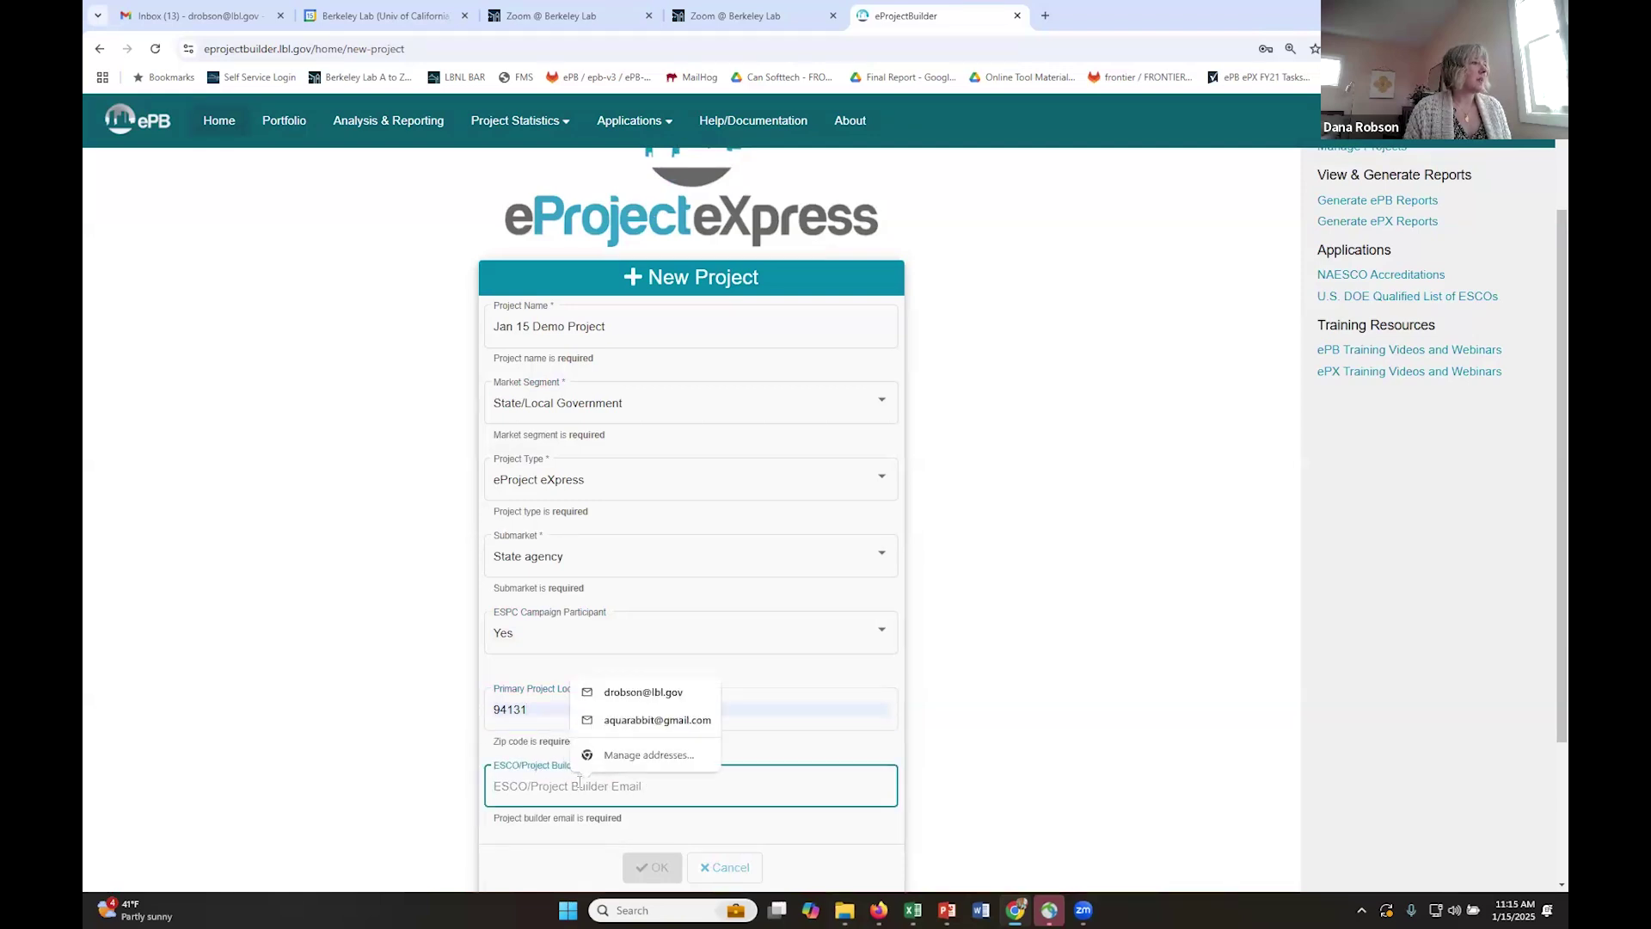
pyautogui.press('Down')
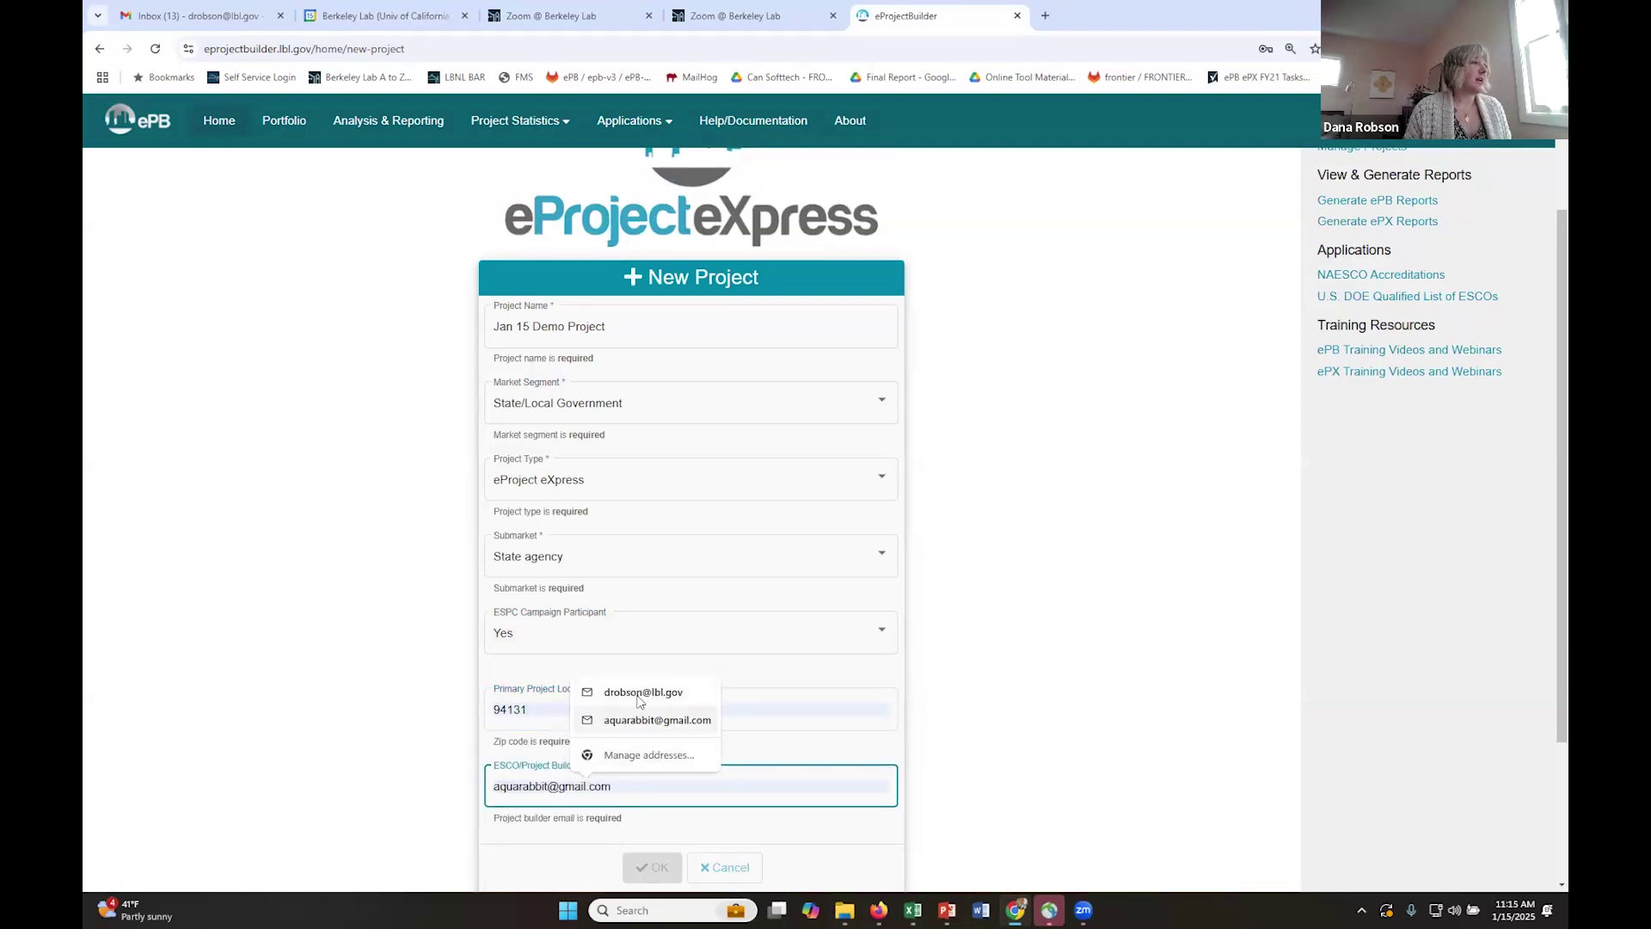
pyautogui.click(640, 698)
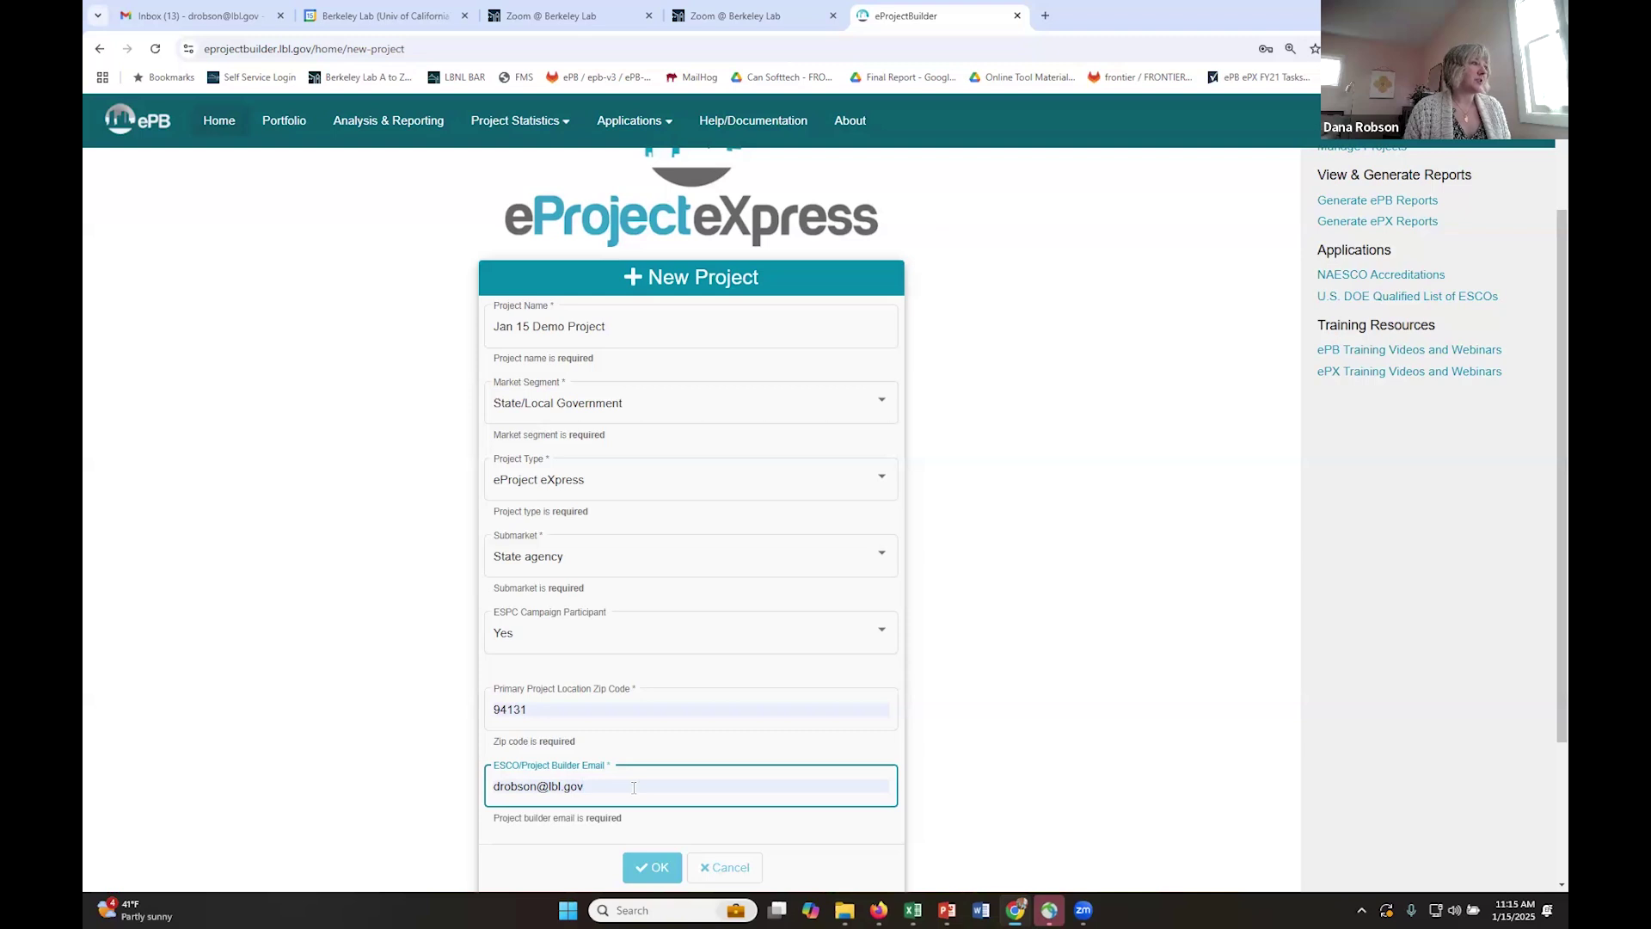
pyautogui.scroll(-1, 634, 788)
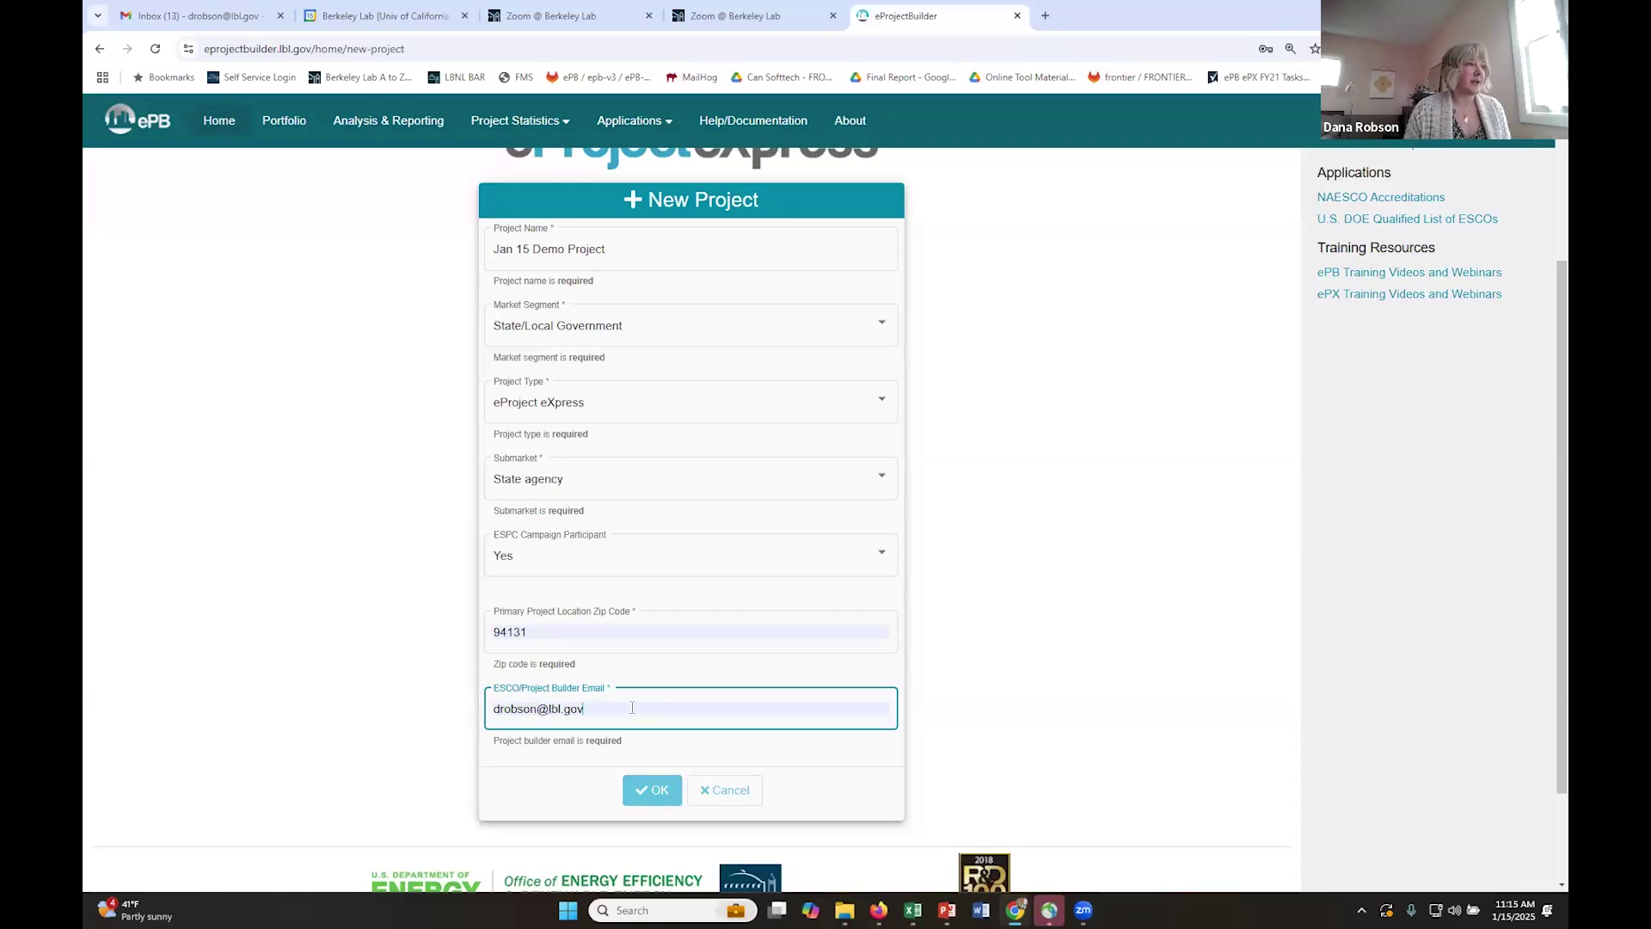
pyautogui.click(654, 792)
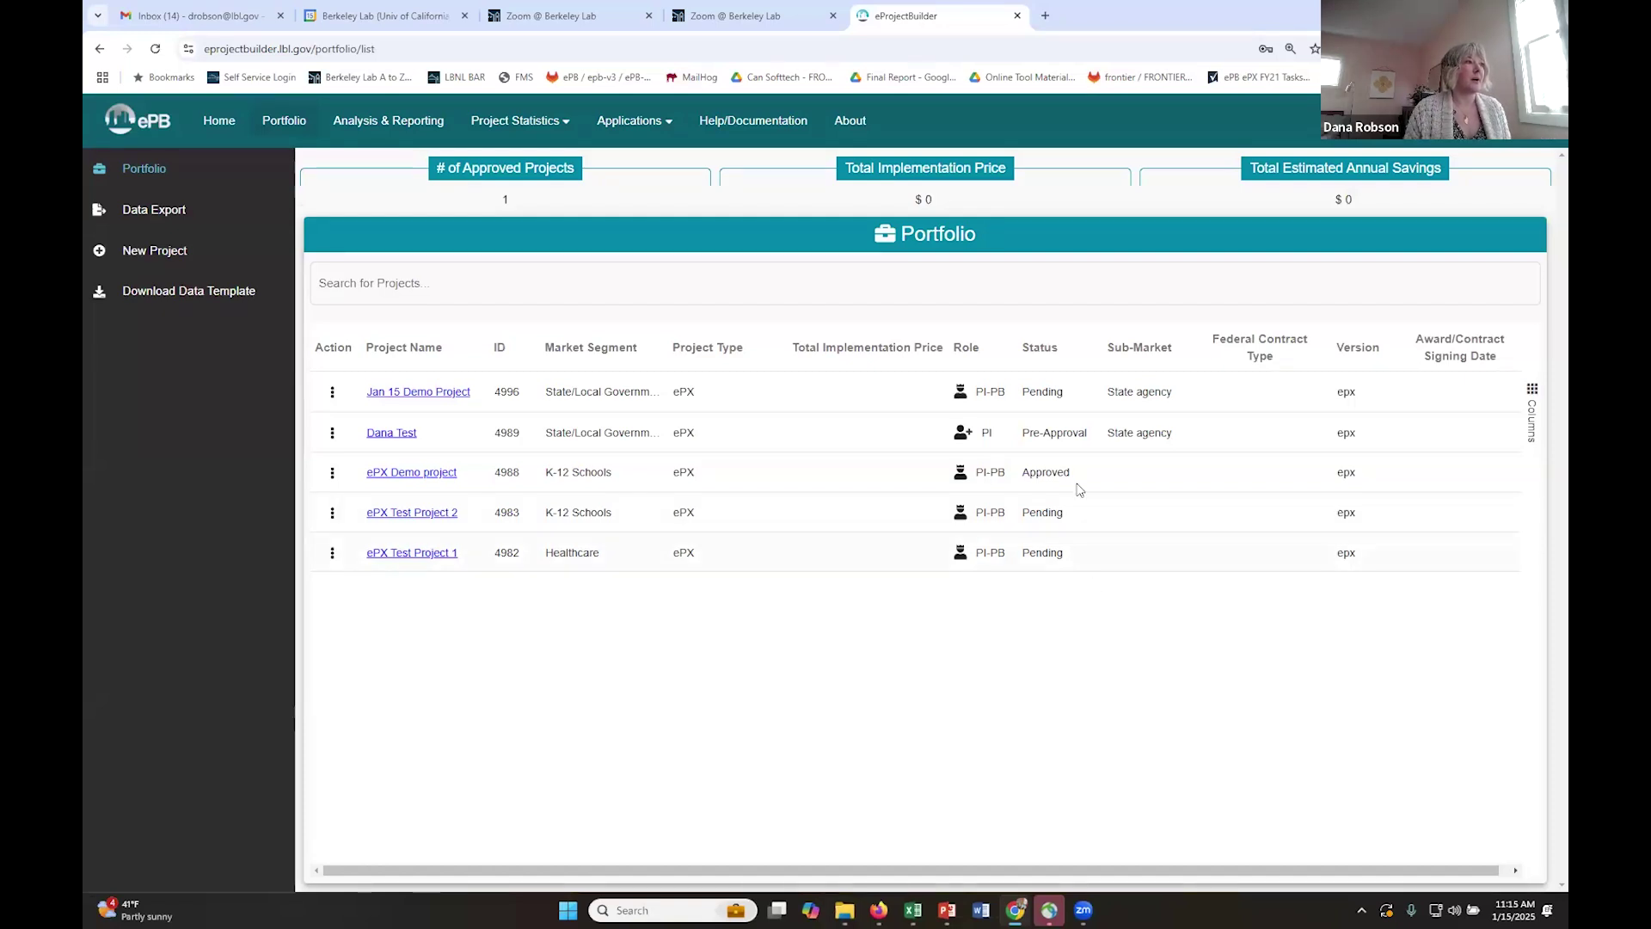
pyautogui.click(1534, 392)
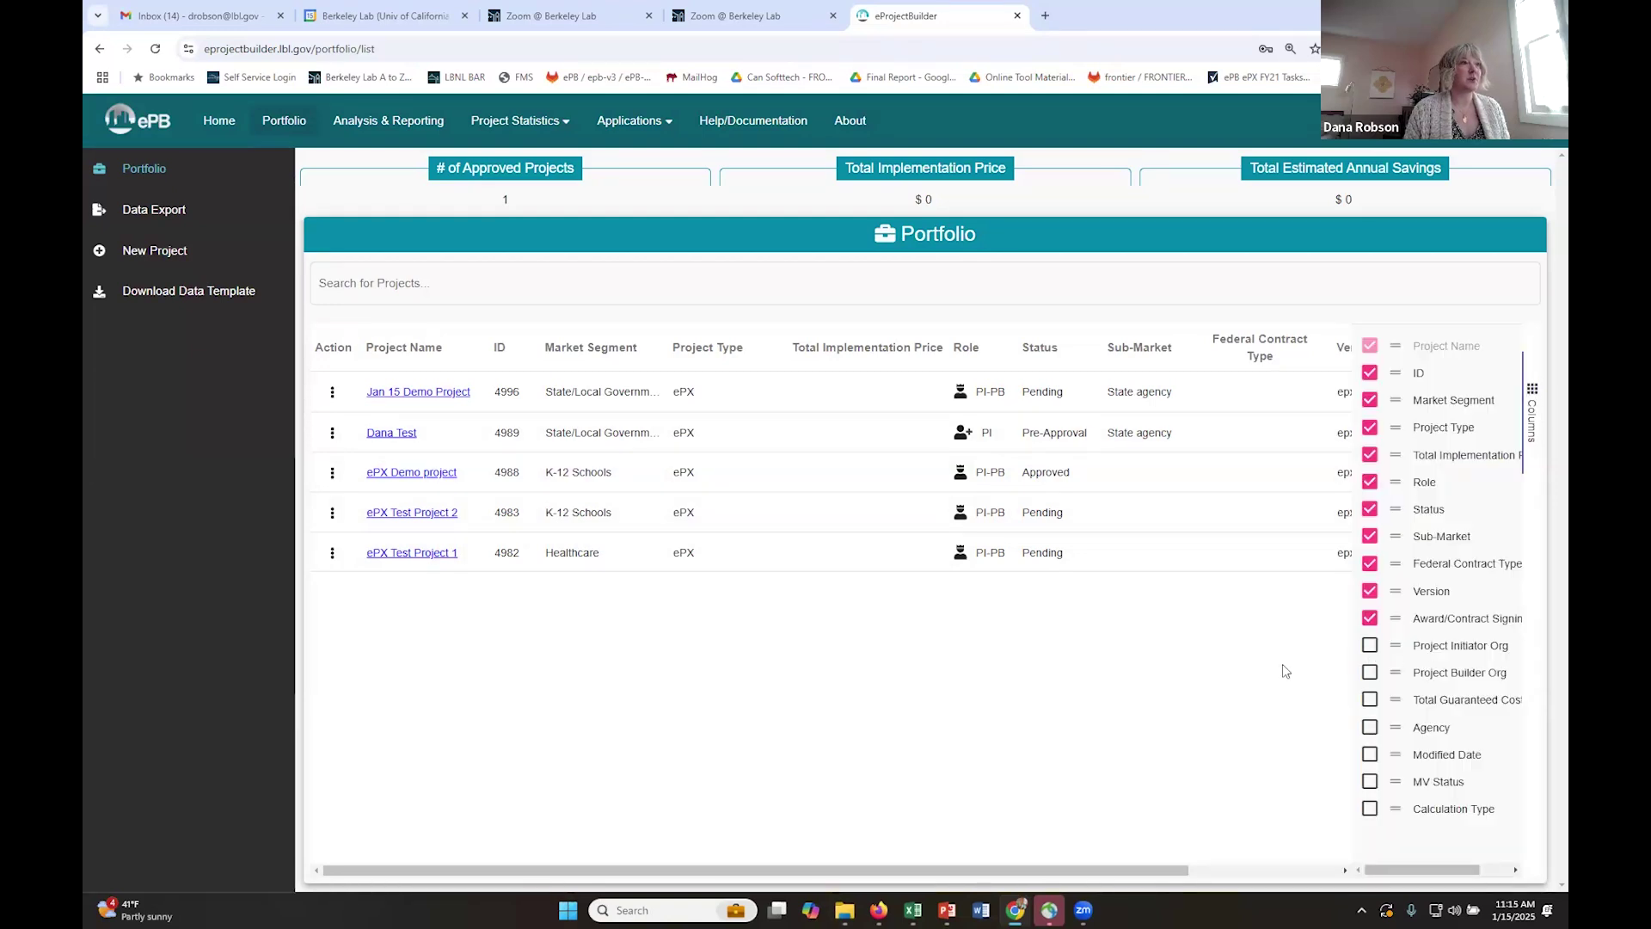
pyautogui.click(1532, 392)
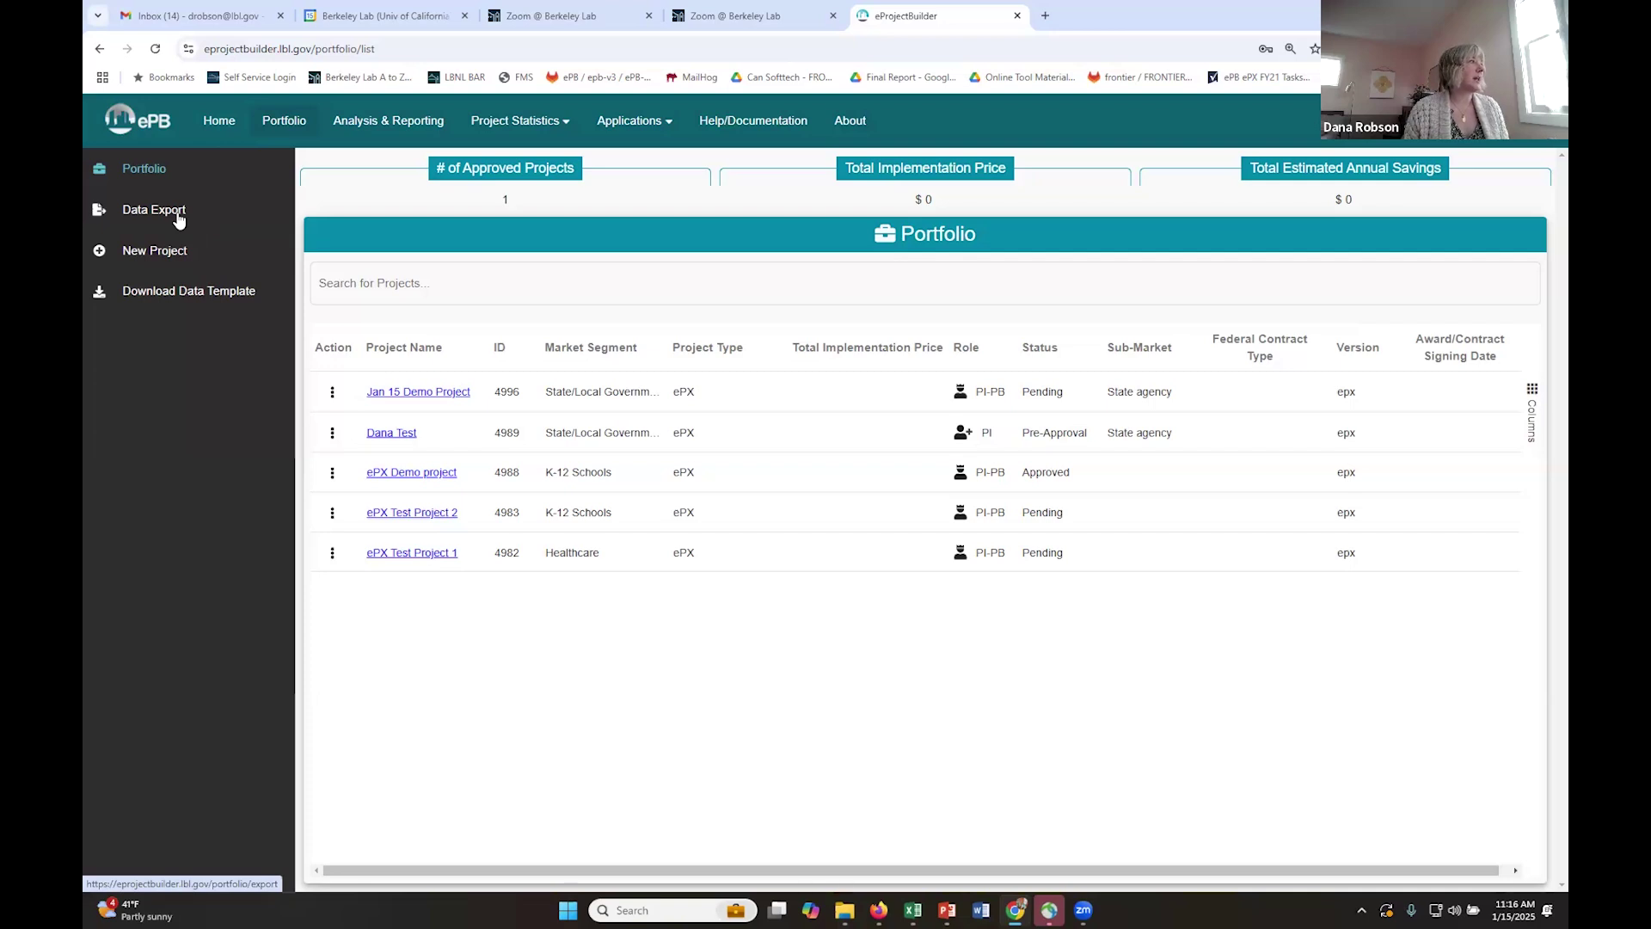
# - Go to the Download Data Template page offering the ePX Template for manual uploads
pyautogui.click(180, 297)
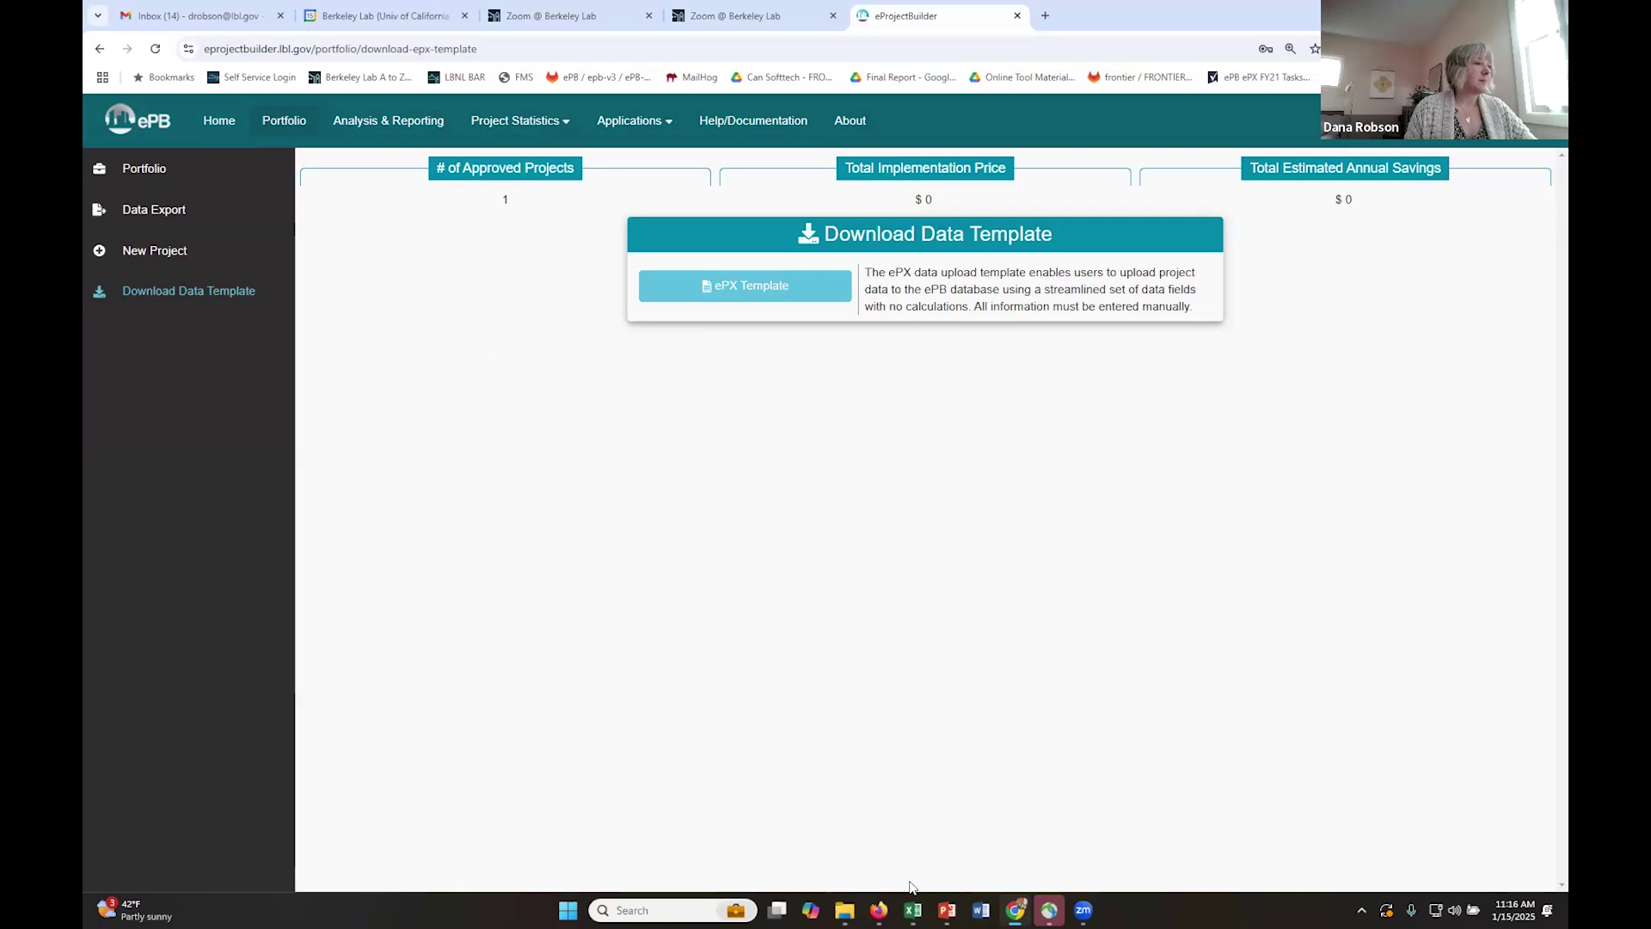
pyautogui.moveTo(915, 910)
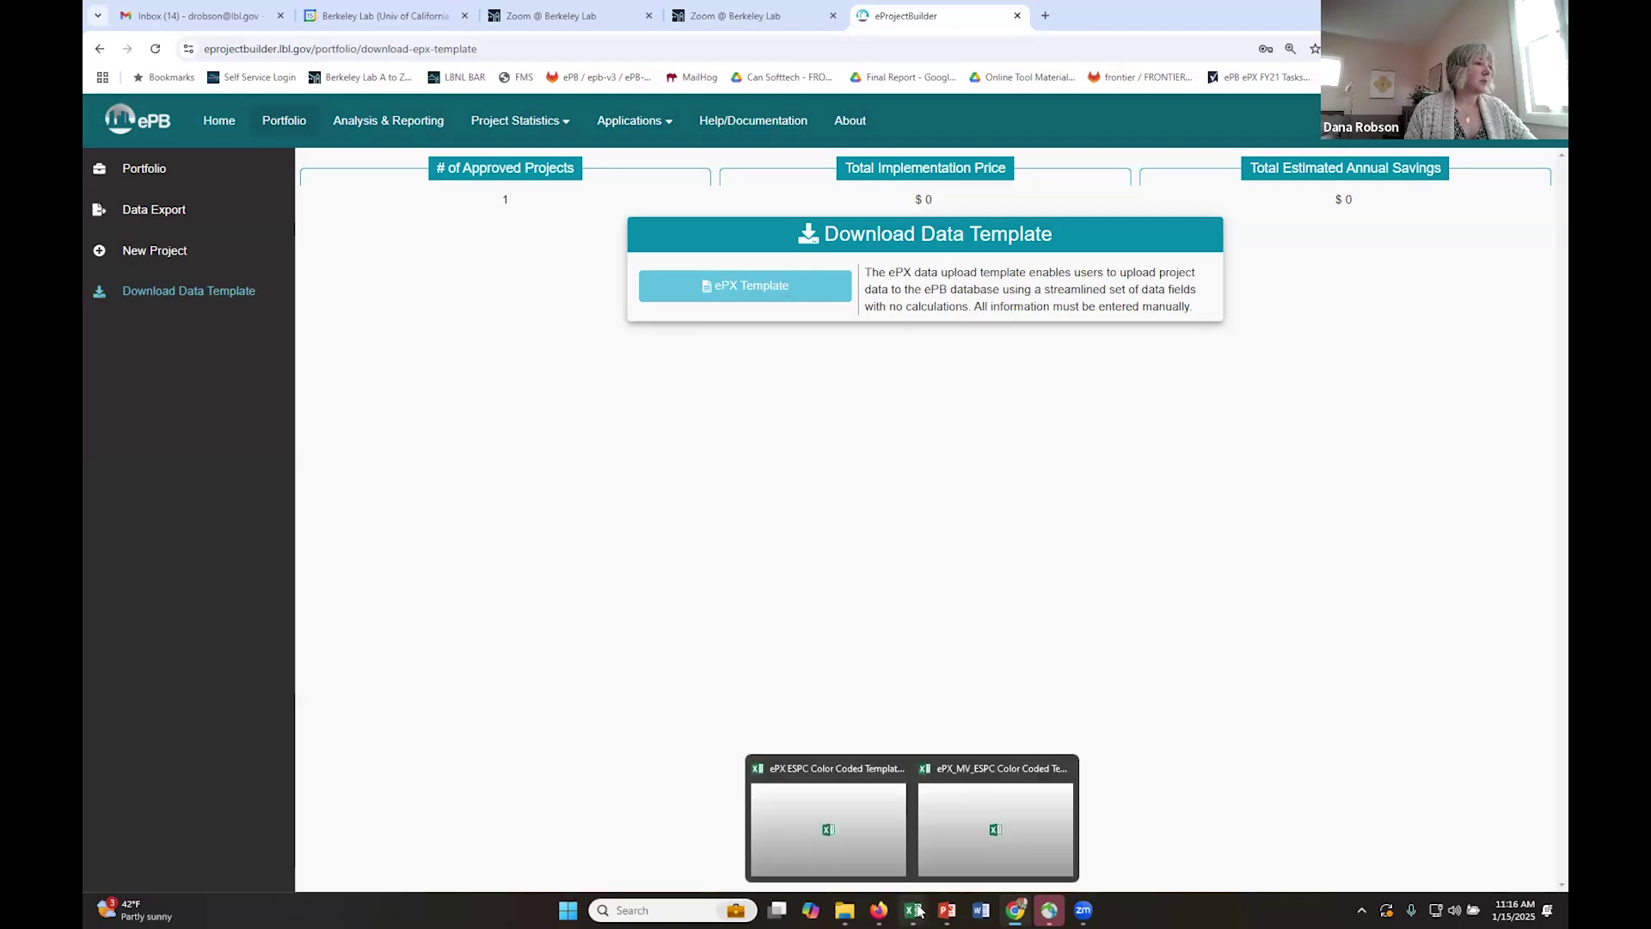
# - Bring the ePX ESPC Color Coded Template workbook forward from its Excel taskbar preview
pyautogui.click(869, 835)
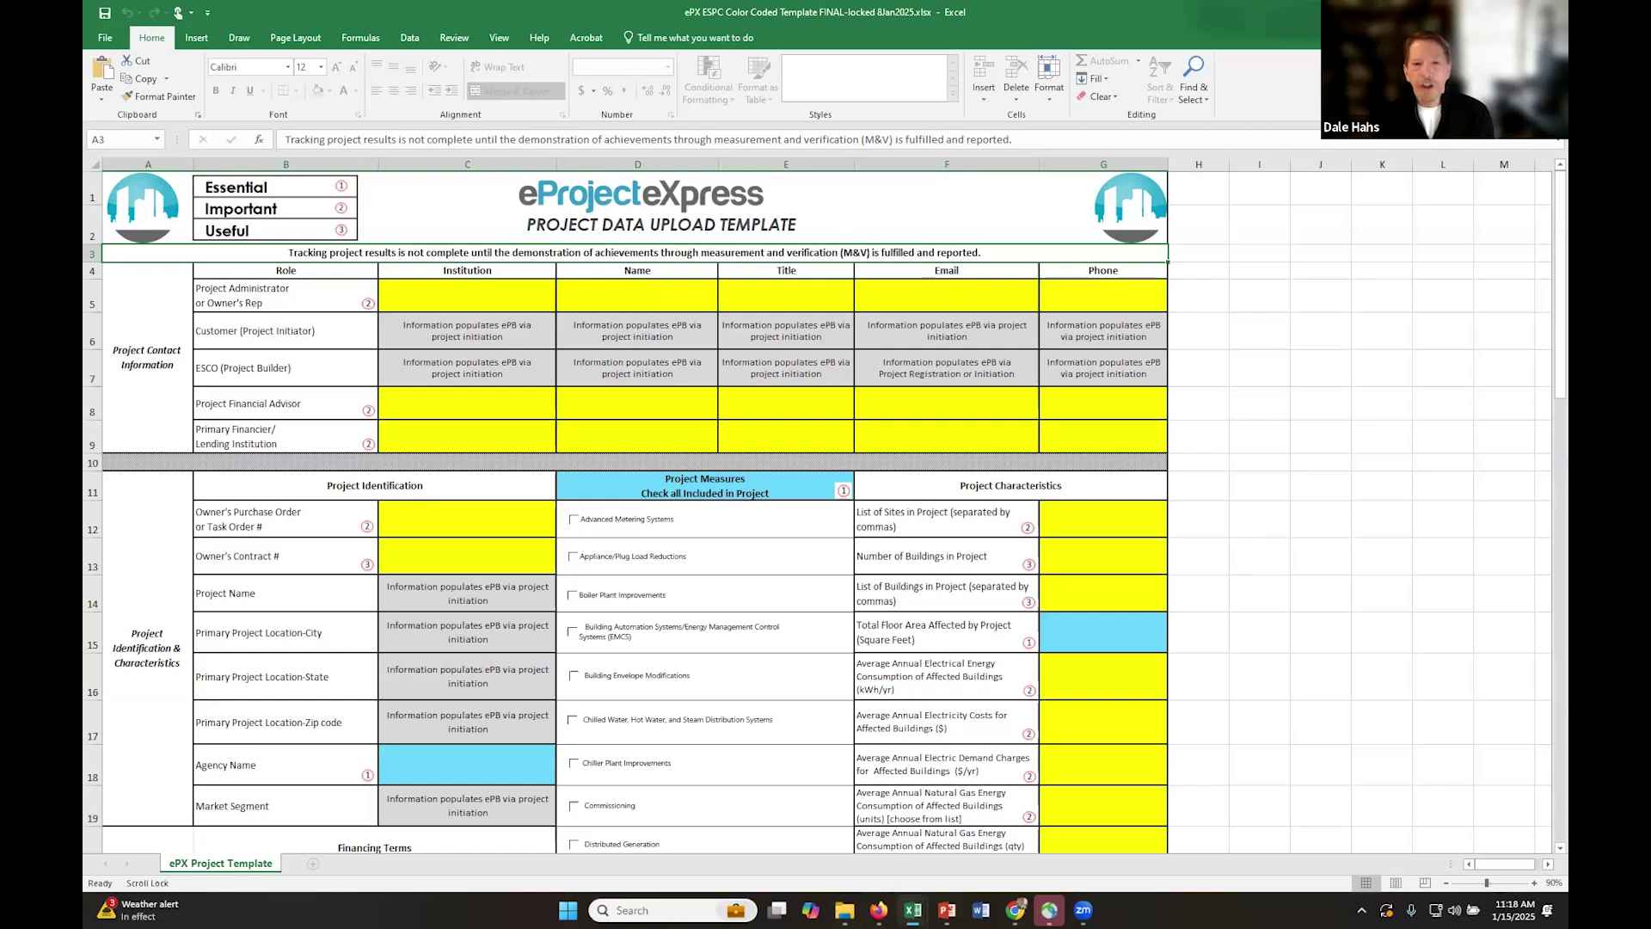
# - Present the 'ePX: A Tool To Validate and Demonstrate ESPC Successes' slide, then end the slideshow
pyautogui.hotkey('alt', 'Tab')
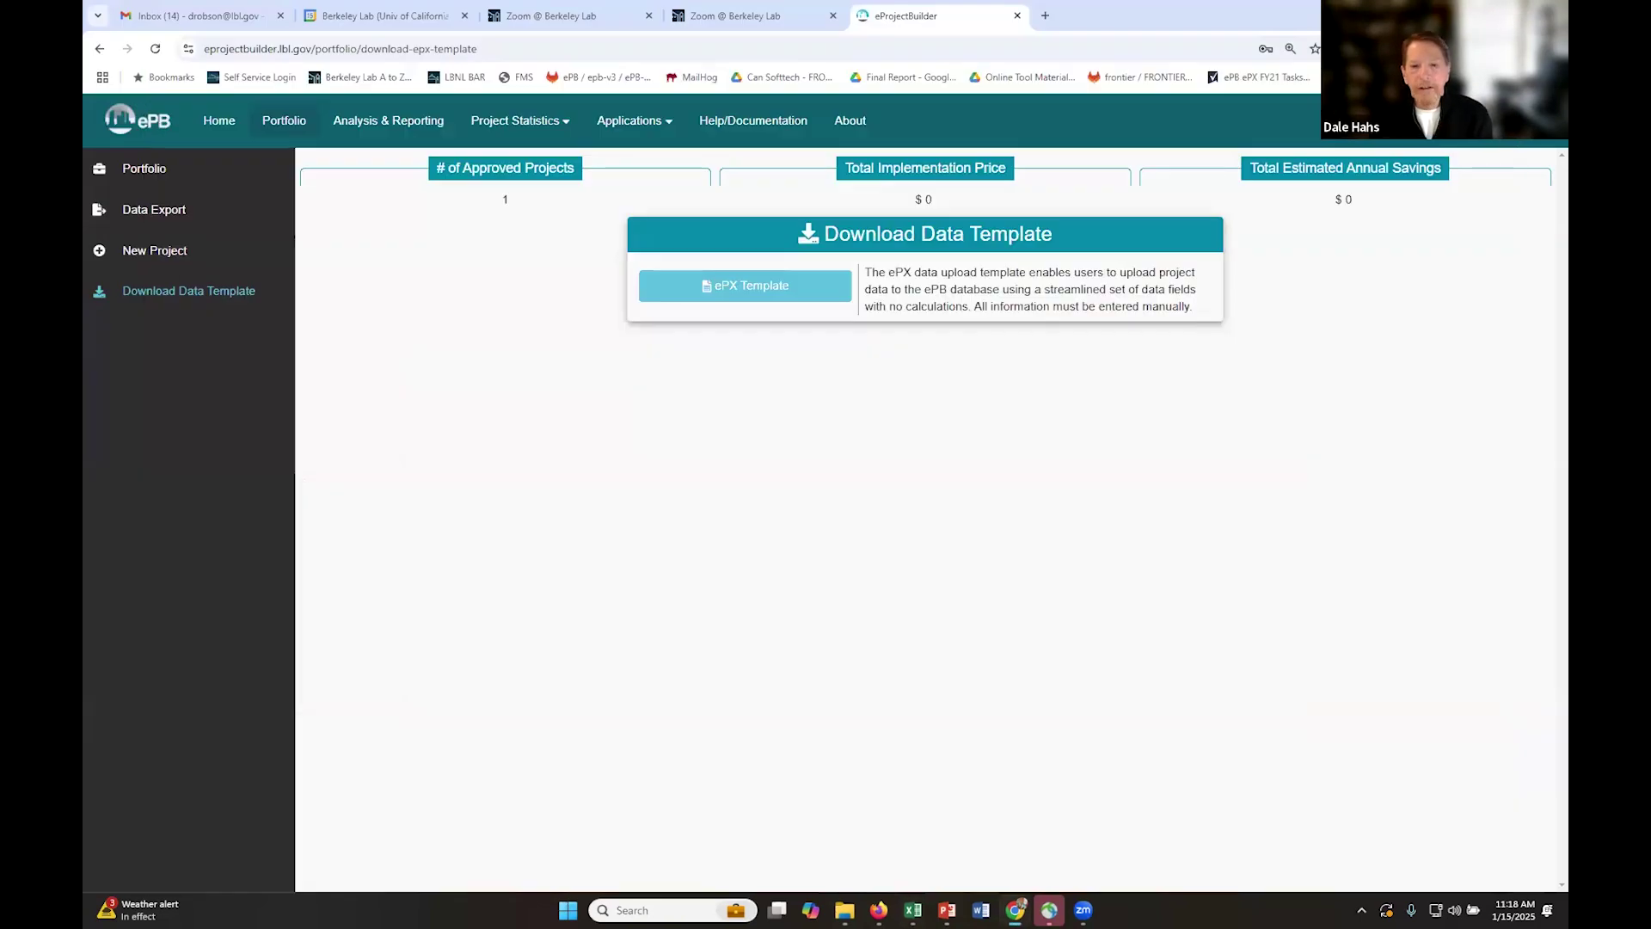
pyautogui.hotkey('alt', 'Tab')
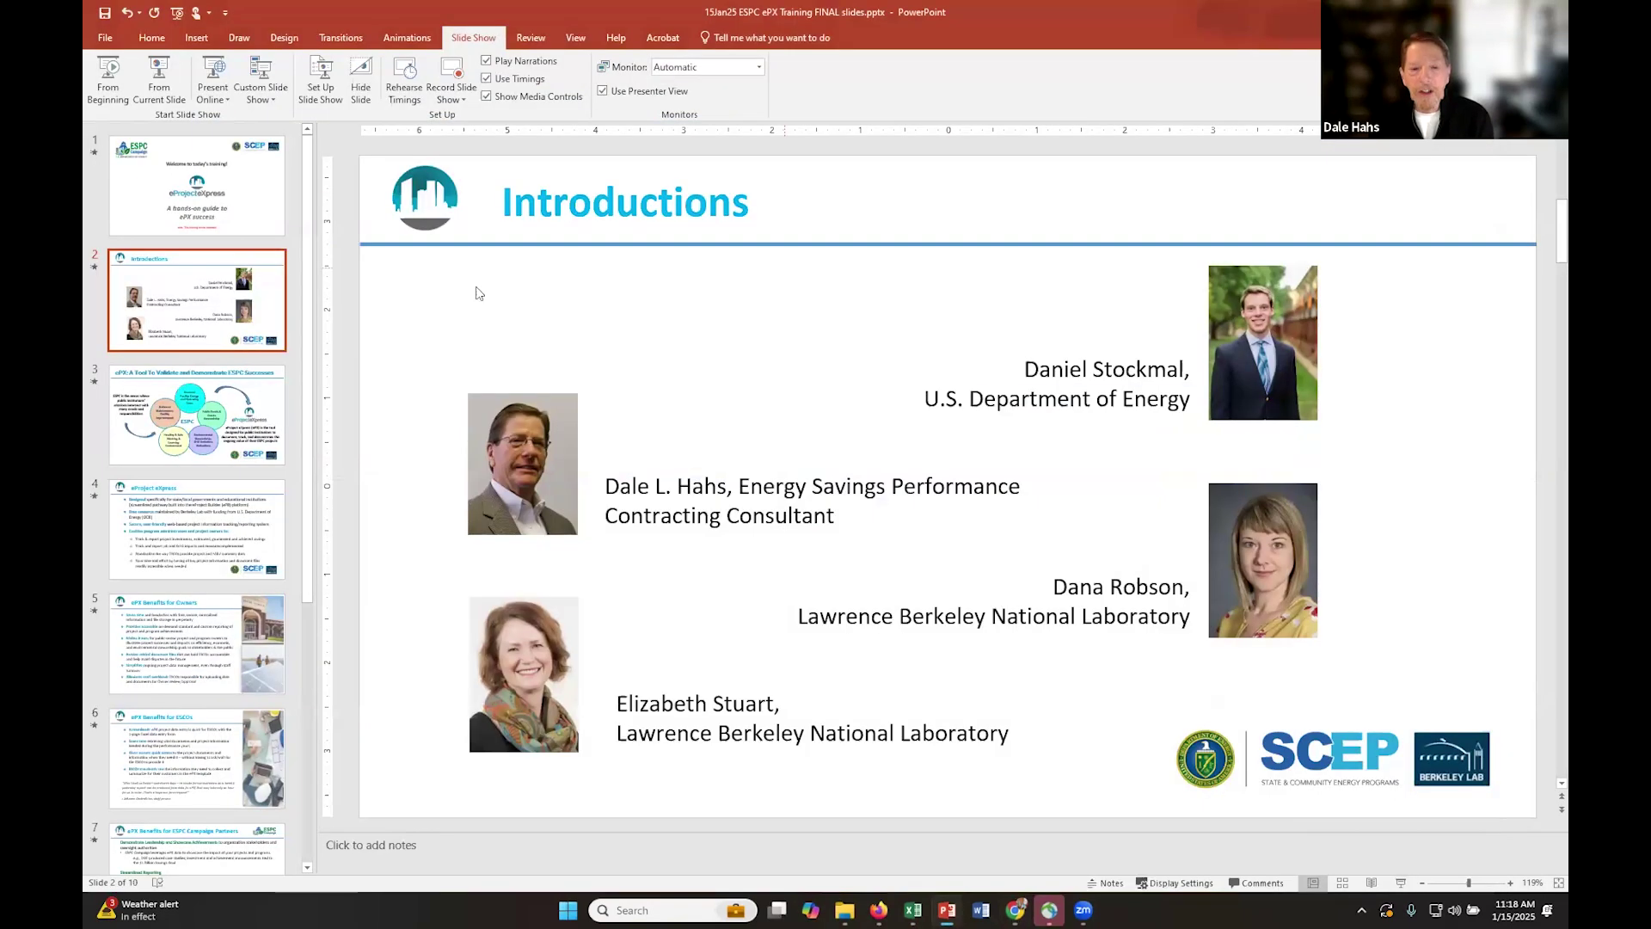
pyautogui.click(245, 417)
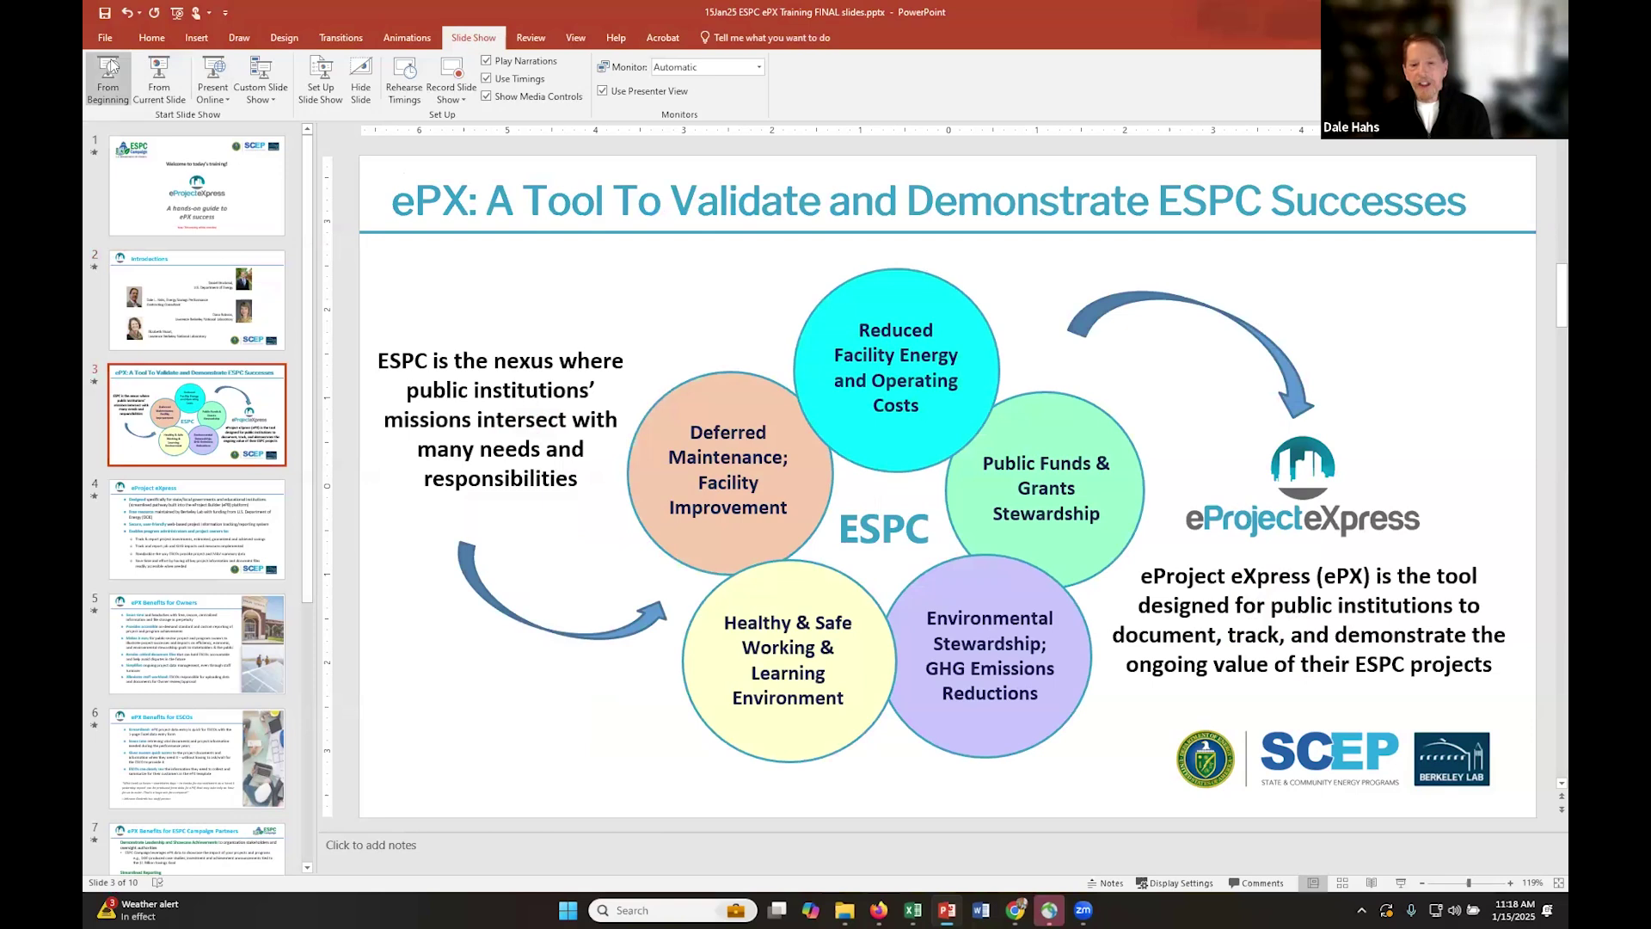
pyautogui.click(153, 67)
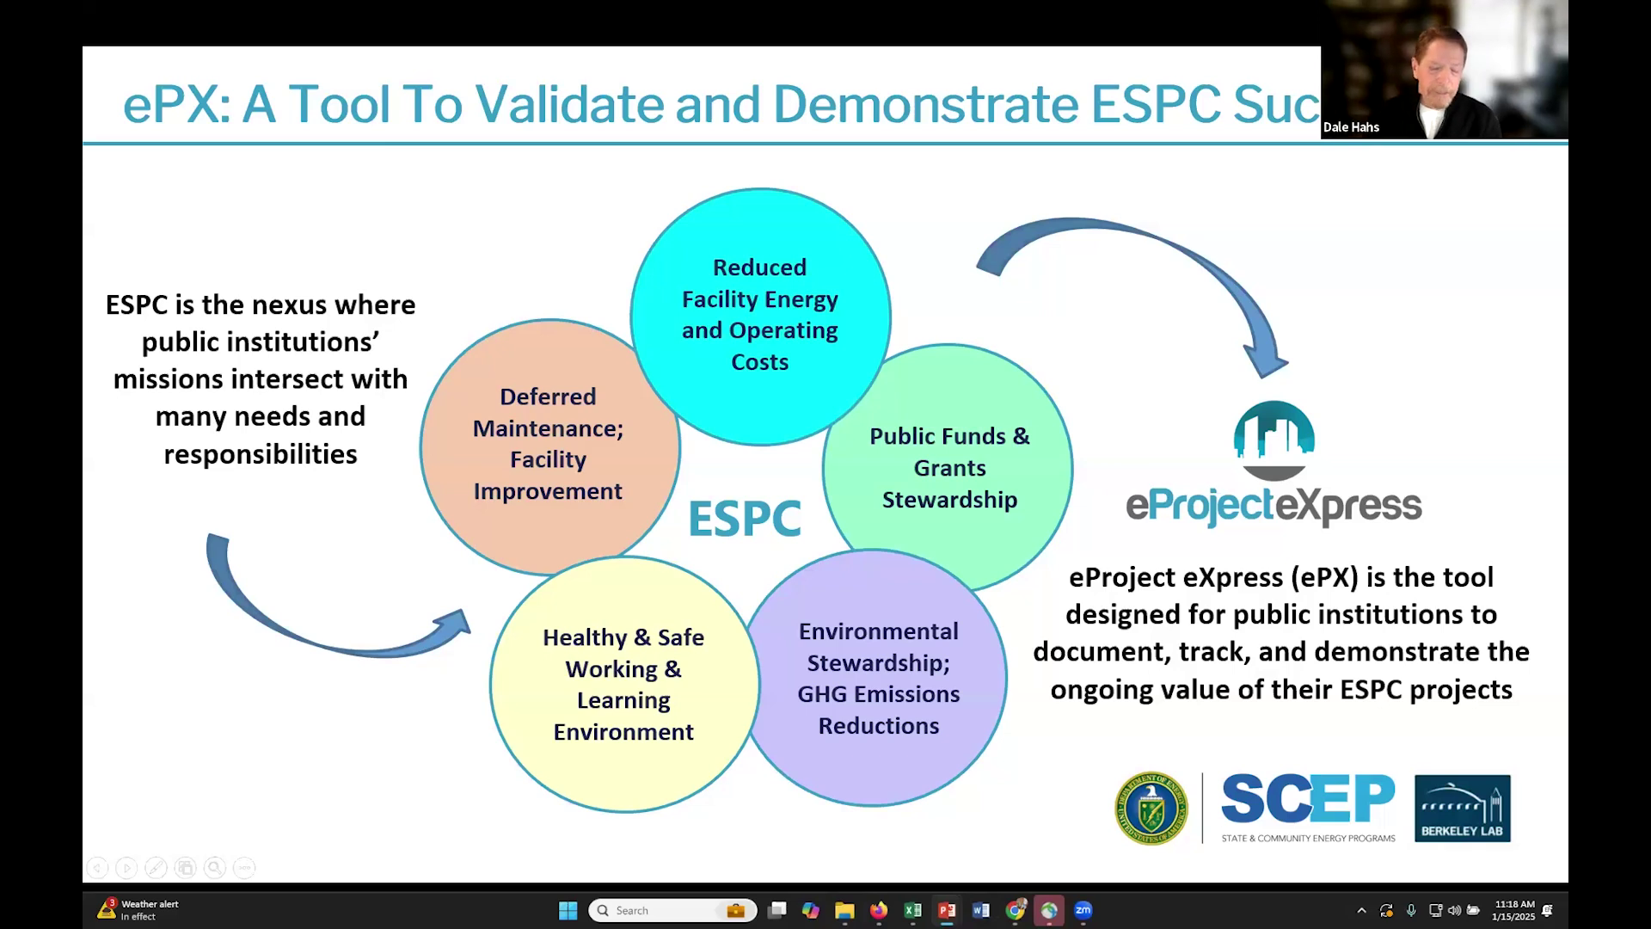
pyautogui.press('Escape')
# - Minimize PowerPoint and bring the ePX ESPC Color Coded Template workbook back to the front
pyautogui.click(1478, 12)
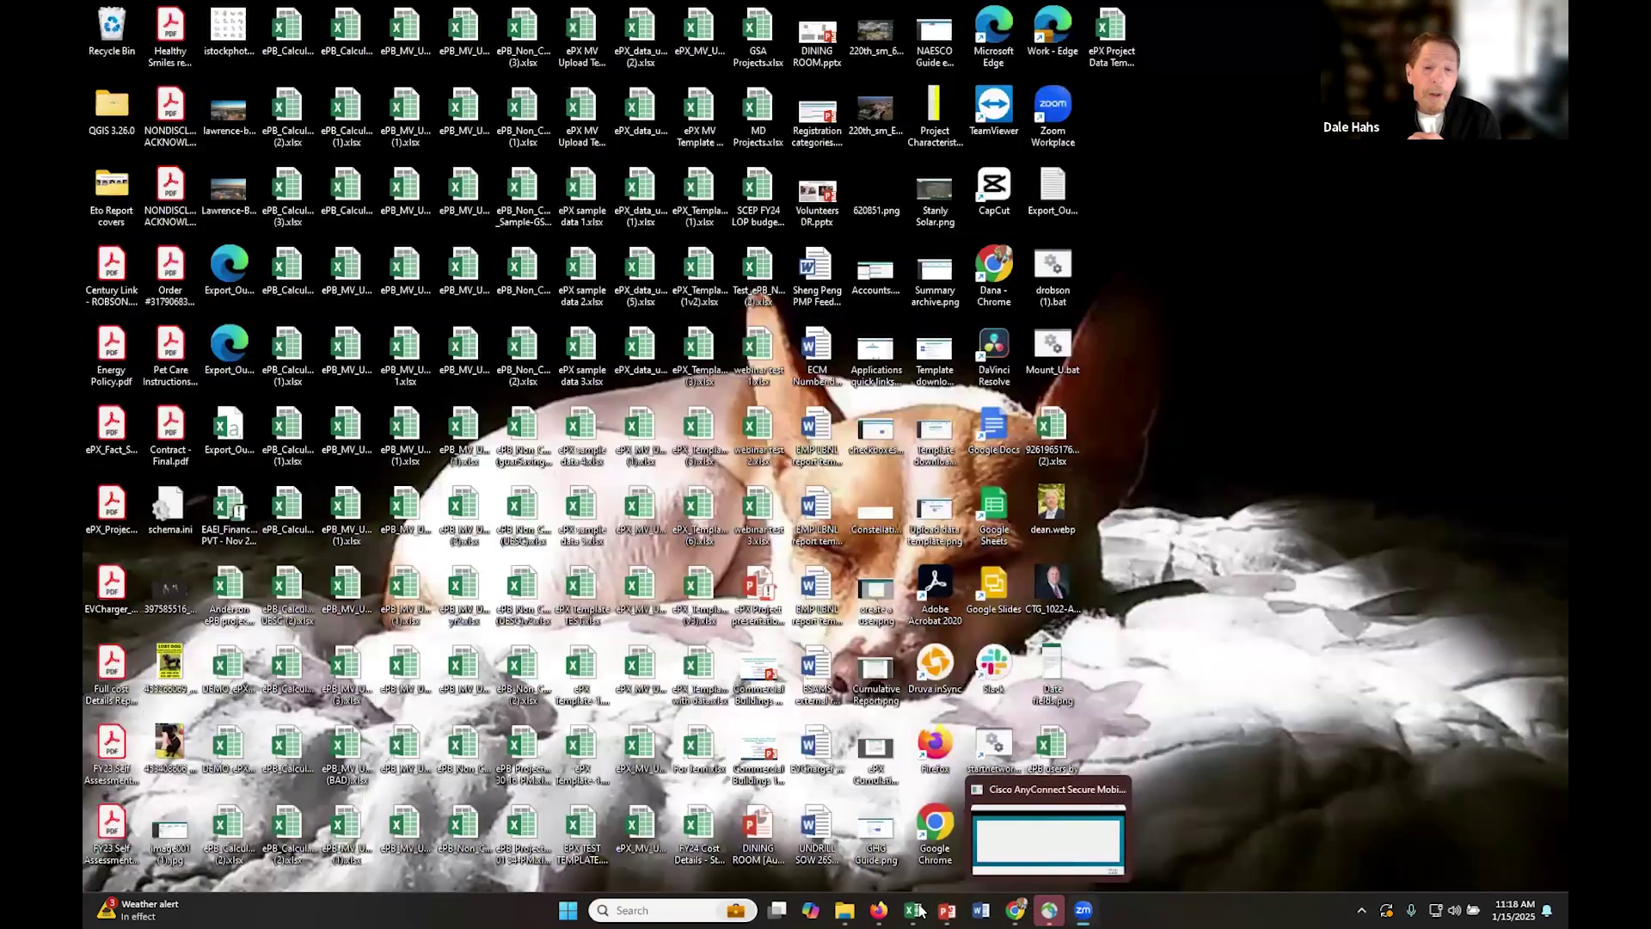
pyautogui.moveTo(908, 910)
pyautogui.click(869, 770)
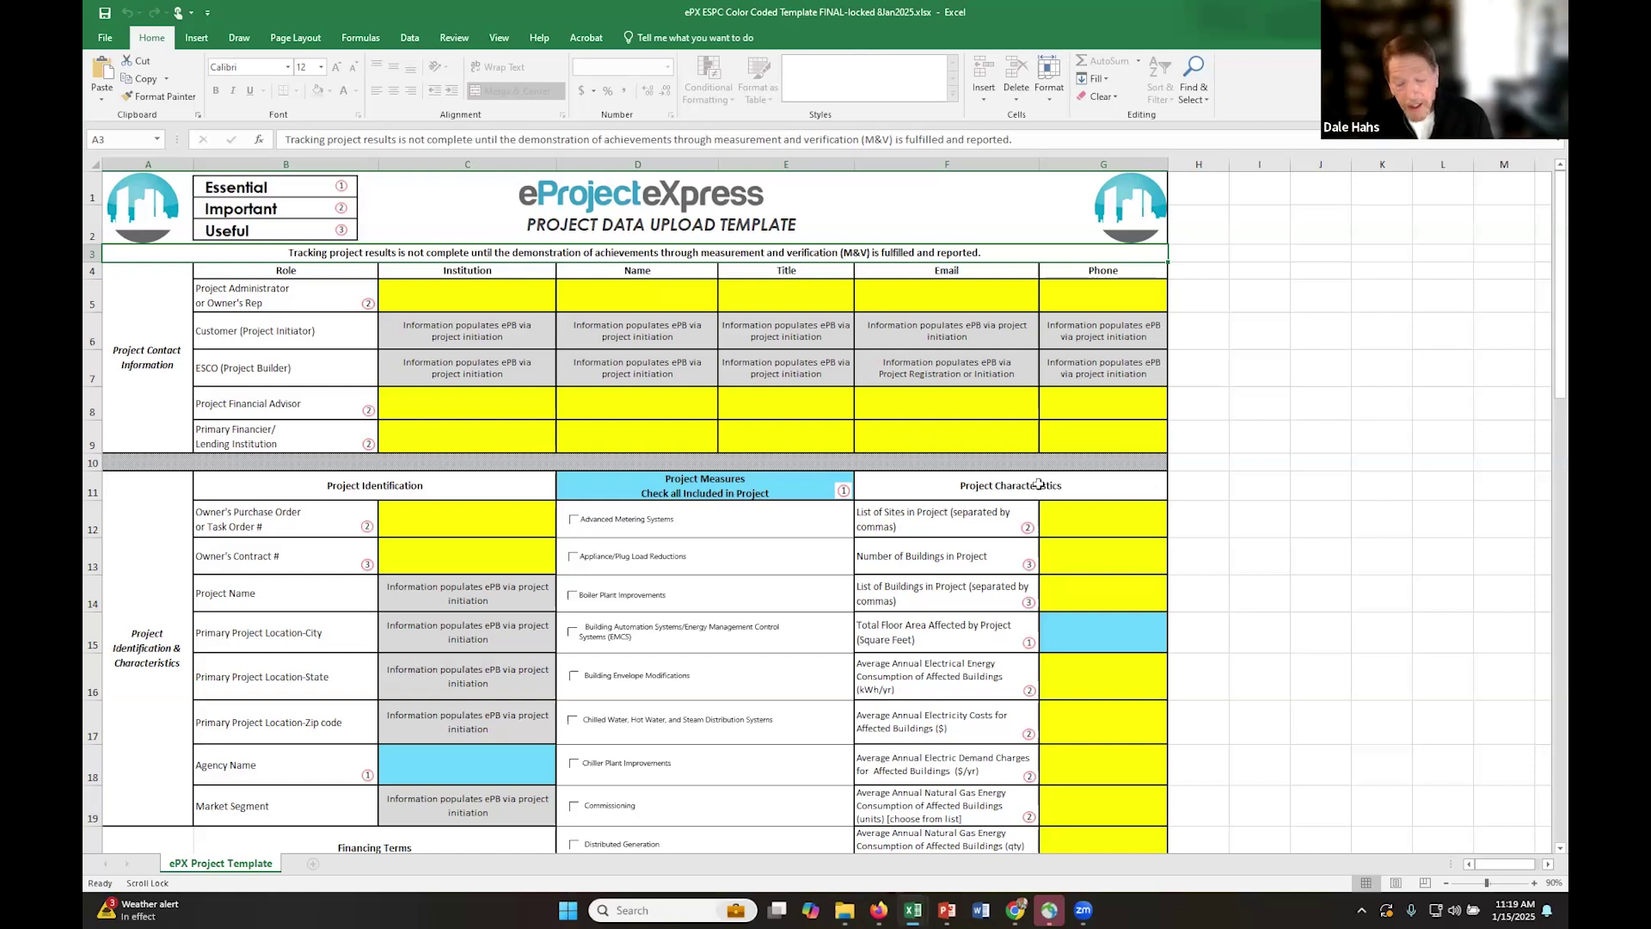
# - Scroll the template down through rows 26–41 to review the Utility Providers and Other fields
pyautogui.moveTo(1545, 266); pyautogui.dragTo(1546, 312)
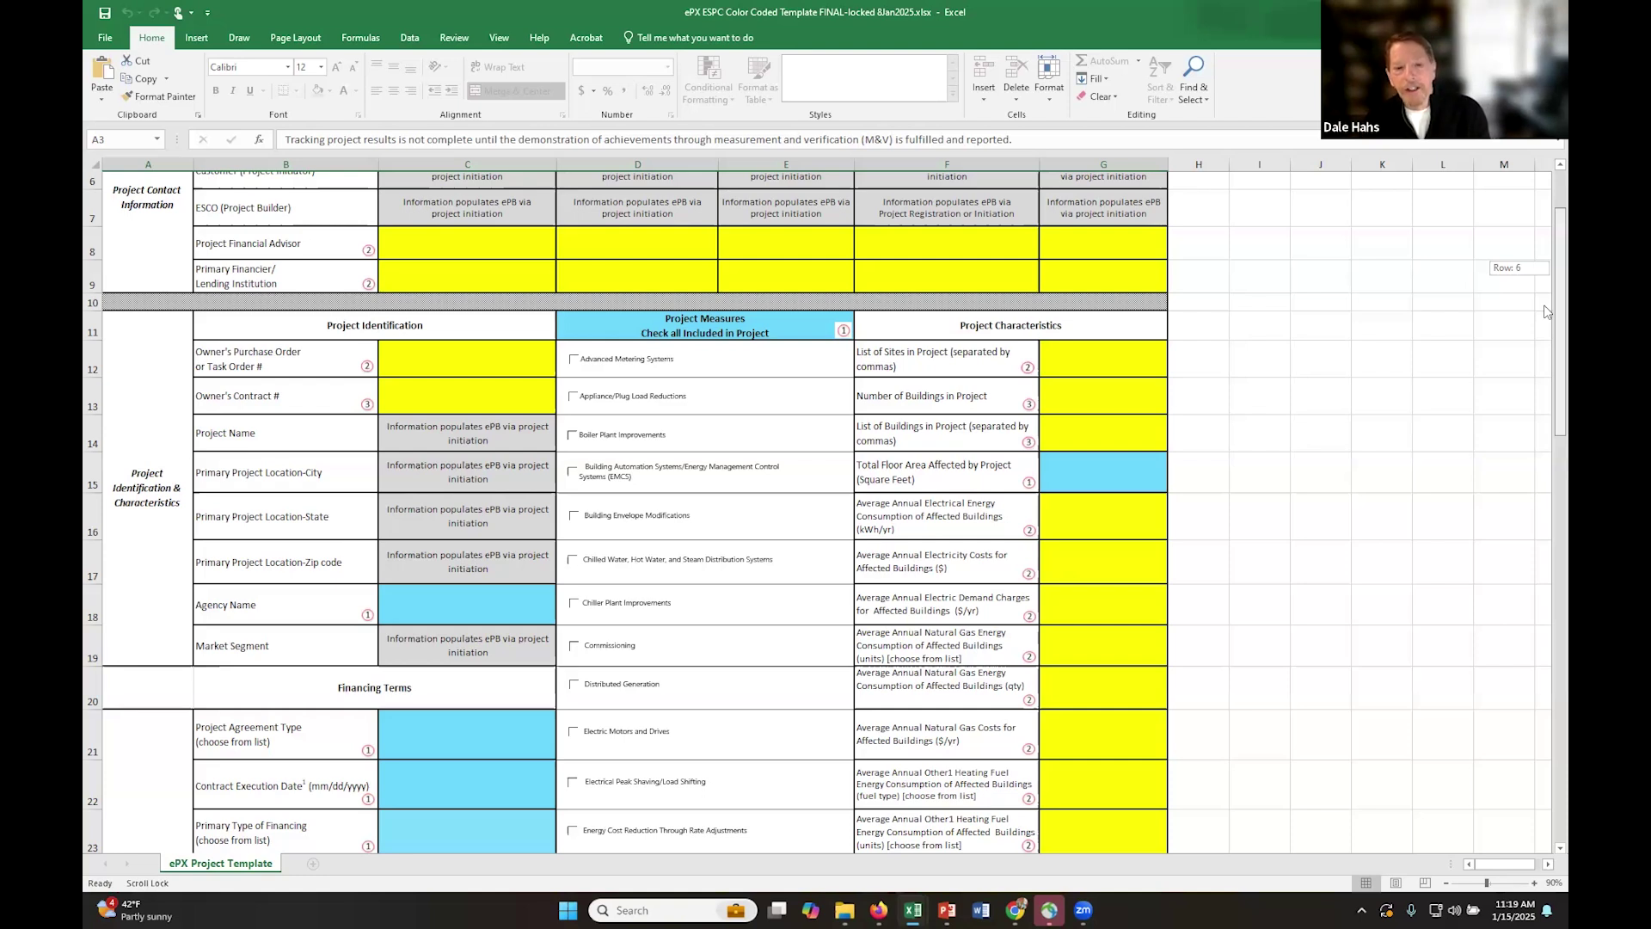
pyautogui.moveTo(1545, 312); pyautogui.dragTo(1545, 384)
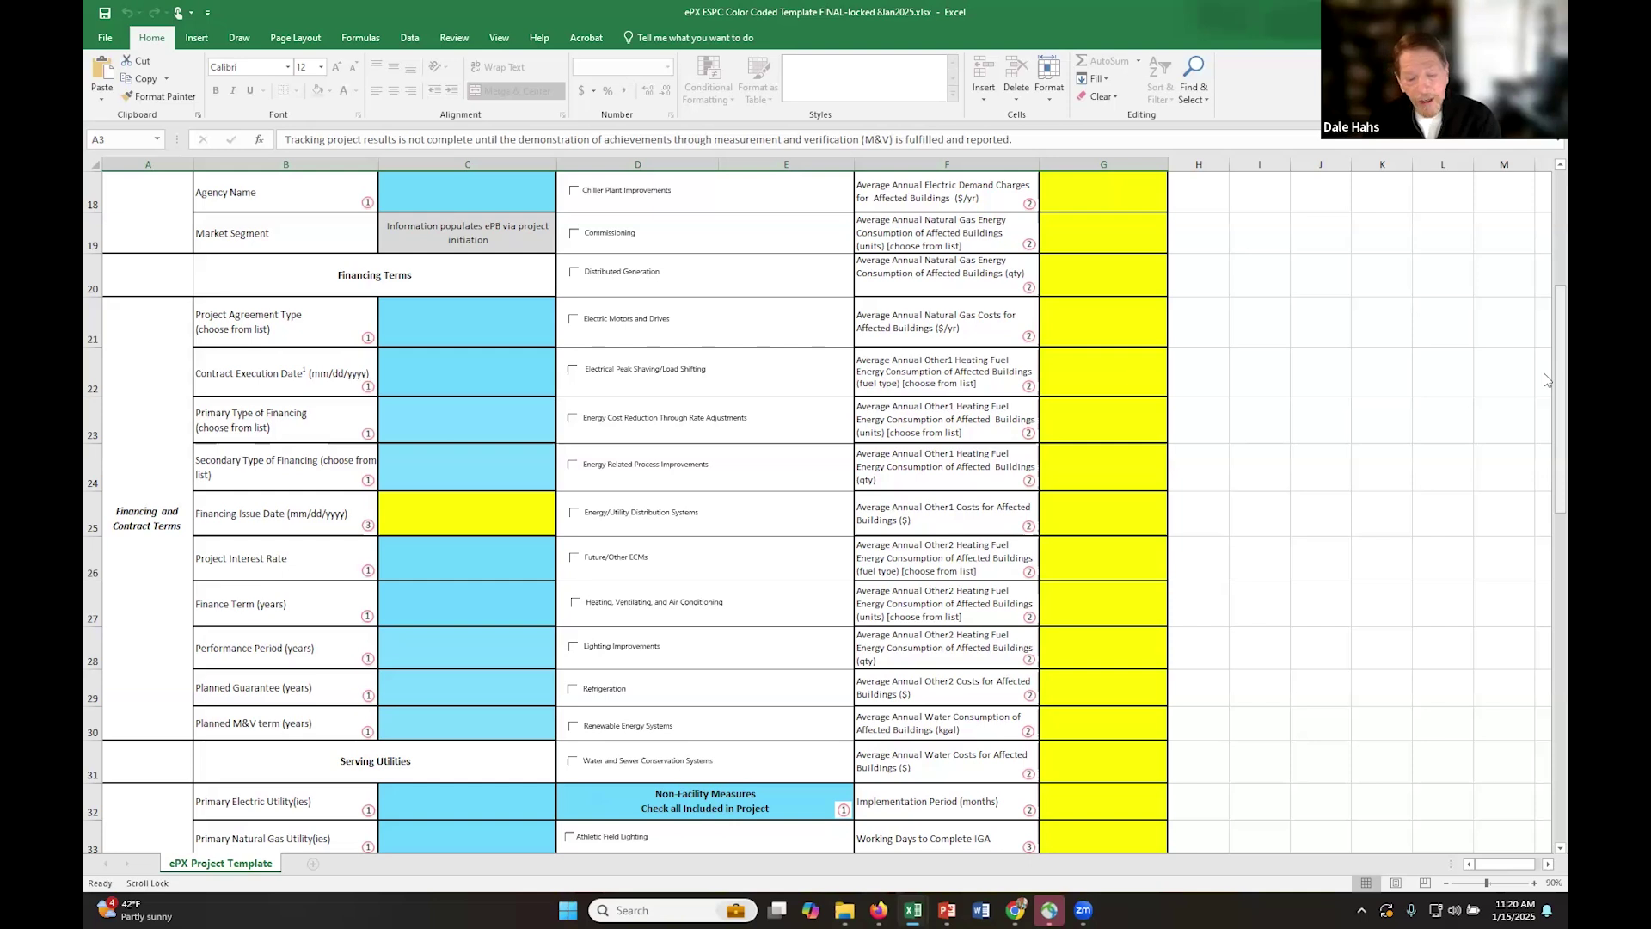
pyautogui.moveTo(1545, 379); pyautogui.dragTo(1545, 435)
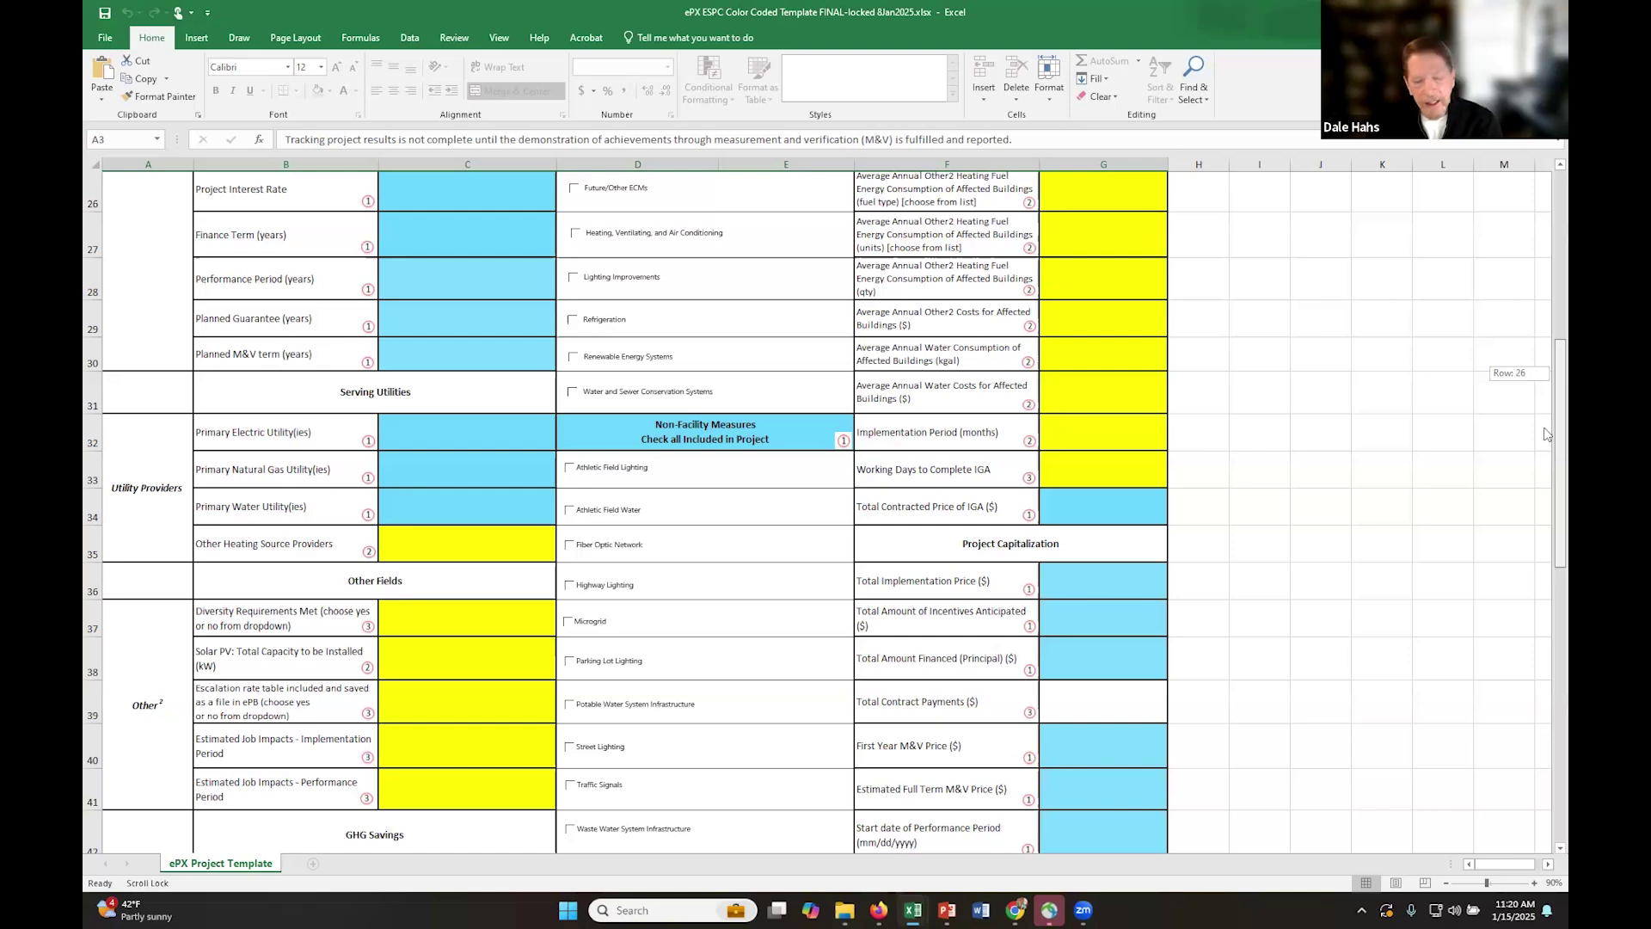
pyautogui.moveTo(1544, 436); pyautogui.dragTo(1546, 478)
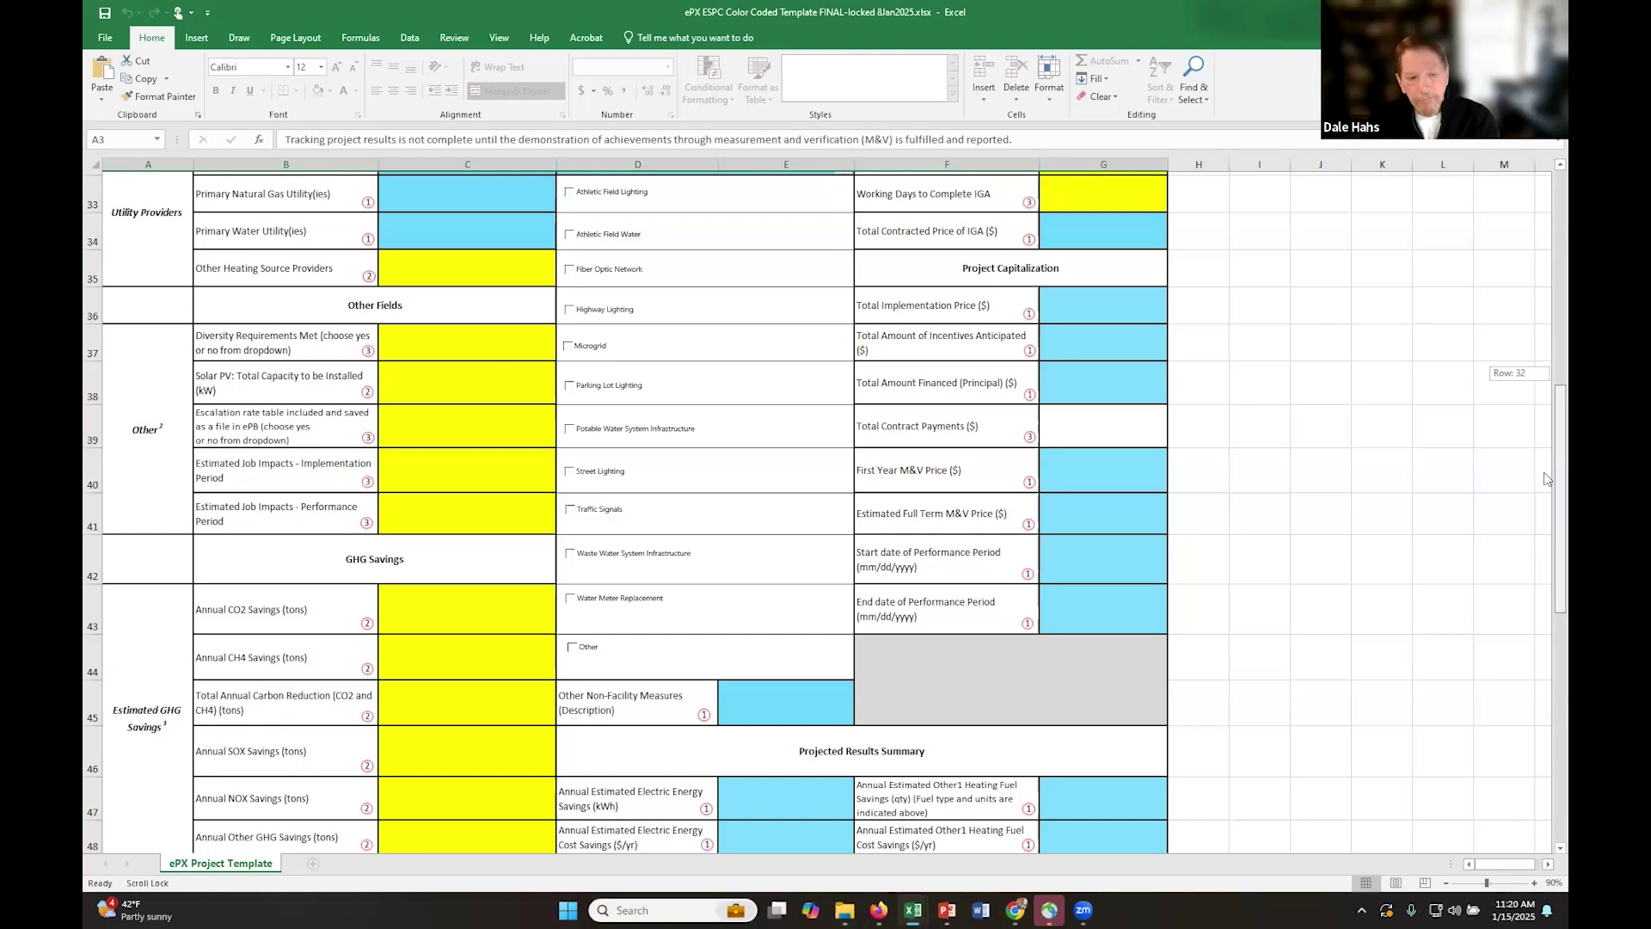
pyautogui.moveTo(1545, 478)
pyautogui.mouseDown()
pyautogui.moveTo(1545, 422)
pyautogui.moveTo(1544, 509)
pyautogui.mouseUp()
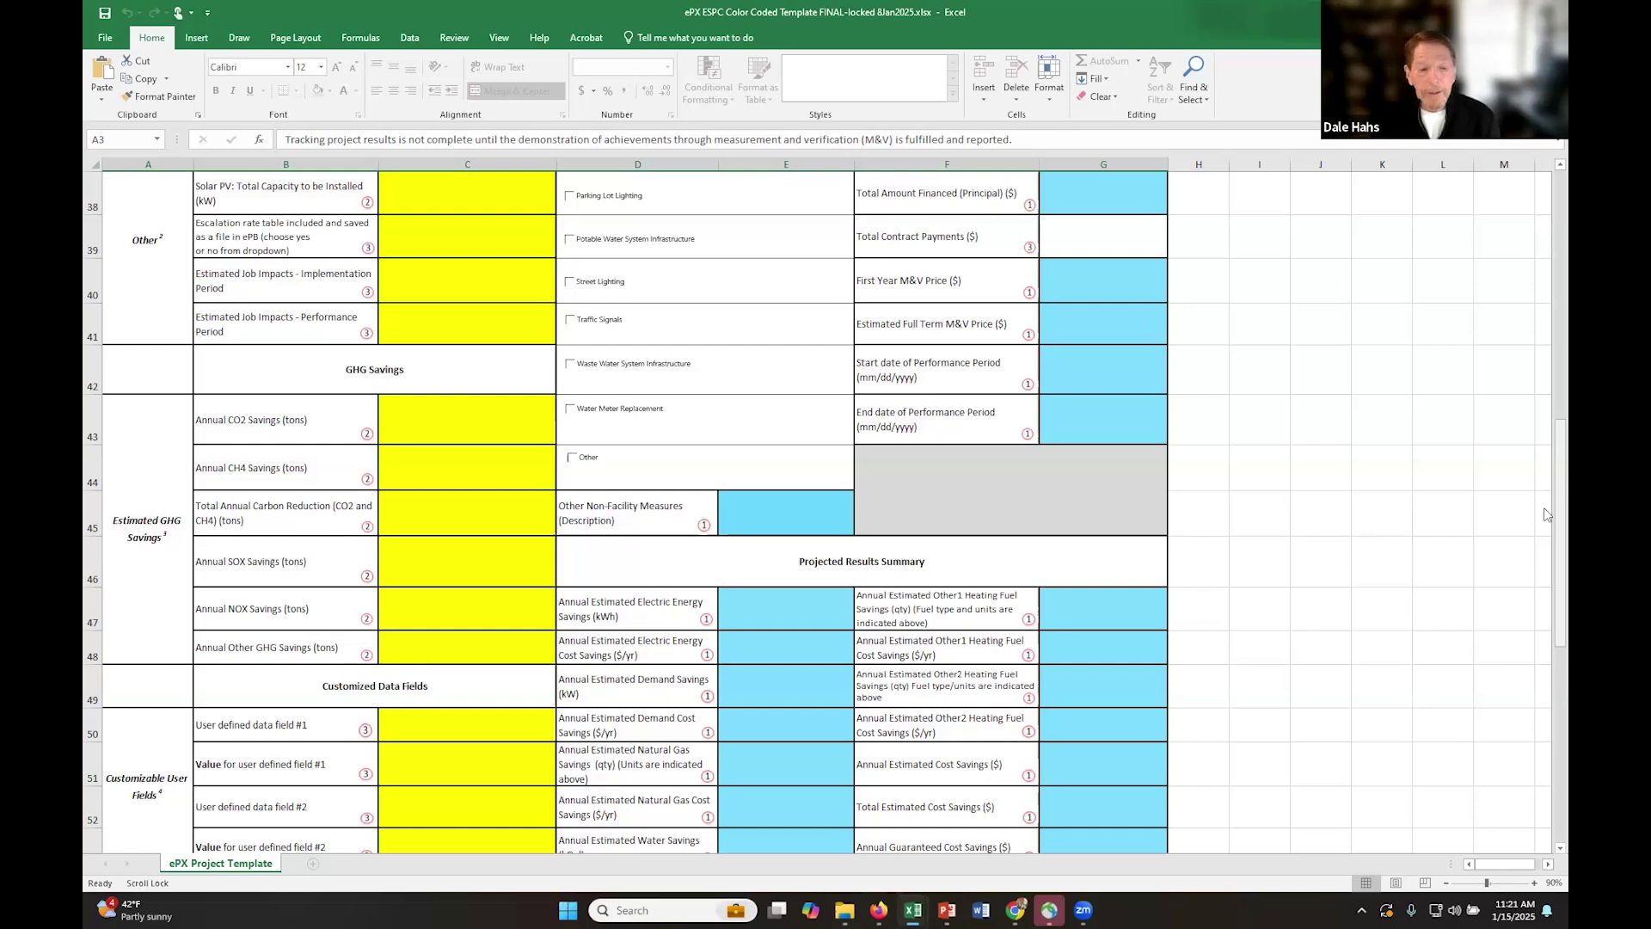
pyautogui.moveTo(1545, 514); pyautogui.dragTo(1544, 531)
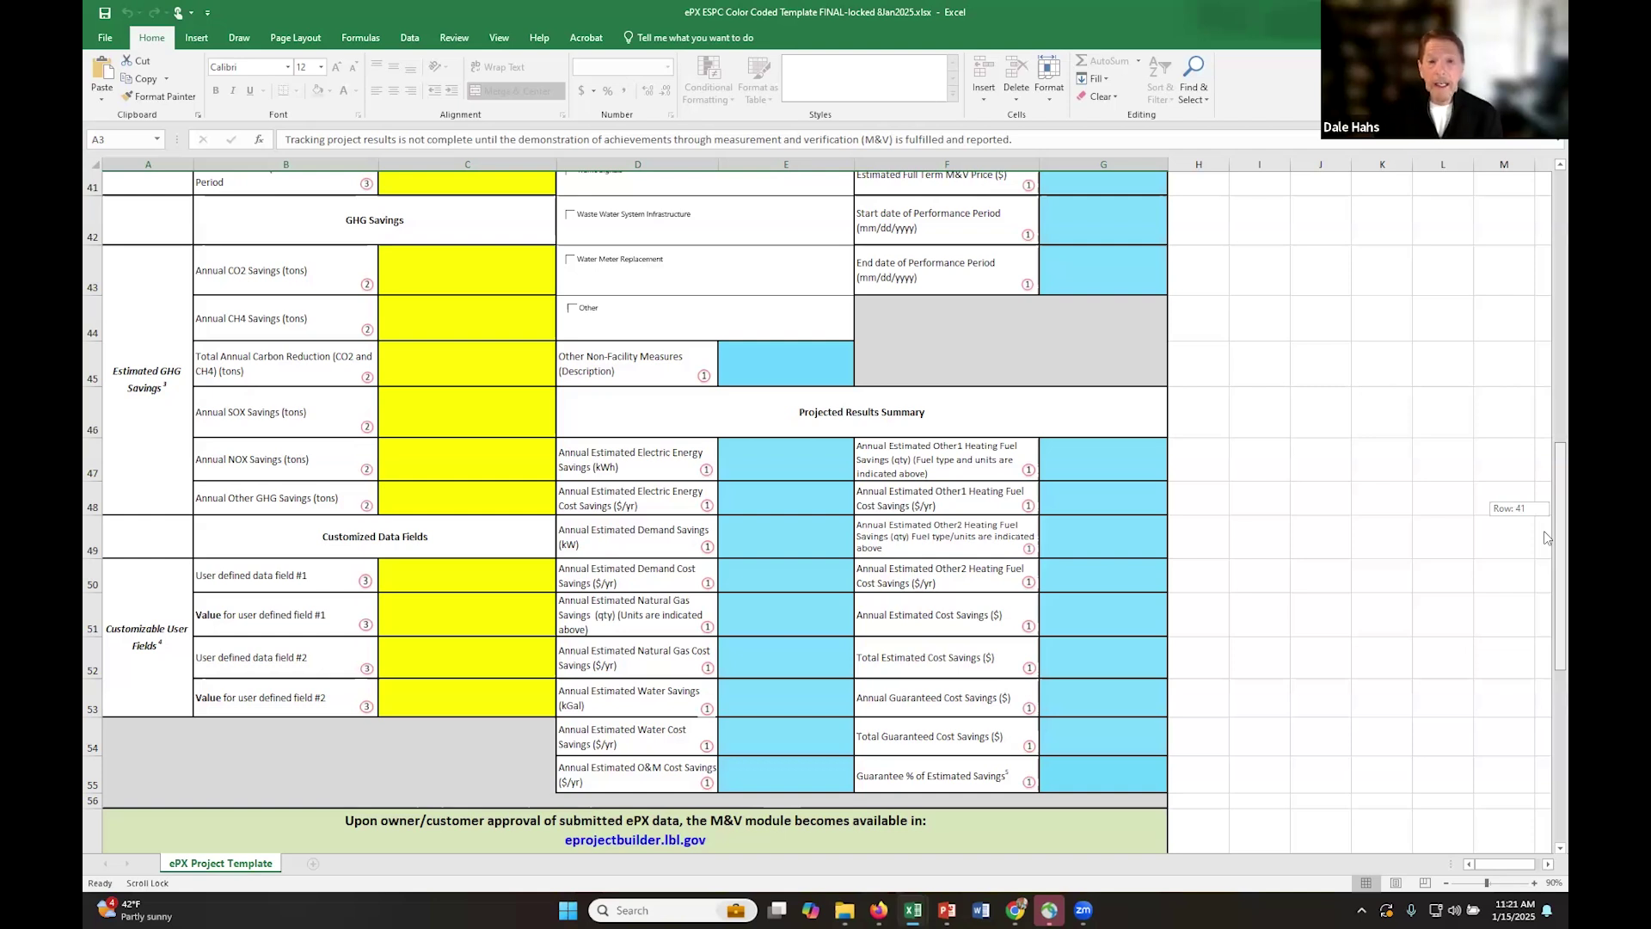
pyautogui.moveTo(1545, 533); pyautogui.dragTo(1545, 535)
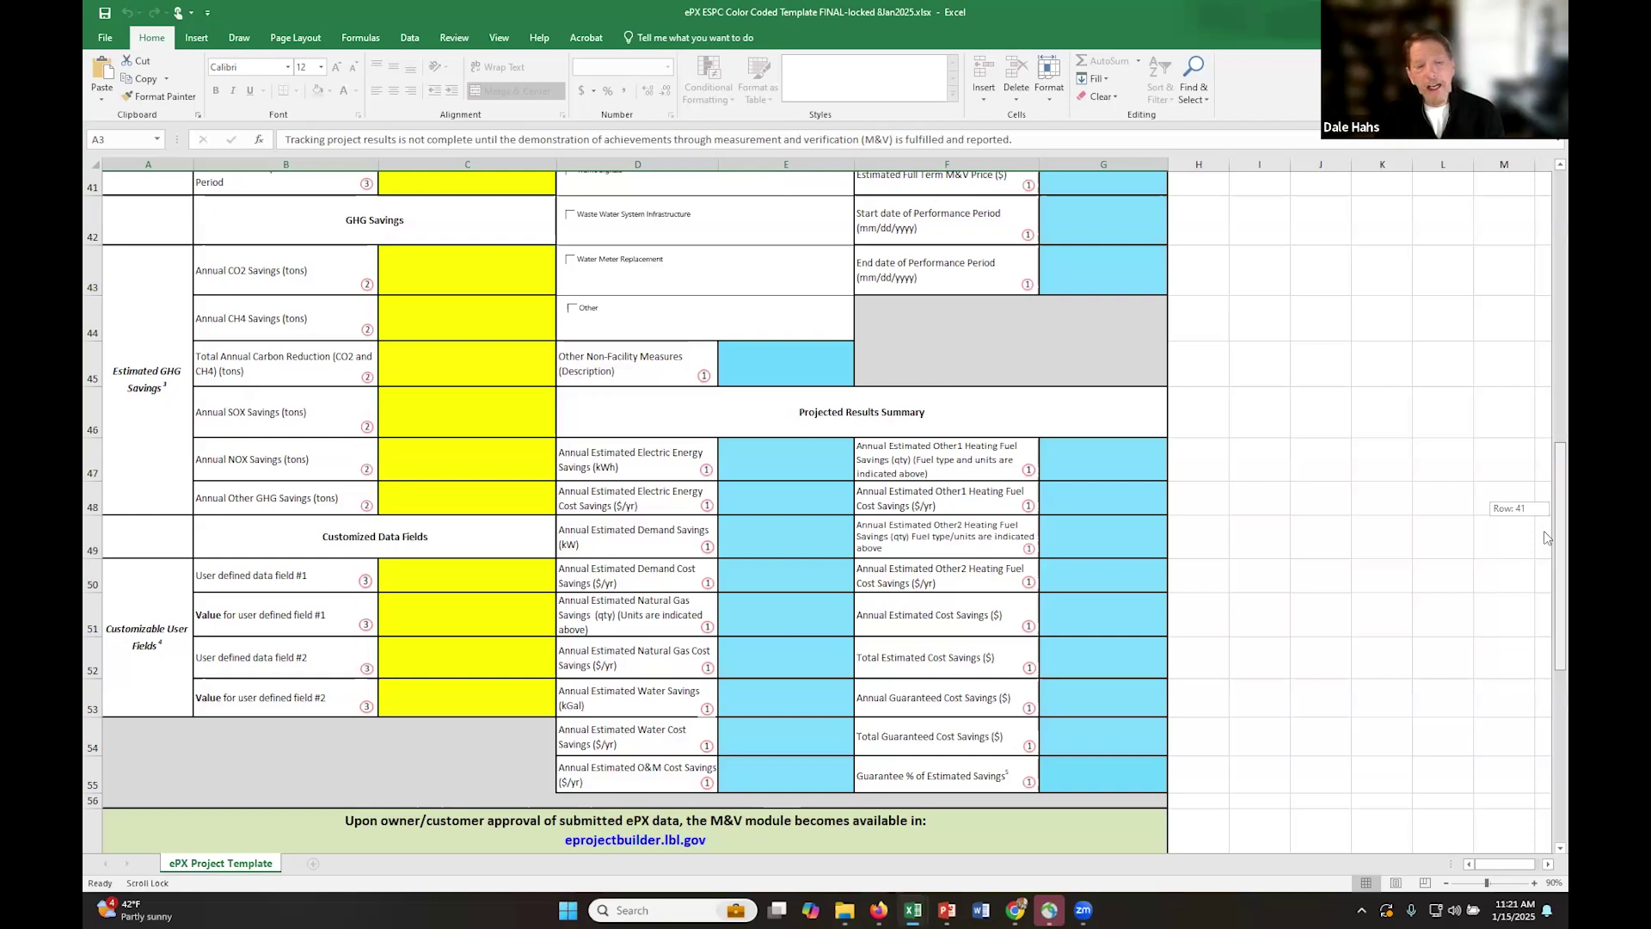
pyautogui.moveTo(1545, 536); pyautogui.dragTo(1545, 535)
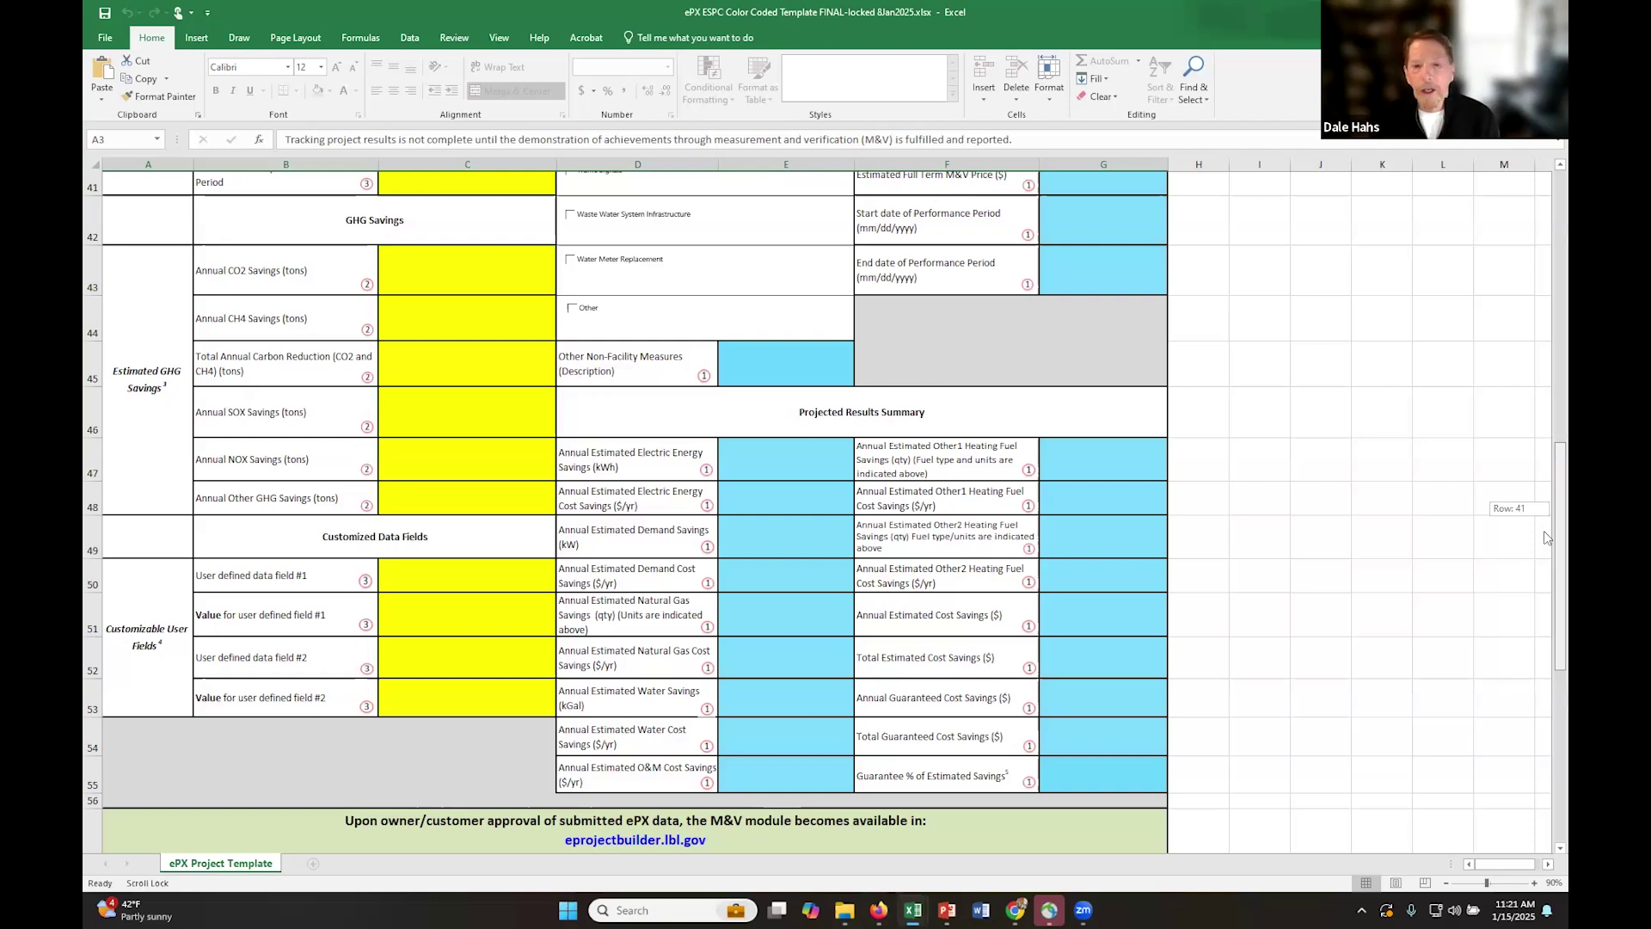
pyautogui.moveTo(1545, 533); pyautogui.dragTo(1545, 304)
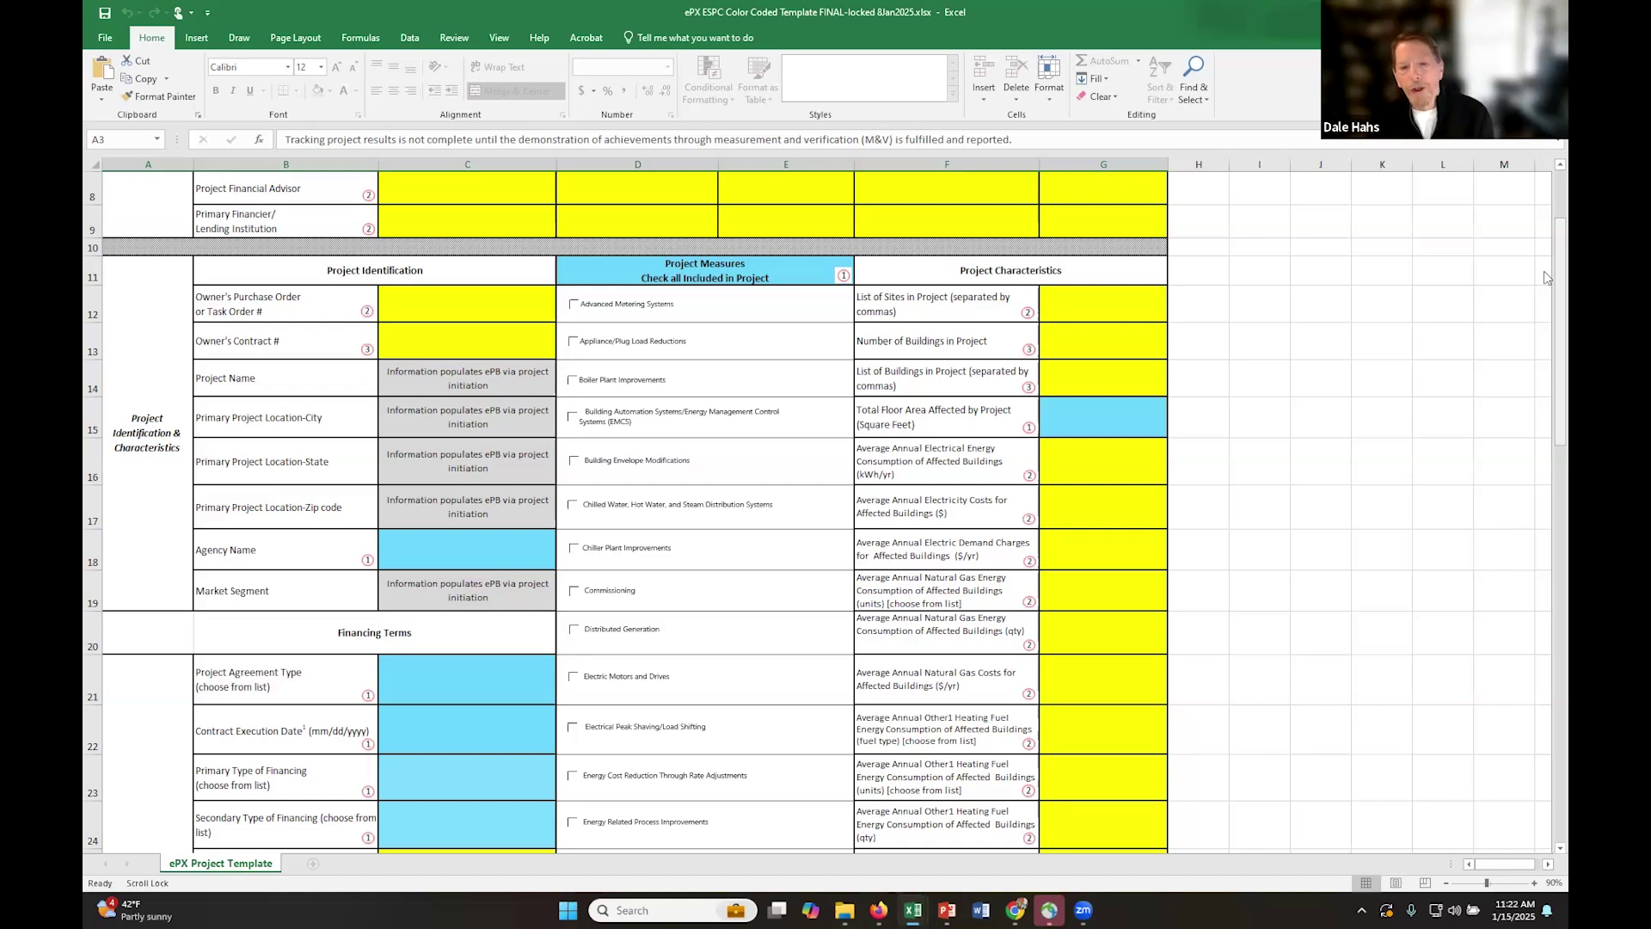
pyautogui.moveTo(1544, 285); pyautogui.dragTo(1547, 411)
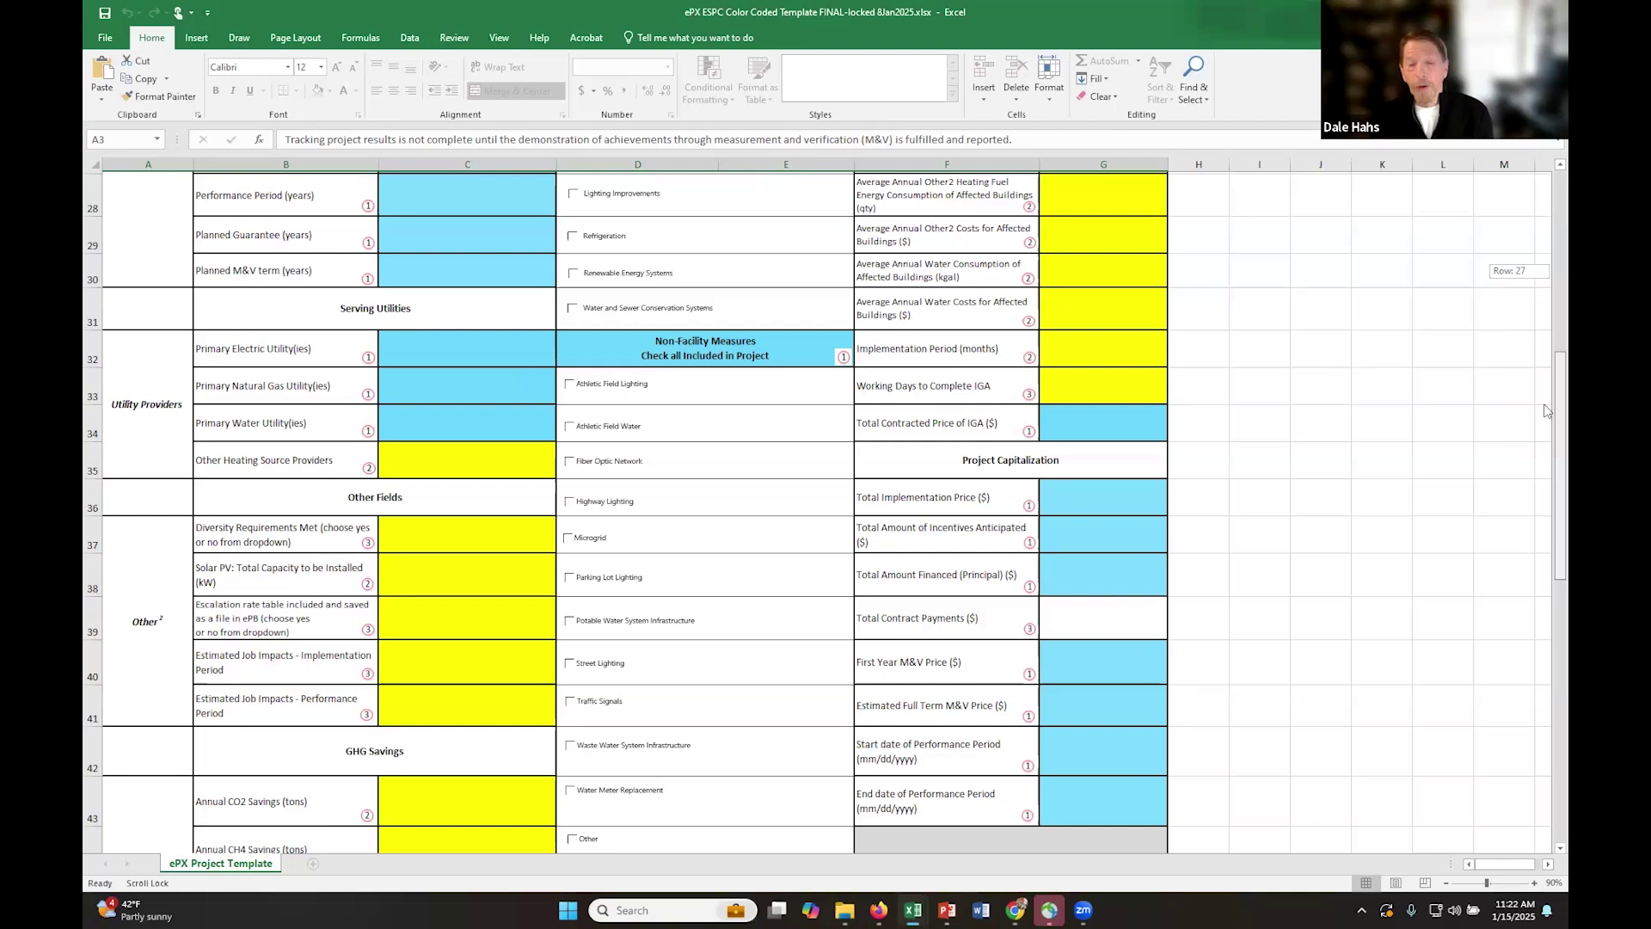
pyautogui.moveTo(1544, 411); pyautogui.dragTo(1545, 440)
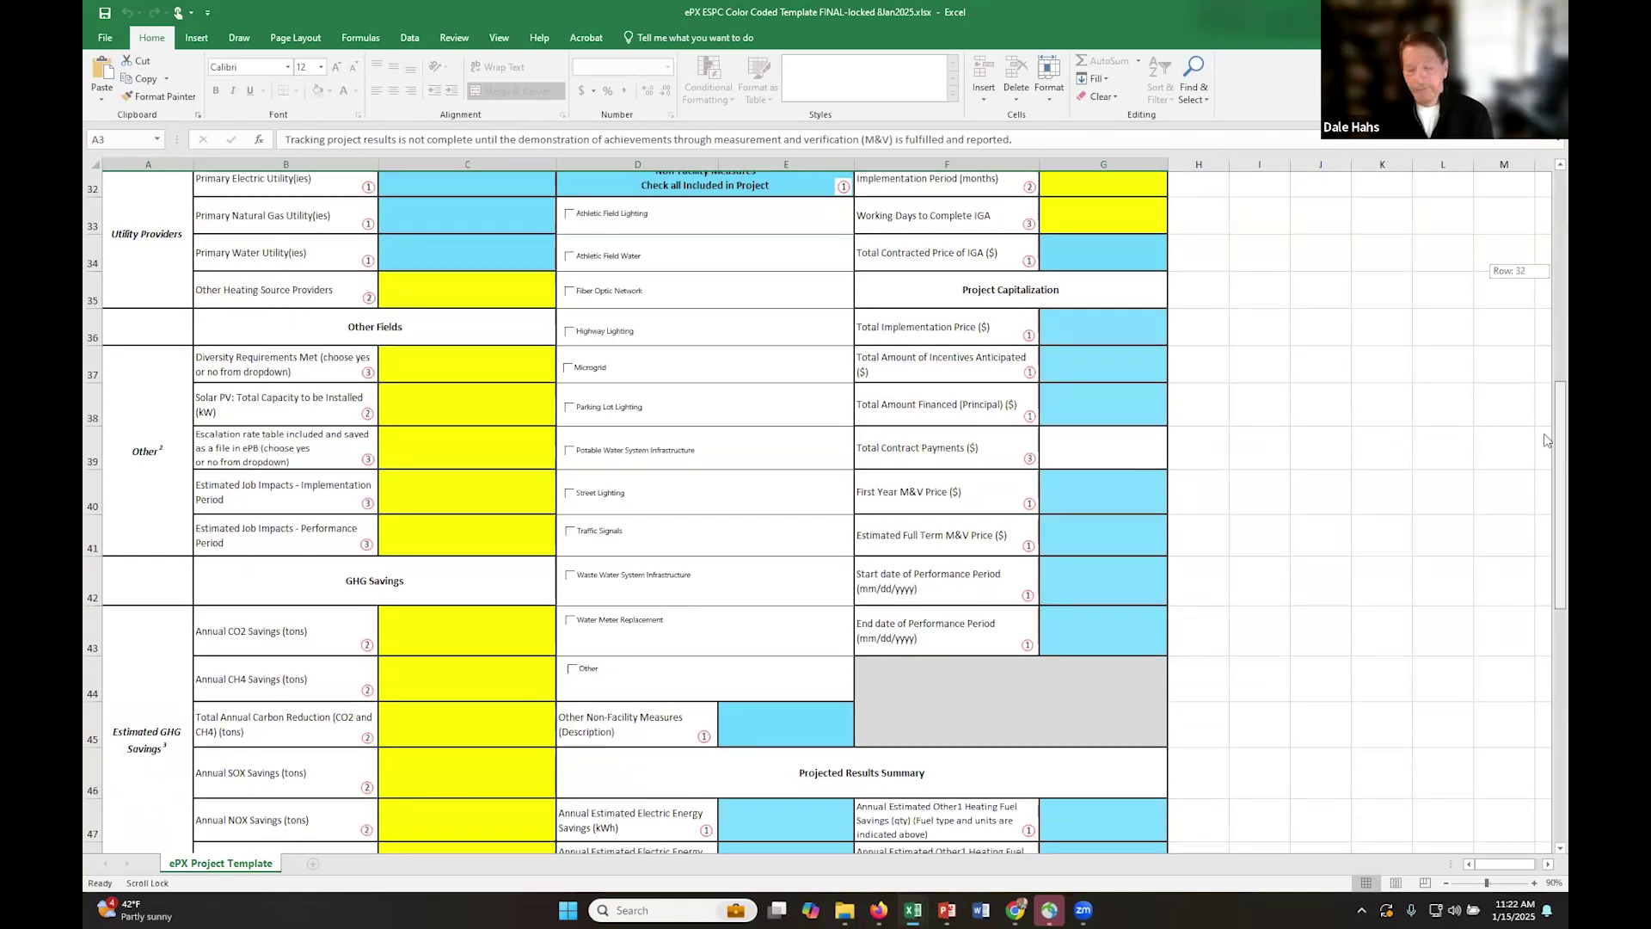
pyautogui.moveTo(1547, 440); pyautogui.dragTo(1545, 246)
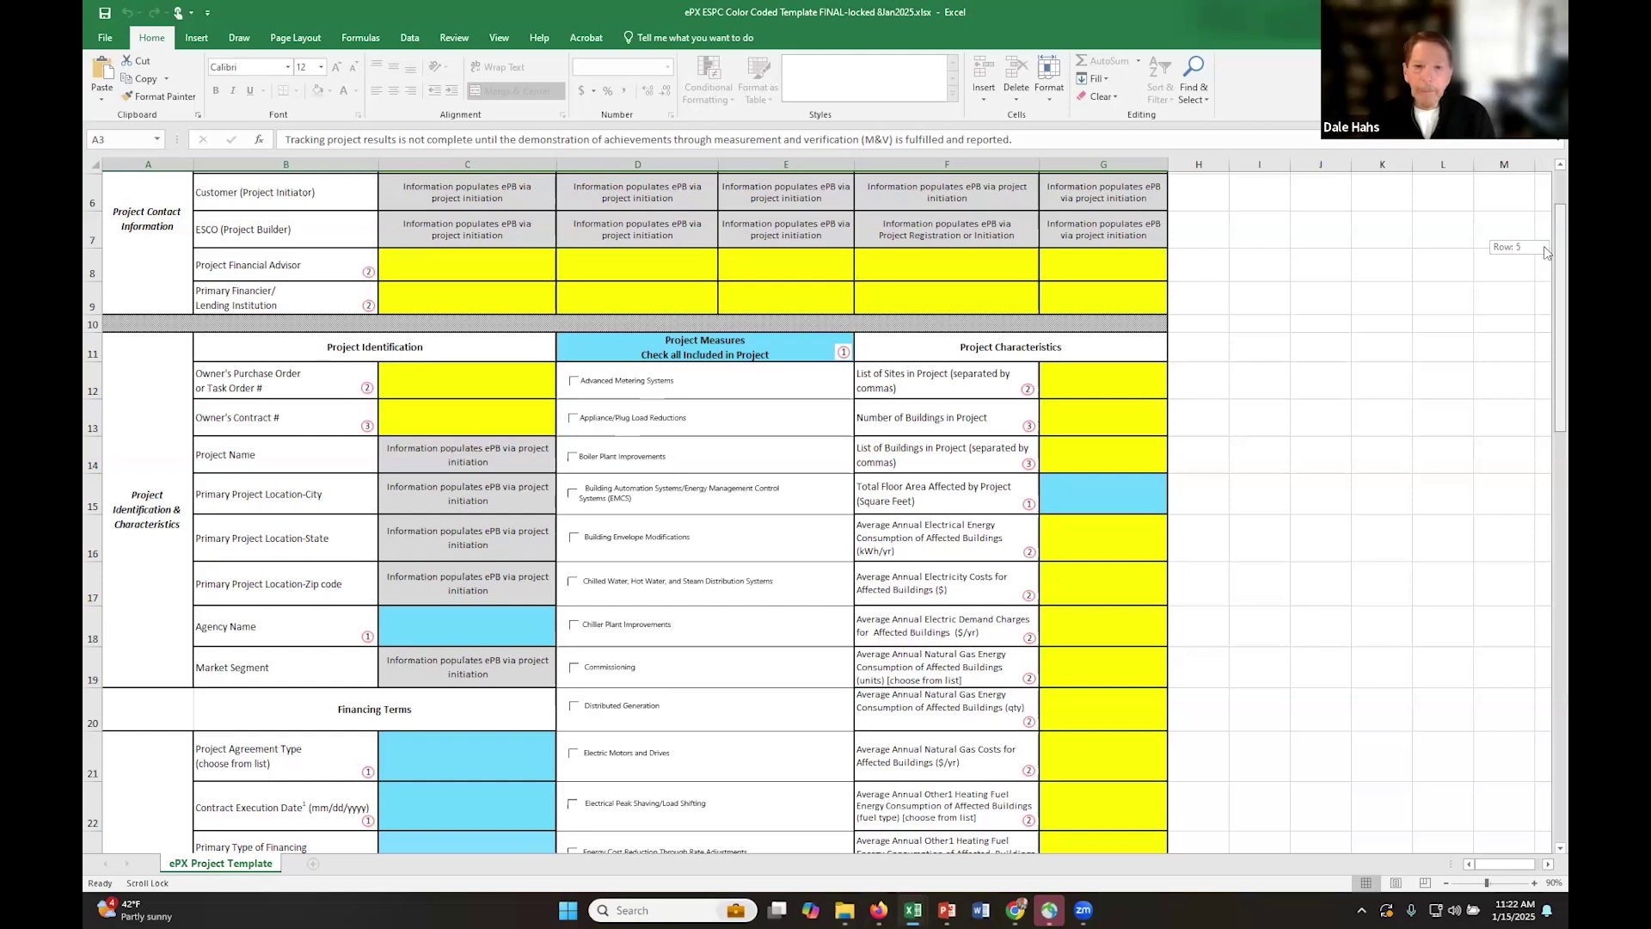
pyautogui.moveTo(1544, 246); pyautogui.dragTo(1545, 395)
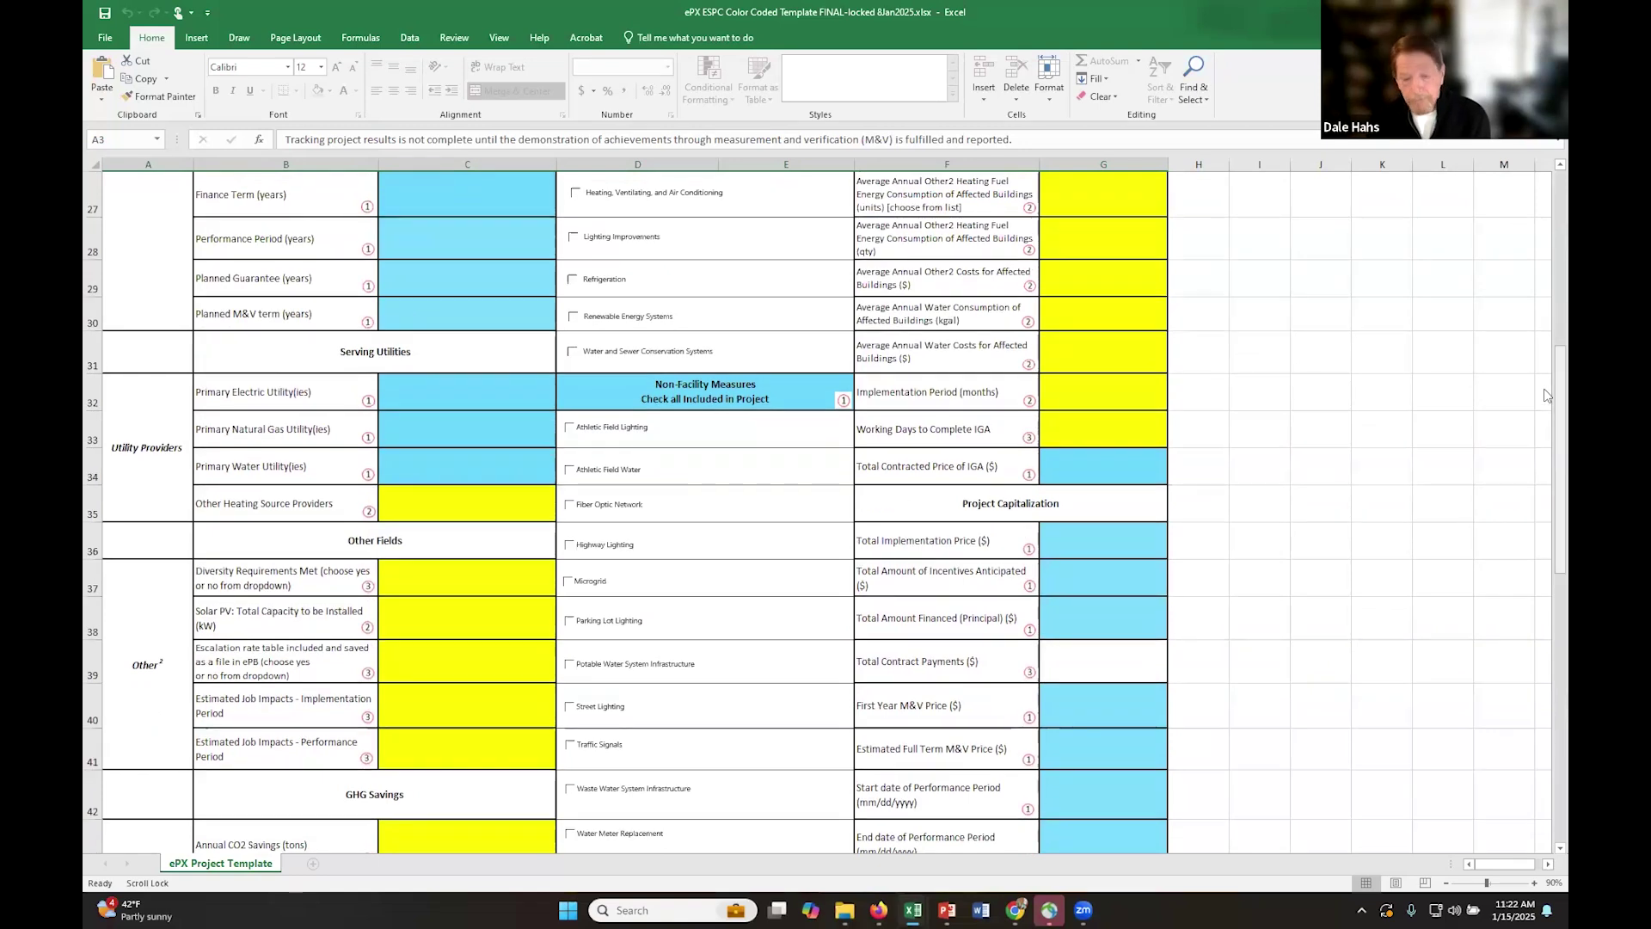
pyautogui.moveTo(1545, 395); pyautogui.dragTo(1545, 419)
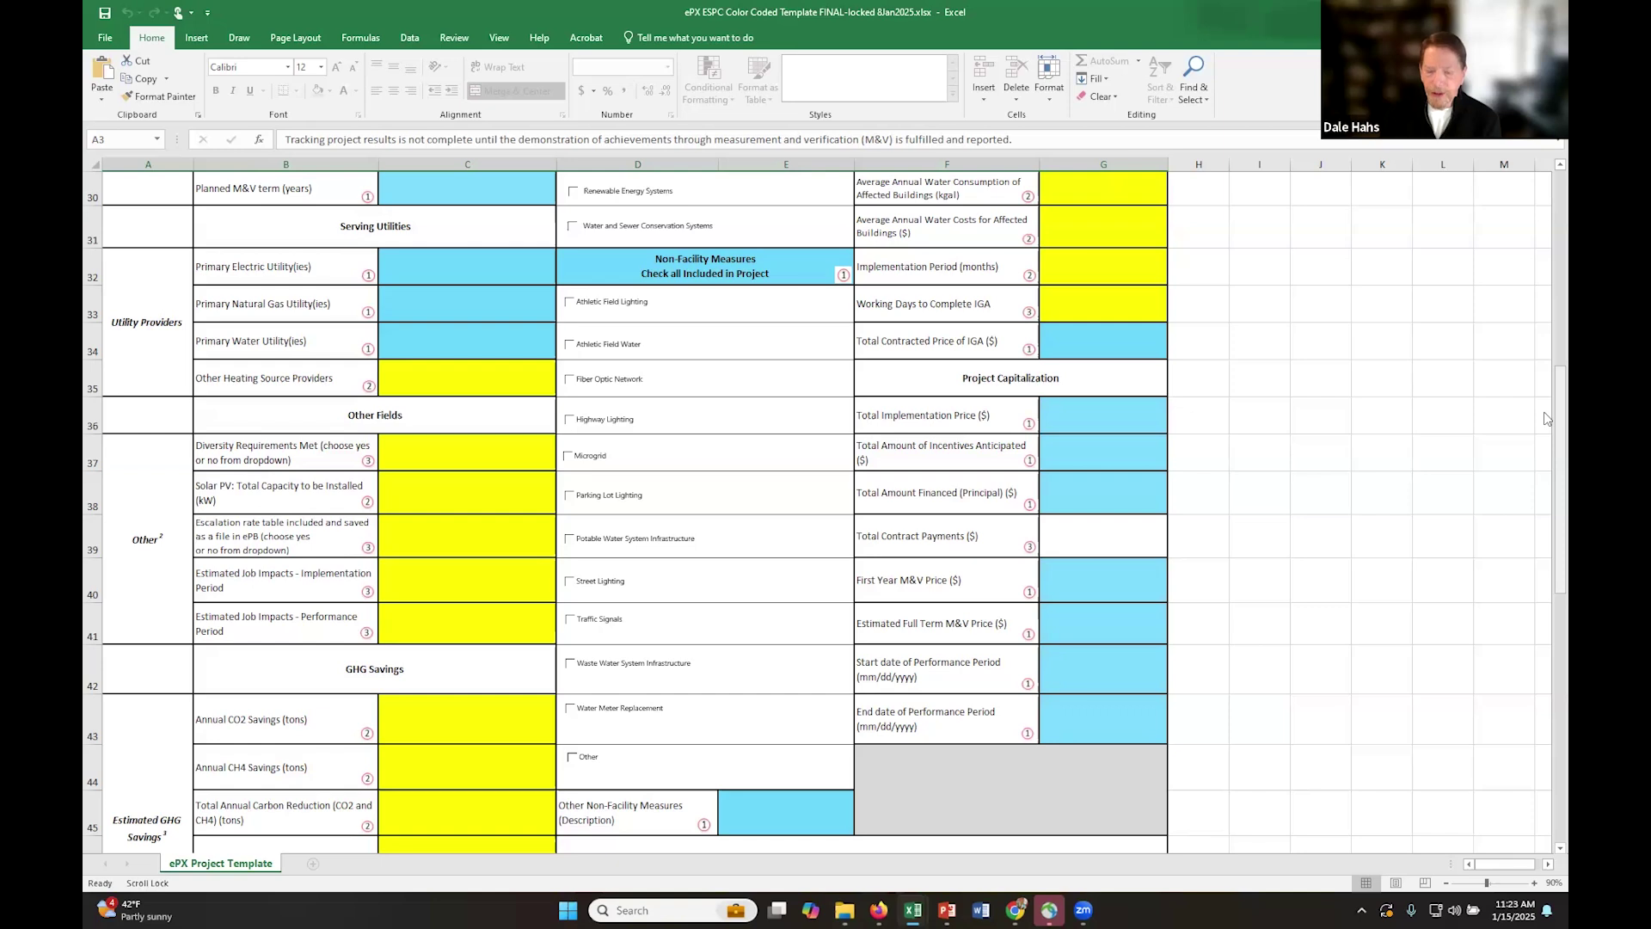
pyautogui.moveTo(1544, 413); pyautogui.dragTo(1545, 501)
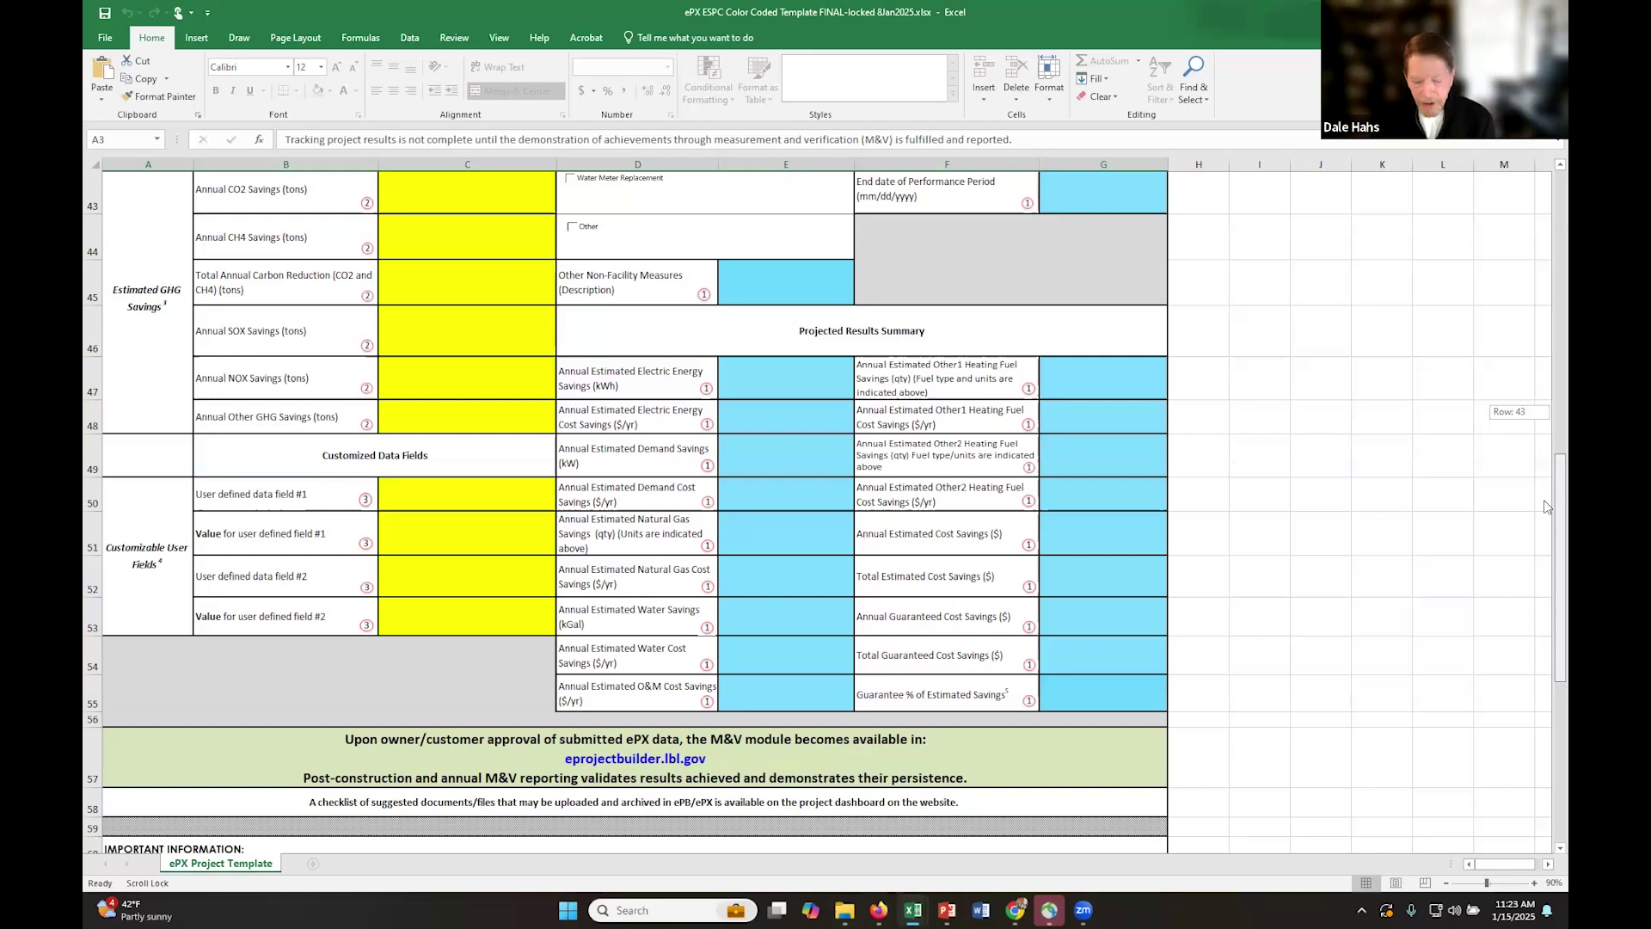
pyautogui.moveTo(1545, 499); pyautogui.dragTo(1546, 208)
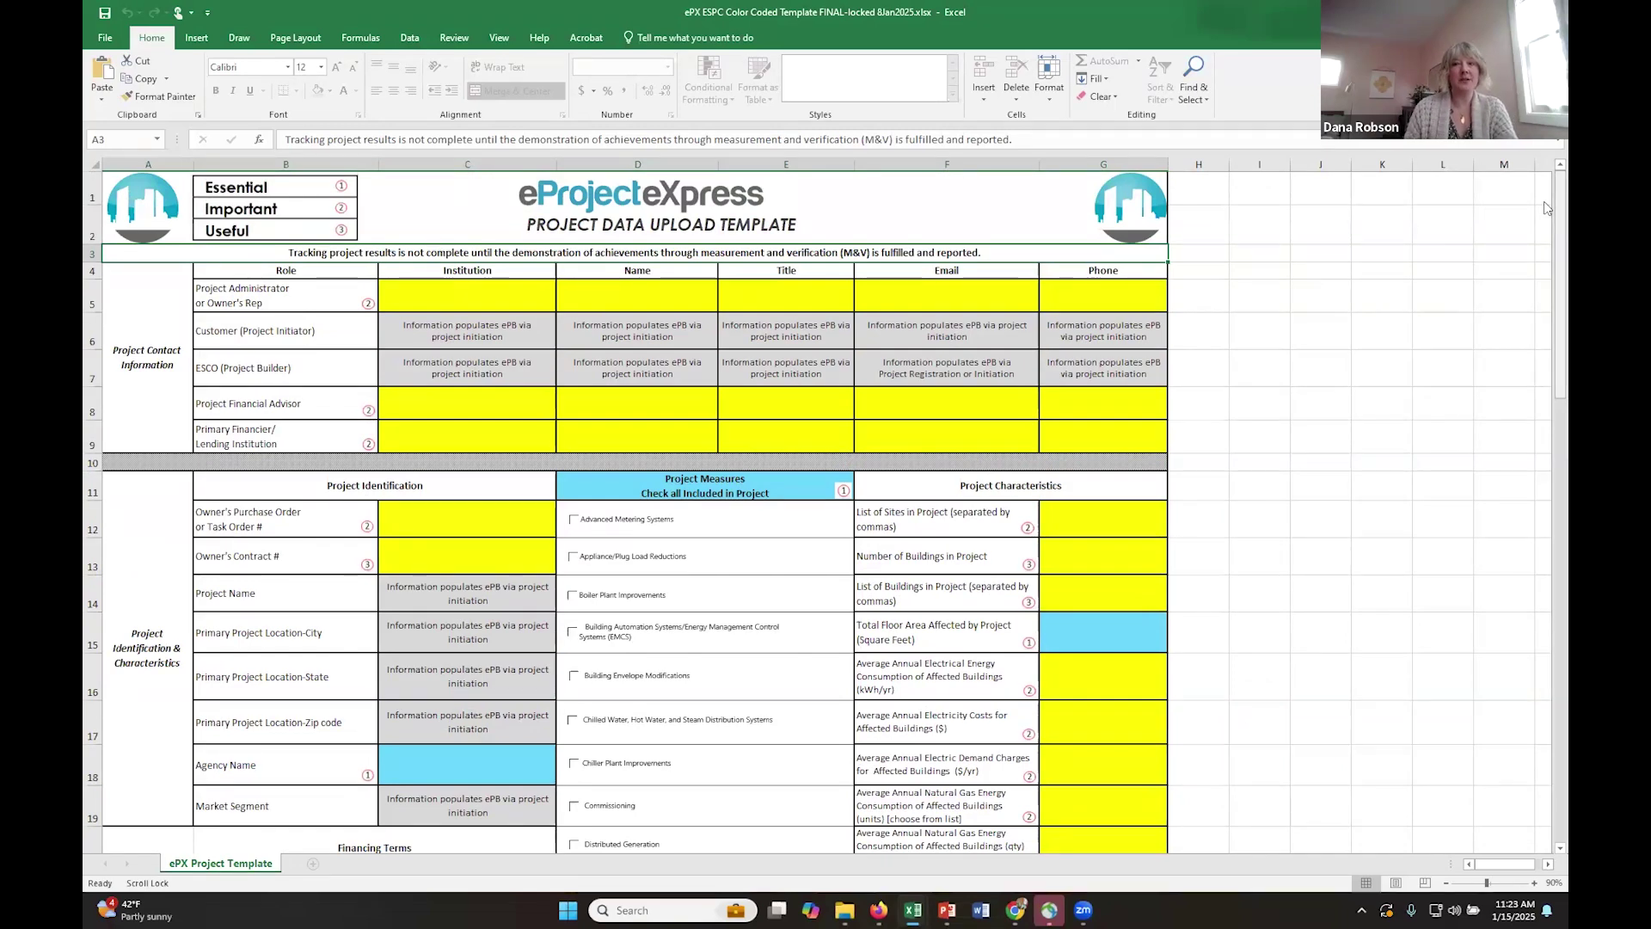
# - Minimize the Excel template workbook window so the desktop spreadsheet files show
pyautogui.moveTo(1546, 316); pyautogui.dragTo(1546, 324)
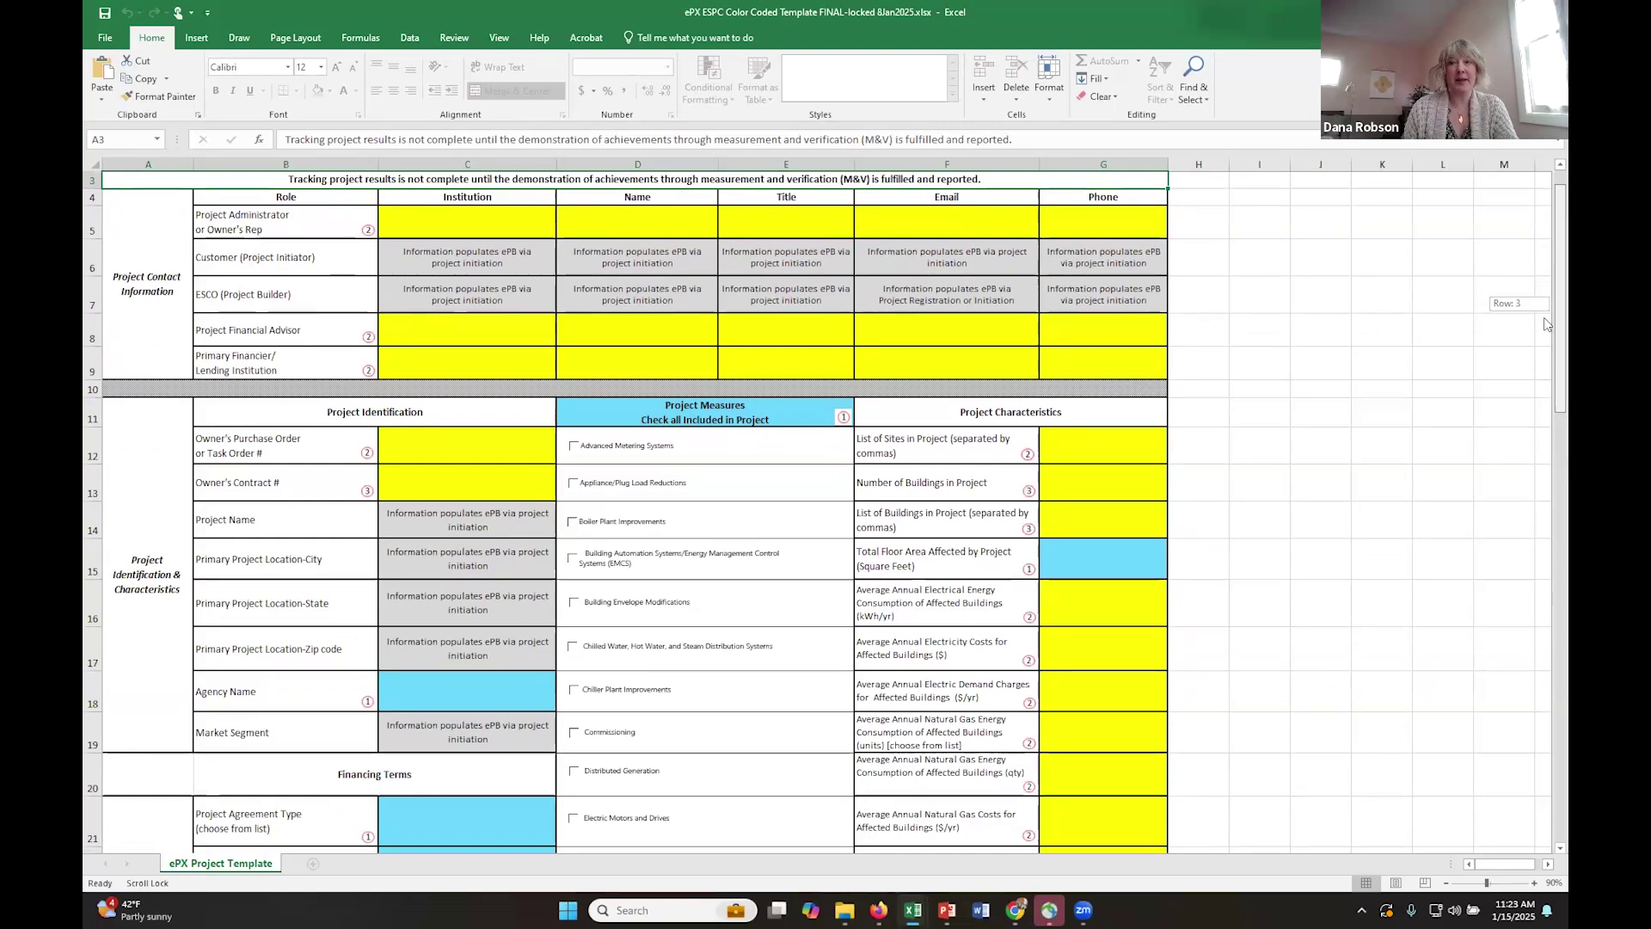
pyautogui.moveTo(1545, 320); pyautogui.dragTo(1545, 320)
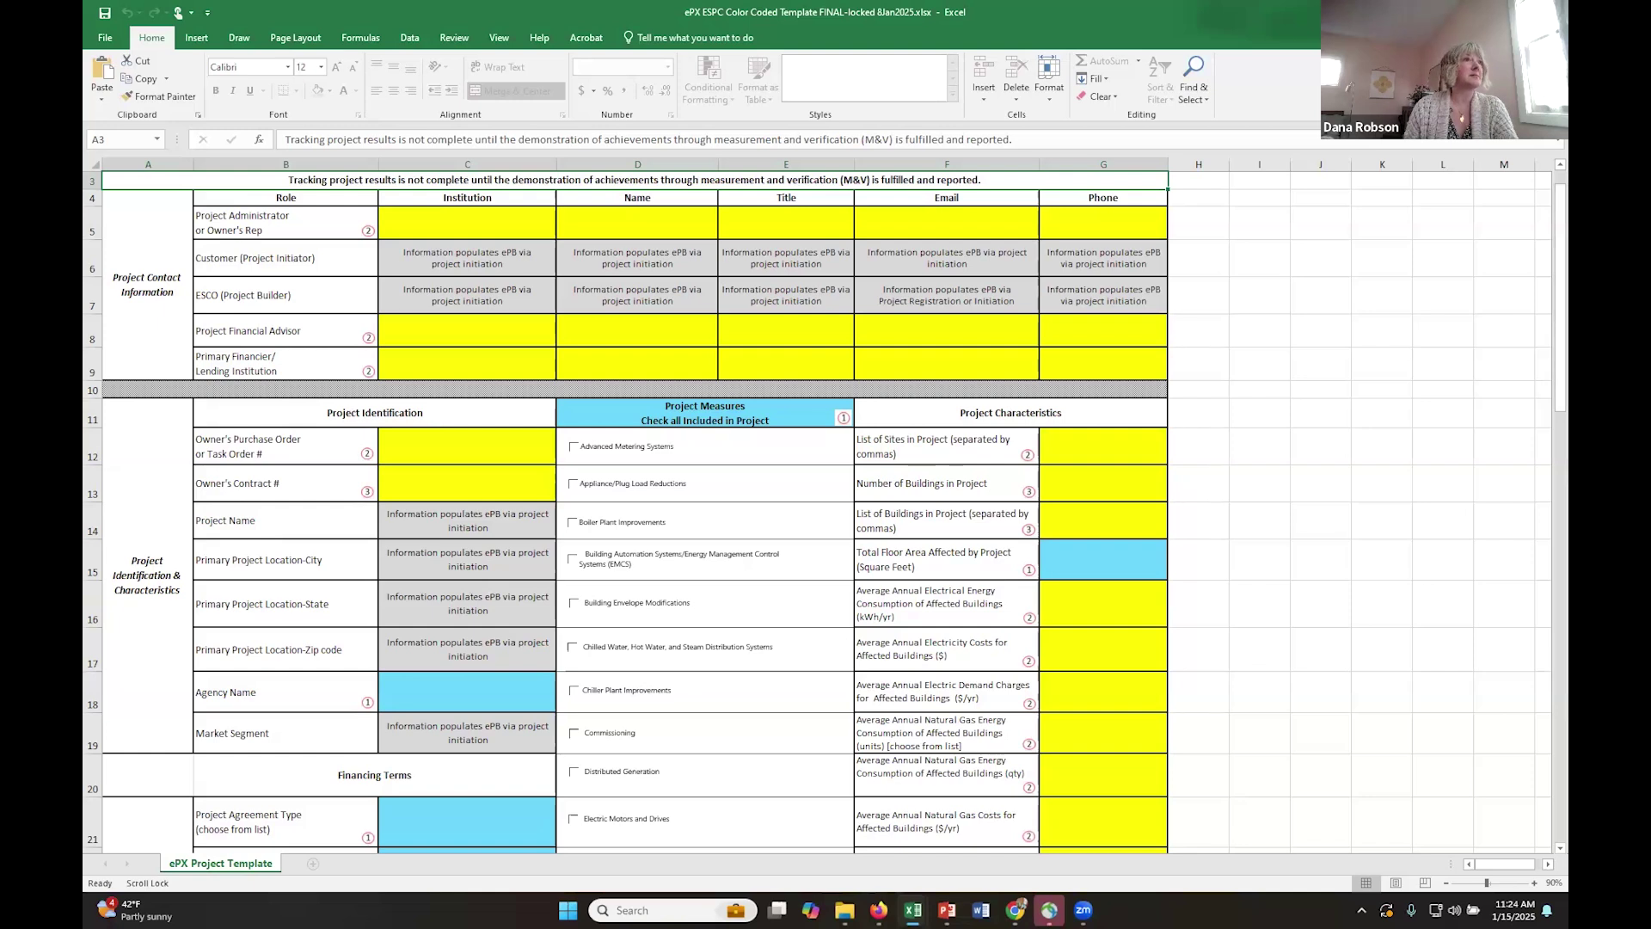
pyautogui.click(913, 910)
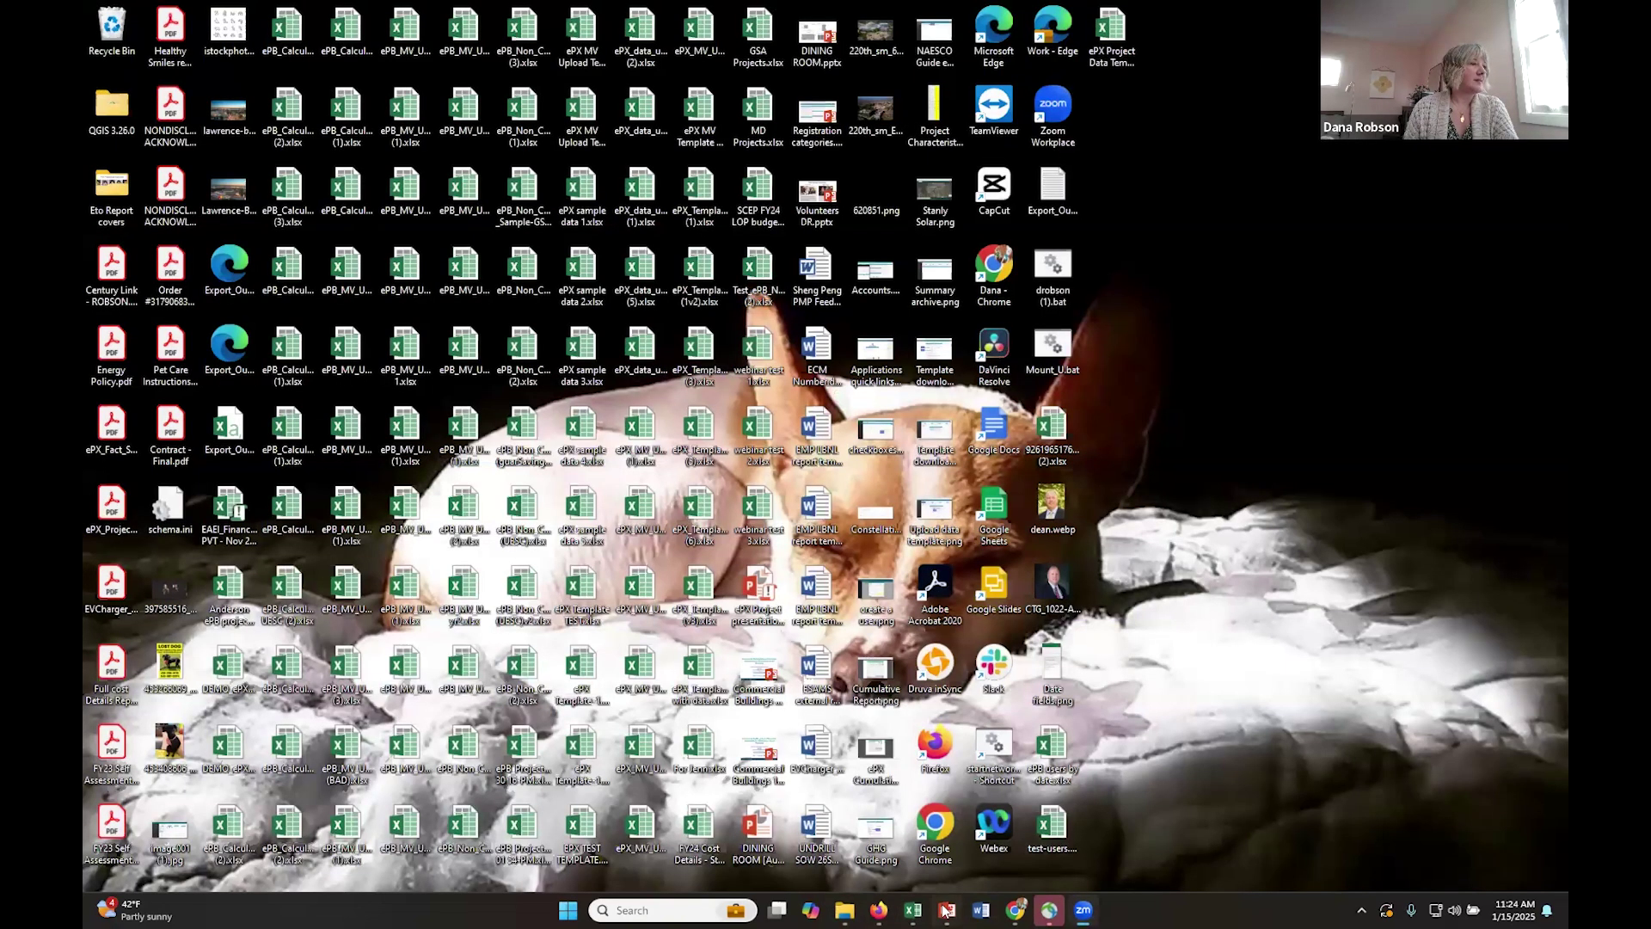
# - Back in Chrome, open ePX Test Project 1's dashboard from the ePB Portfolio list
pyautogui.click(1016, 910)
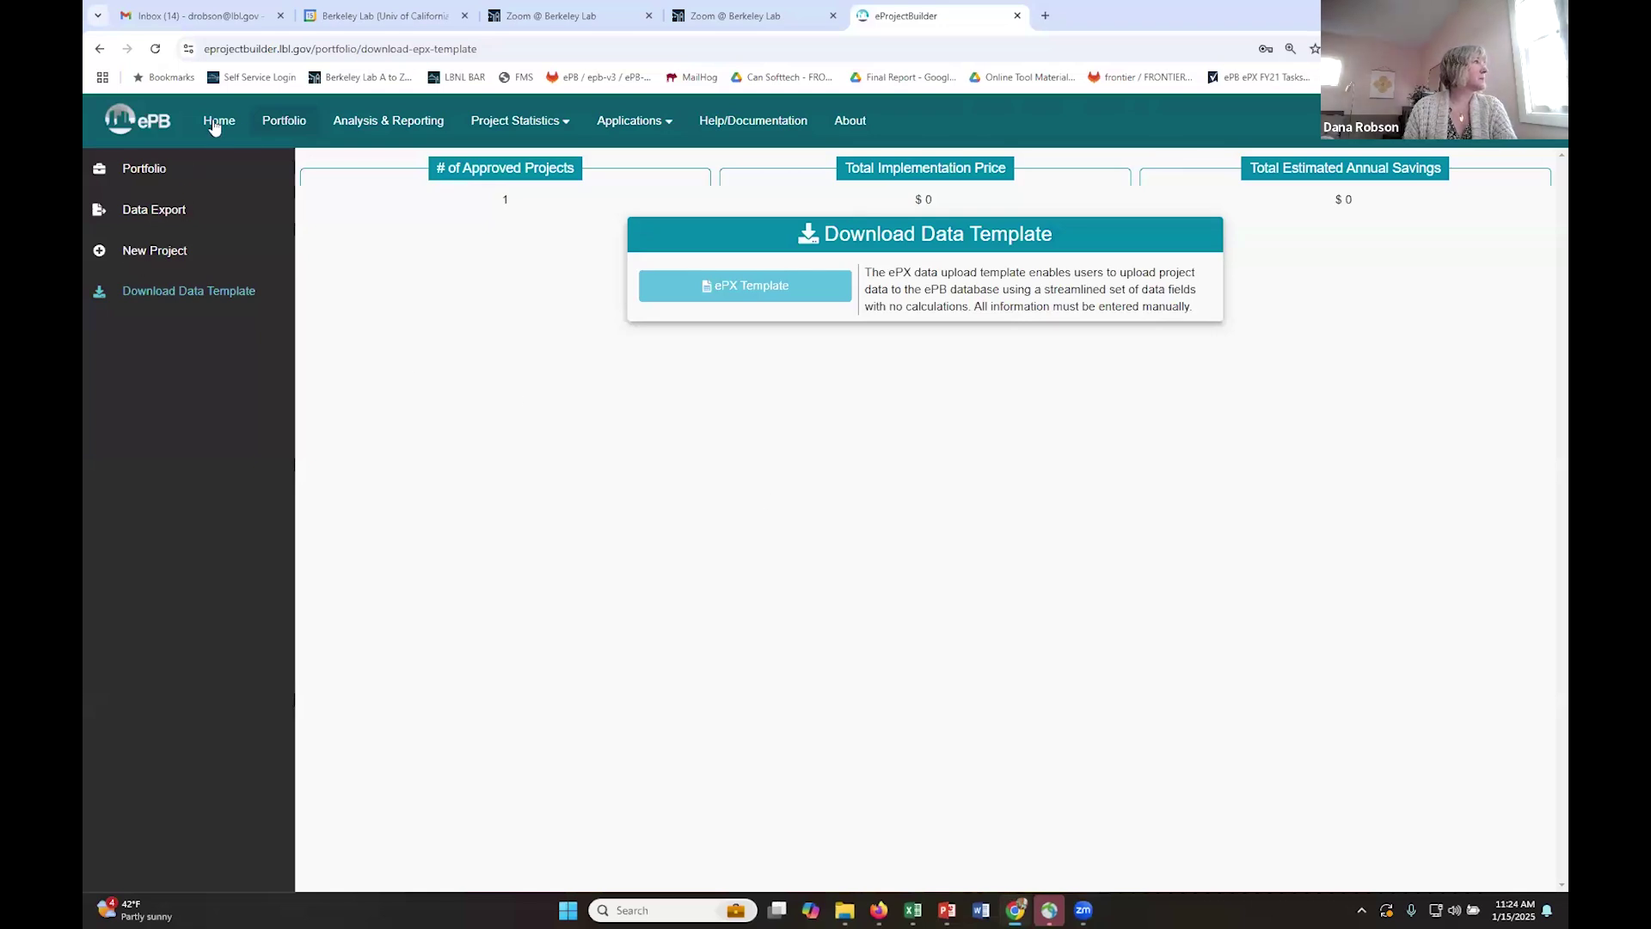
pyautogui.click(271, 128)
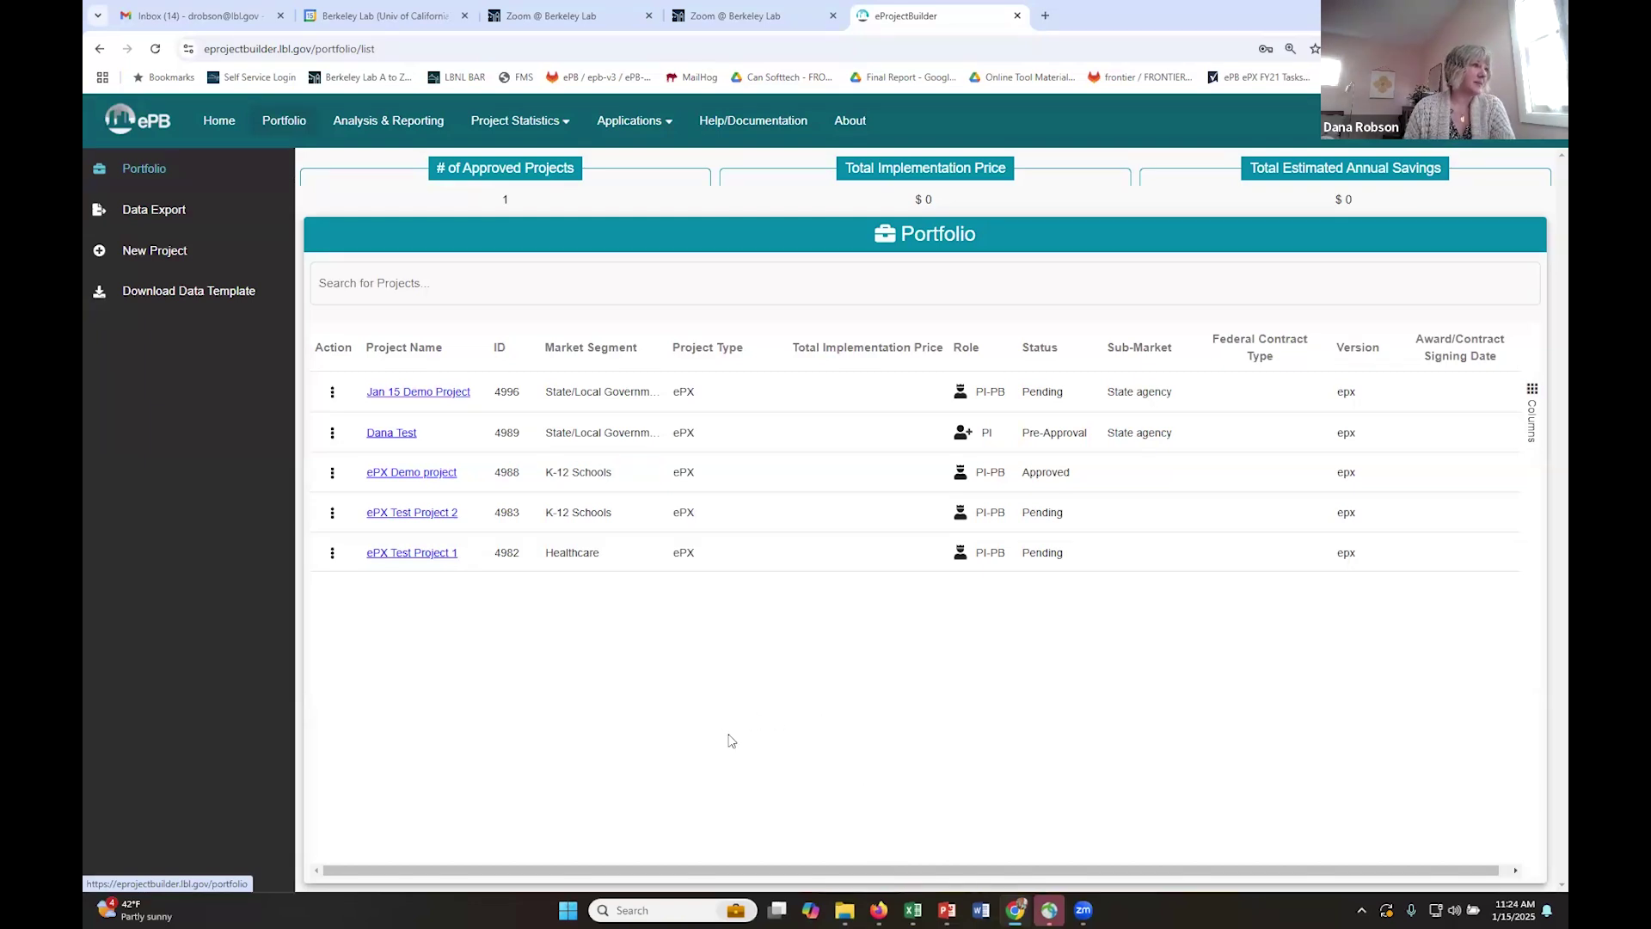
pyautogui.click(409, 556)
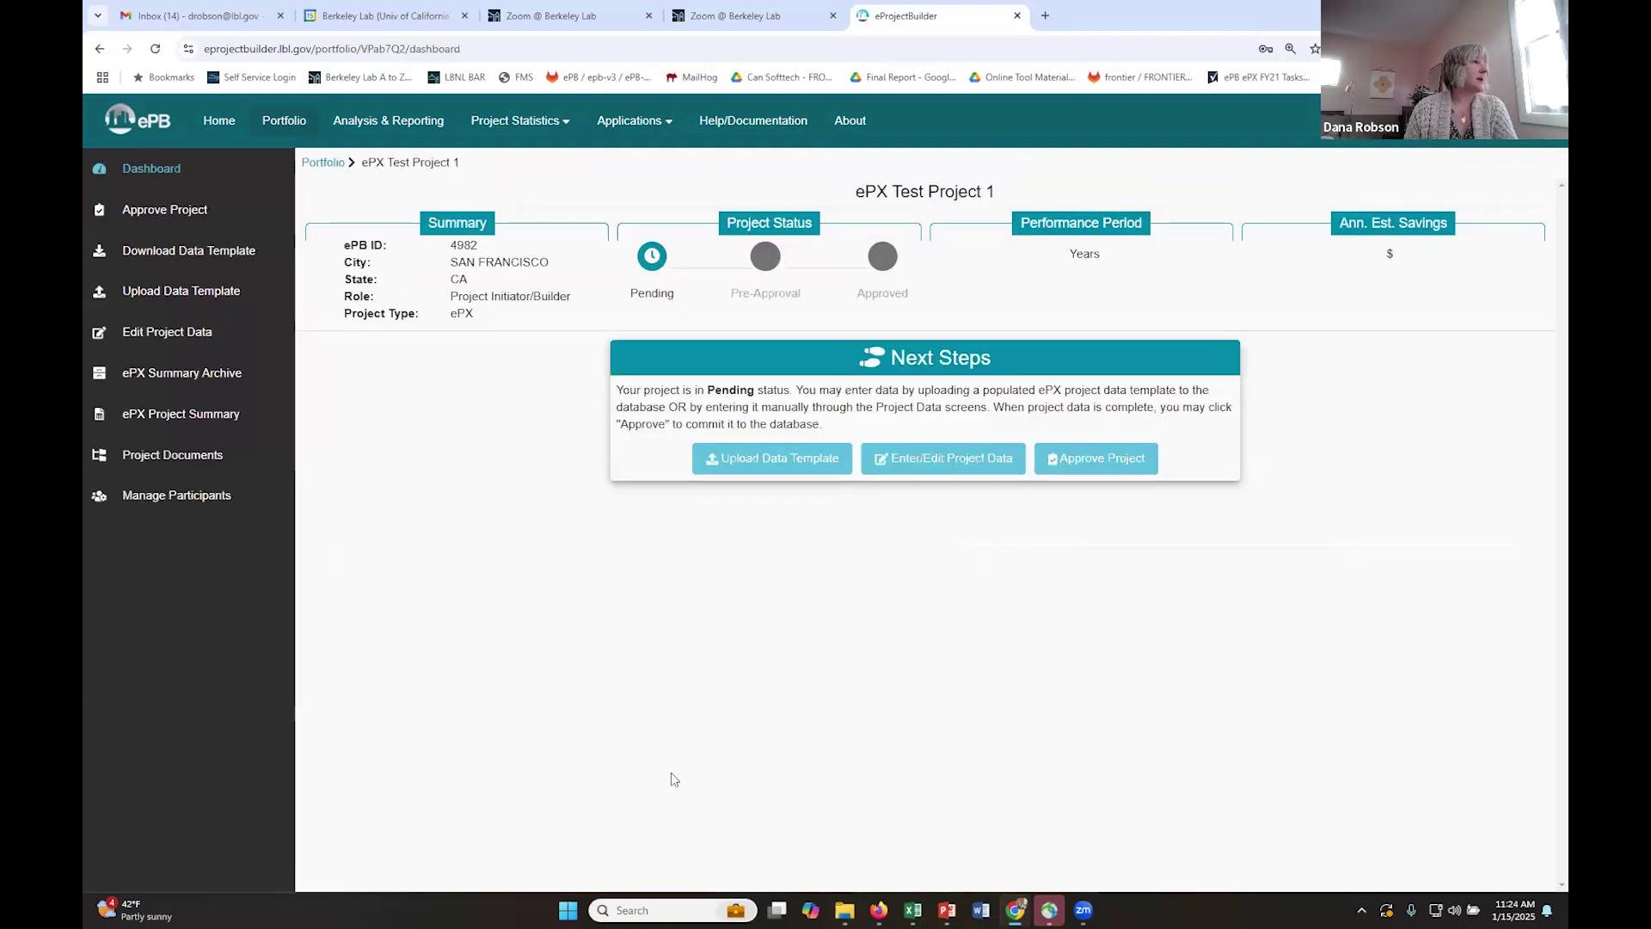
# - Upload 'ePX Template with data.xlsx' from the ESPC Training files folder as the project's data template
pyautogui.click(768, 461)
pyautogui.click(833, 467)
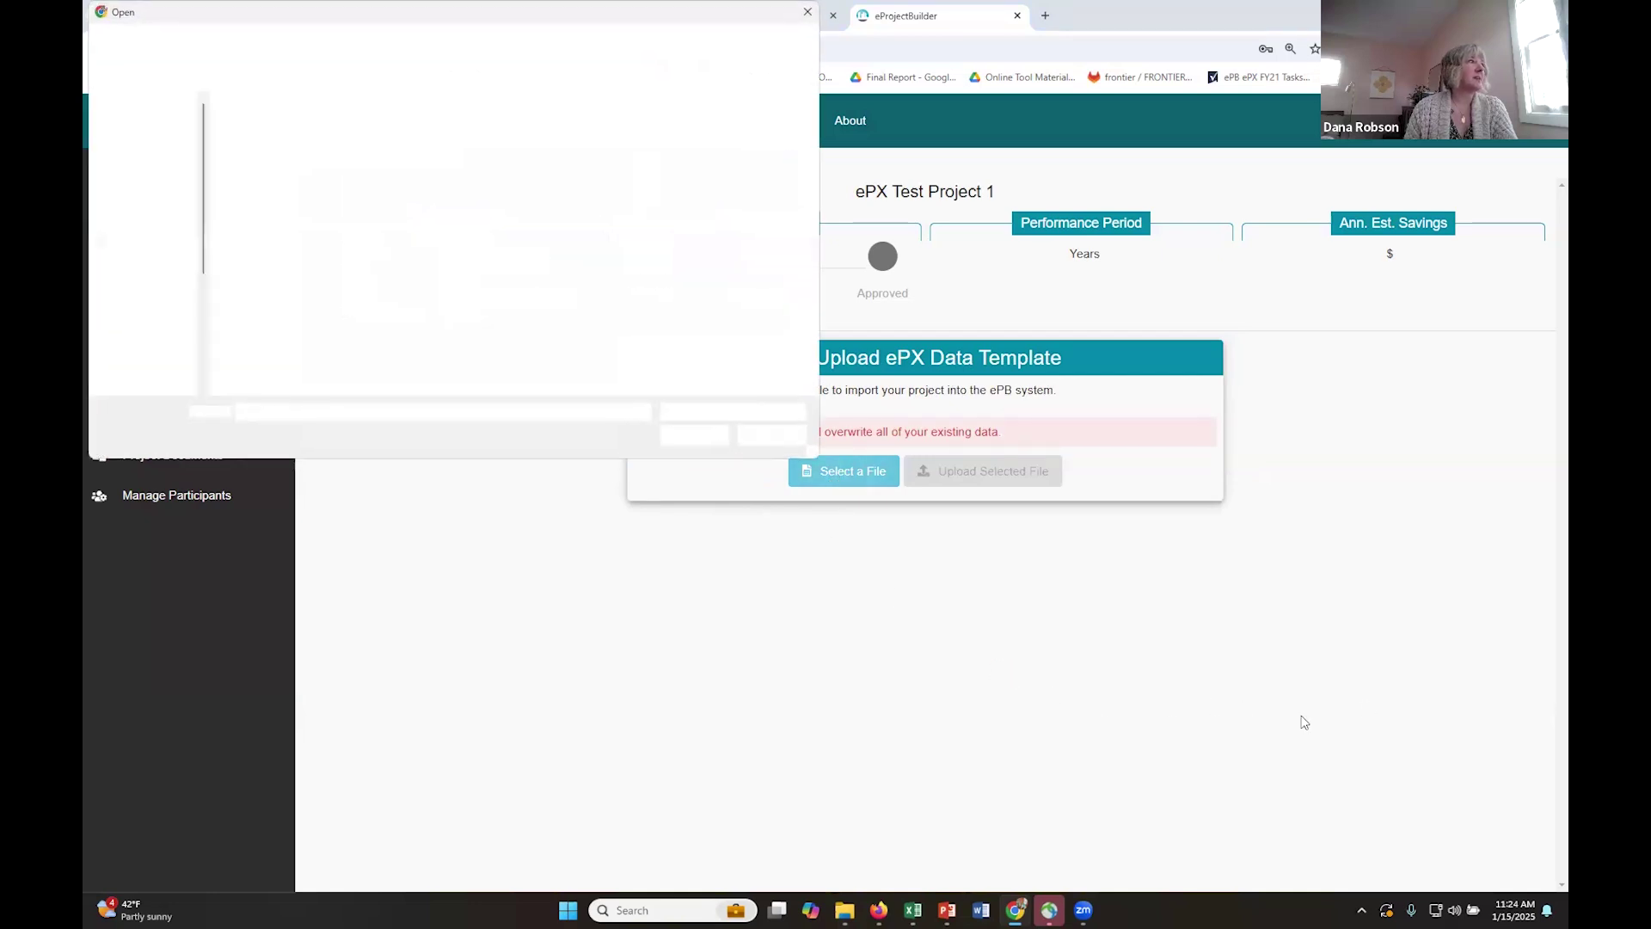
pyautogui.doubleClick(282, 126)
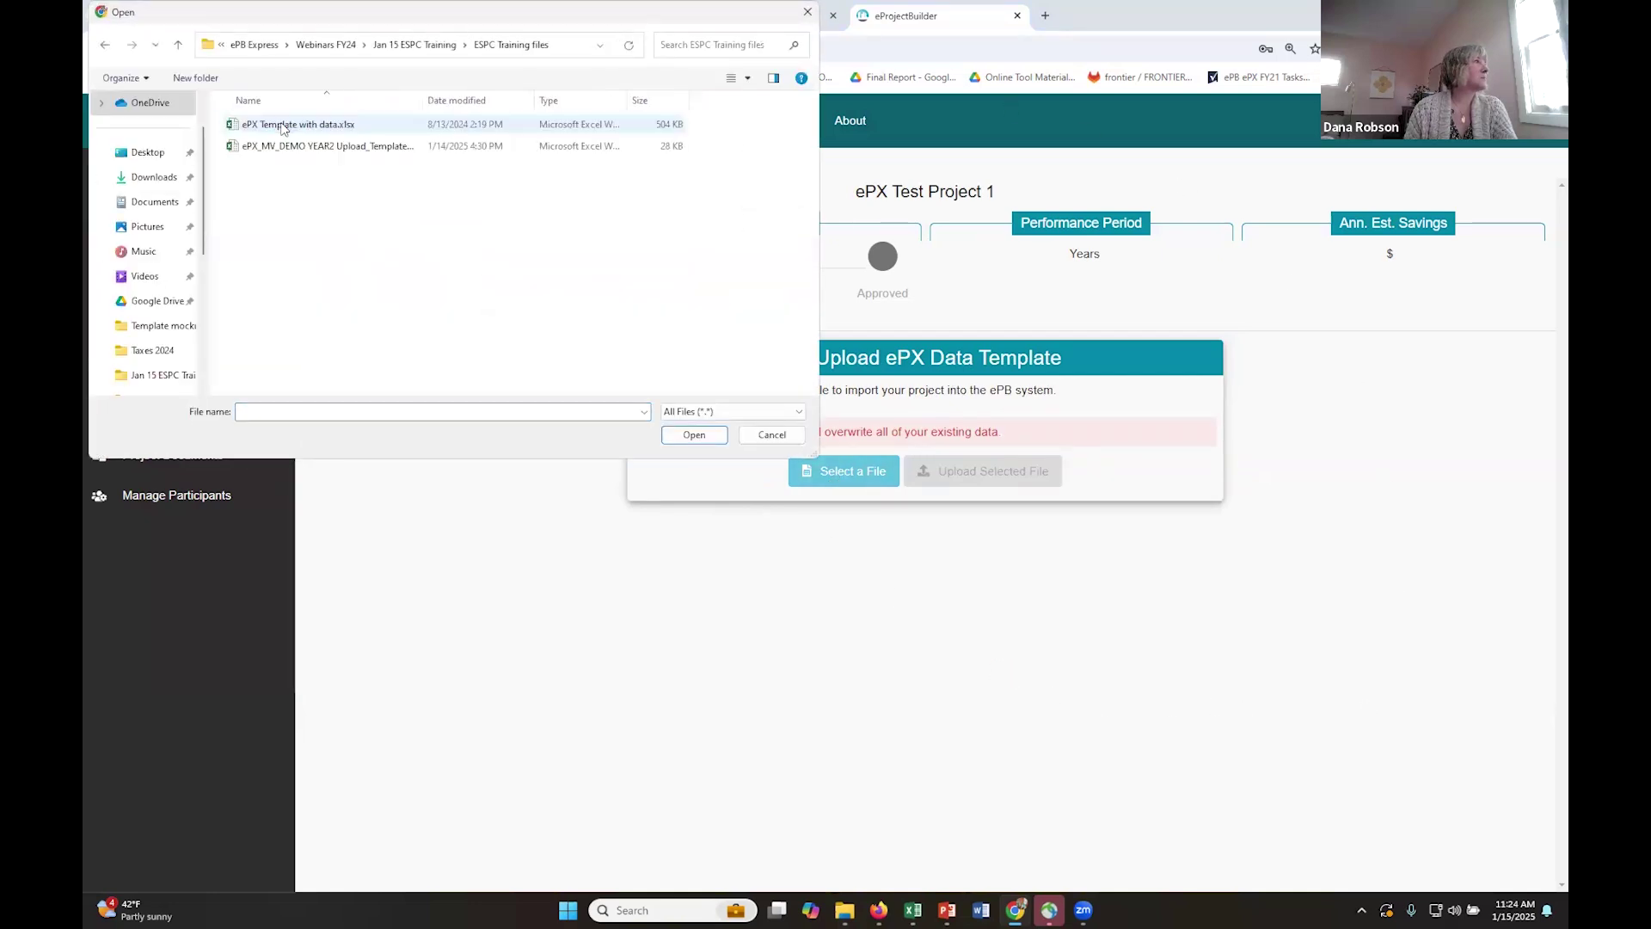
pyautogui.doubleClick(283, 126)
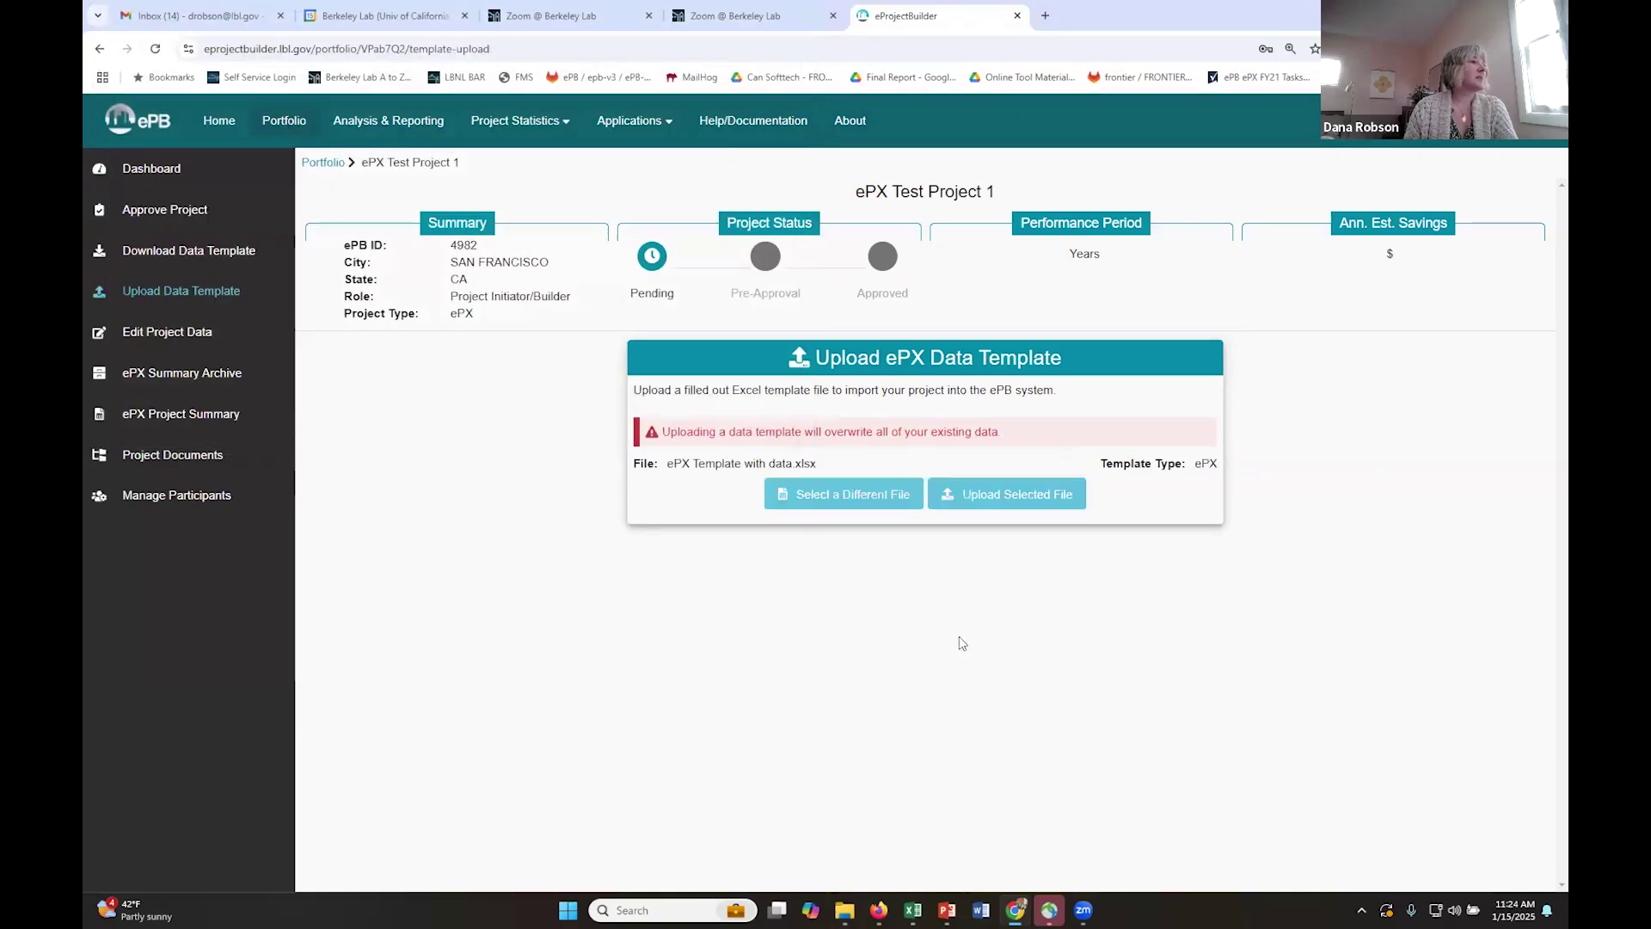
pyautogui.click(976, 497)
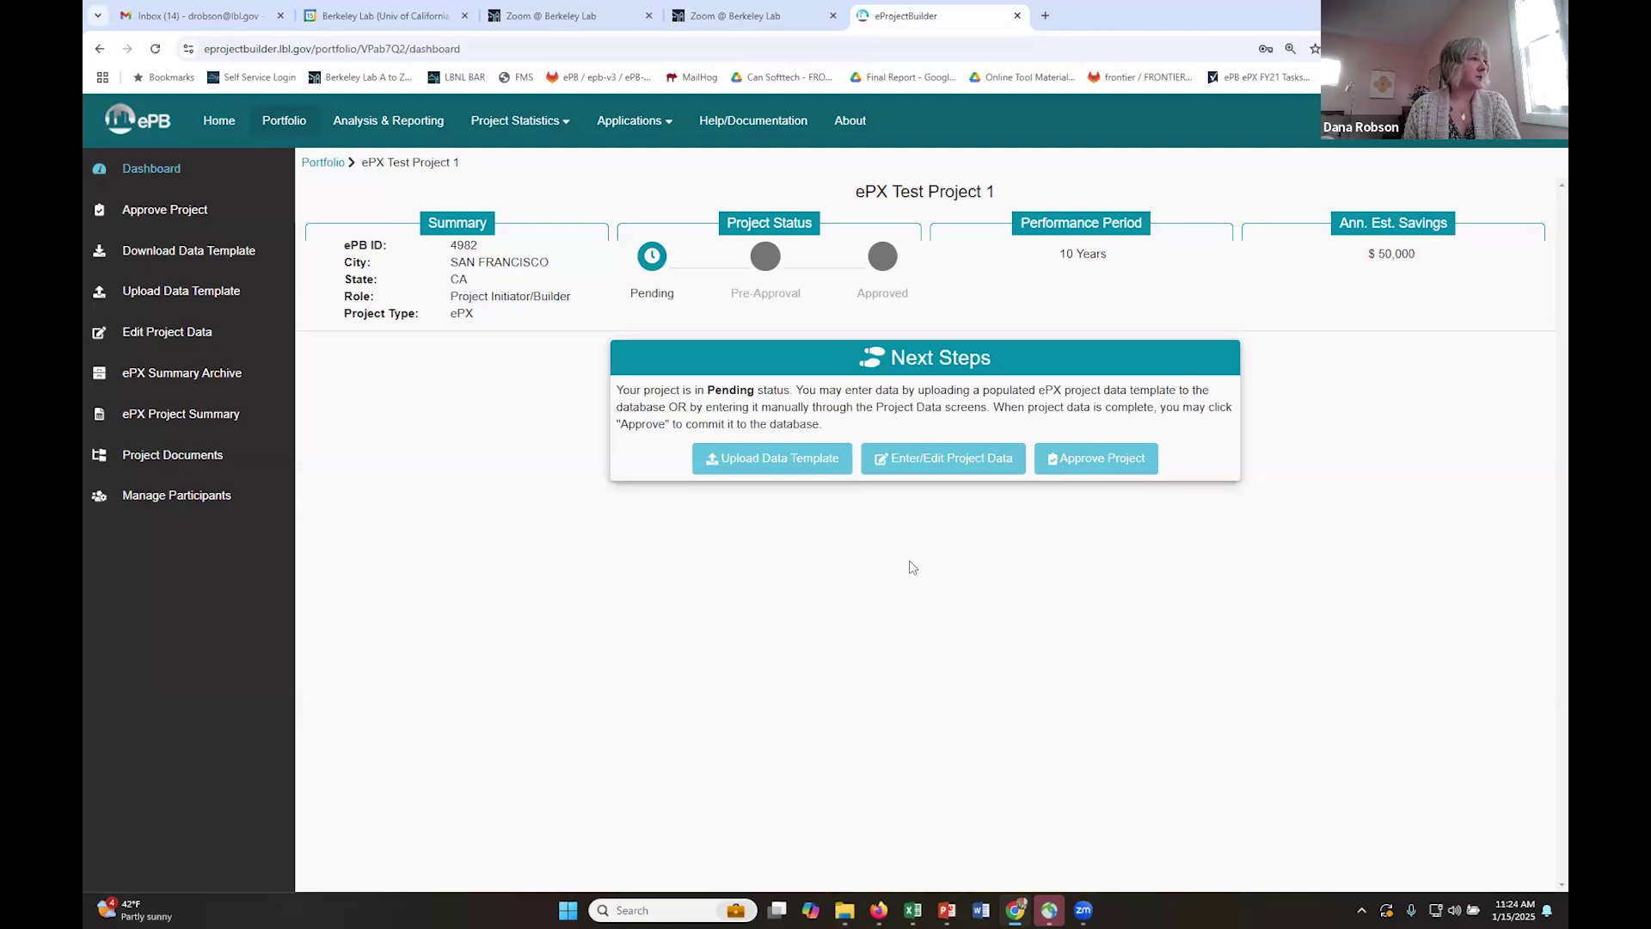
# - Review the uploaded Contacts, Identification, Characteristics, Project Measures and Agreement Type (Guaranteed Savings) data
pyautogui.click(933, 465)
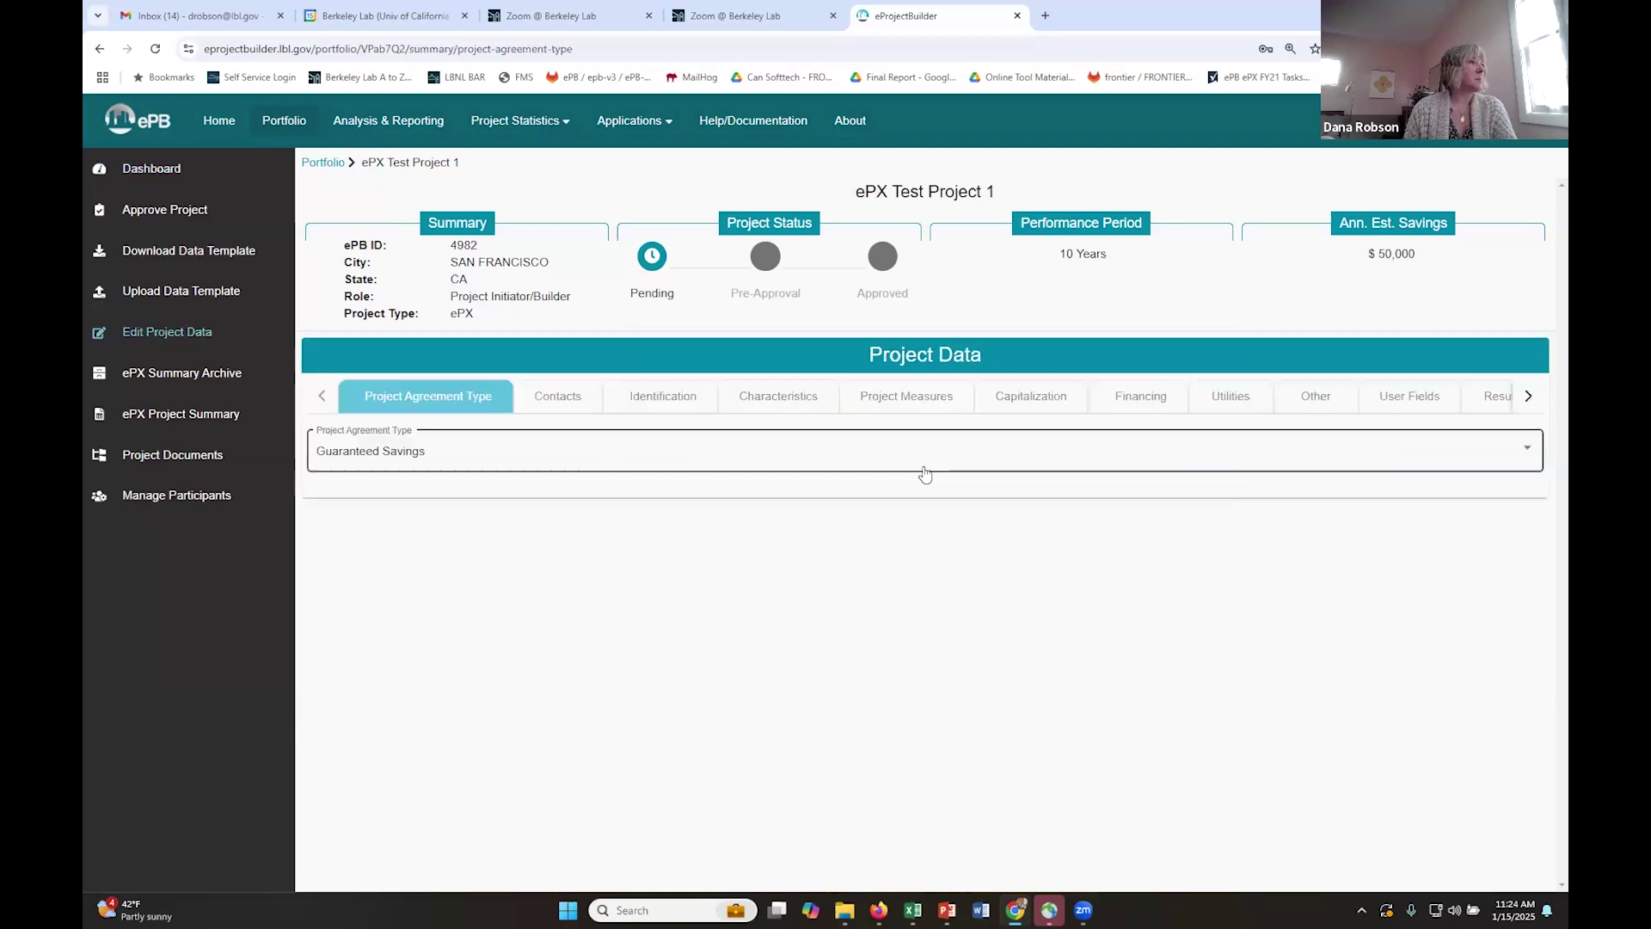
pyautogui.click(597, 397)
pyautogui.click(666, 397)
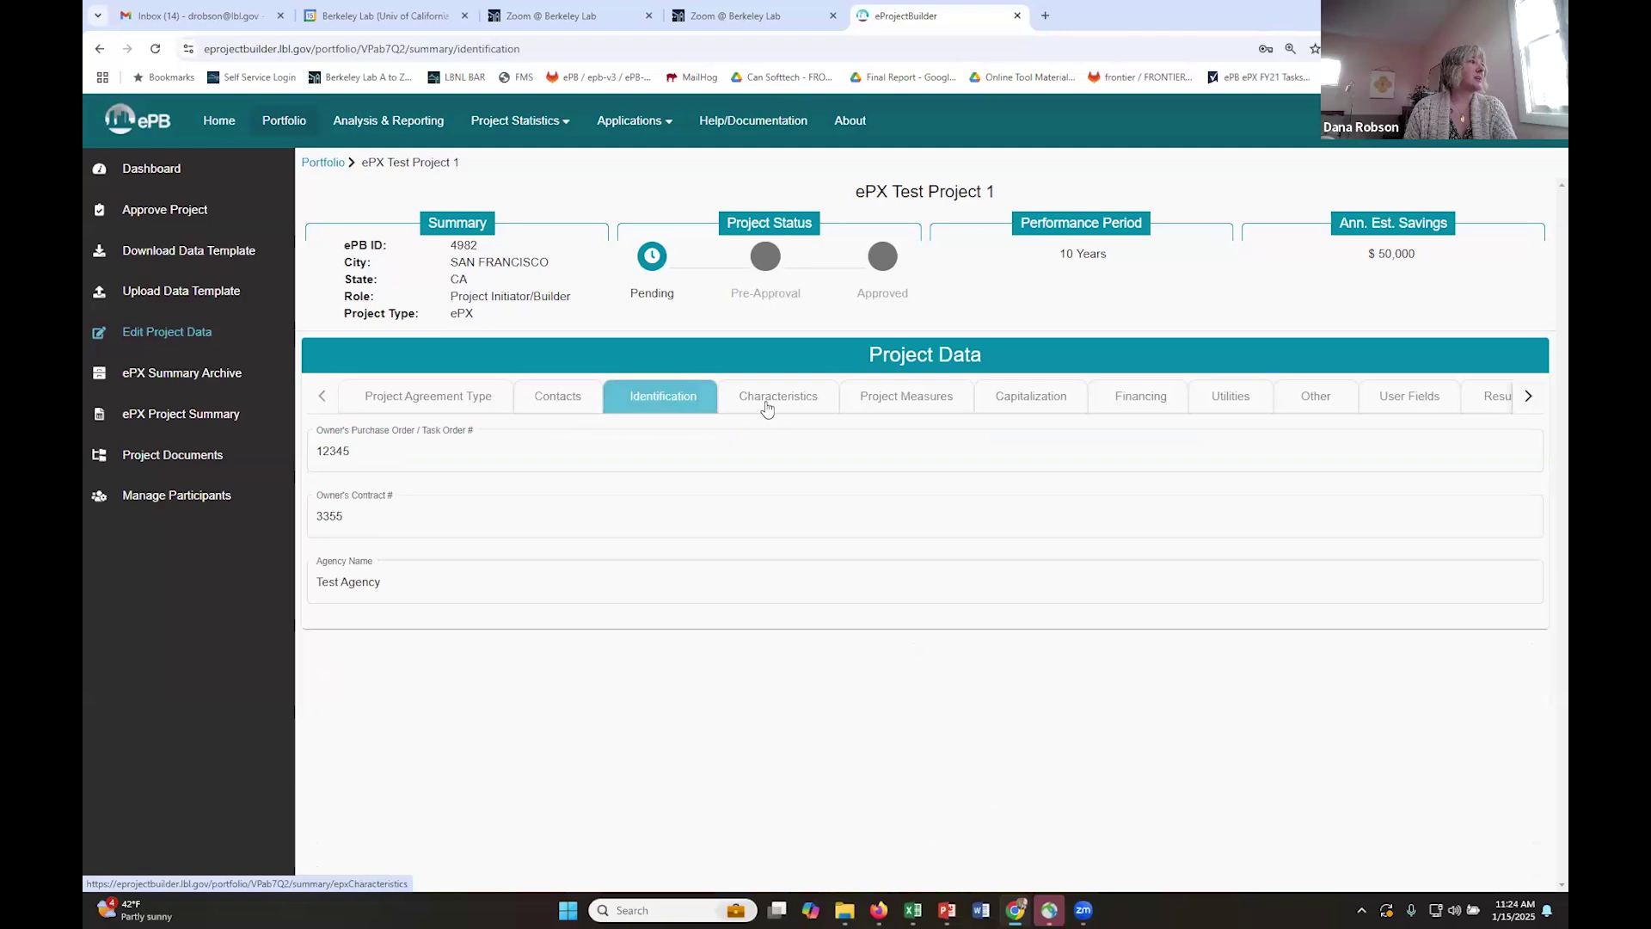
pyautogui.click(765, 401)
pyautogui.click(905, 408)
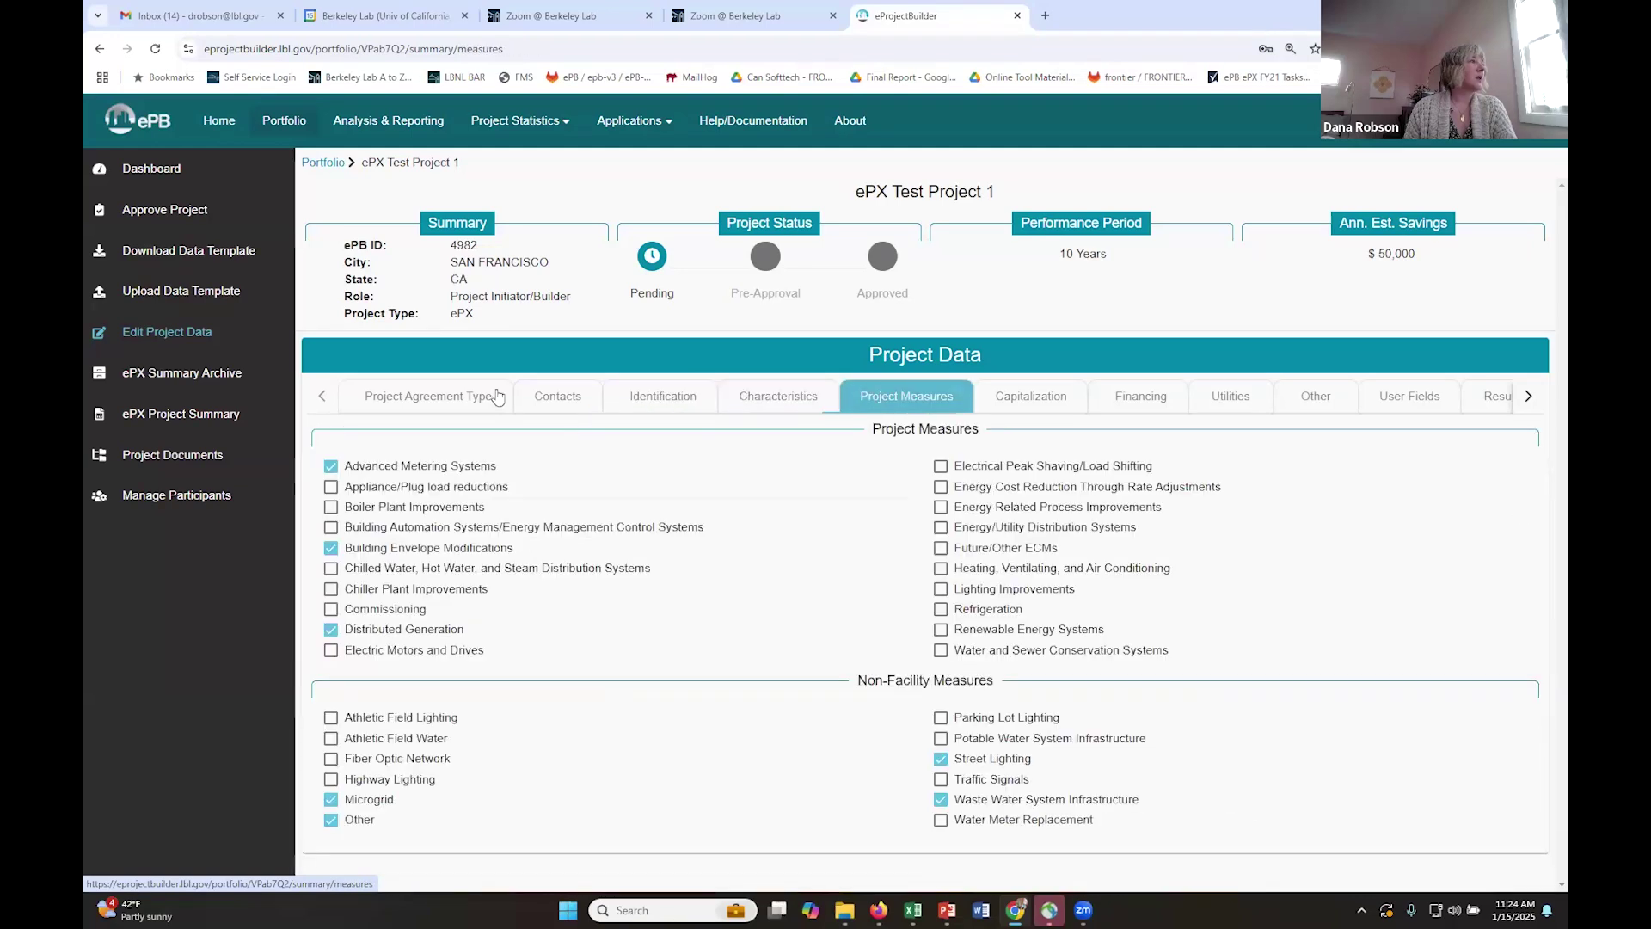
pyautogui.click(441, 399)
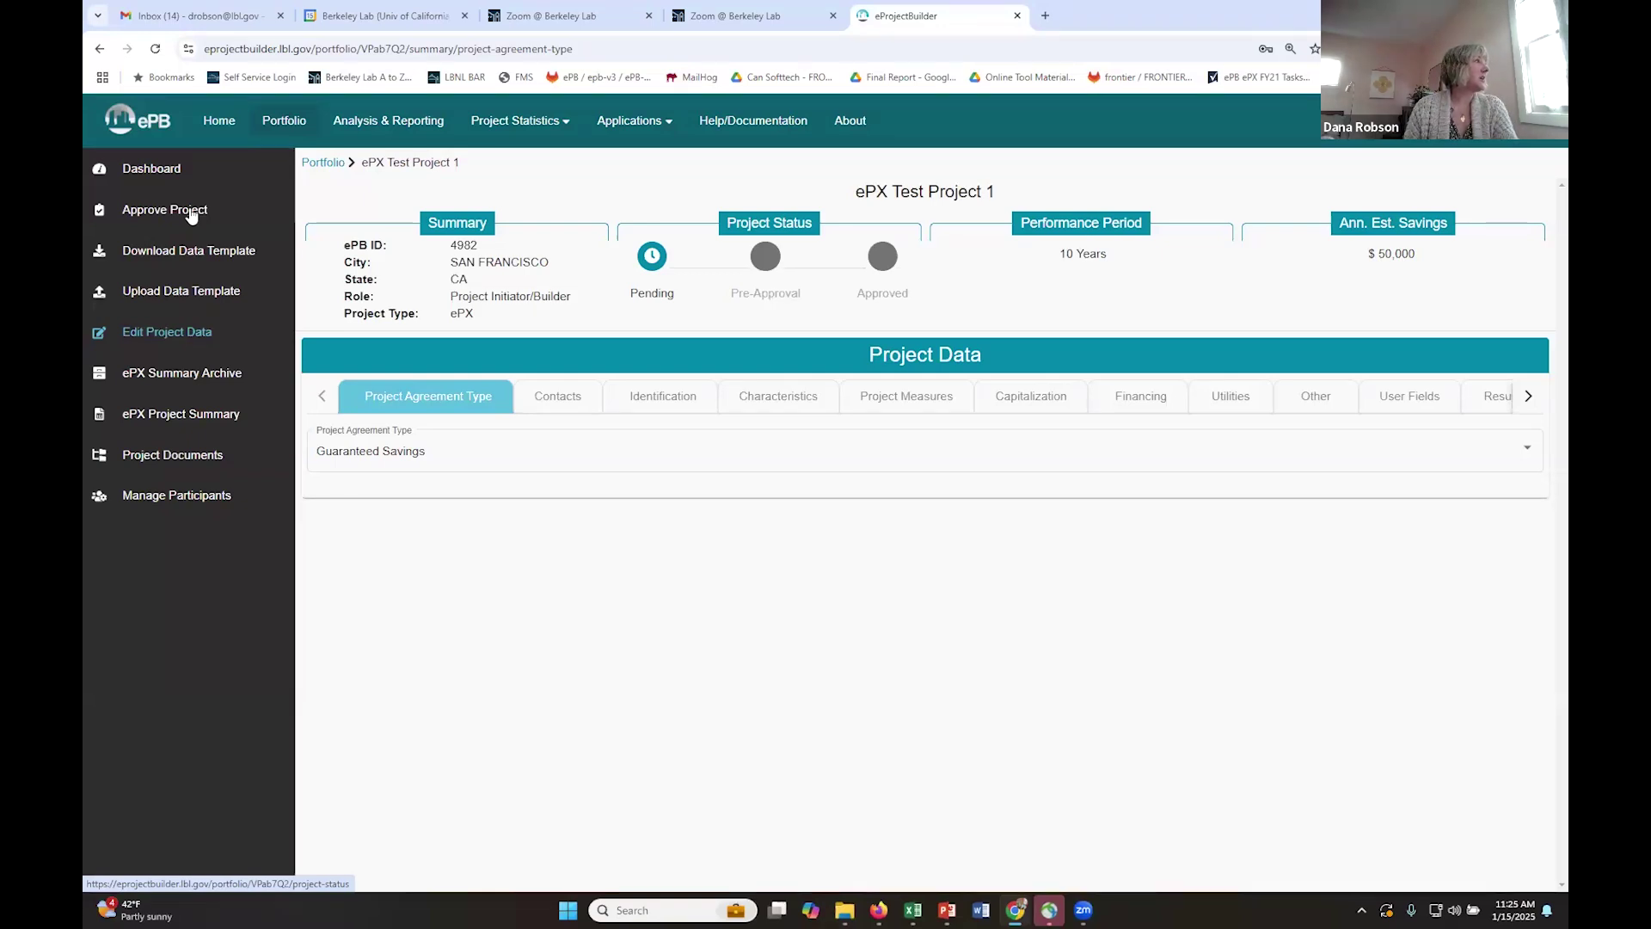
# - Submit ePX Test Project 1 from the Approve Project page so it becomes Approved
pyautogui.click(191, 215)
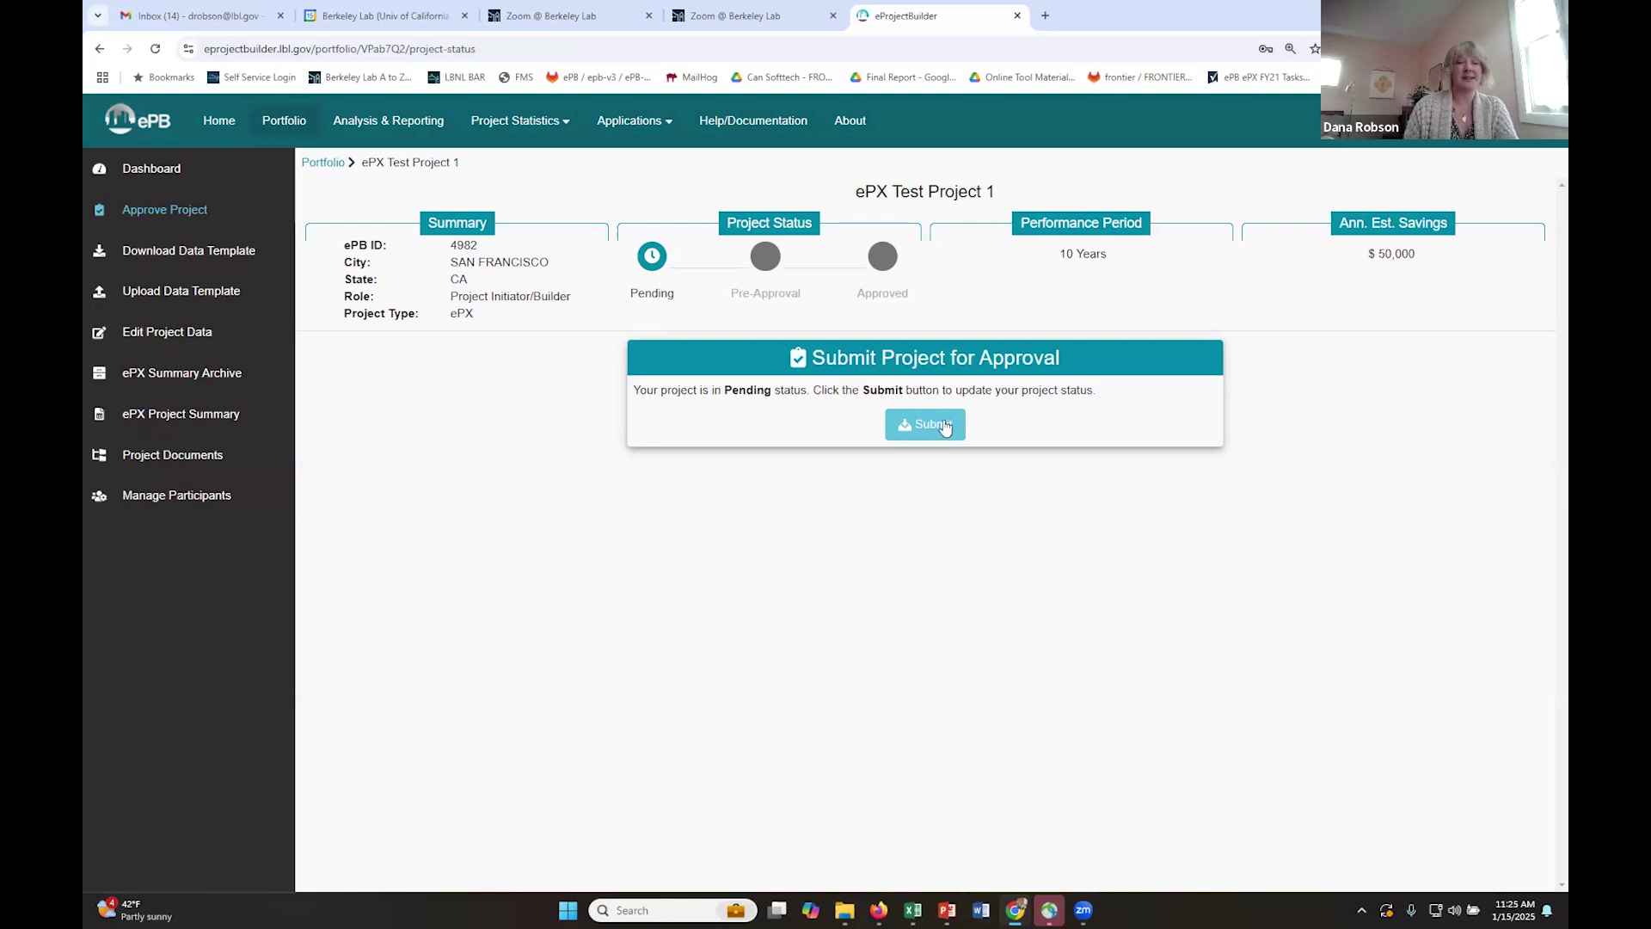
pyautogui.click(943, 425)
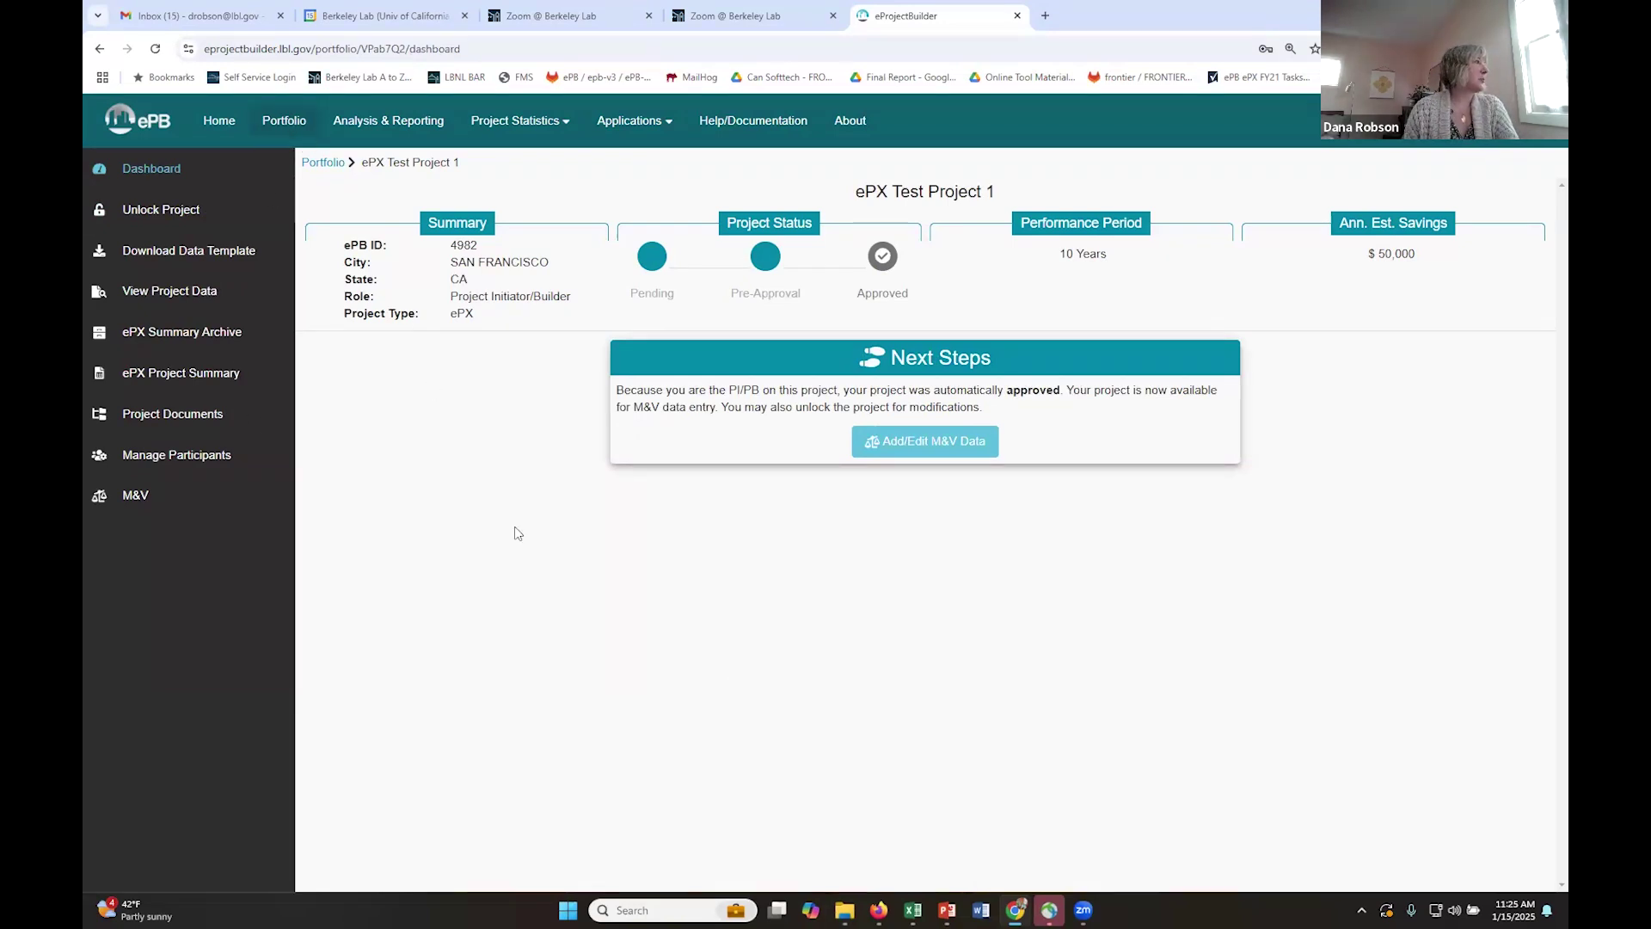
# - Check the project's documents, then open Manage Participants showing the PV and PI-PB participants
pyautogui.click(181, 418)
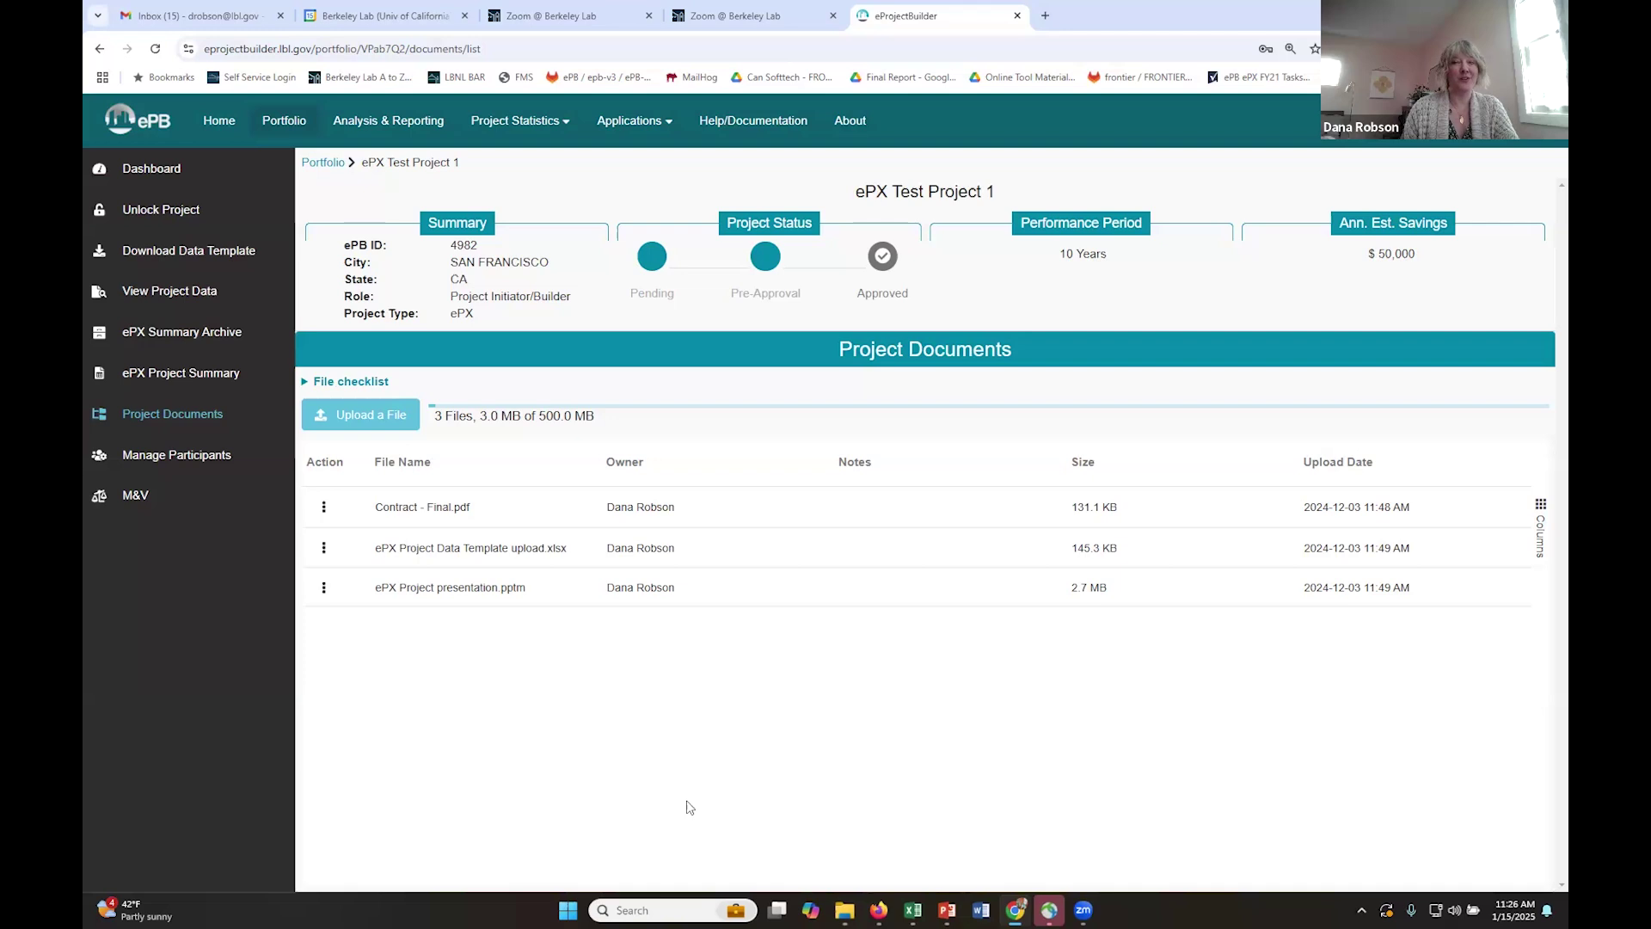
pyautogui.click(191, 459)
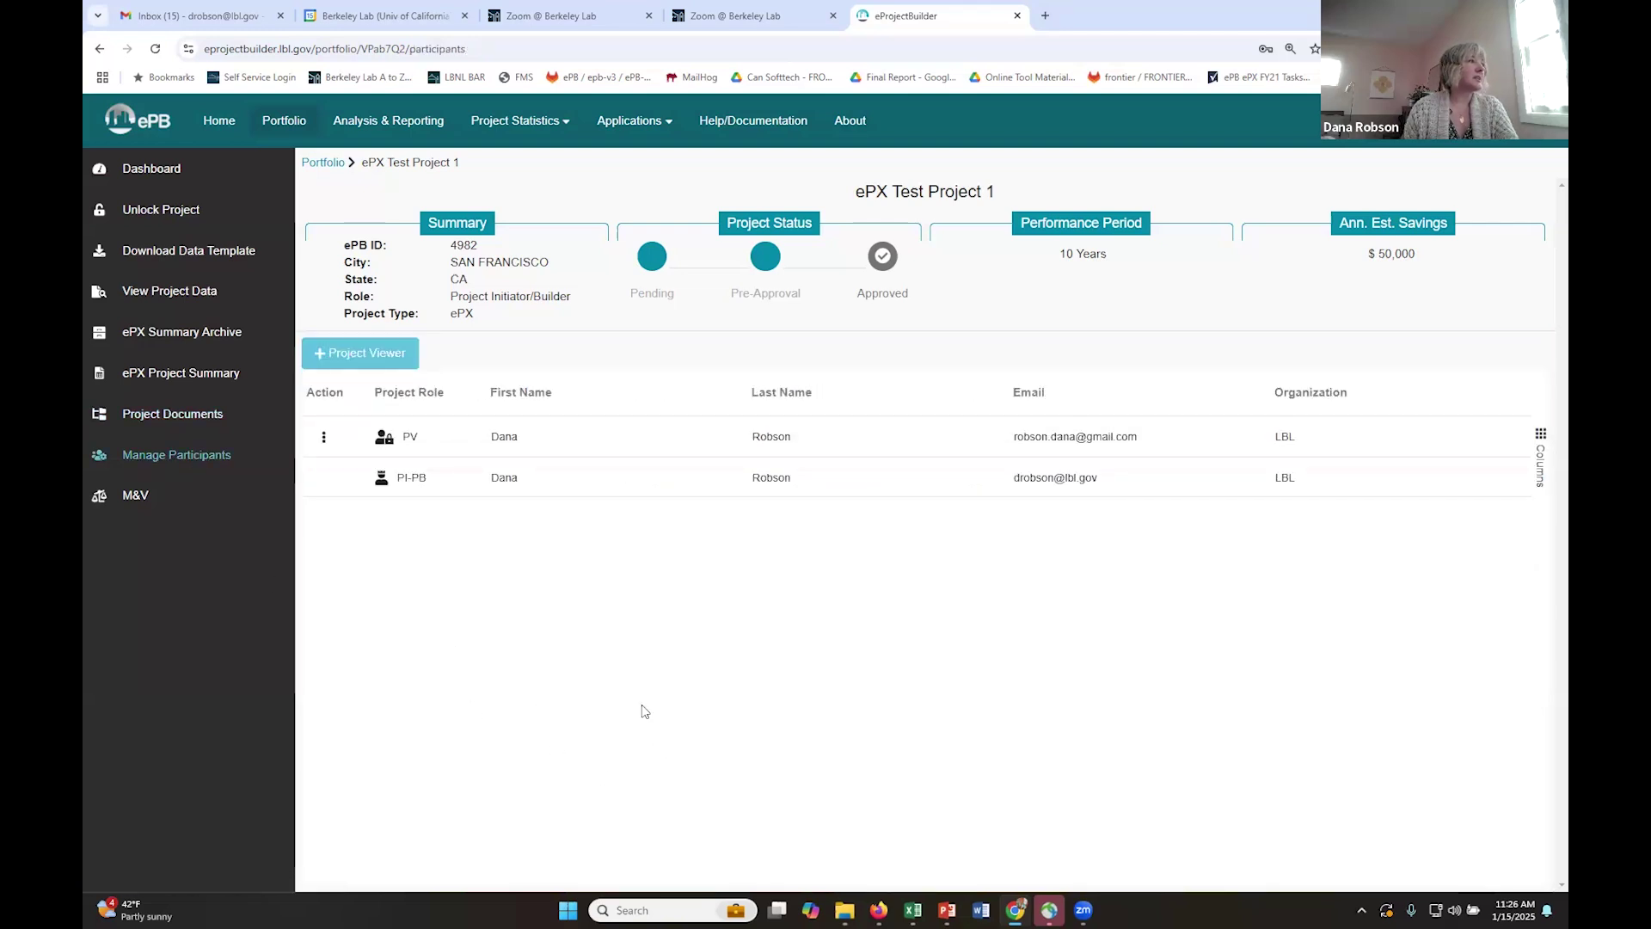
# - Add an LBNL colleague as a Project Viewer by looking up their e-mail address and submitting
pyautogui.click(386, 356)
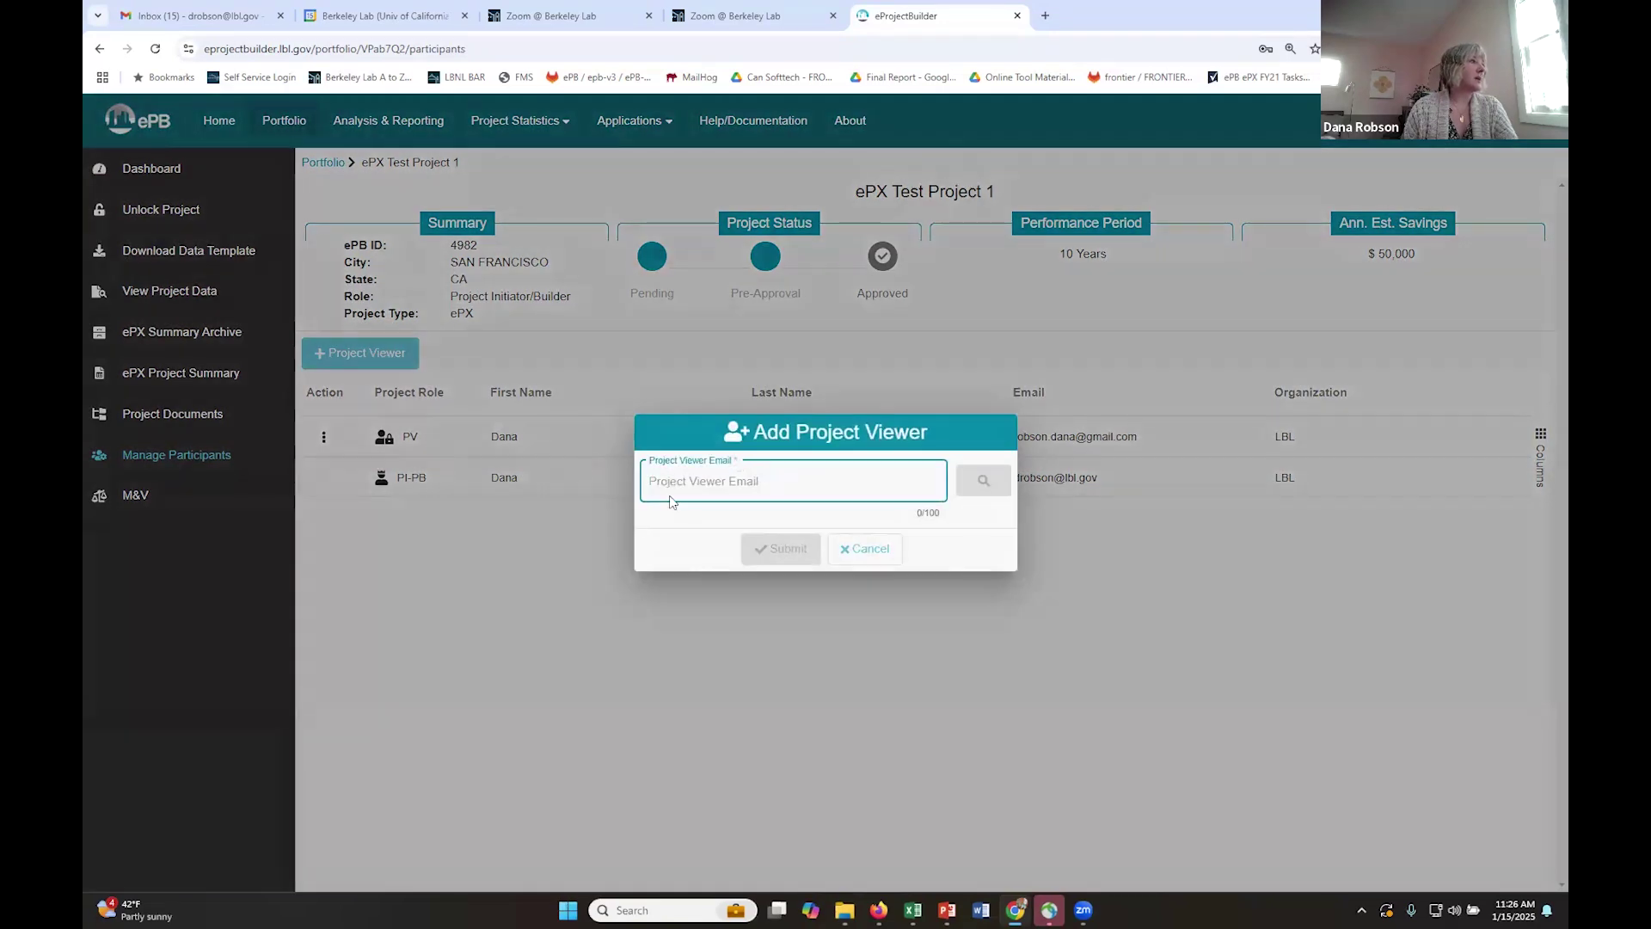
pyautogui.click(671, 484)
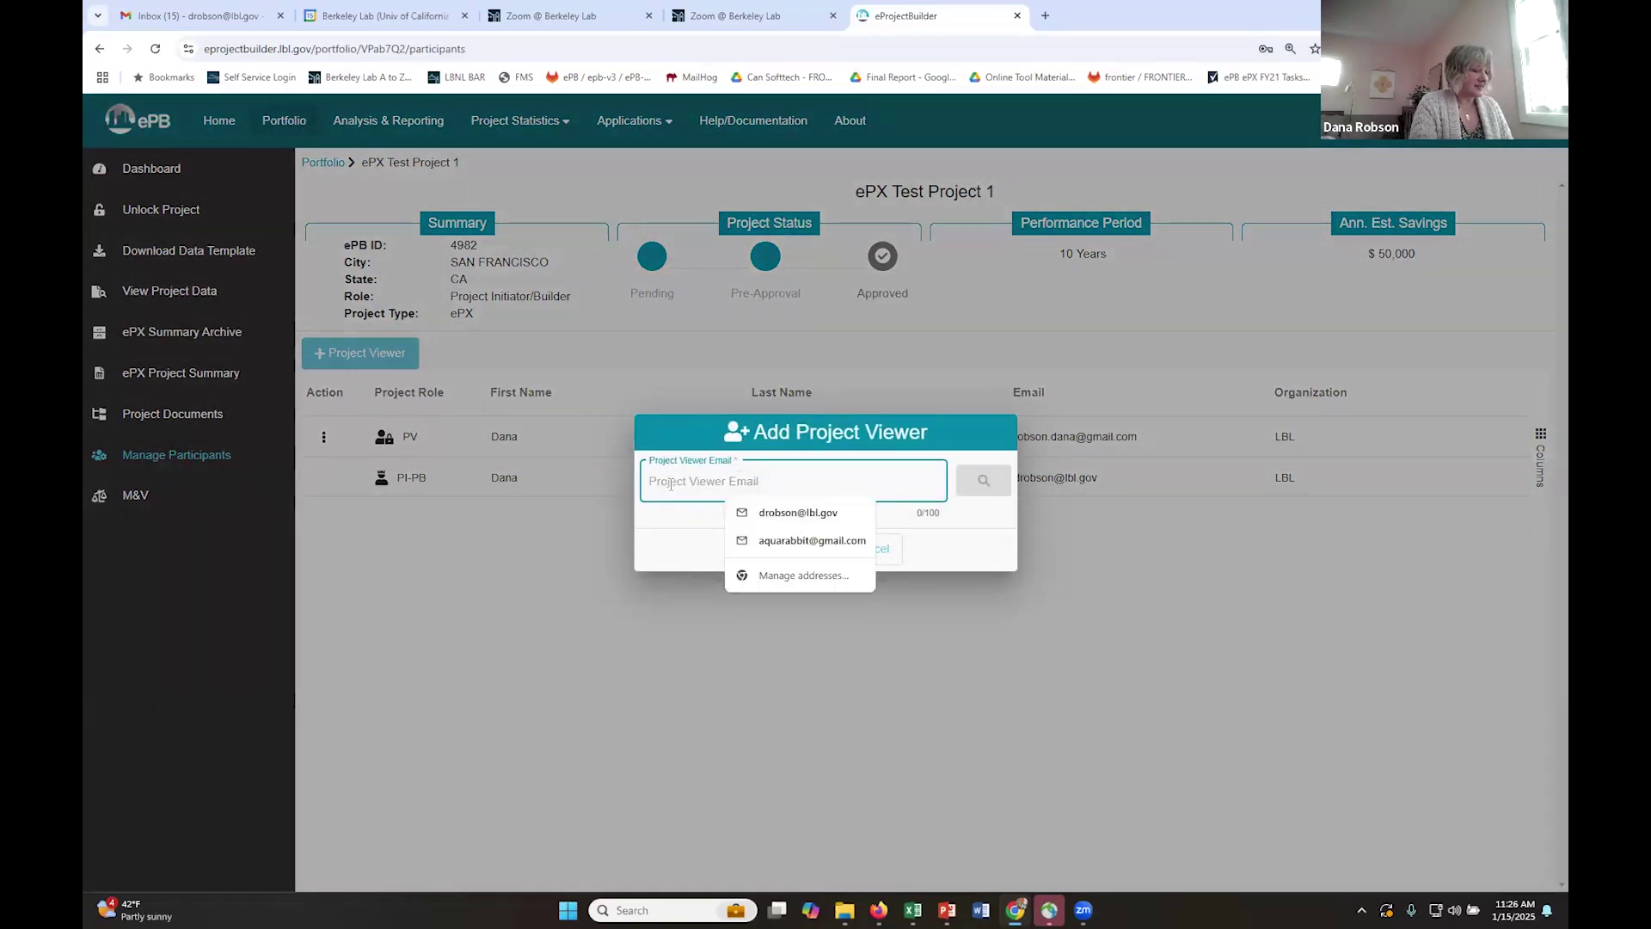
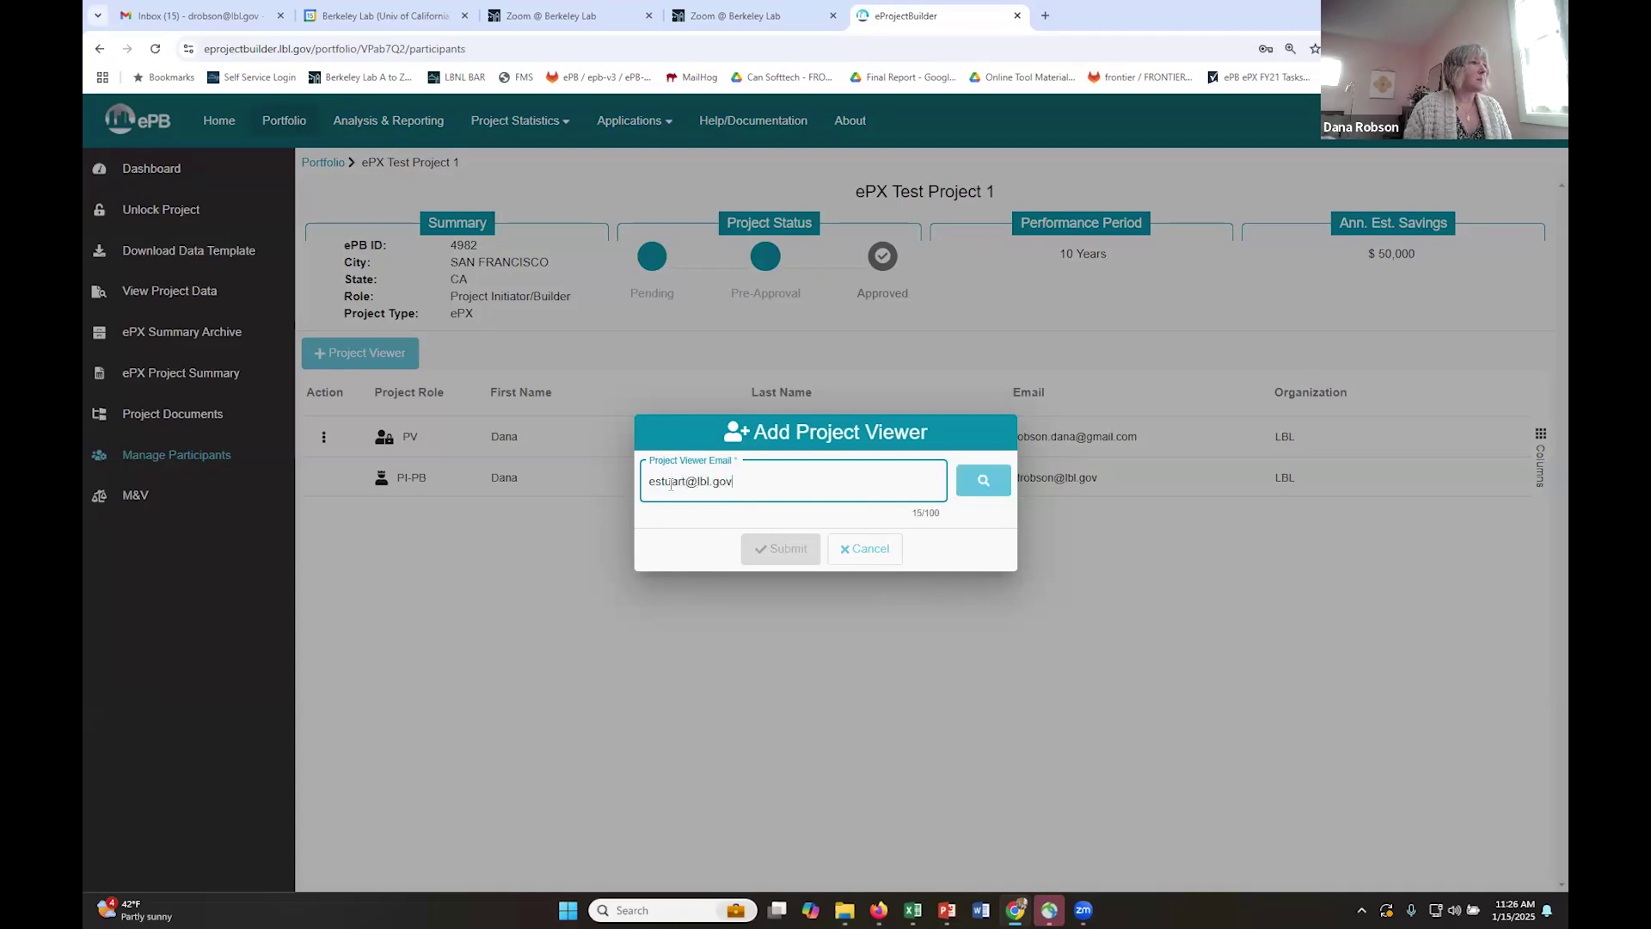
pyautogui.click(974, 486)
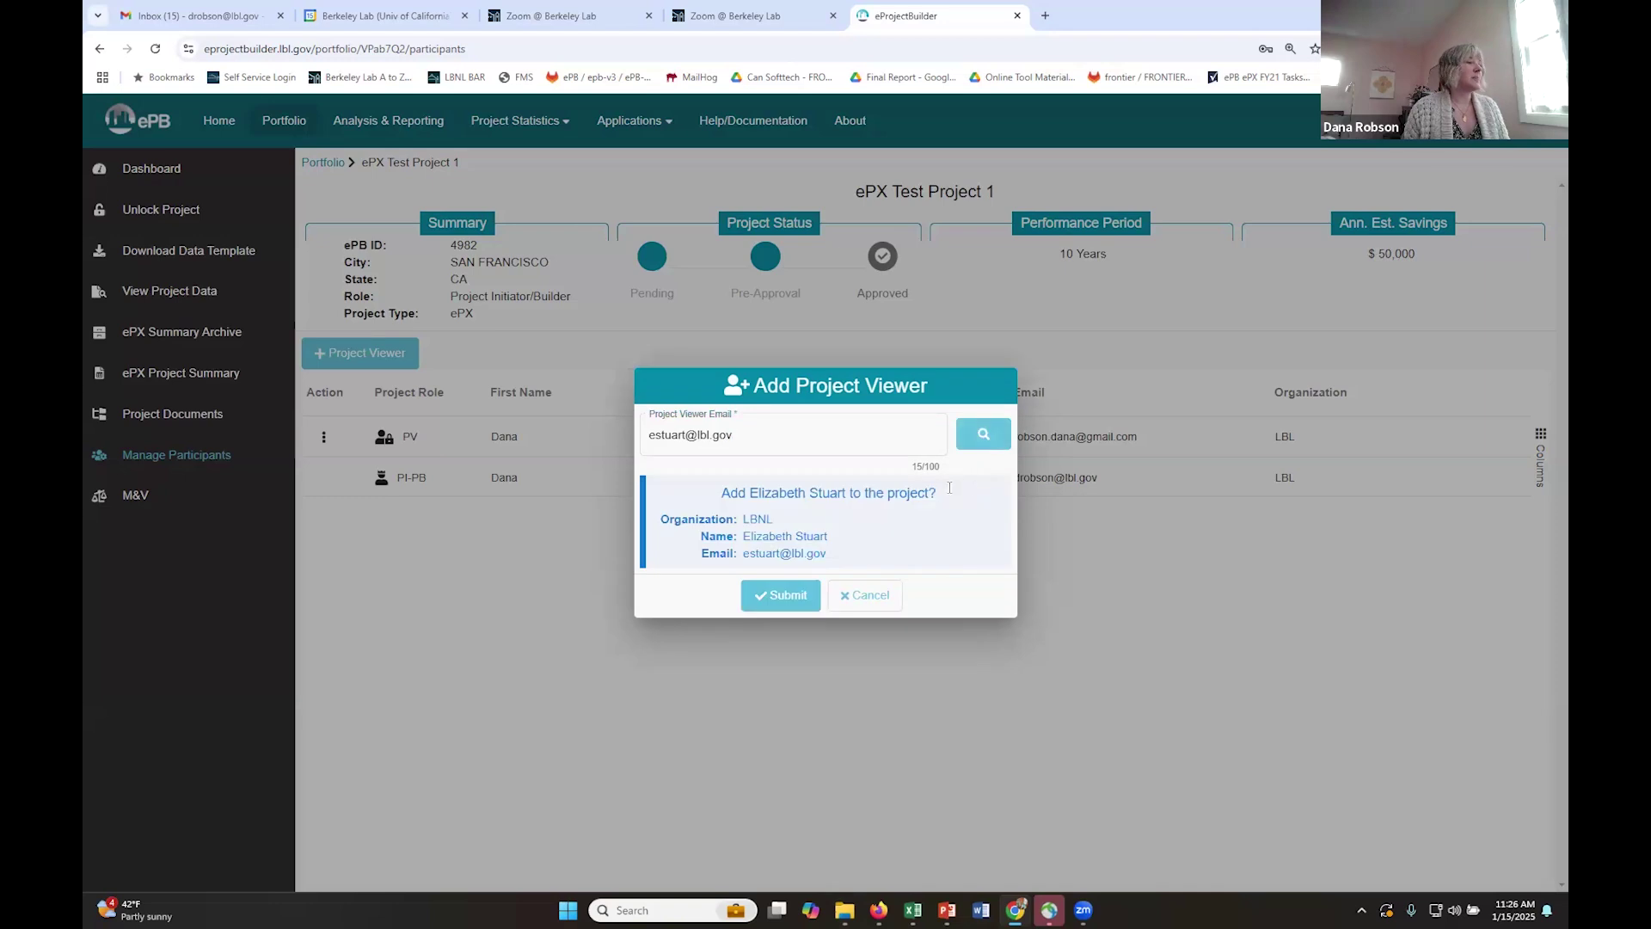
pyautogui.click(781, 597)
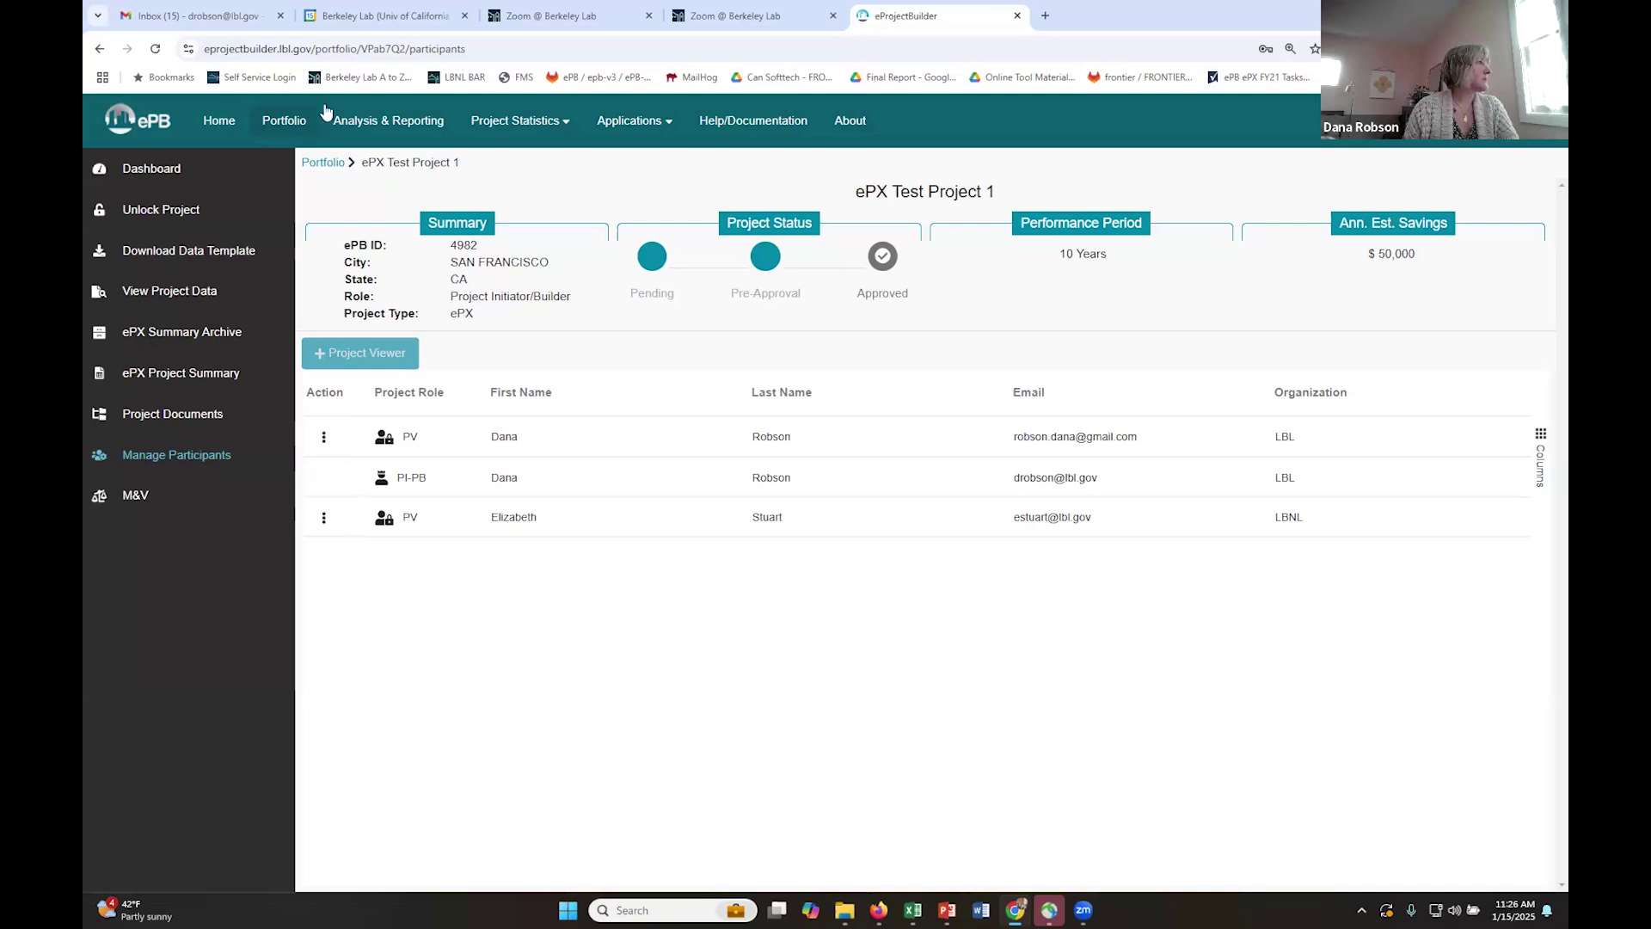
# - Open ePX Test Project 1's ePX Project Summary report, scroll through it, and download it
pyautogui.click(301, 125)
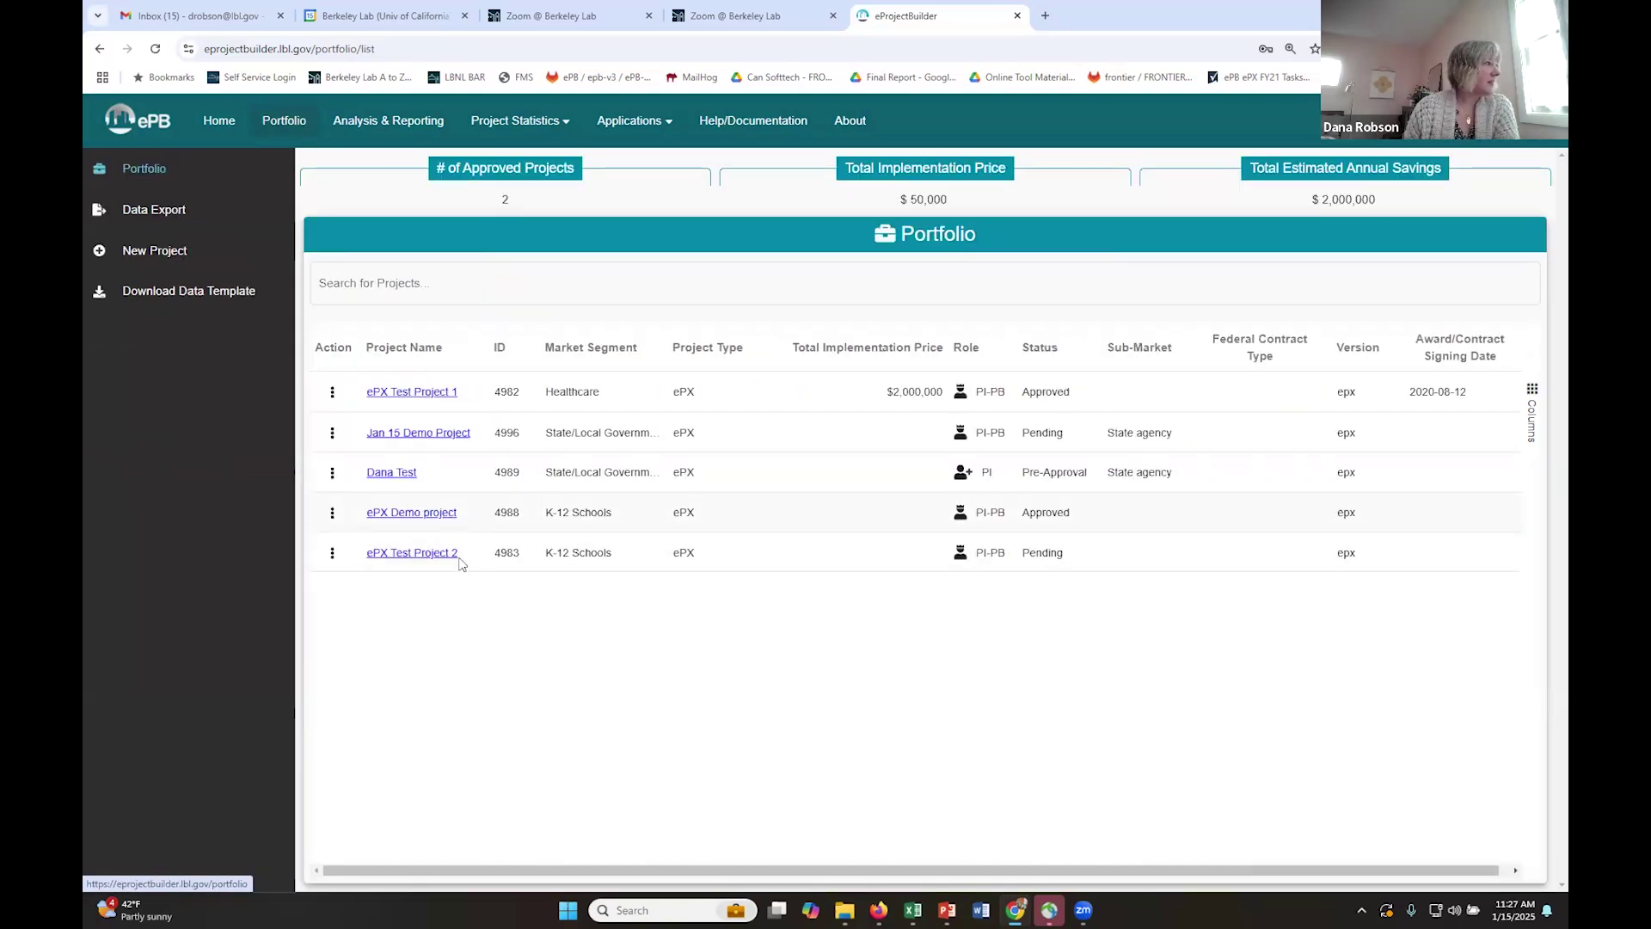
pyautogui.click(426, 392)
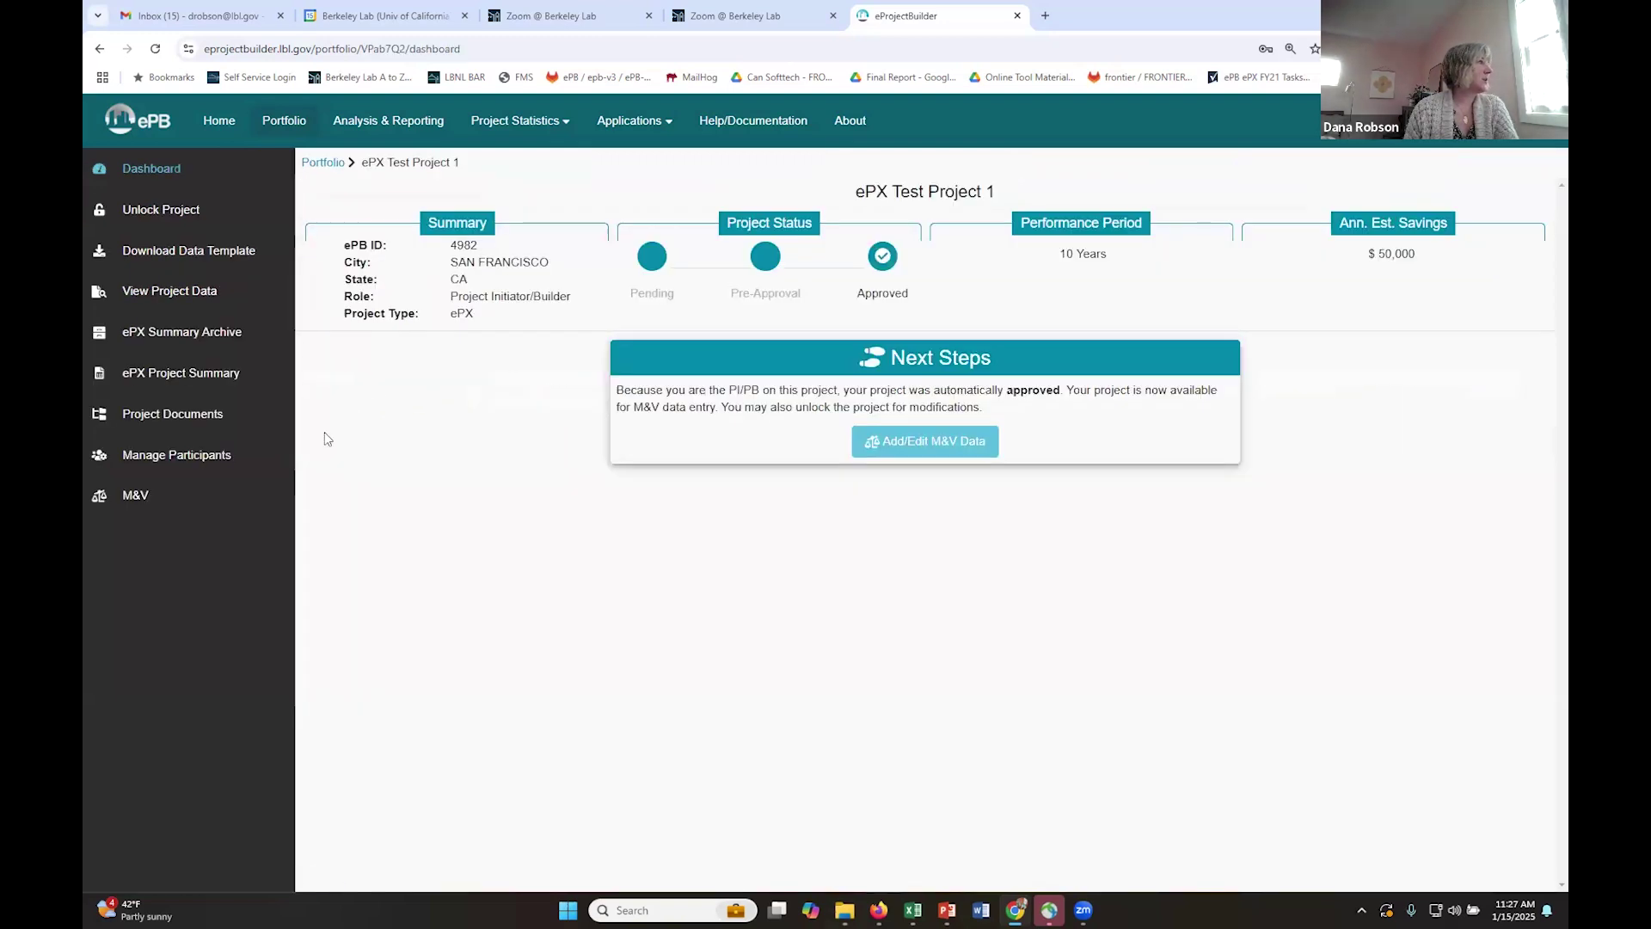
pyautogui.click(211, 375)
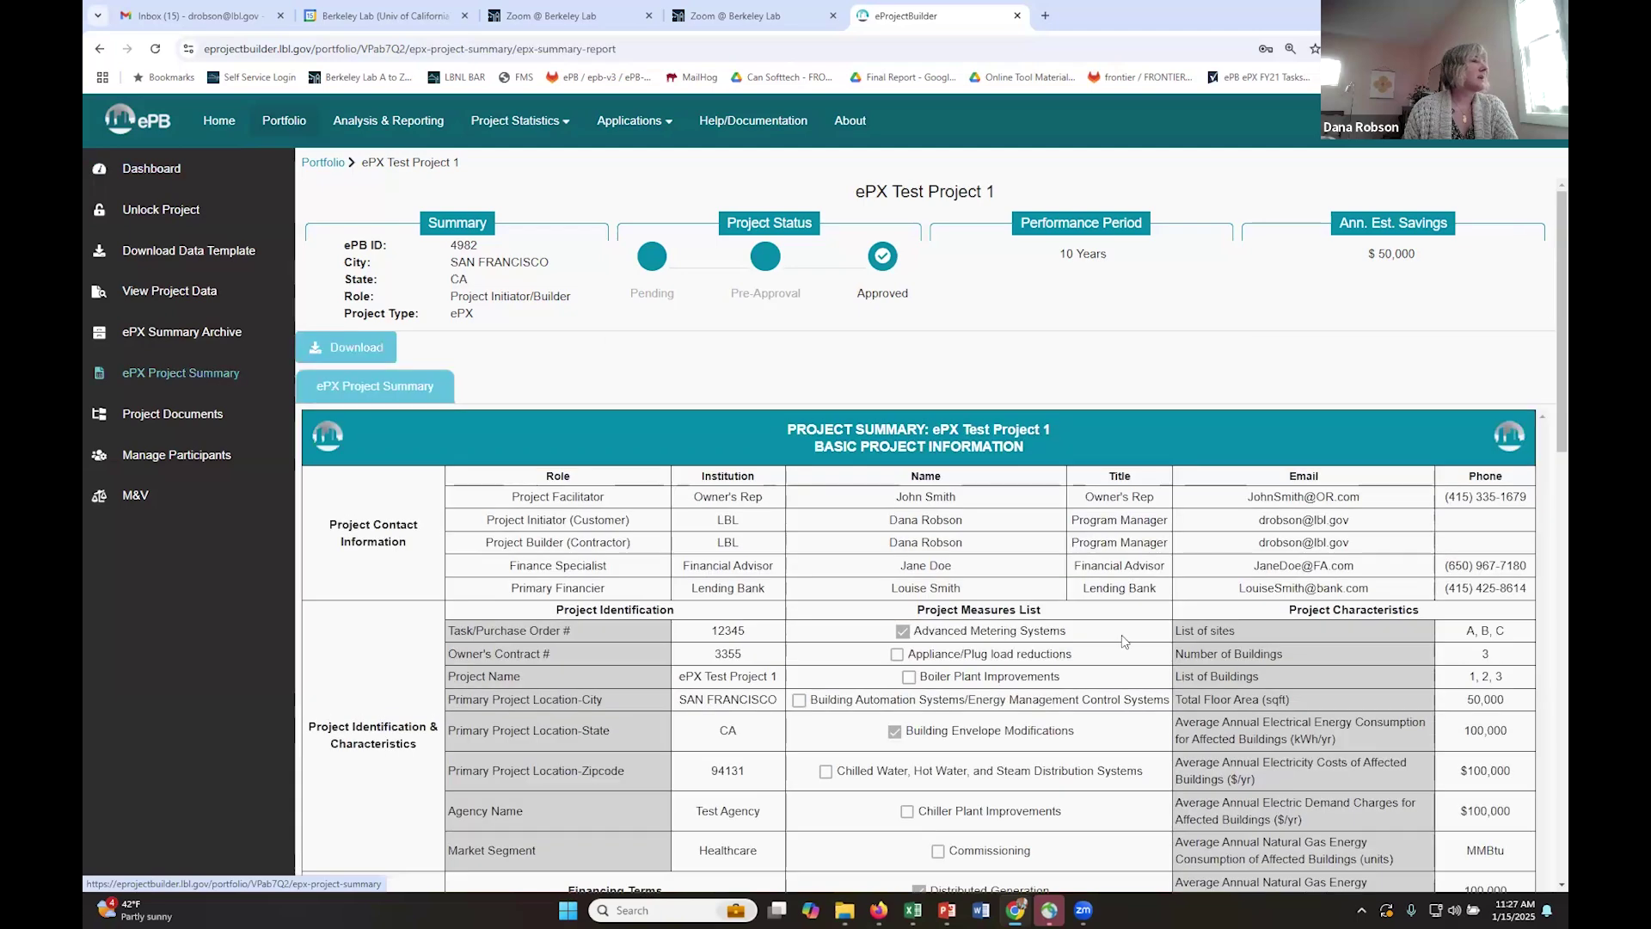
pyautogui.scroll(-4, 1545, 270)
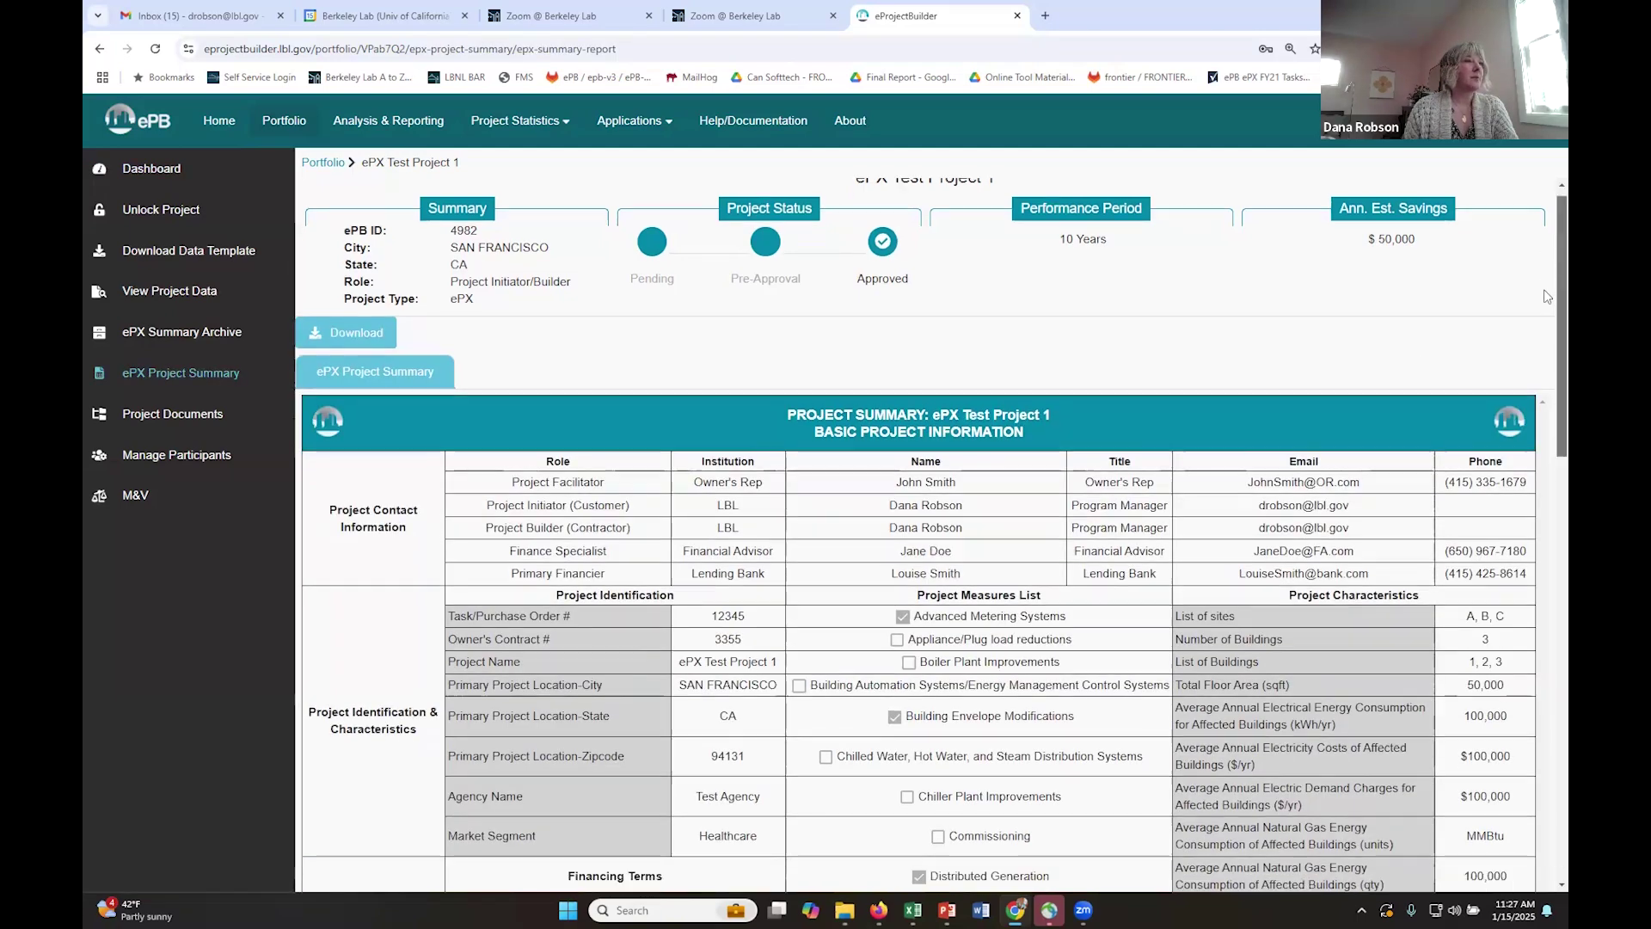
pyautogui.scroll(-7, 934, 536)
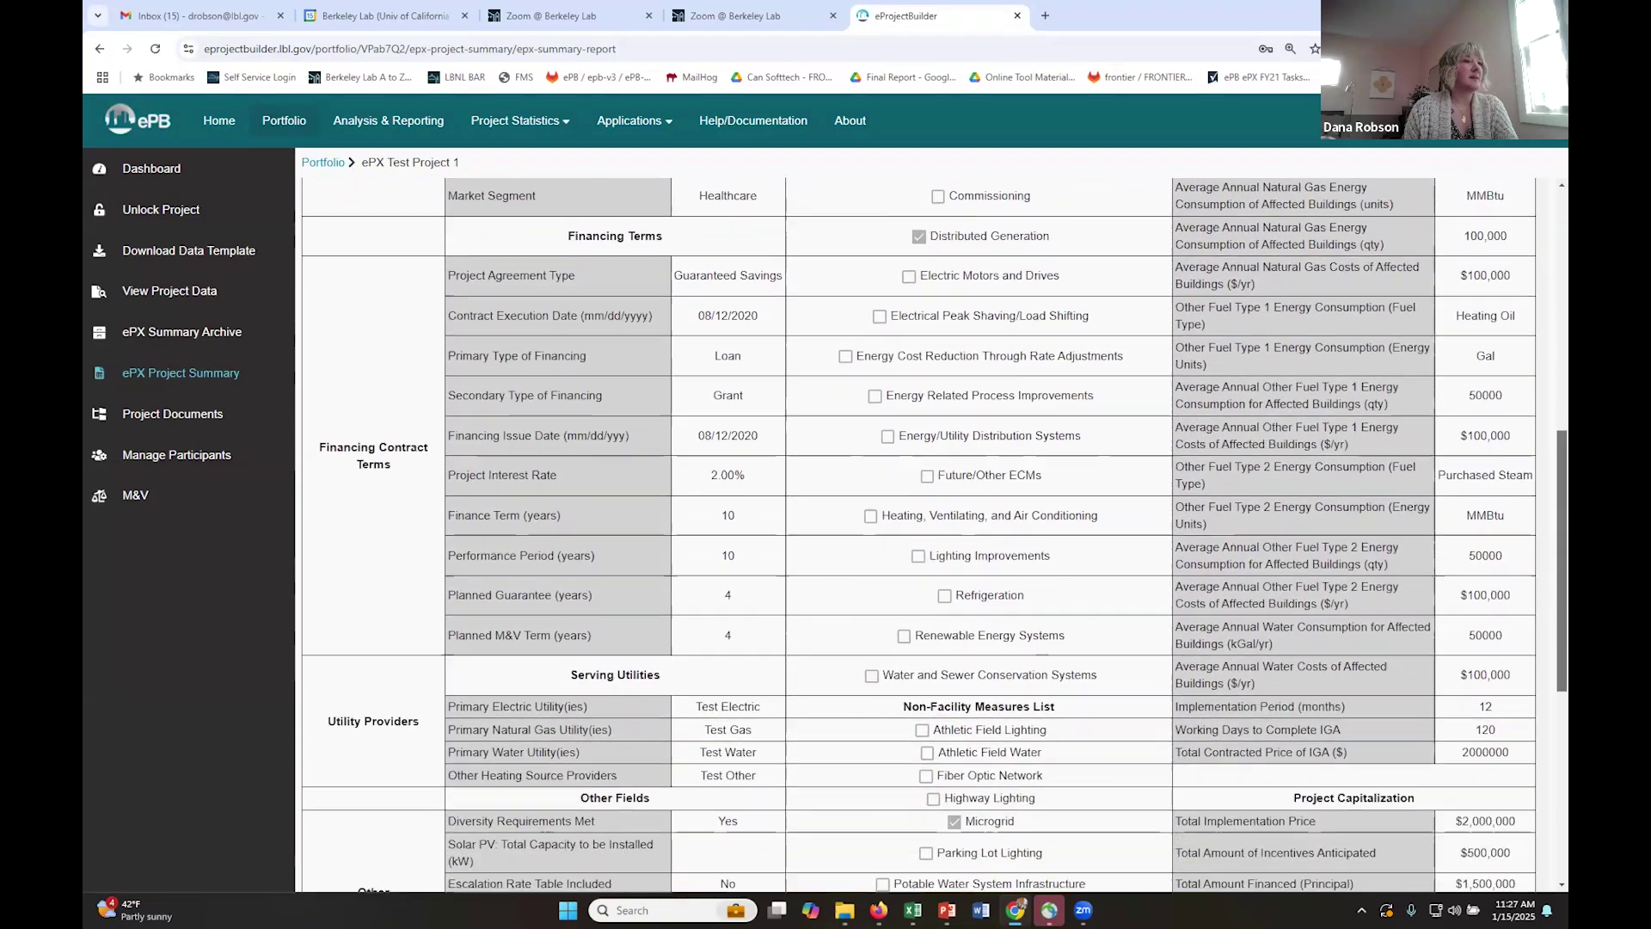
pyautogui.scroll(-3, 931, 537)
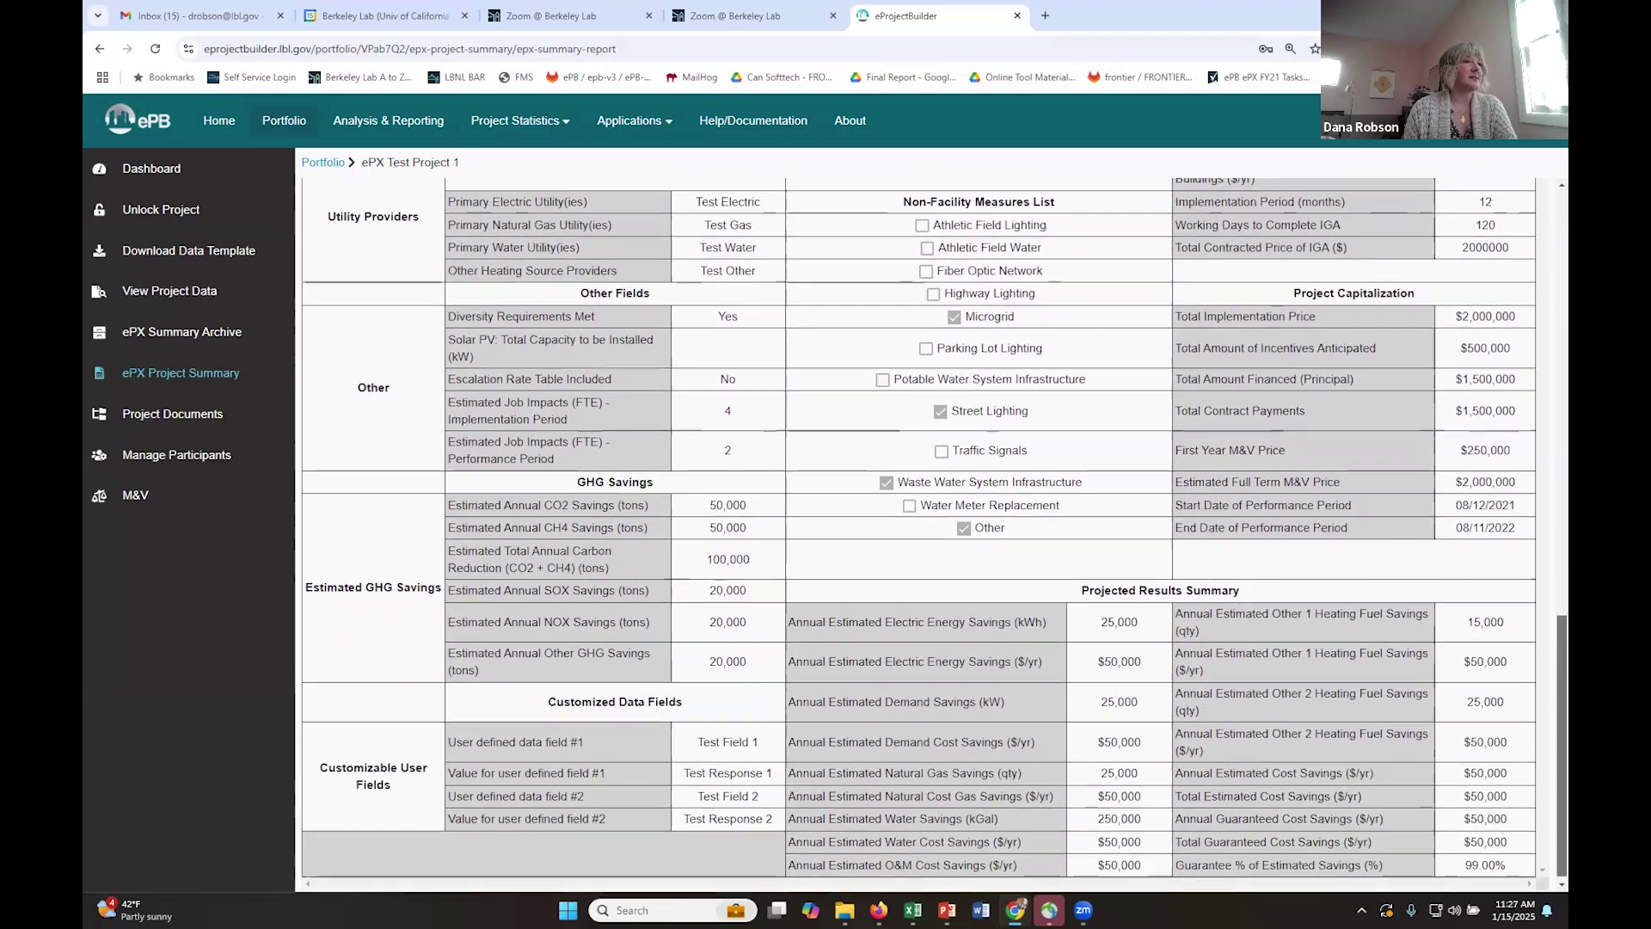
pyautogui.scroll(13, 1537, 392)
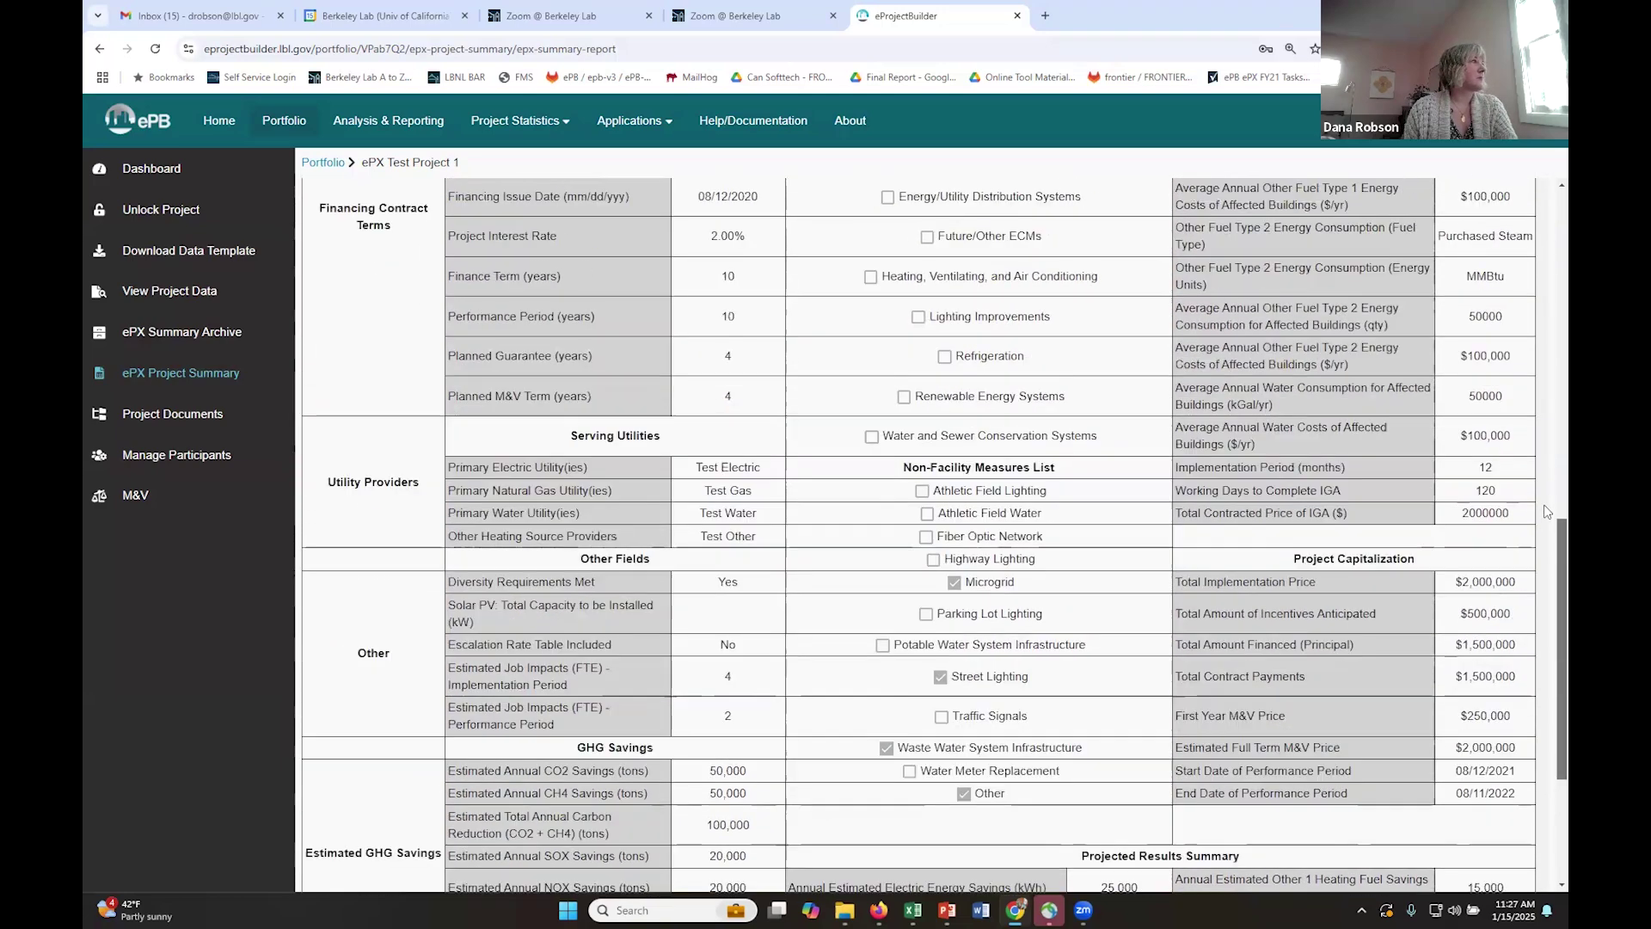
pyautogui.scroll(4, 1538, 392)
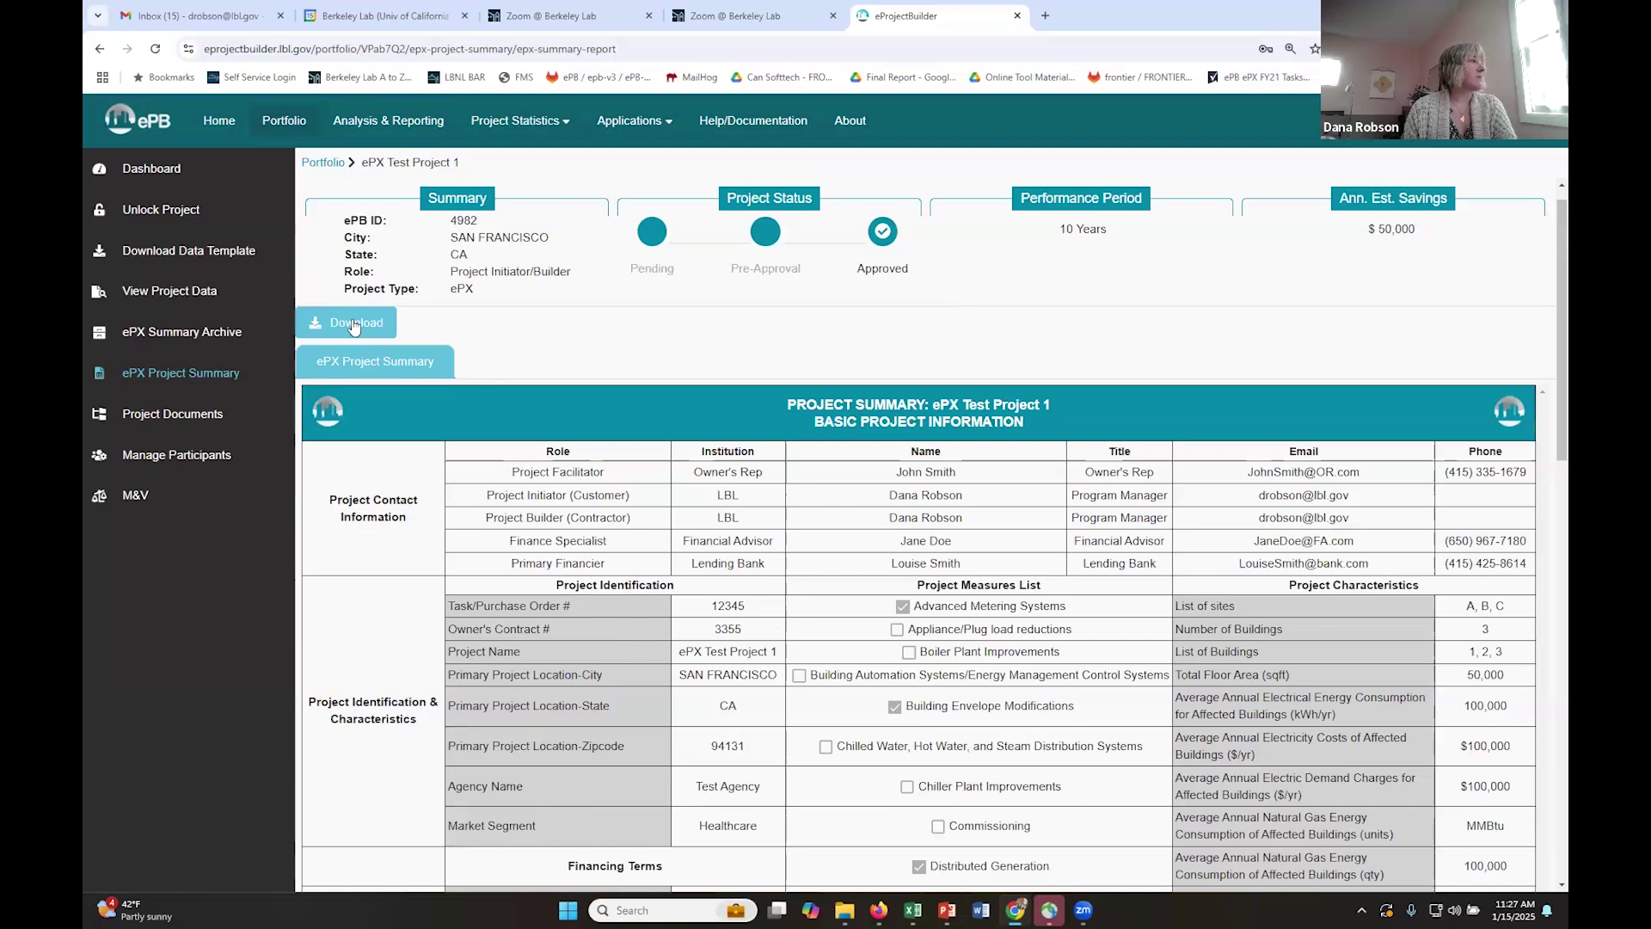
pyautogui.click(354, 324)
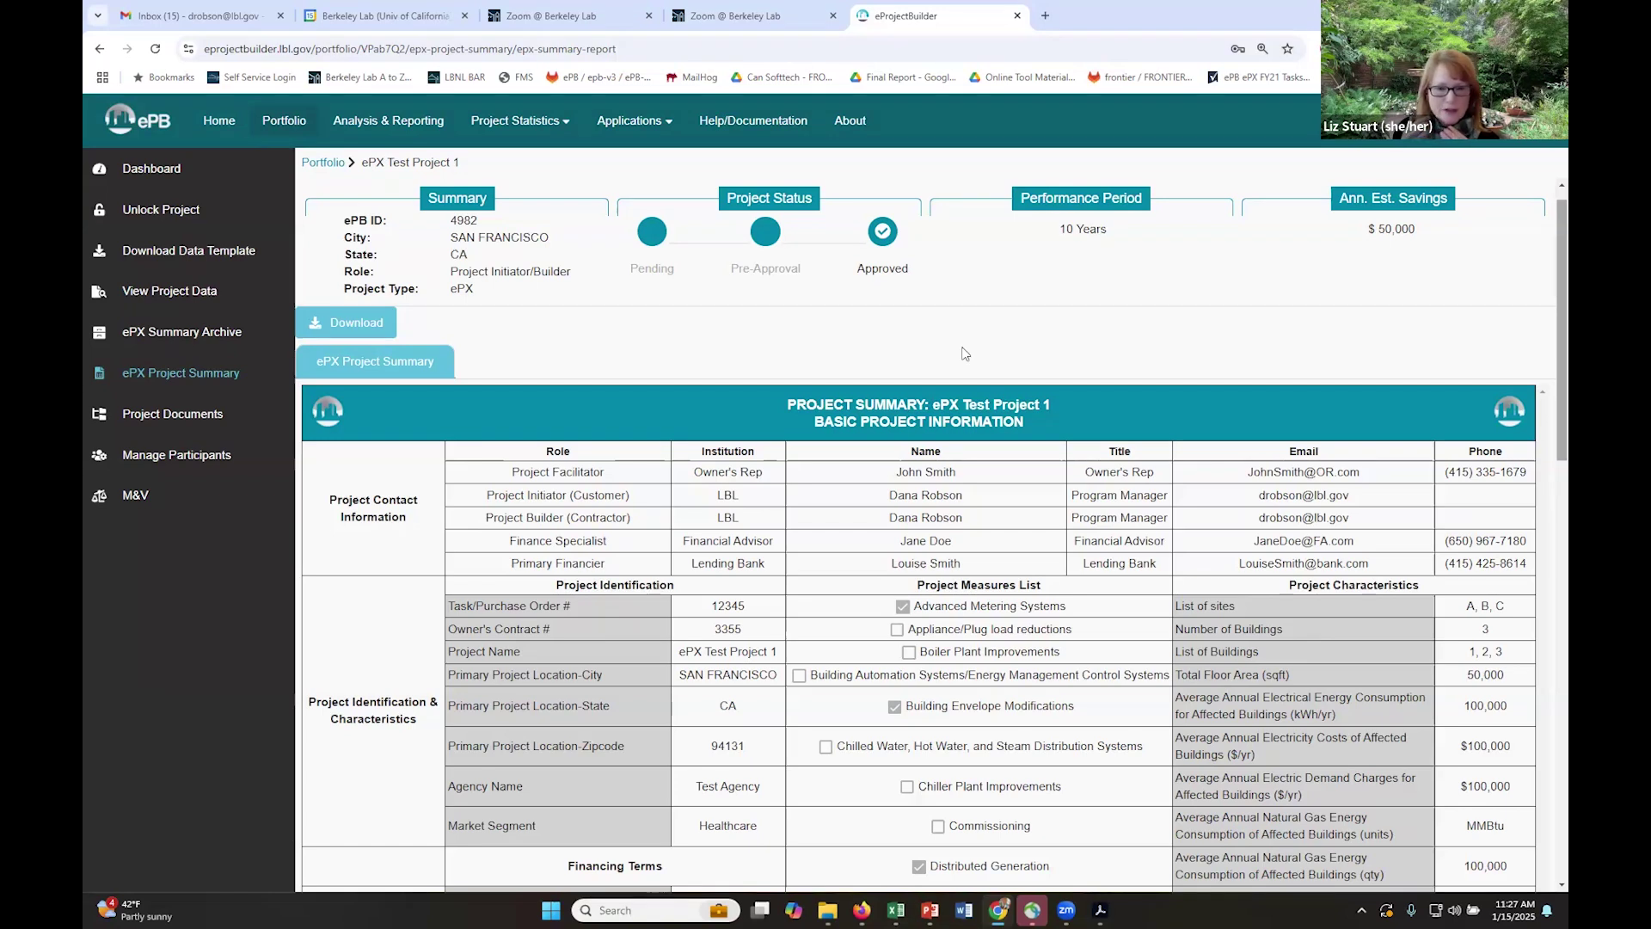
pyautogui.click(181, 338)
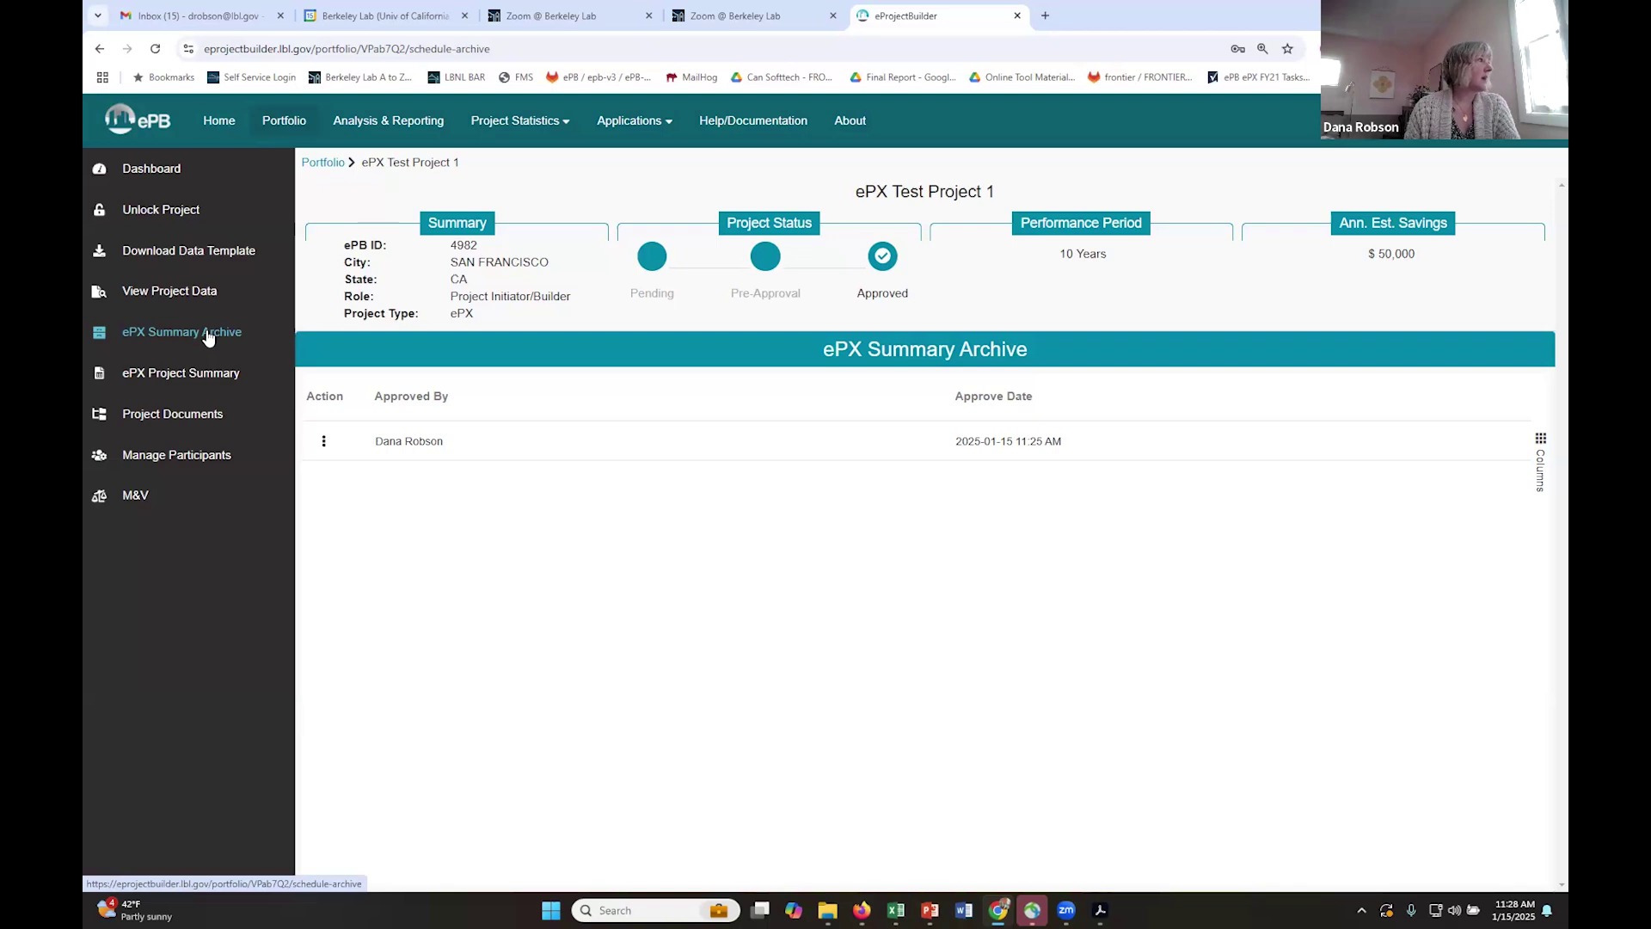
# - Unlock ePX Test Project 1 to Pending, then reopen it from Portfolio and resubmit for approval
pyautogui.click(166, 213)
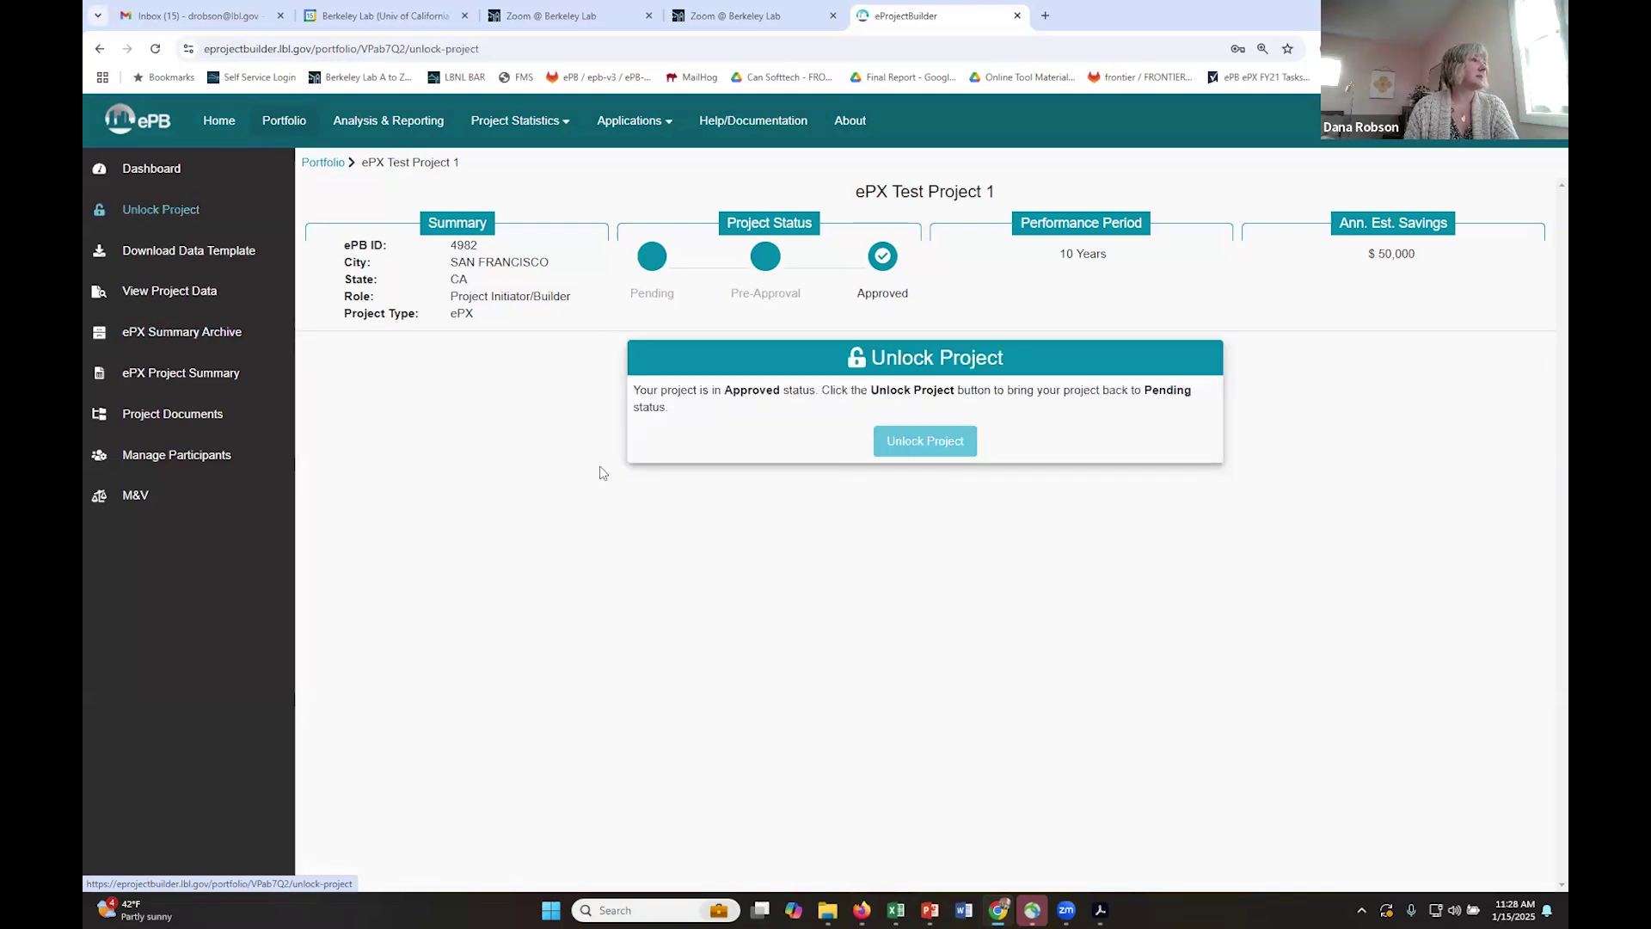
pyautogui.click(918, 447)
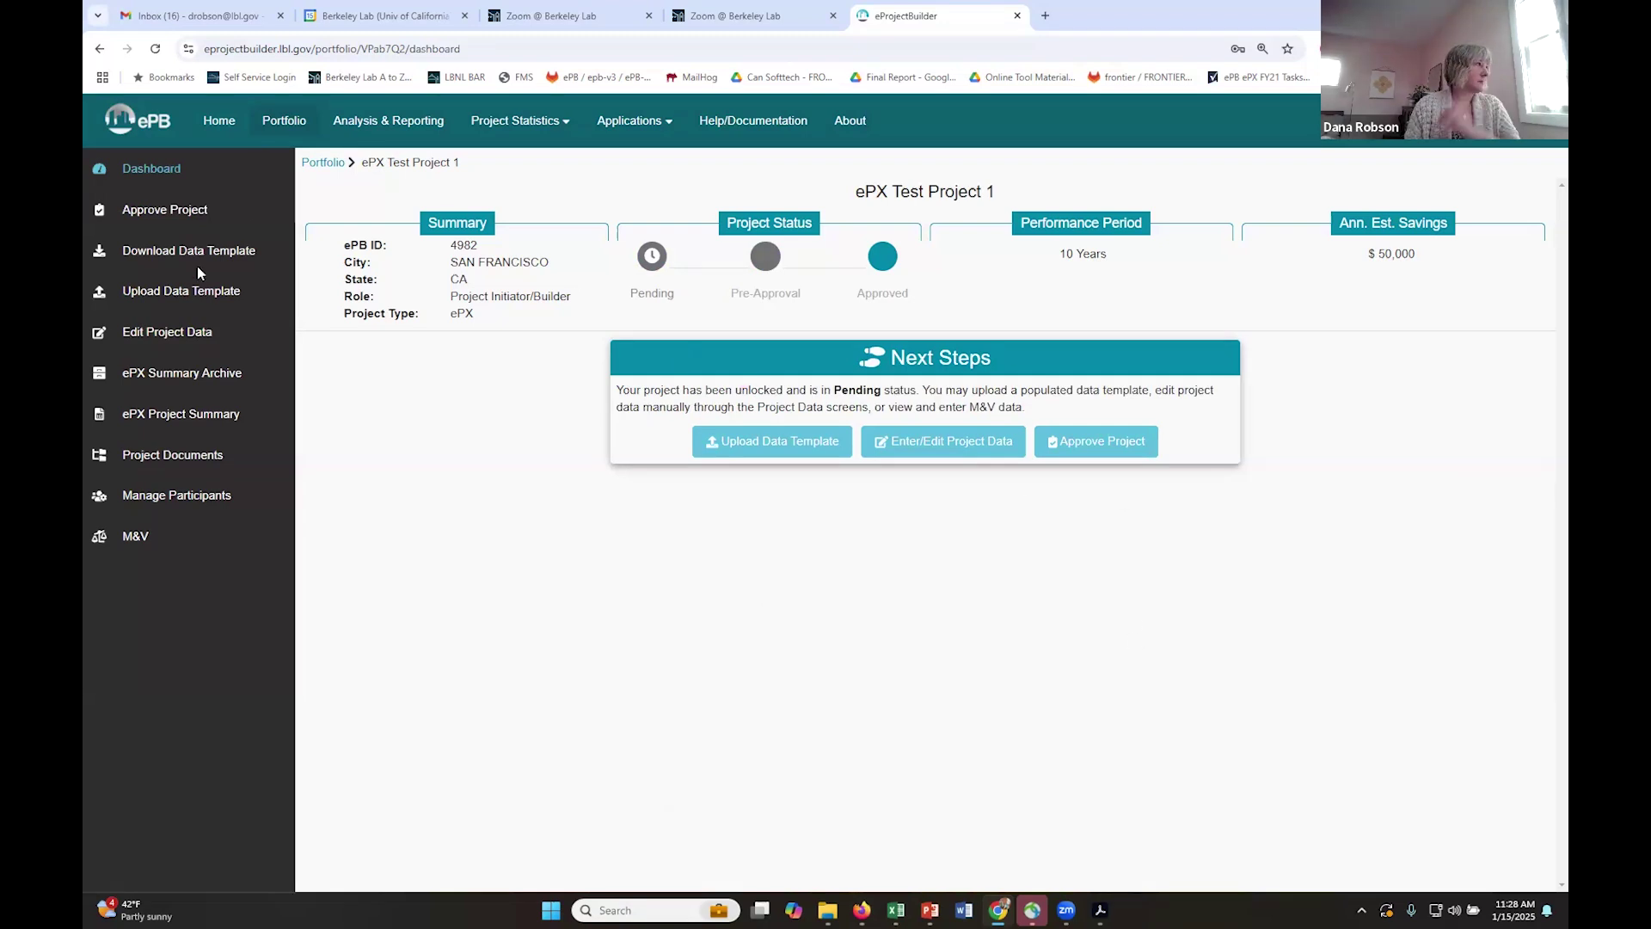
pyautogui.click(290, 125)
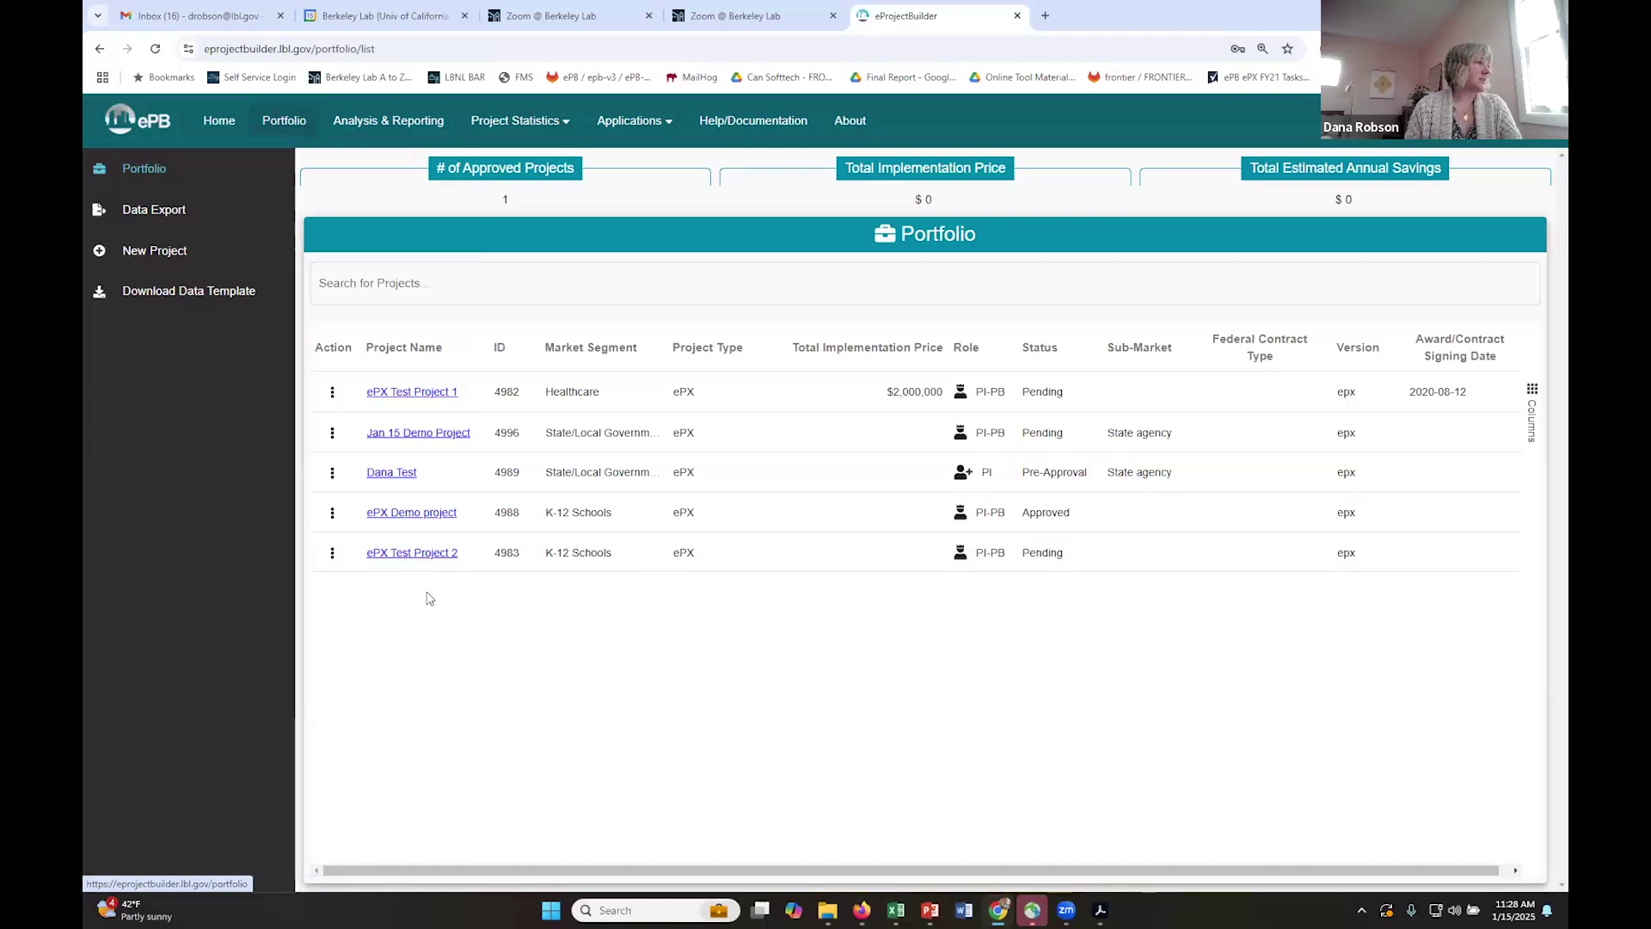
pyautogui.click(421, 398)
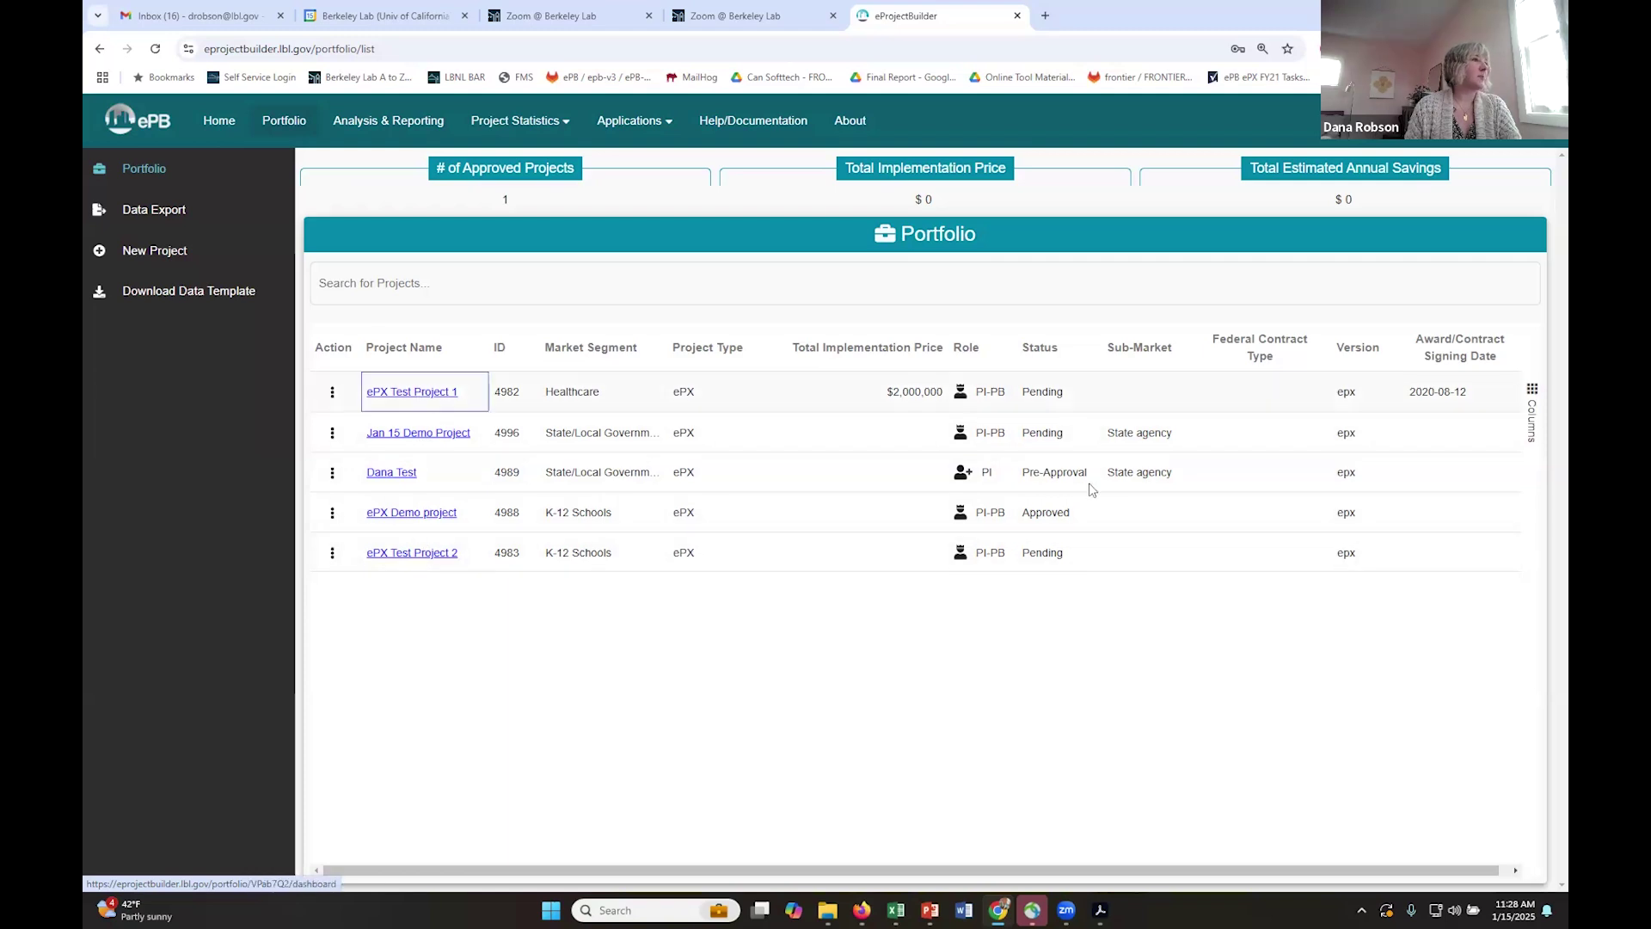
pyautogui.click(1098, 436)
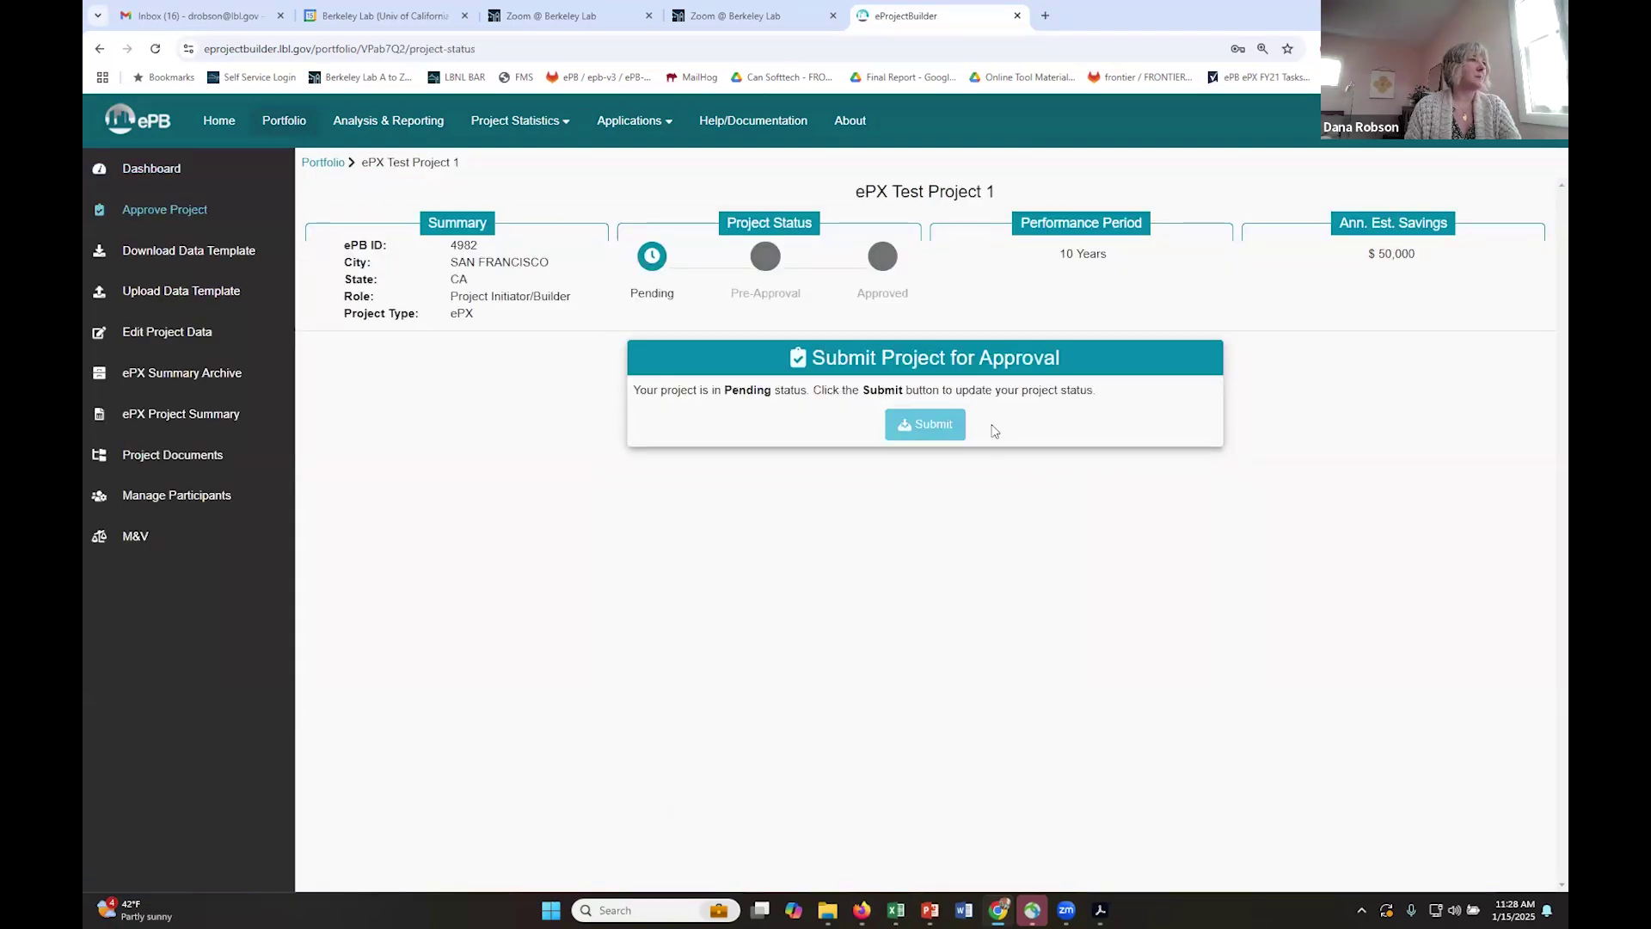
pyautogui.click(931, 431)
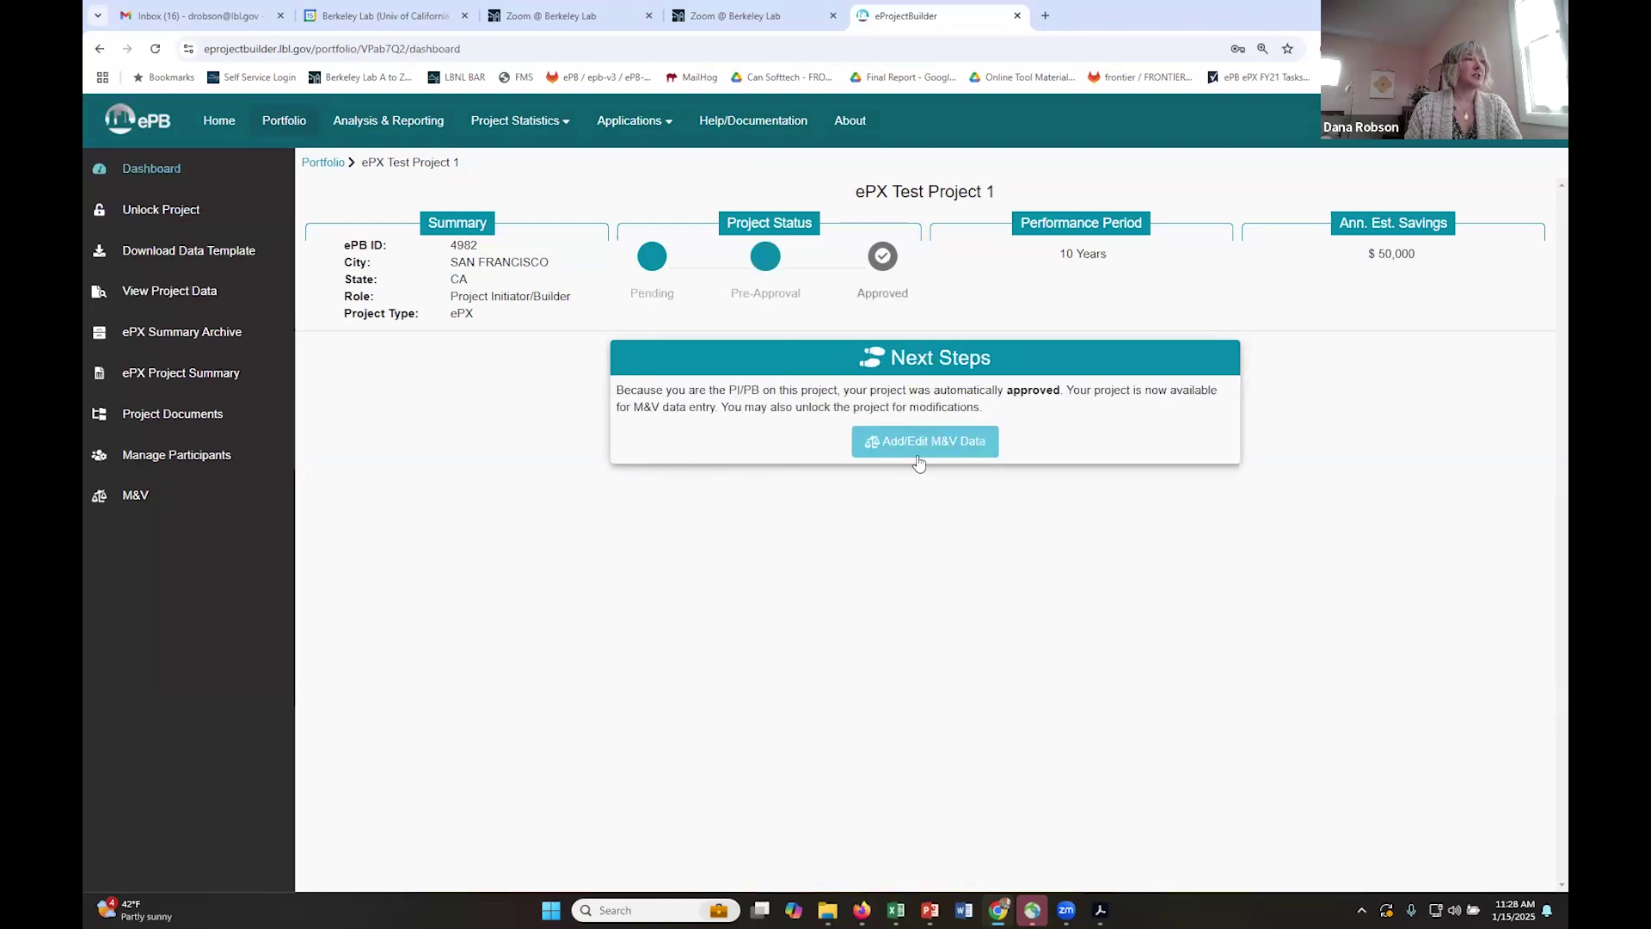
# - Open ePX Test Project 1's M&V Summary and download the blank ePX M&V upload template
pyautogui.click(923, 442)
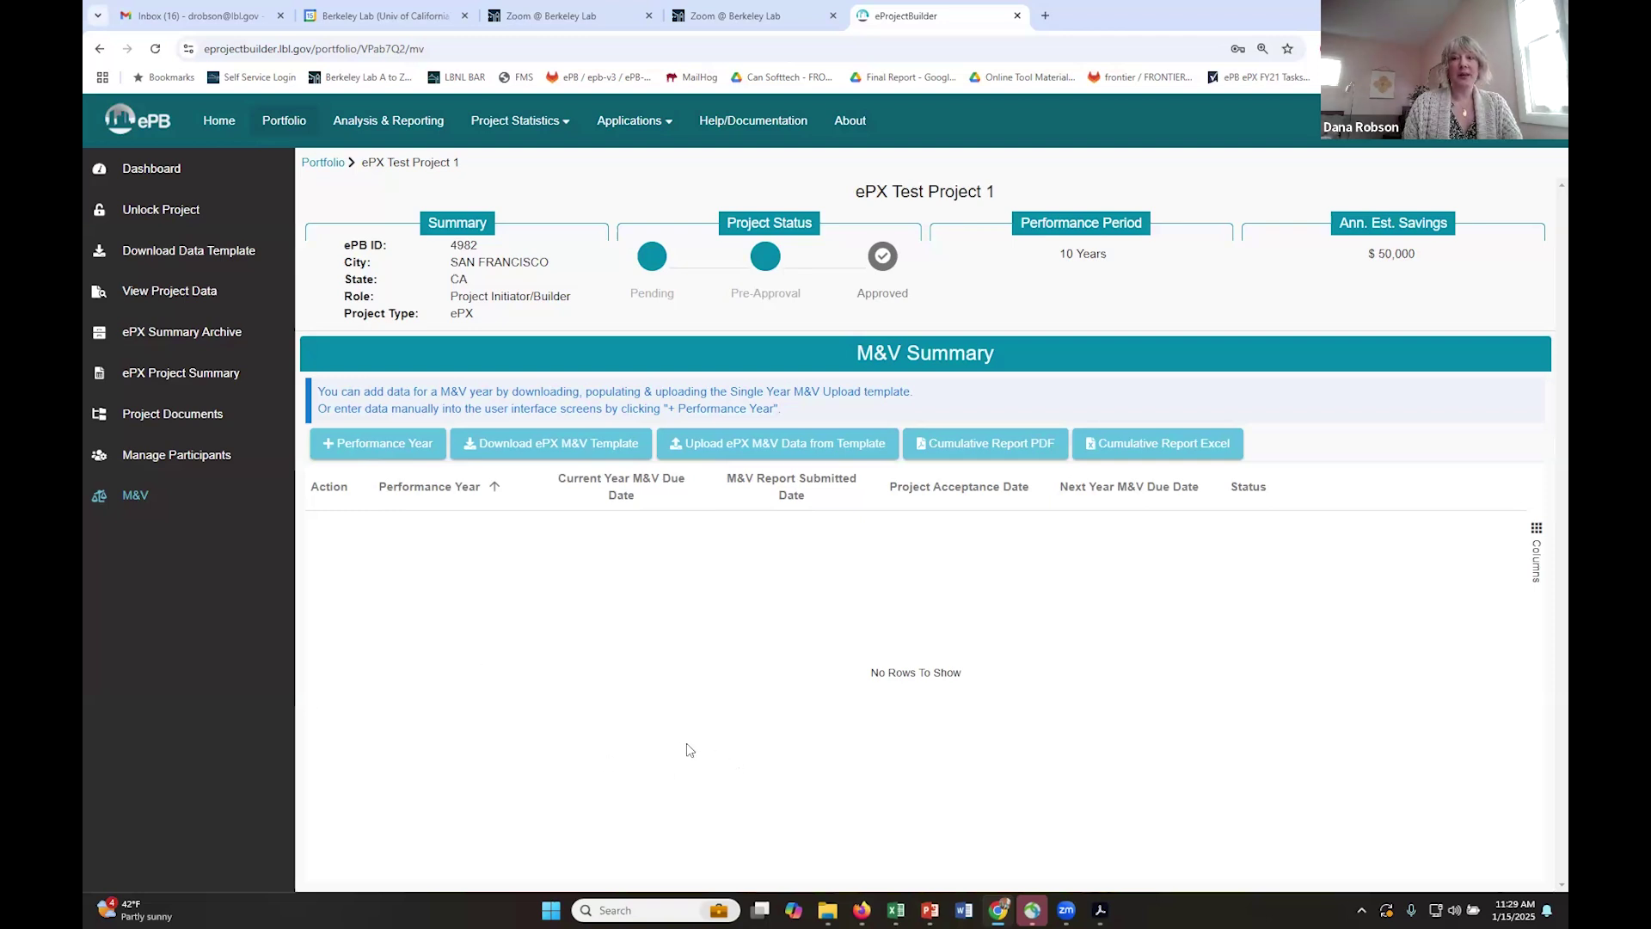
pyautogui.click(559, 450)
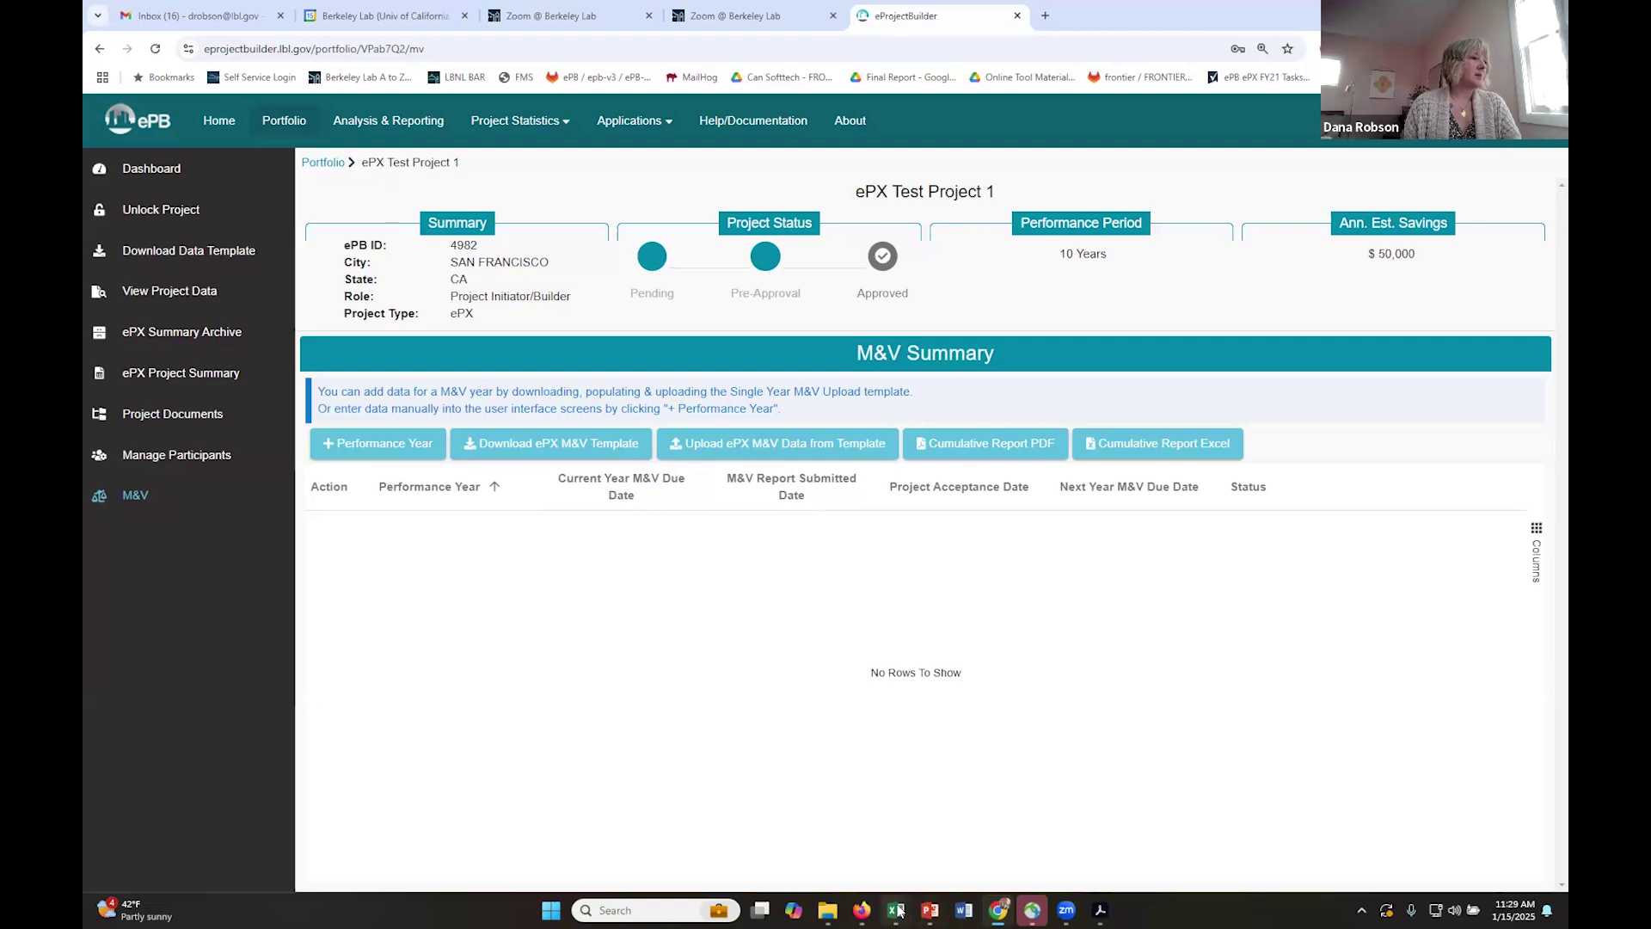
pyautogui.moveTo(898, 909)
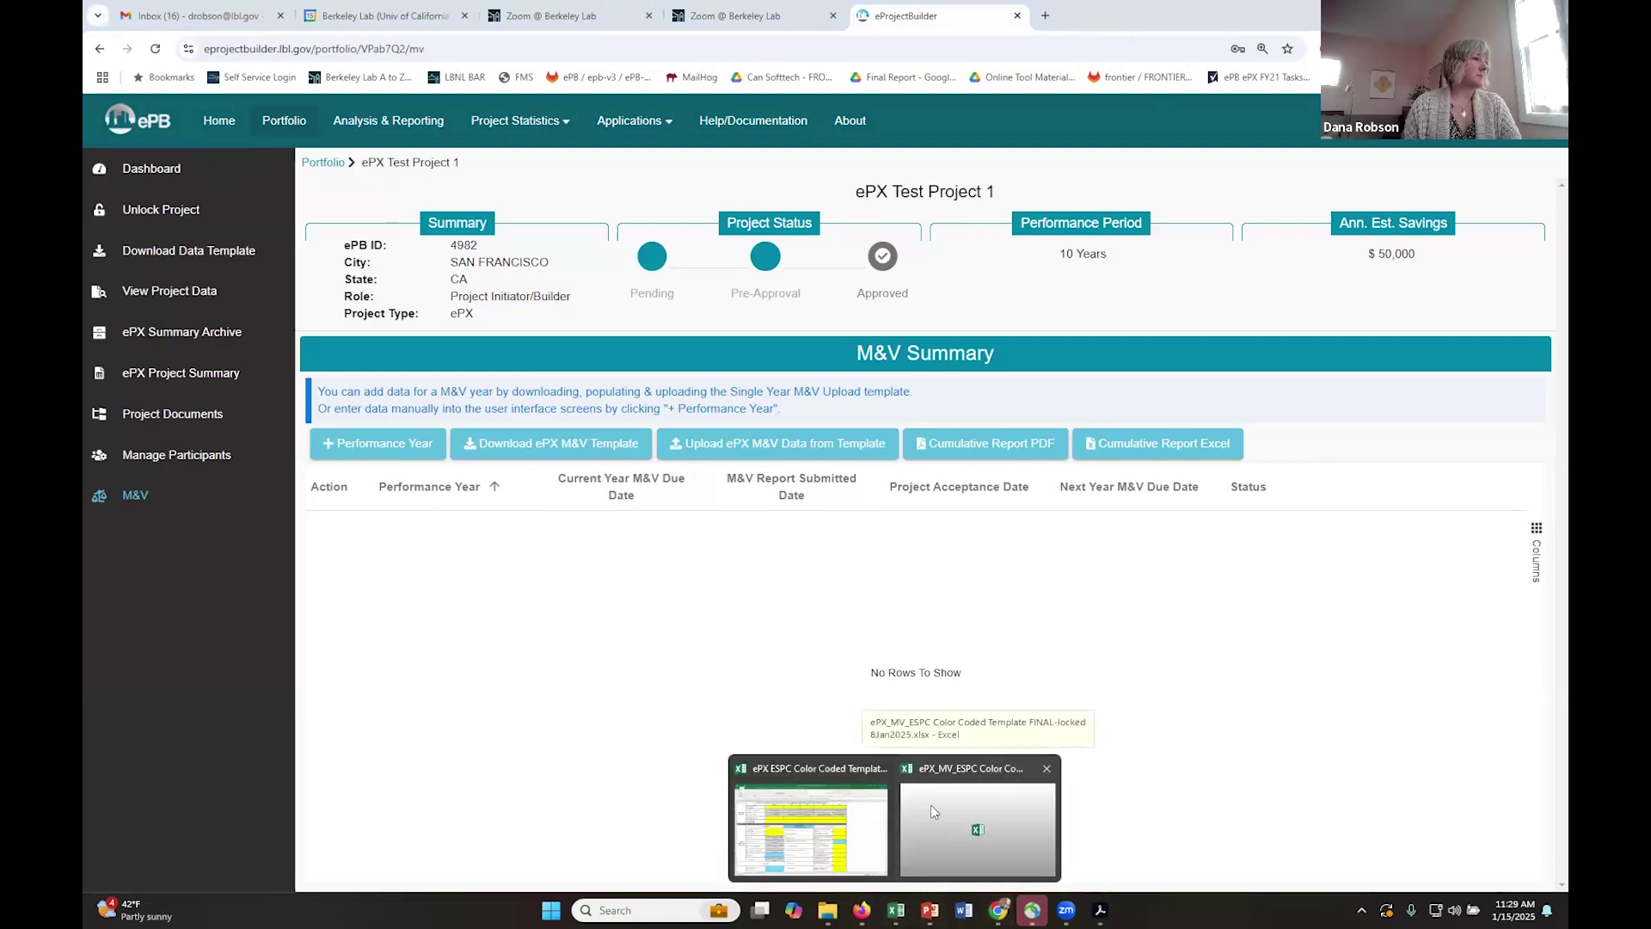
# - Bring the ePX_MV_ESPC Annual Performance Period M&V Upload Template workbook to the front in Excel
pyautogui.click(991, 830)
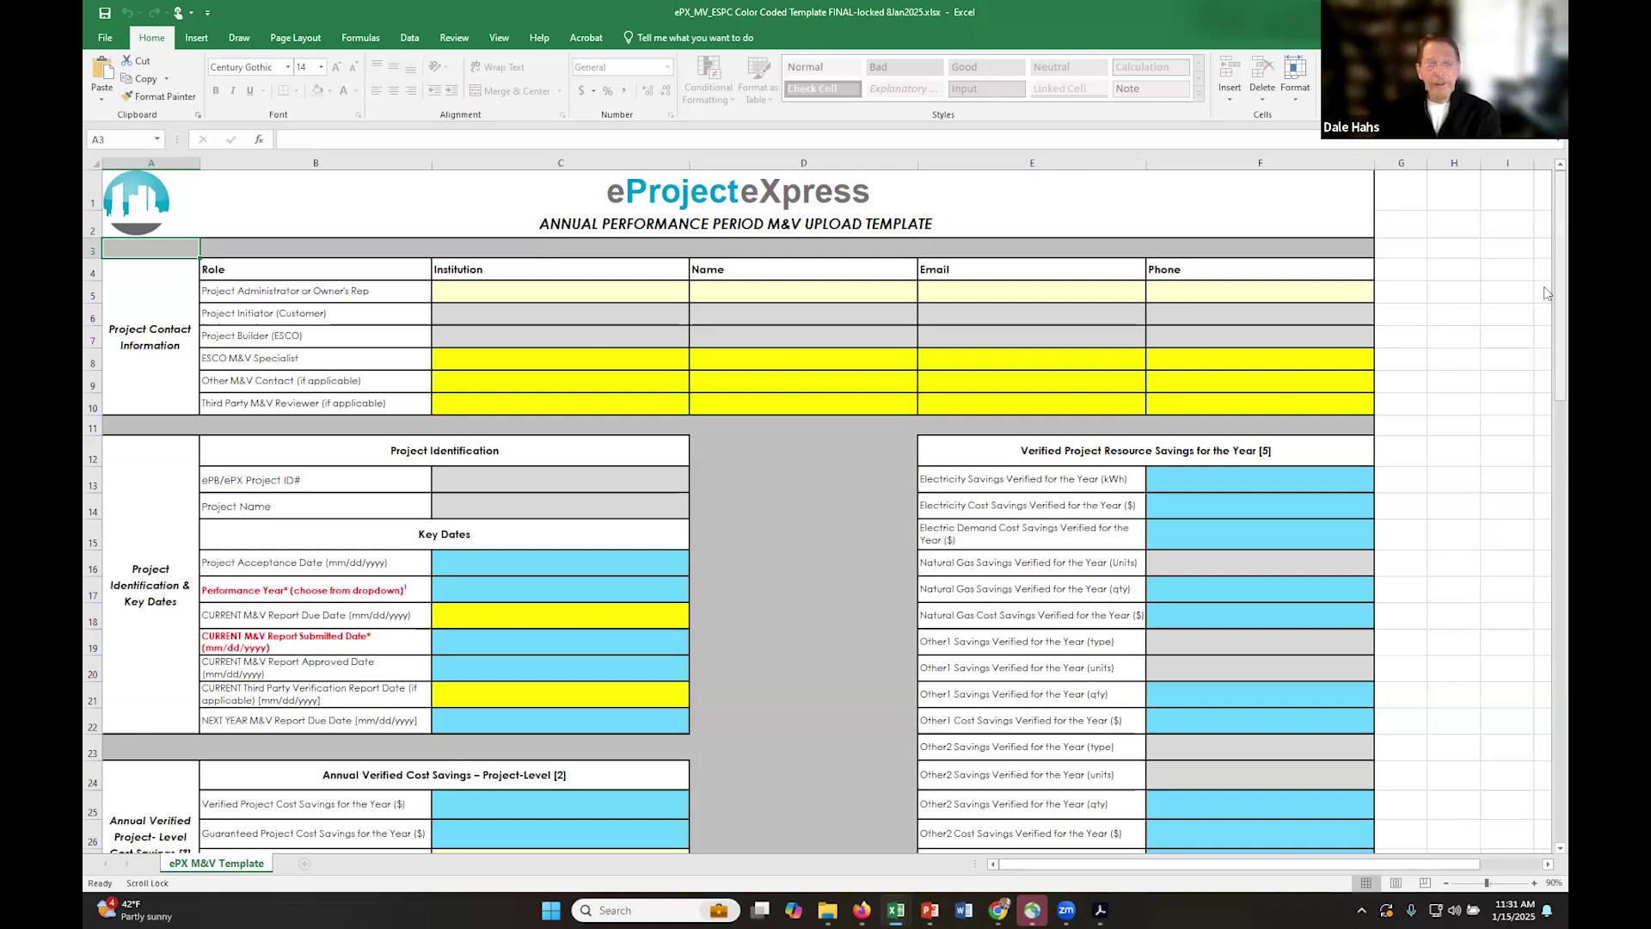
pyautogui.scroll(-1, 1545, 306)
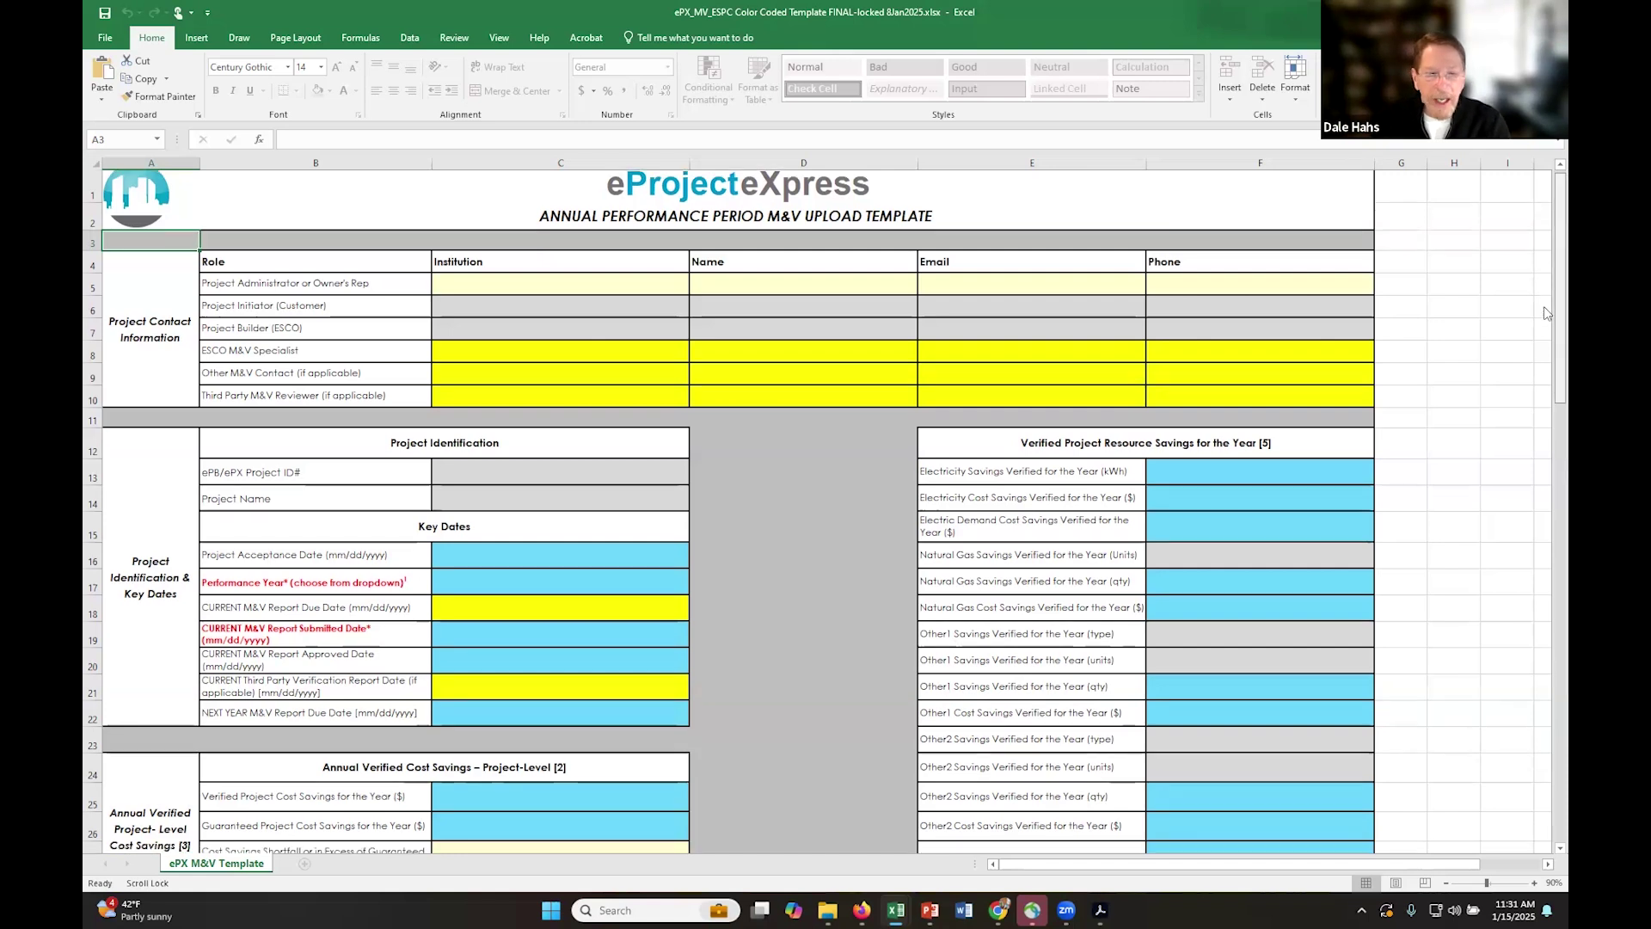
pyautogui.scroll(-1, 1545, 337)
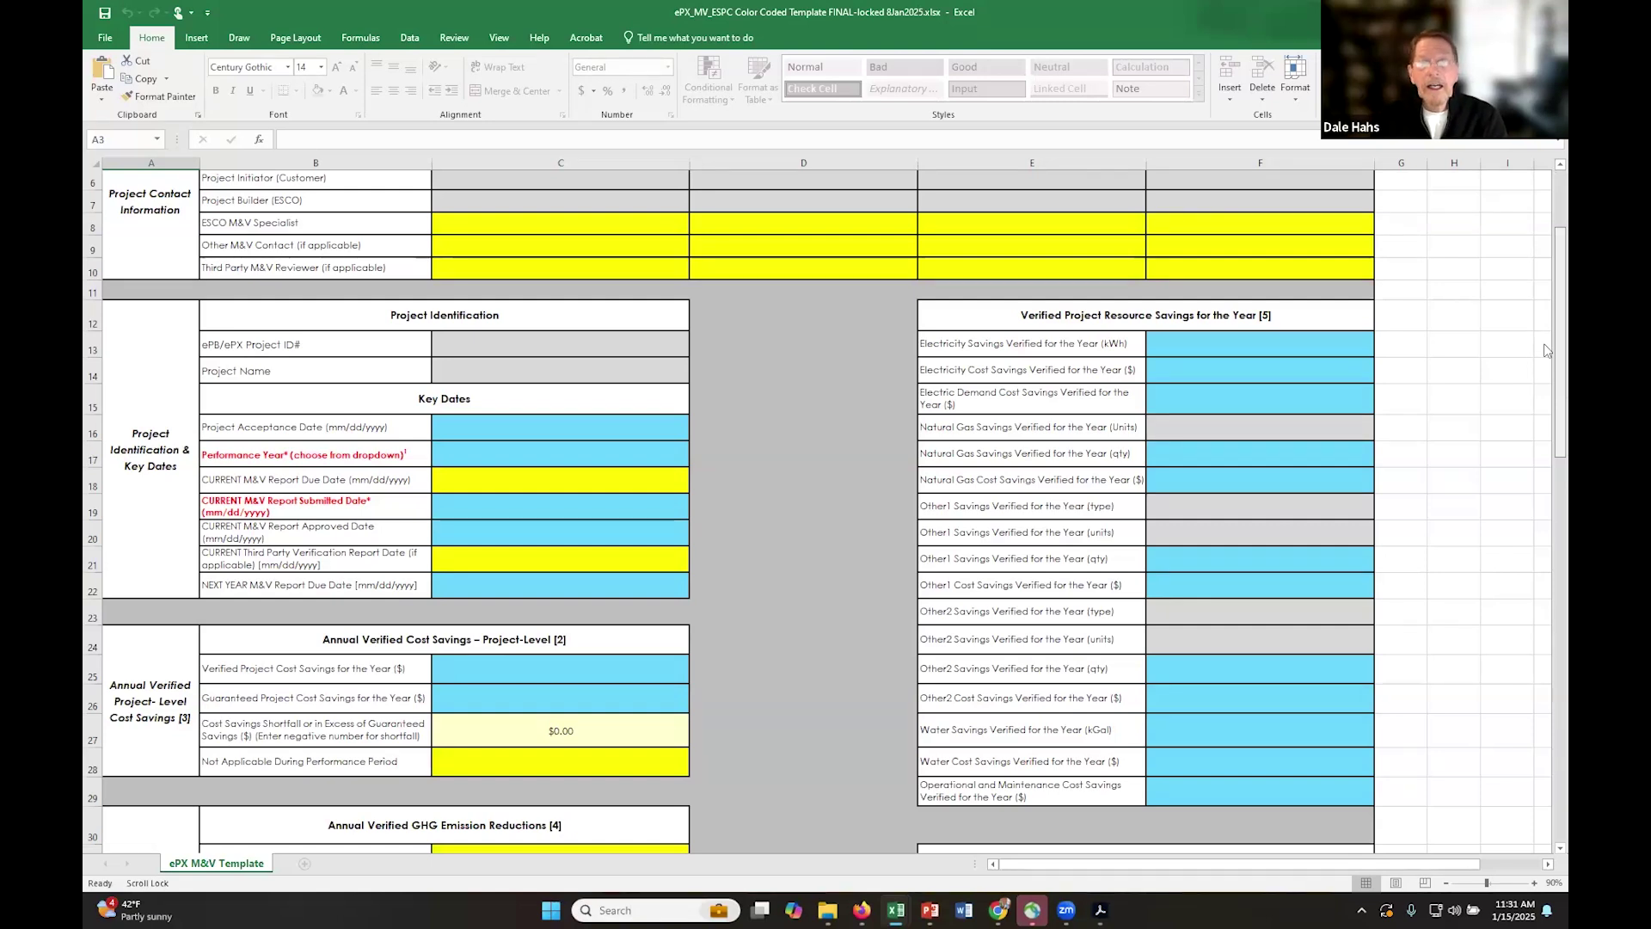
pyautogui.scroll(1, 1544, 345)
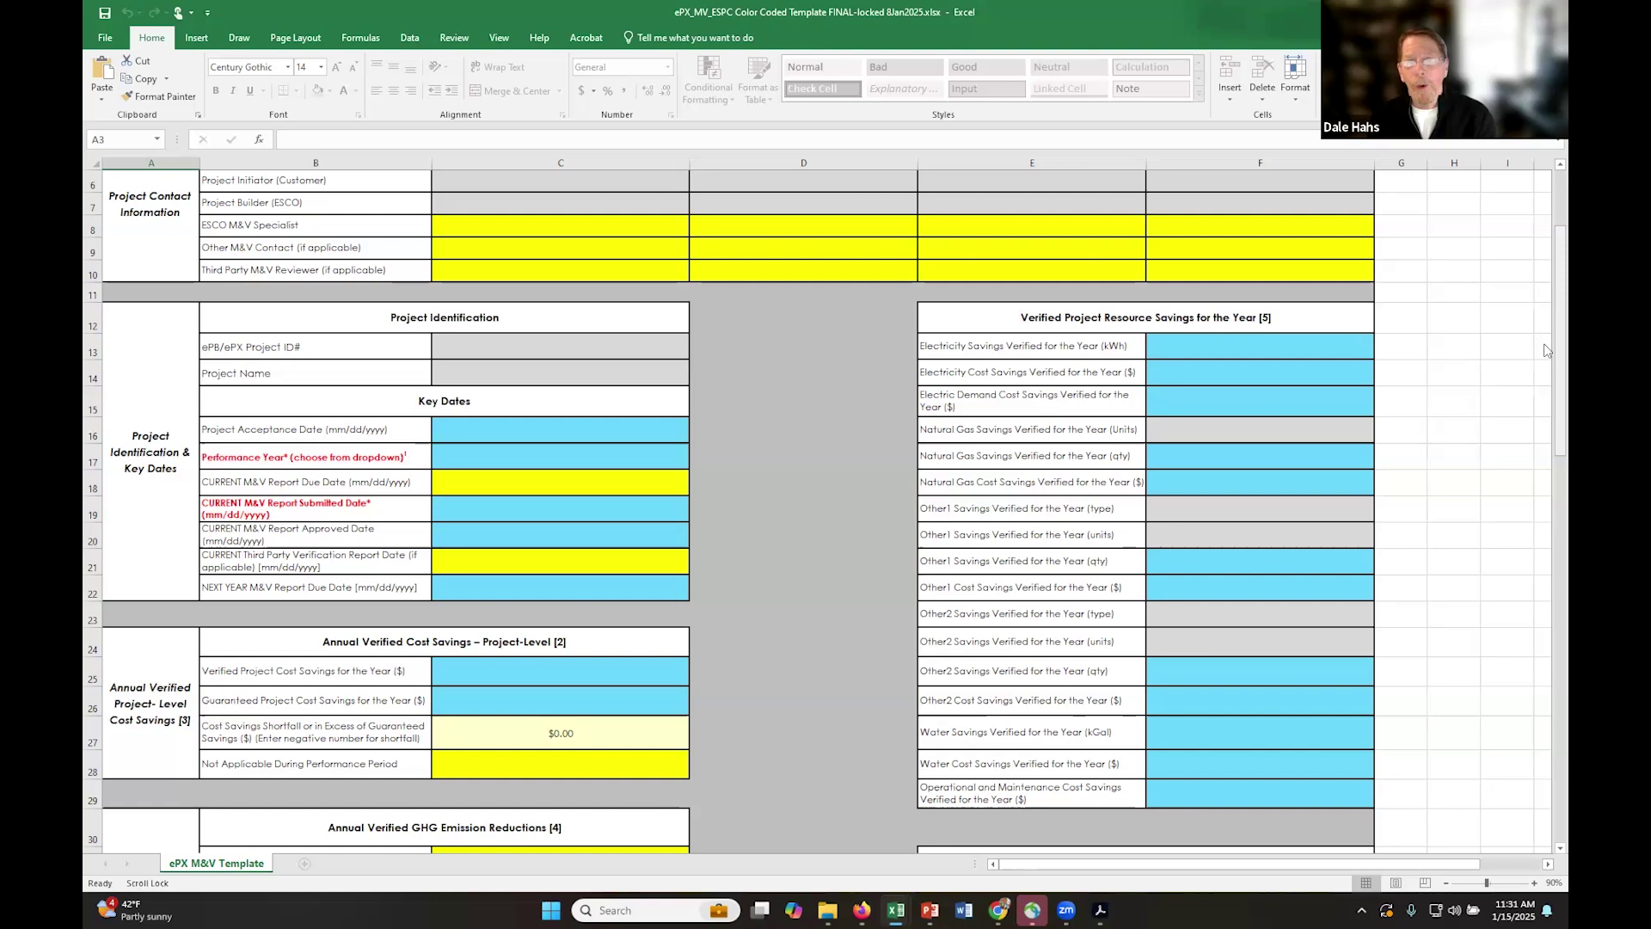
pyautogui.moveTo(1545, 344); pyautogui.dragTo(1544, 343)
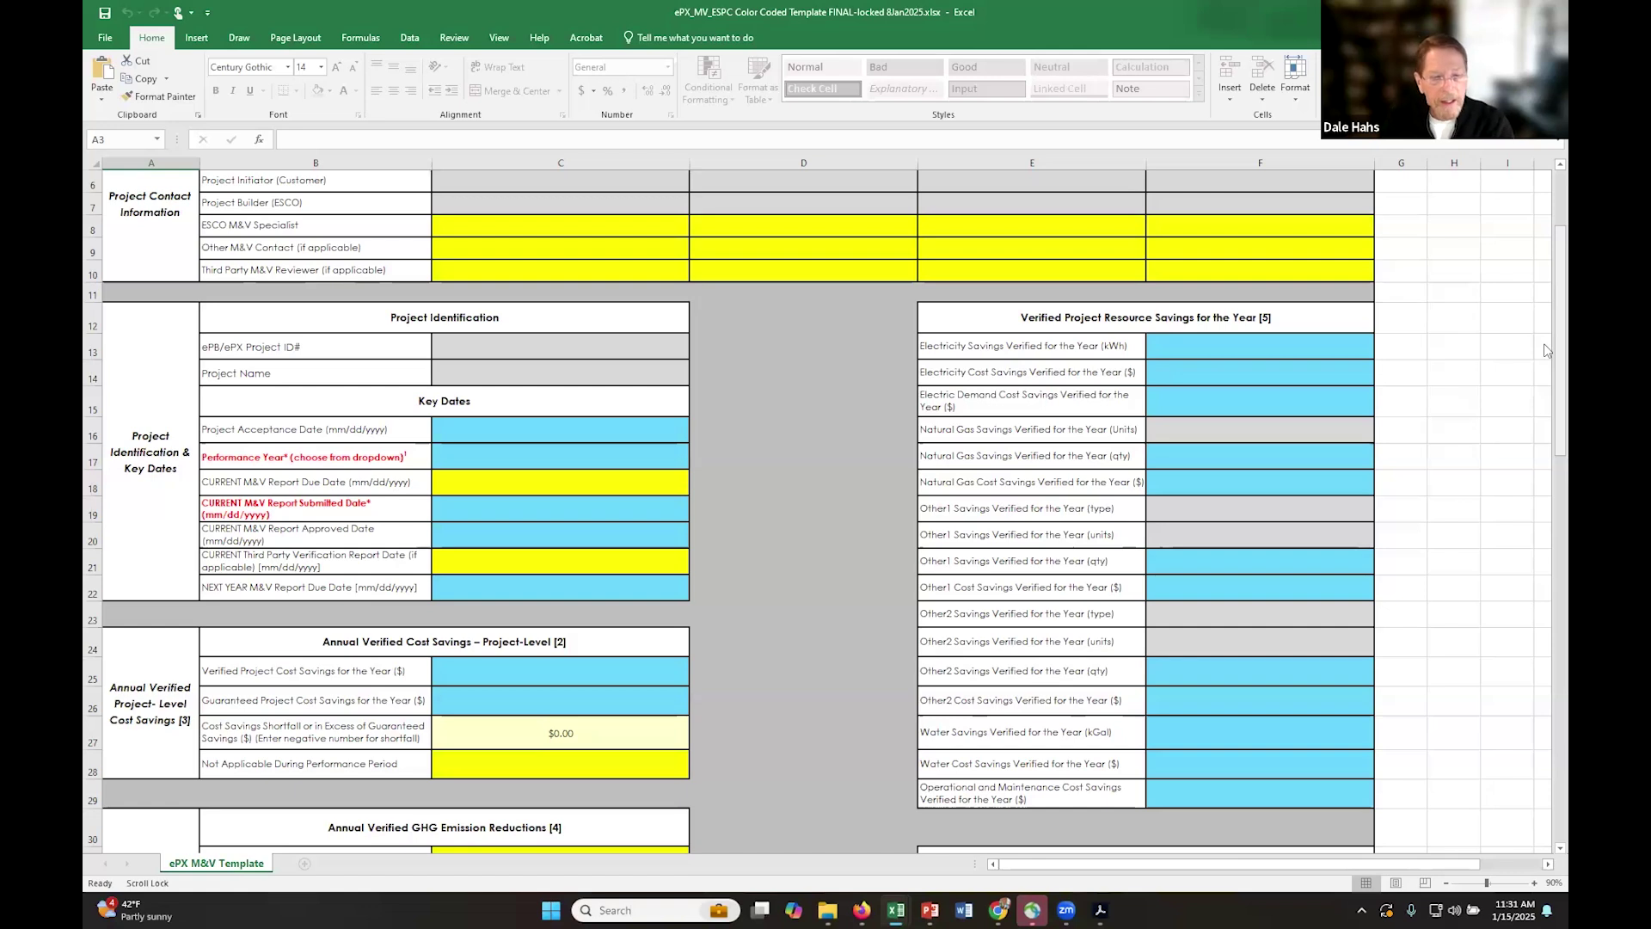
pyautogui.moveTo(1545, 351); pyautogui.dragTo(1547, 440)
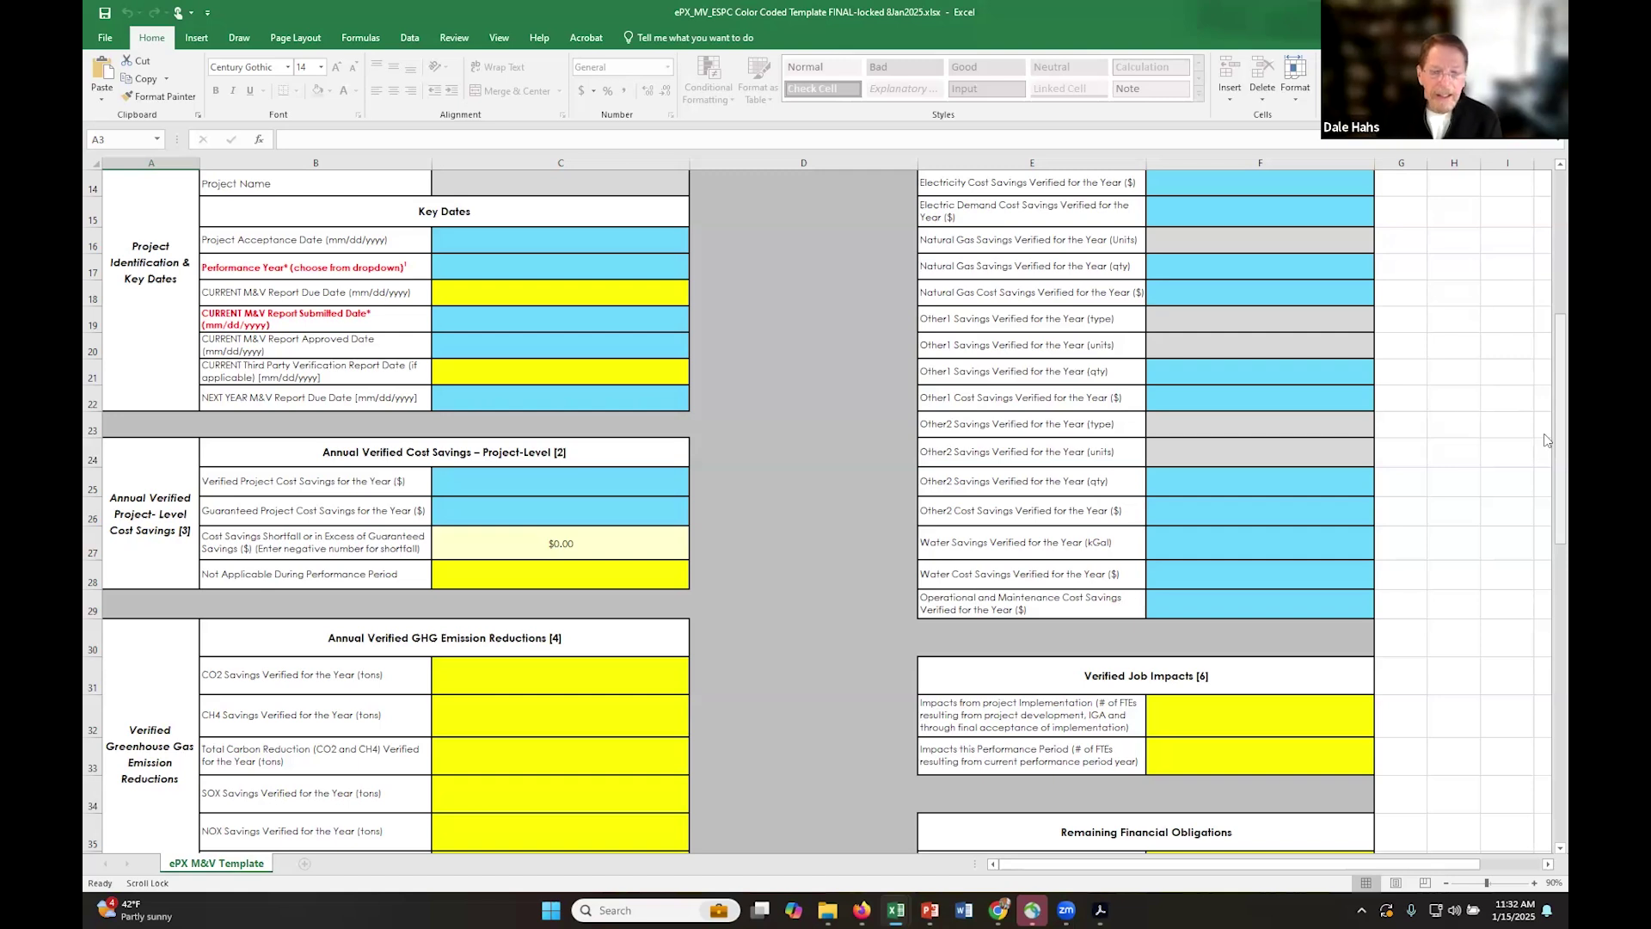
pyautogui.moveTo(1544, 441); pyautogui.dragTo(1547, 534)
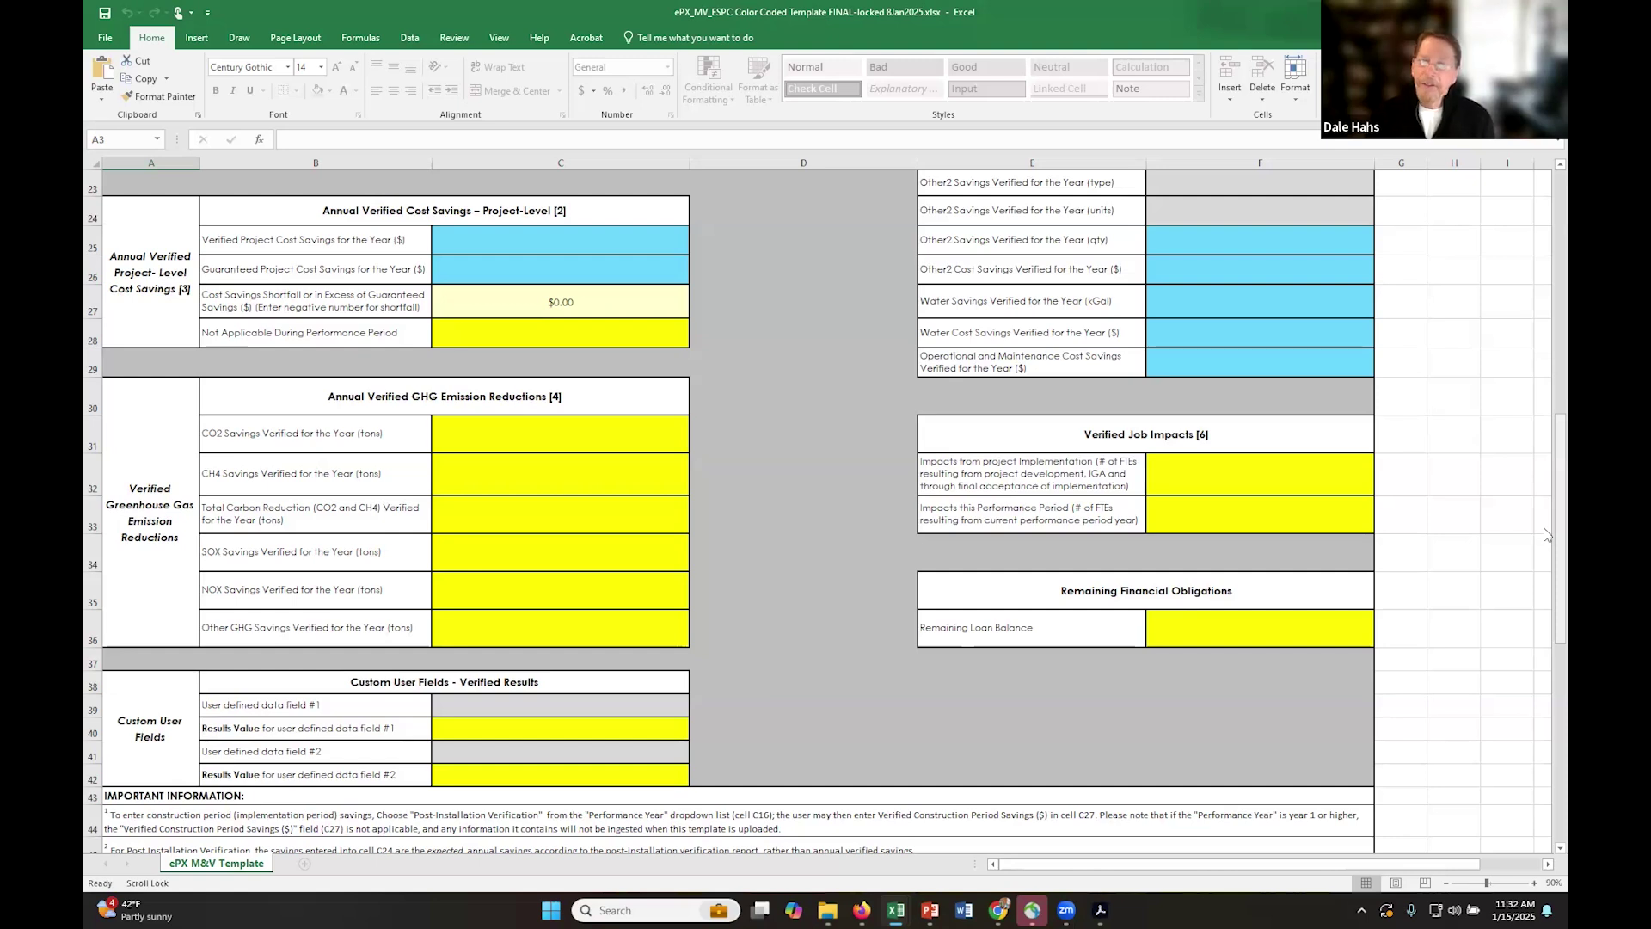
pyautogui.moveTo(1545, 534); pyautogui.dragTo(1544, 321)
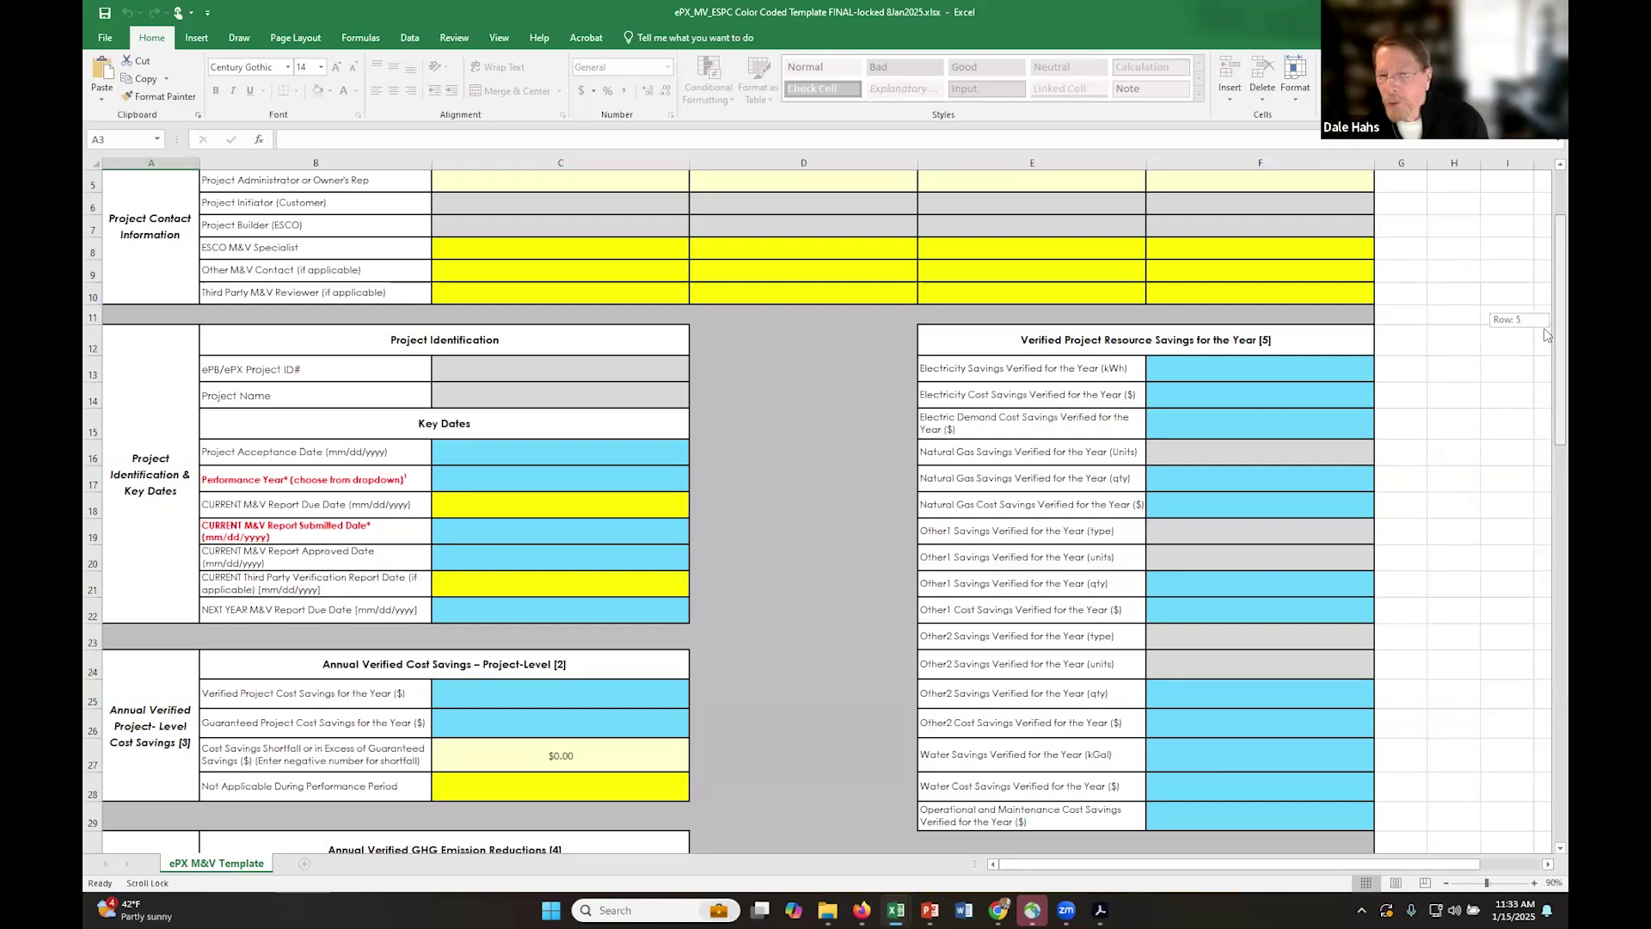
pyautogui.scroll(-1, 1545, 328)
pyautogui.moveTo(1546, 403); pyautogui.dragTo(1545, 440)
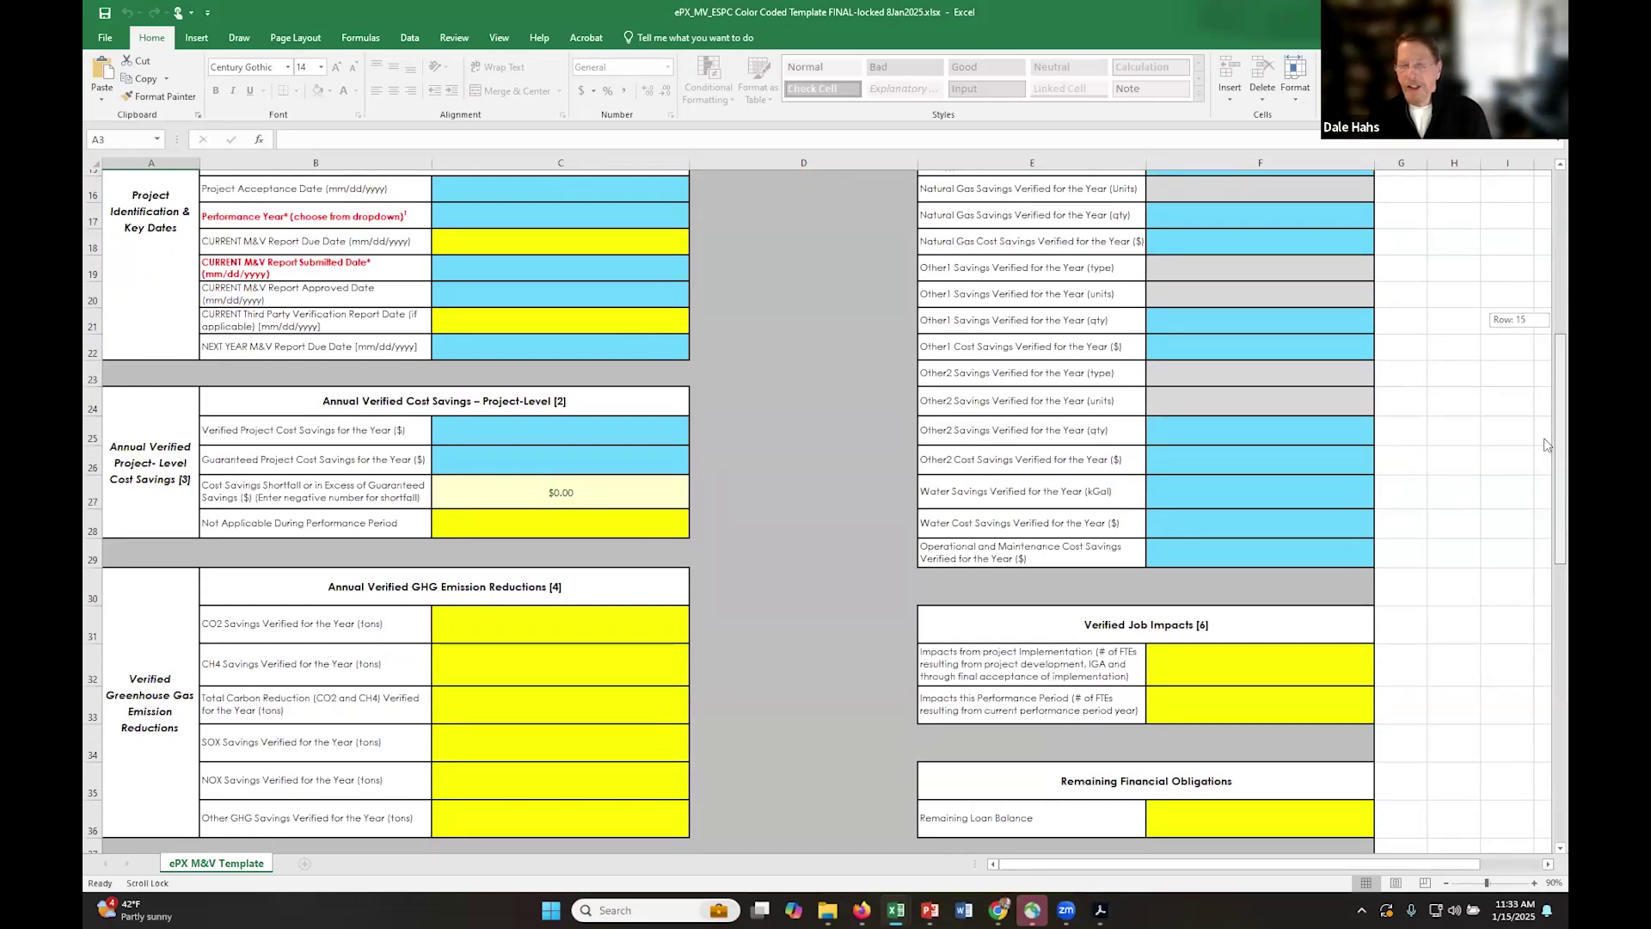
pyautogui.moveTo(1544, 443); pyautogui.dragTo(1544, 480)
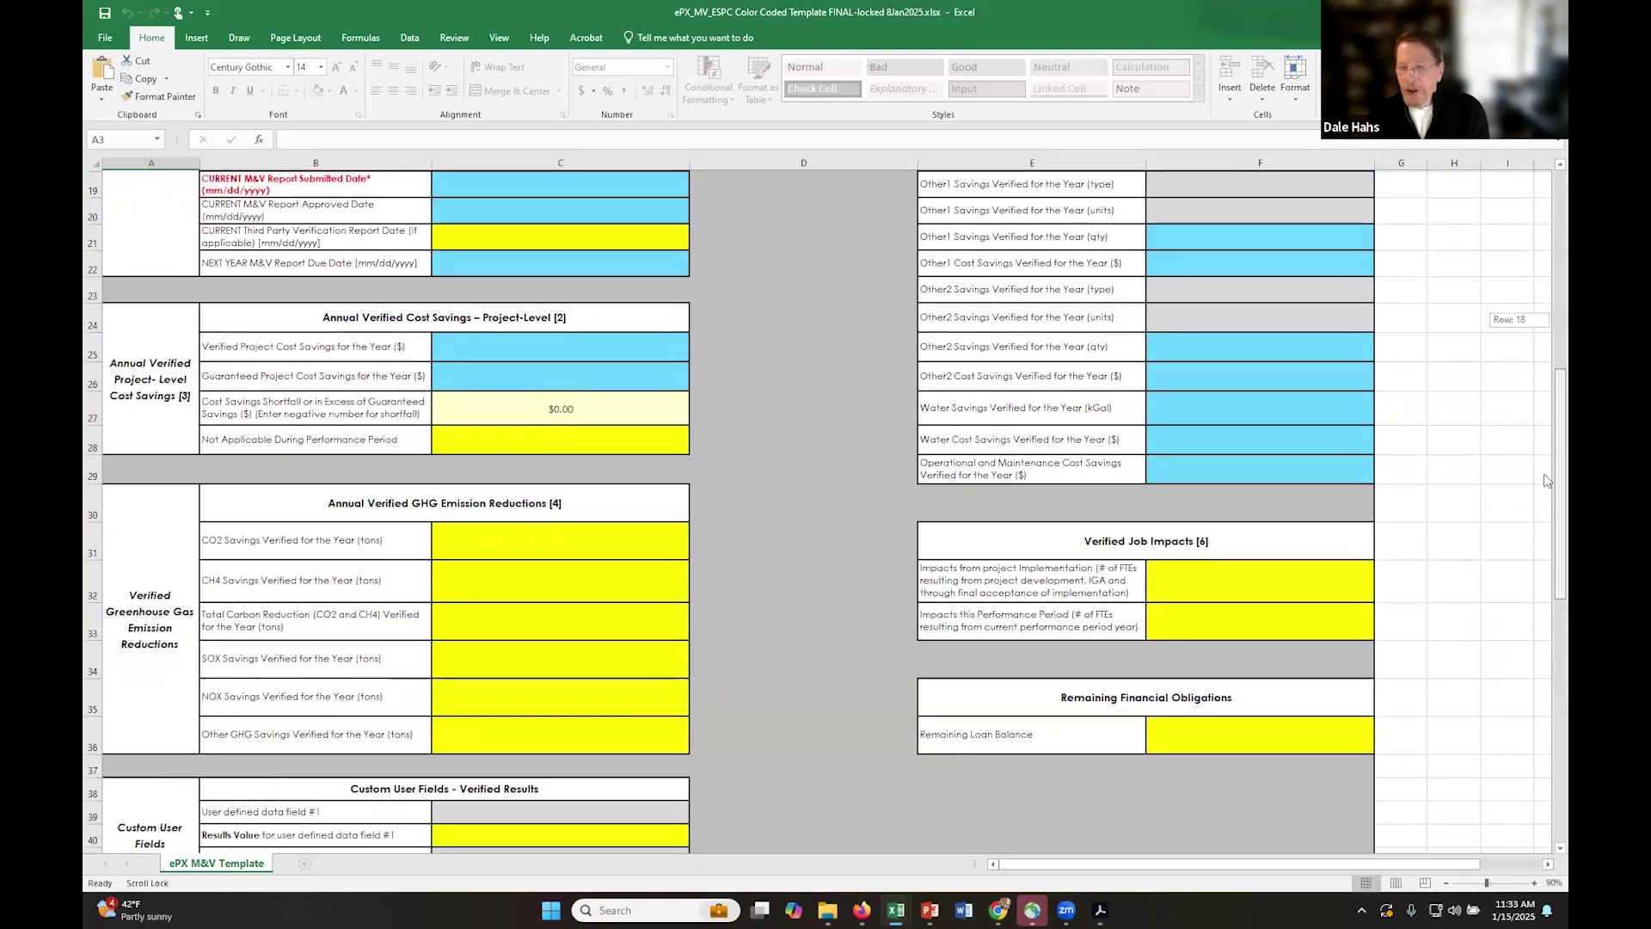
pyautogui.moveTo(1545, 480); pyautogui.dragTo(1545, 651)
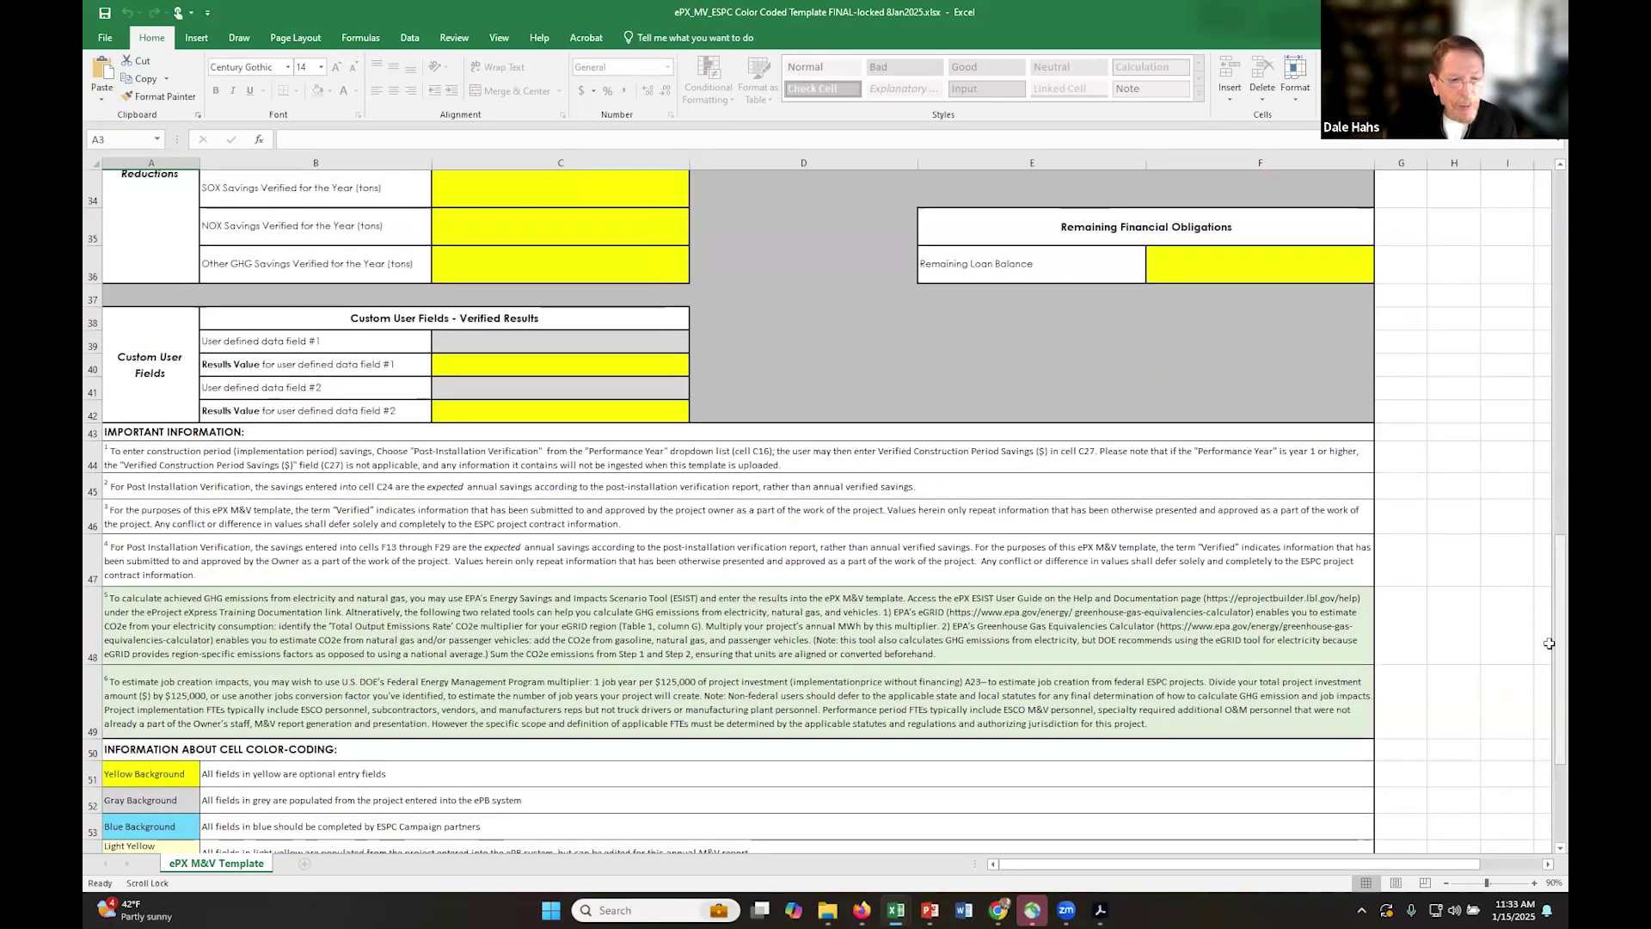
pyautogui.click(482, 684)
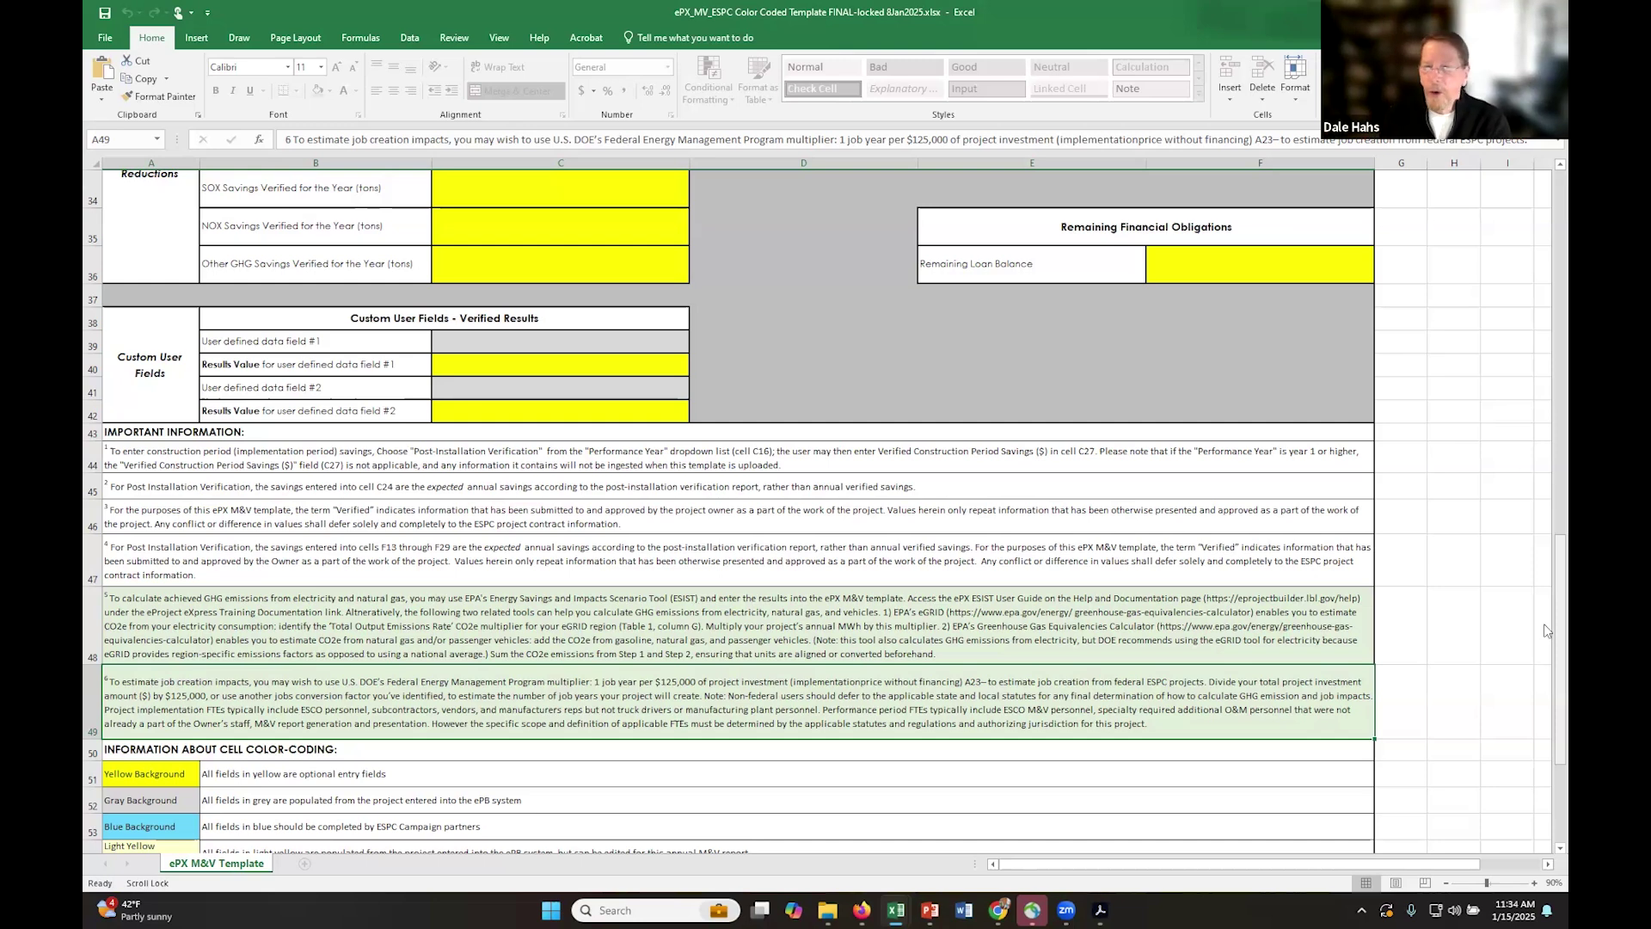
pyautogui.moveTo(1545, 623); pyautogui.dragTo(1547, 437)
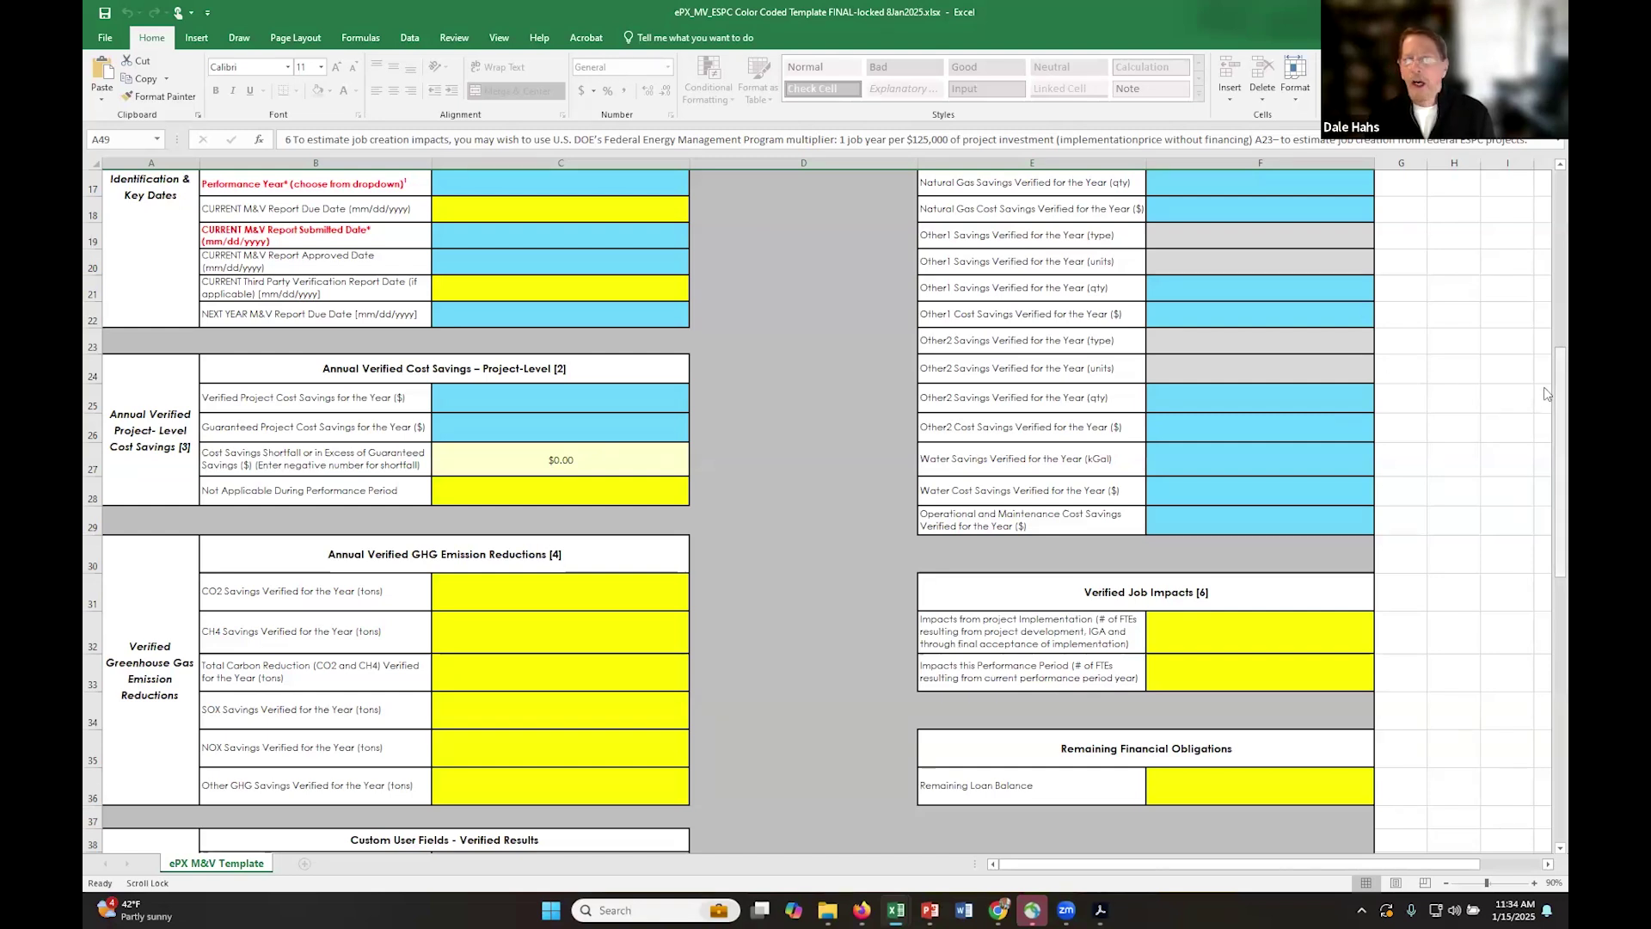
# - Scroll back to the top of the blank template and switch to ePB's M&V Summary
pyautogui.moveTo(1547, 394); pyautogui.dragTo(1544, 206)
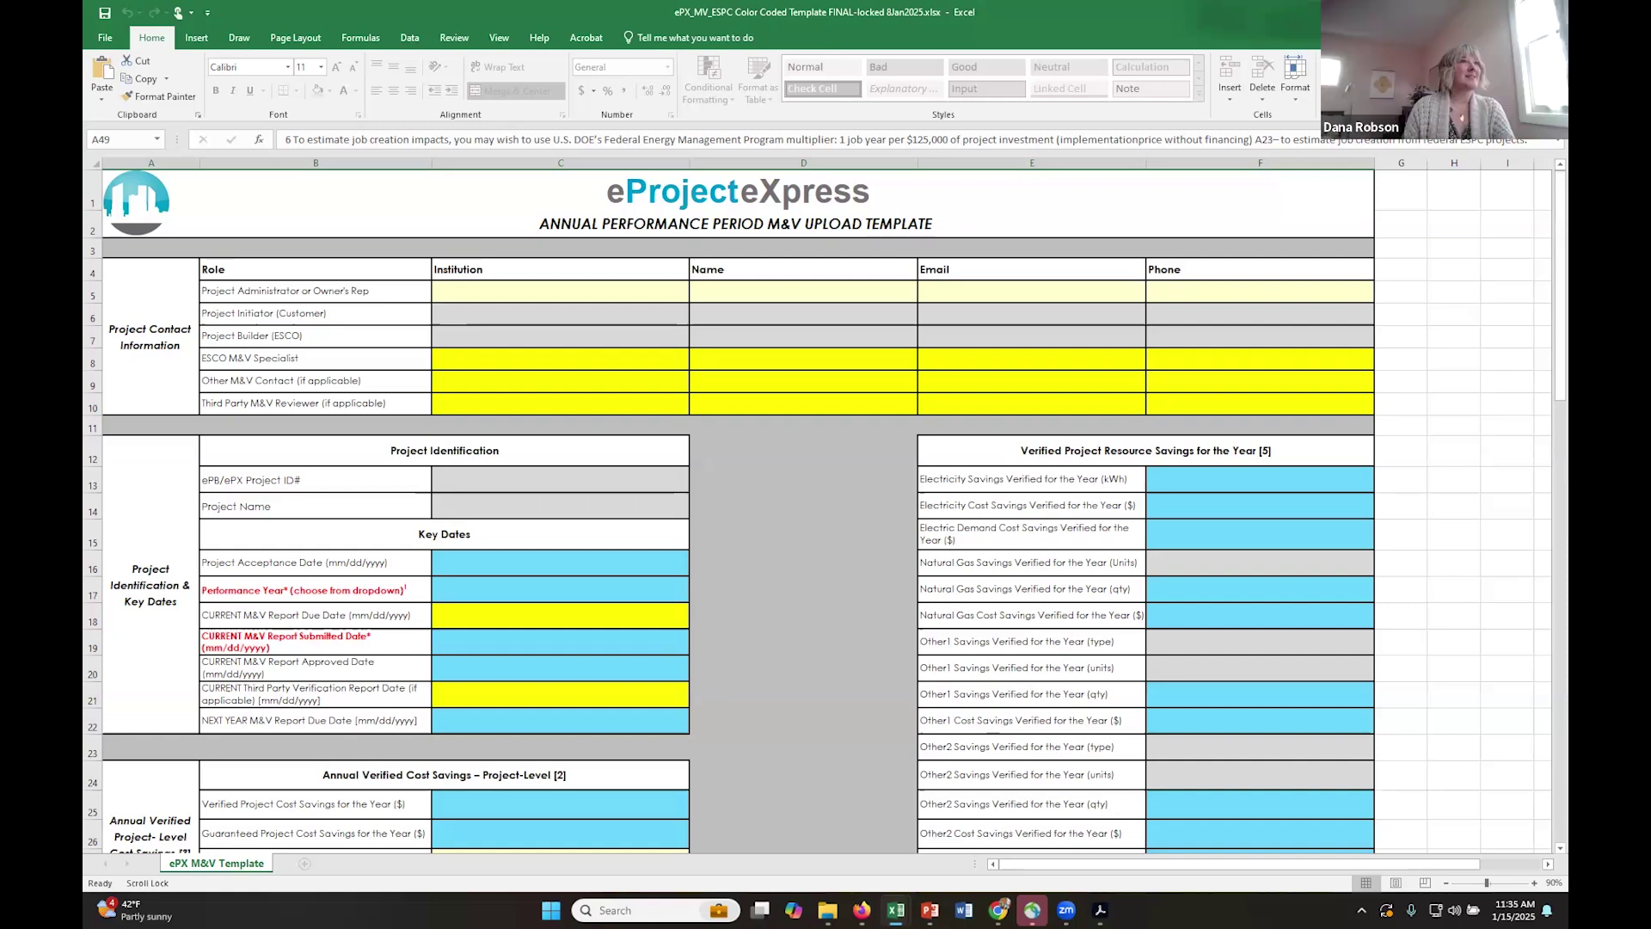
pyautogui.click(998, 910)
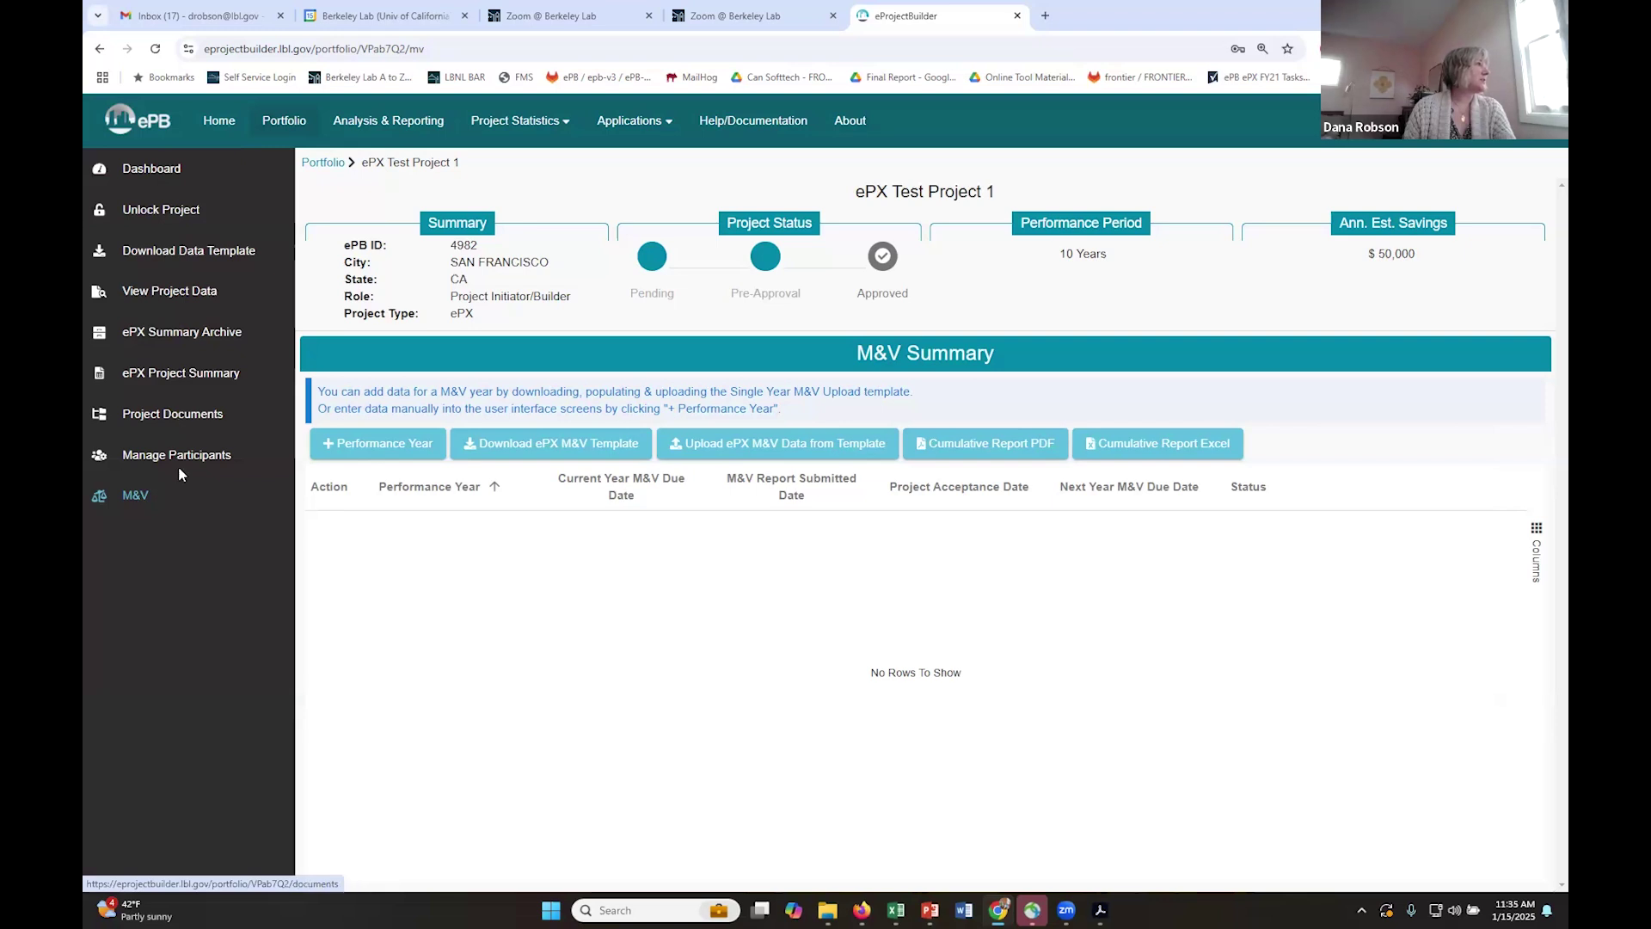
# - Upload the ePX_MV_DEMO YEAR2 template to ePX Test Project 1; it fails on an ePB ID mismatch in C13
pyautogui.click(718, 447)
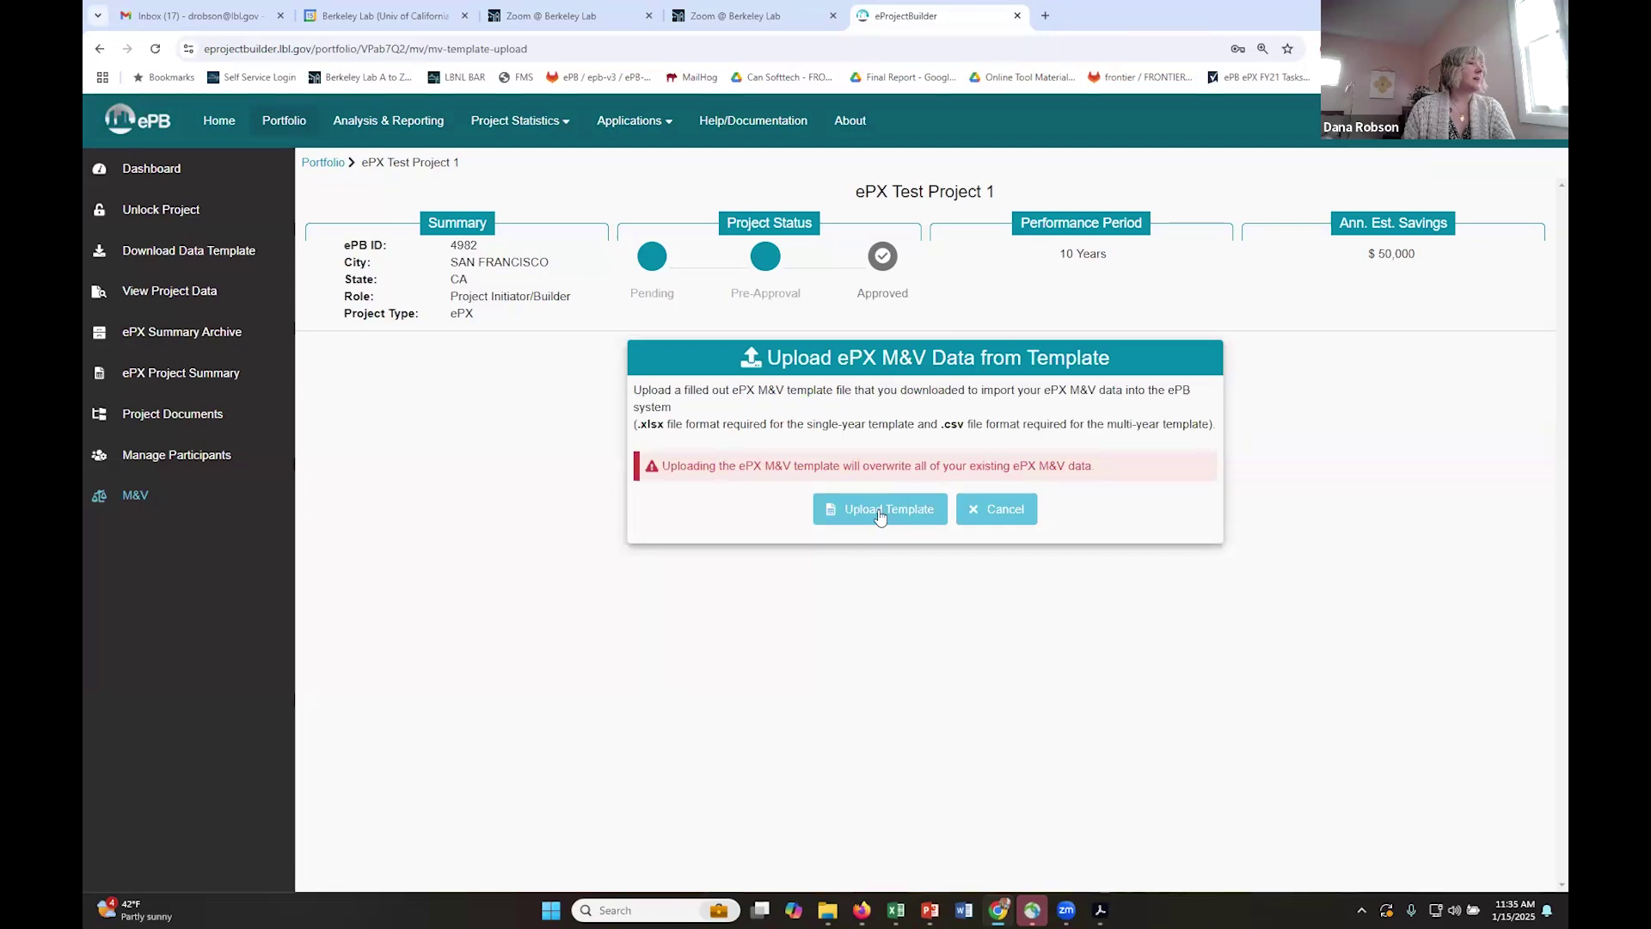
pyautogui.click(879, 511)
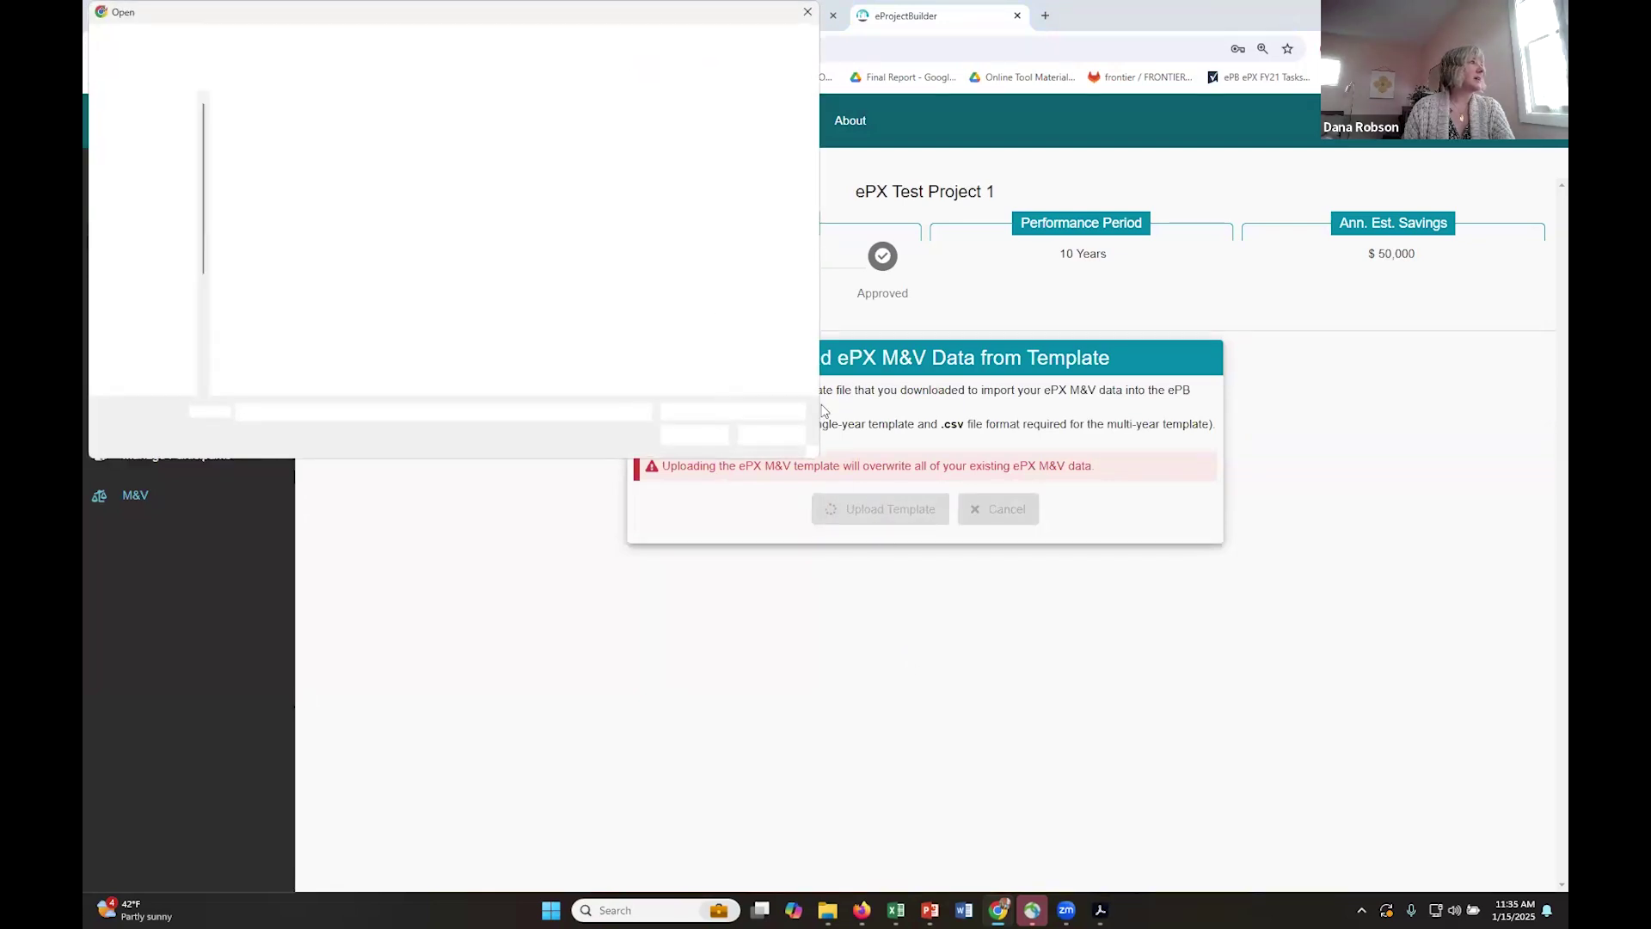
pyautogui.doubleClick(316, 148)
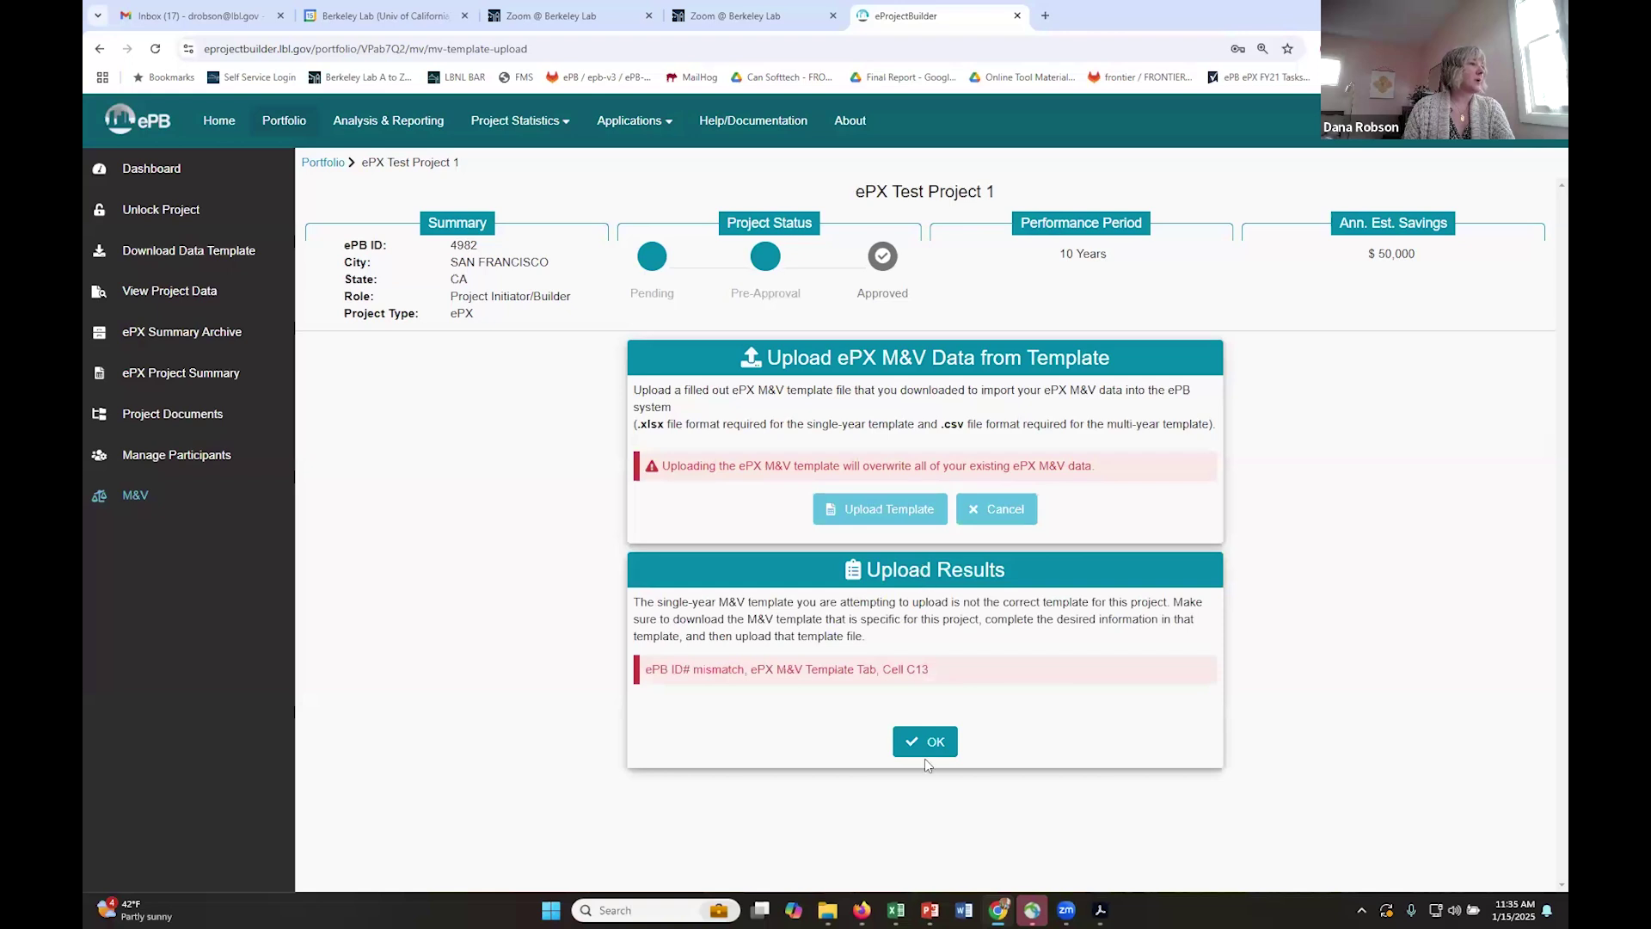
# - Dismiss the ePB ID mismatch upload error and return to the Portfolio project list
pyautogui.click(931, 743)
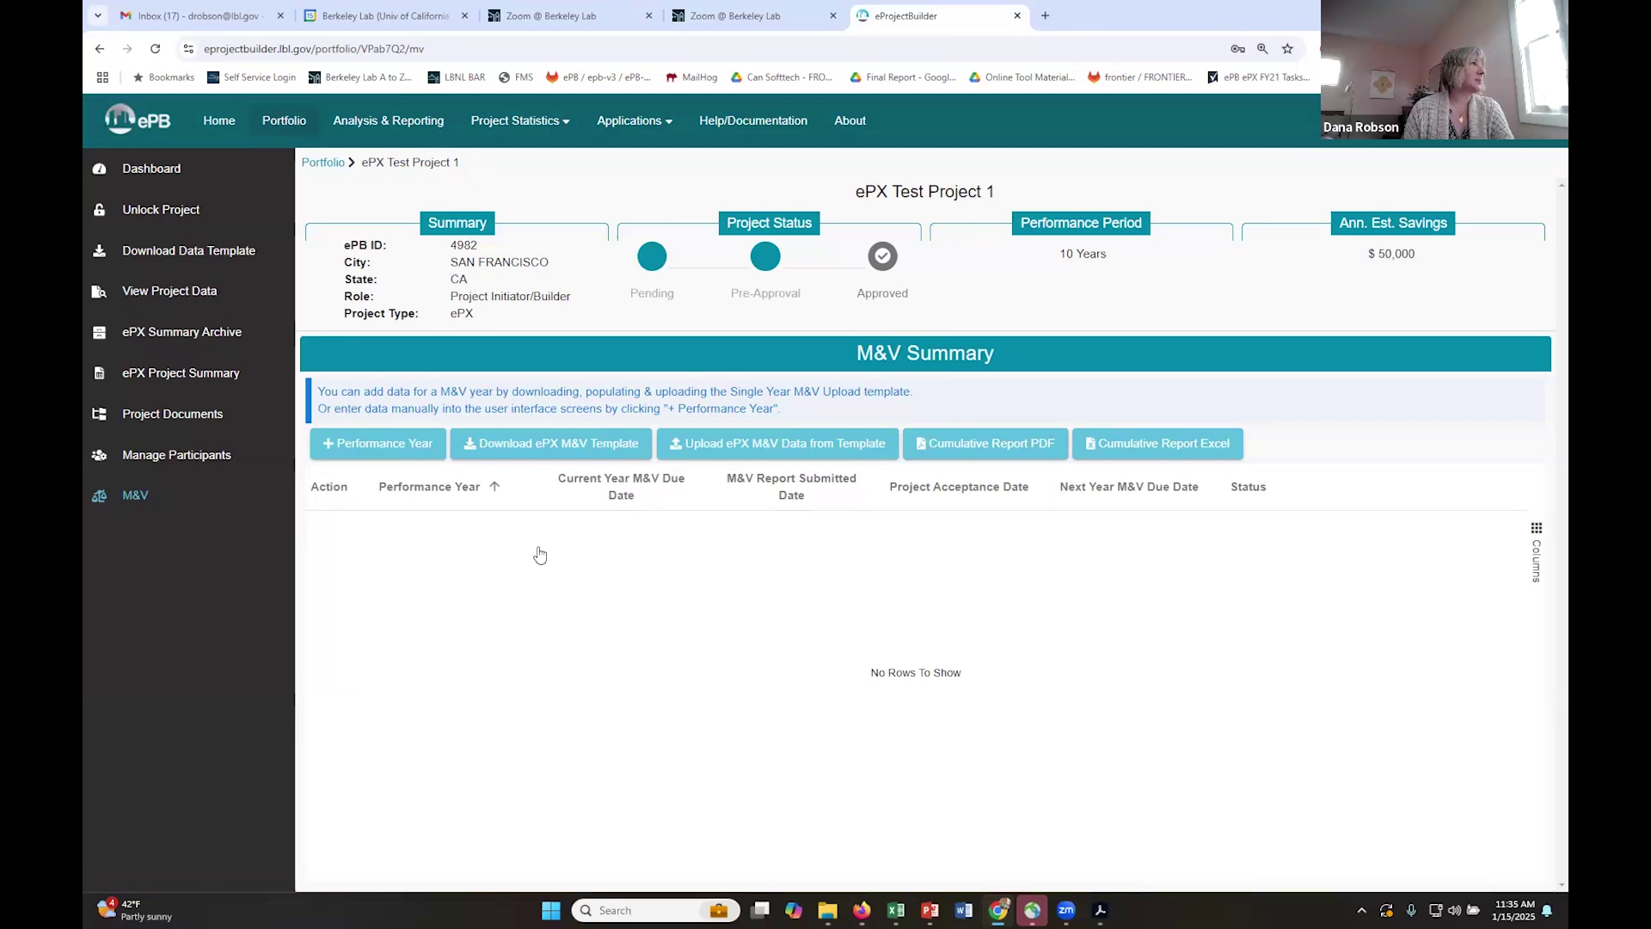
pyautogui.click(286, 124)
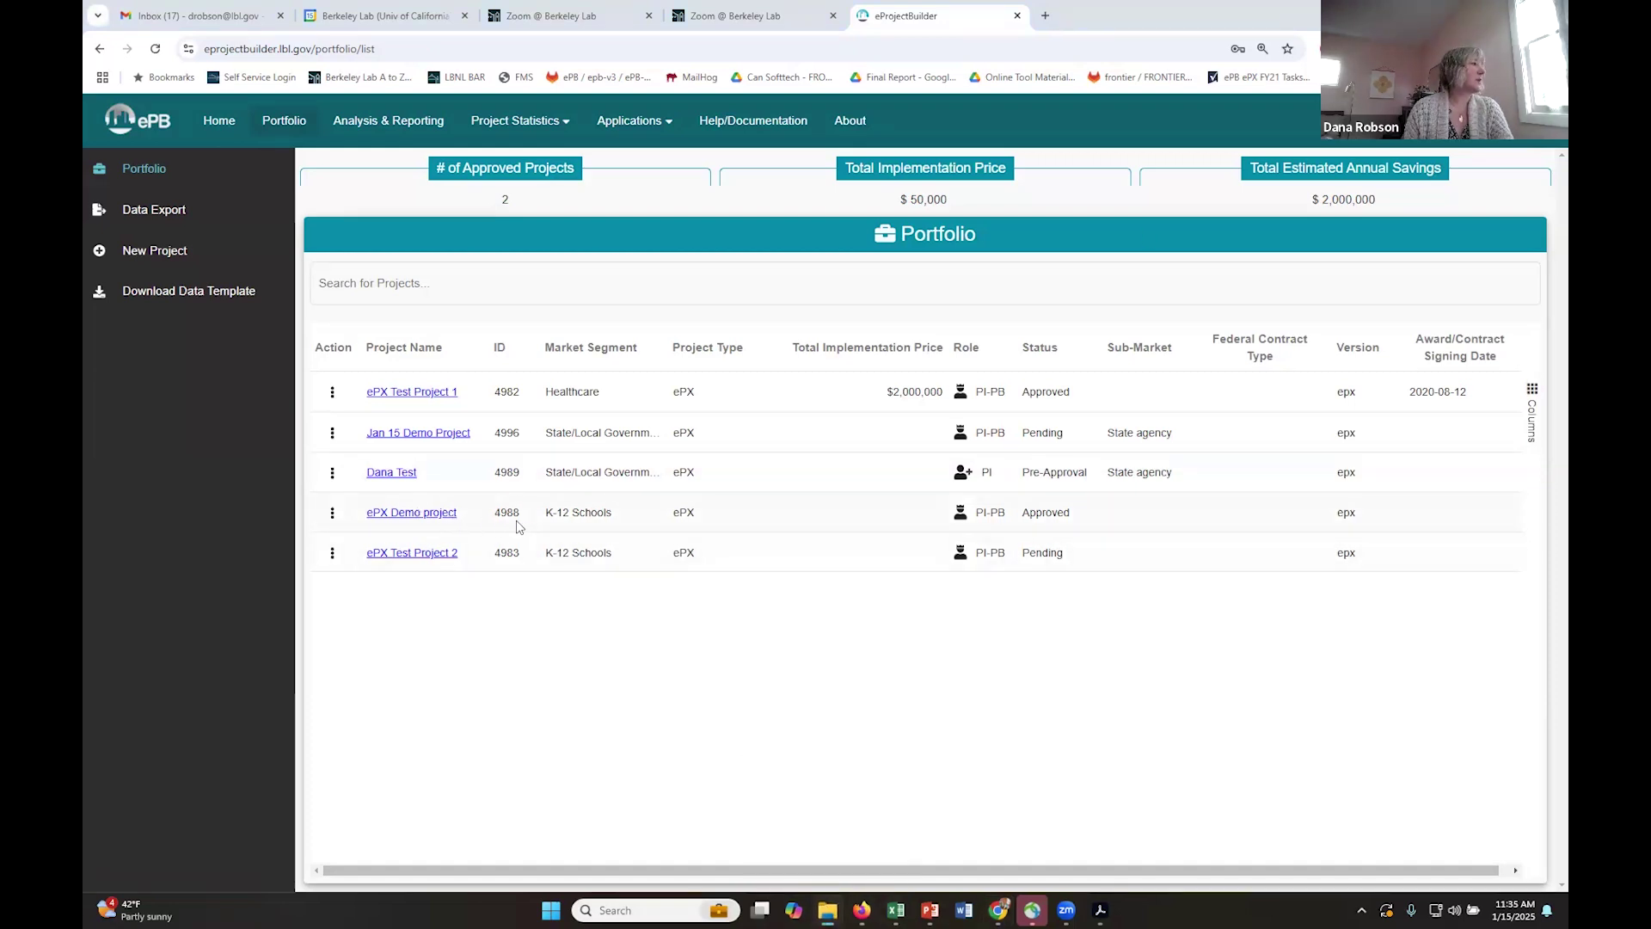
# - In the ePX Demo project's M&V data, upload ePX_MV_DEMO YEAR2 Upload_Template_4988_2025_1_14.xlsx
pyautogui.click(437, 514)
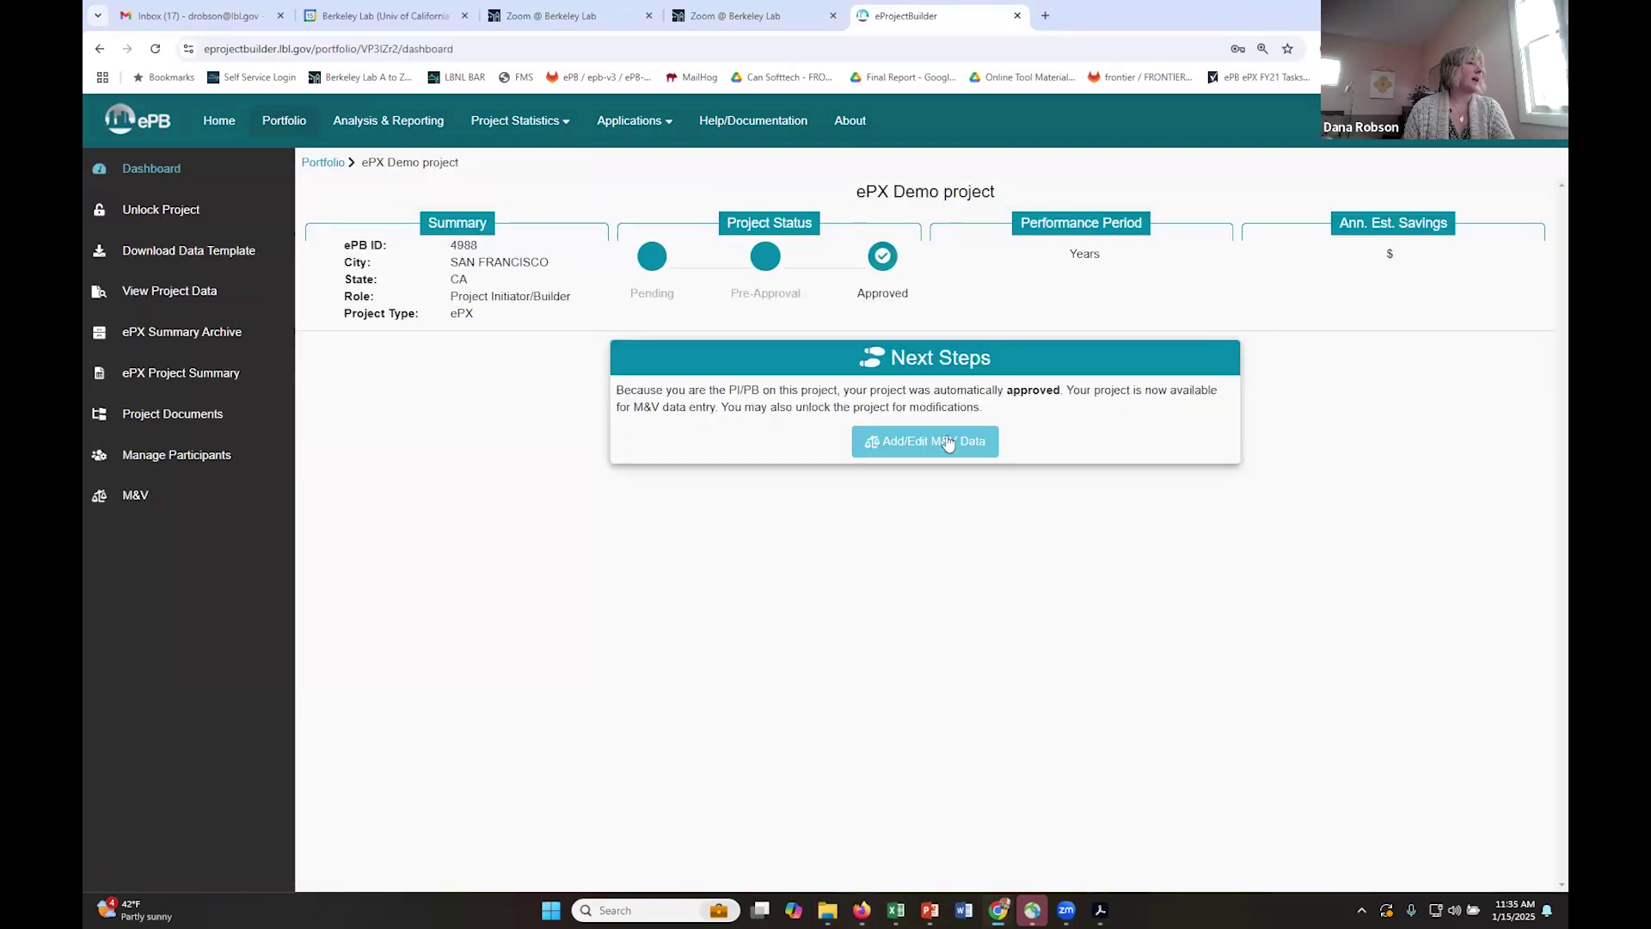
pyautogui.click(948, 444)
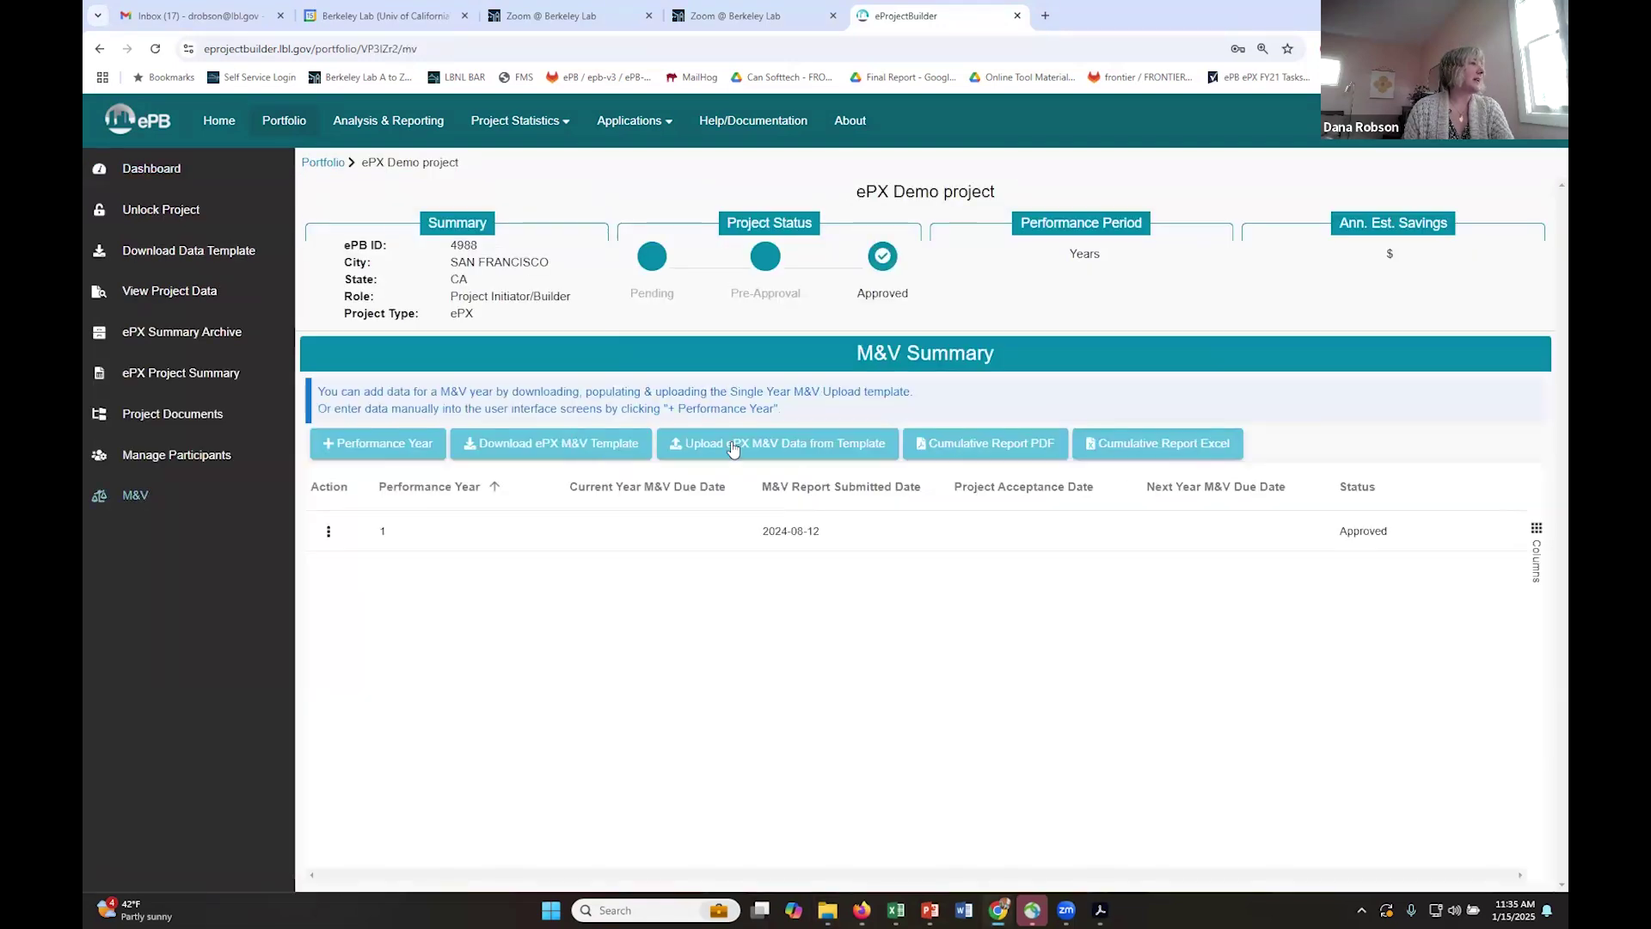
pyautogui.click(733, 446)
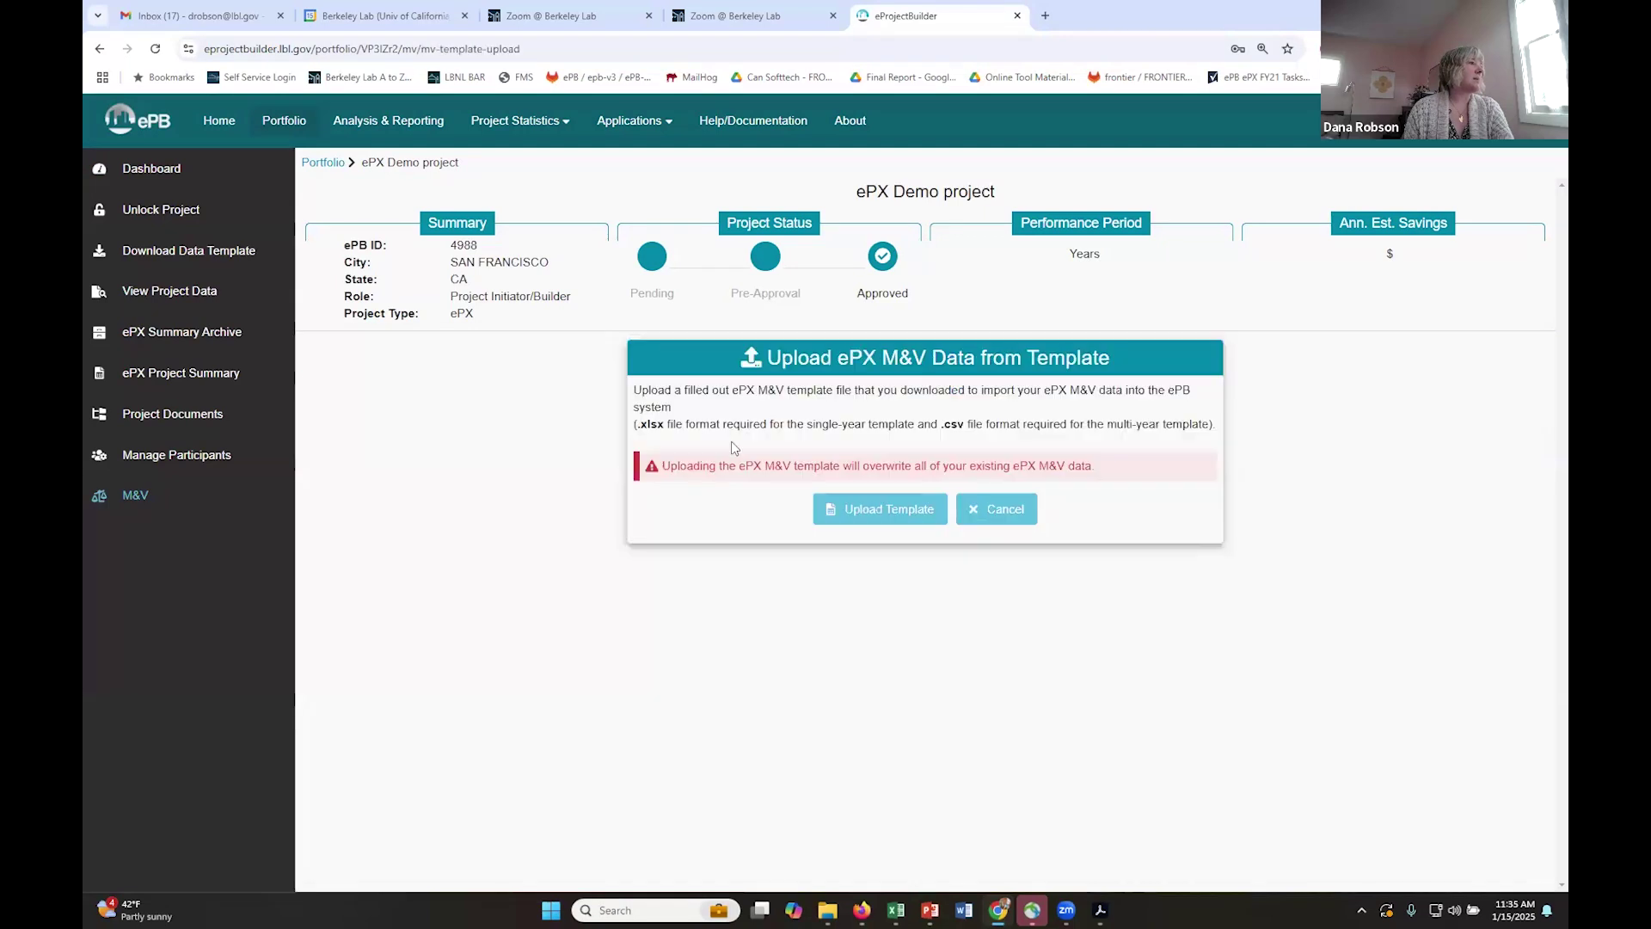
pyautogui.click(891, 510)
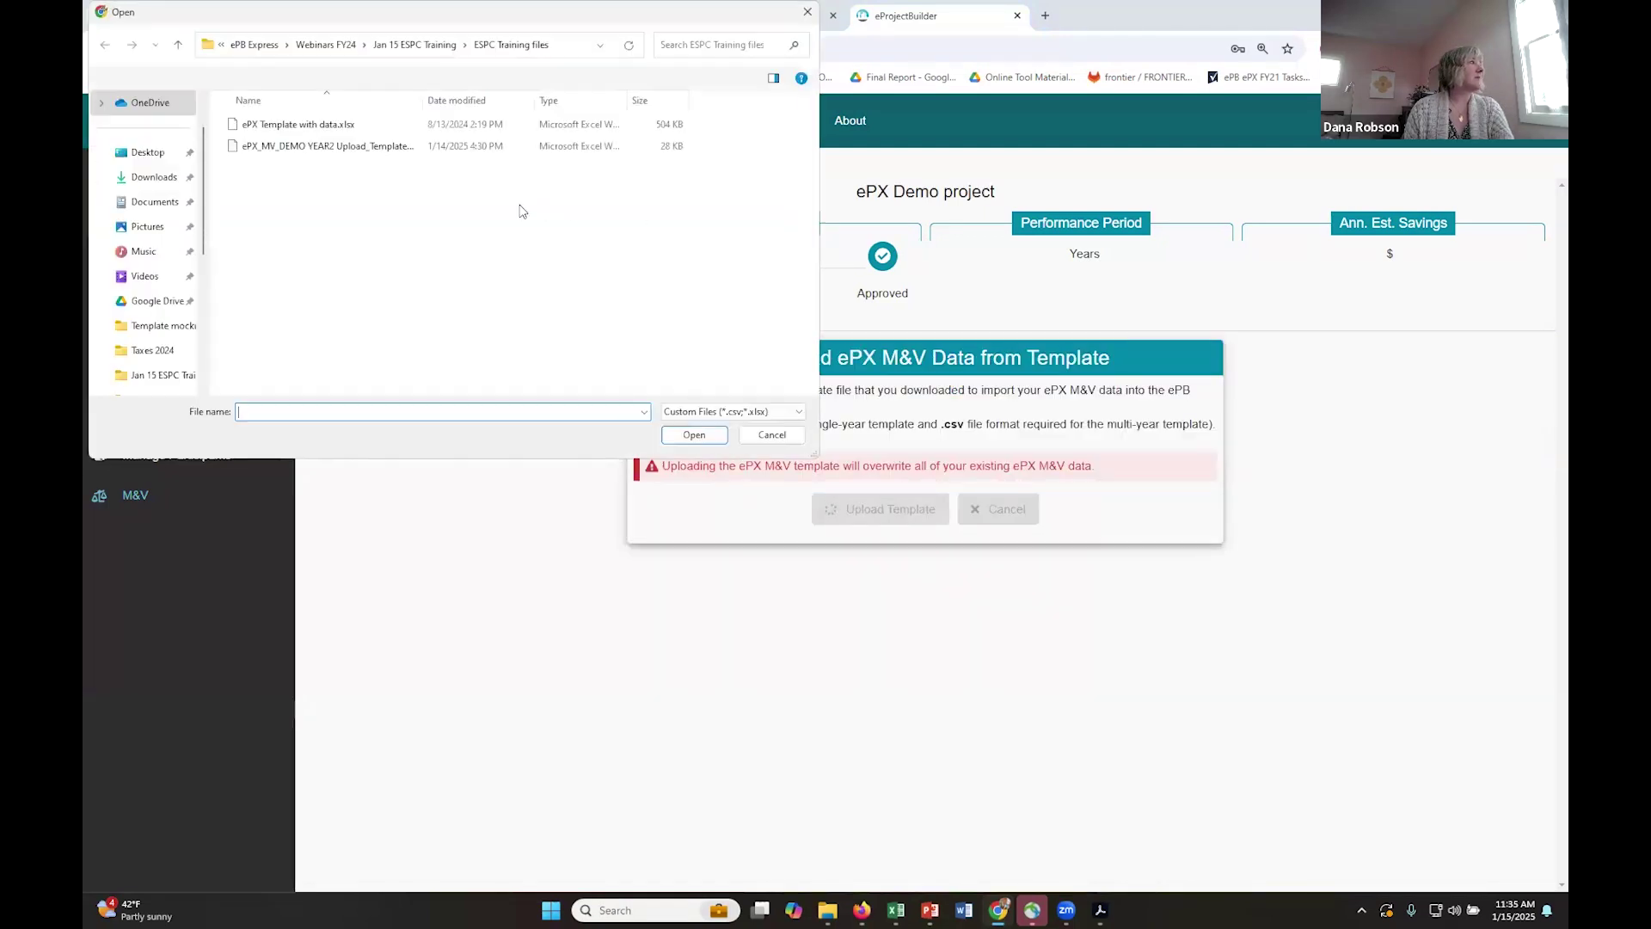
pyautogui.moveTo(505, 100); pyautogui.dragTo(504, 100)
pyautogui.click(386, 151)
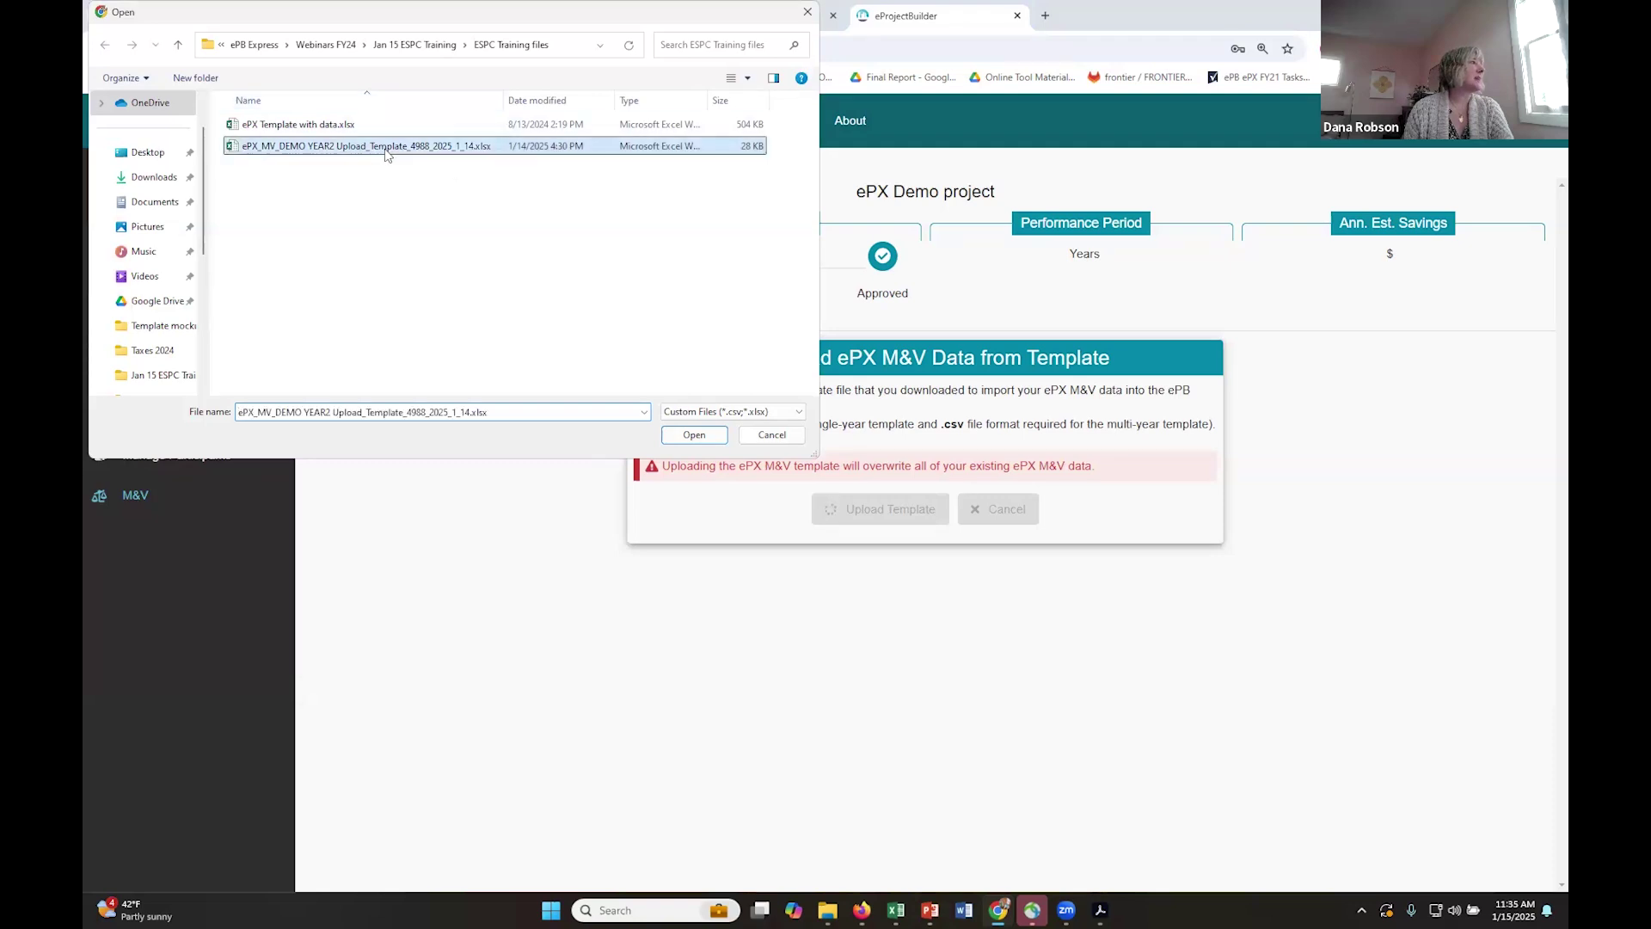
pyautogui.doubleClick(386, 151)
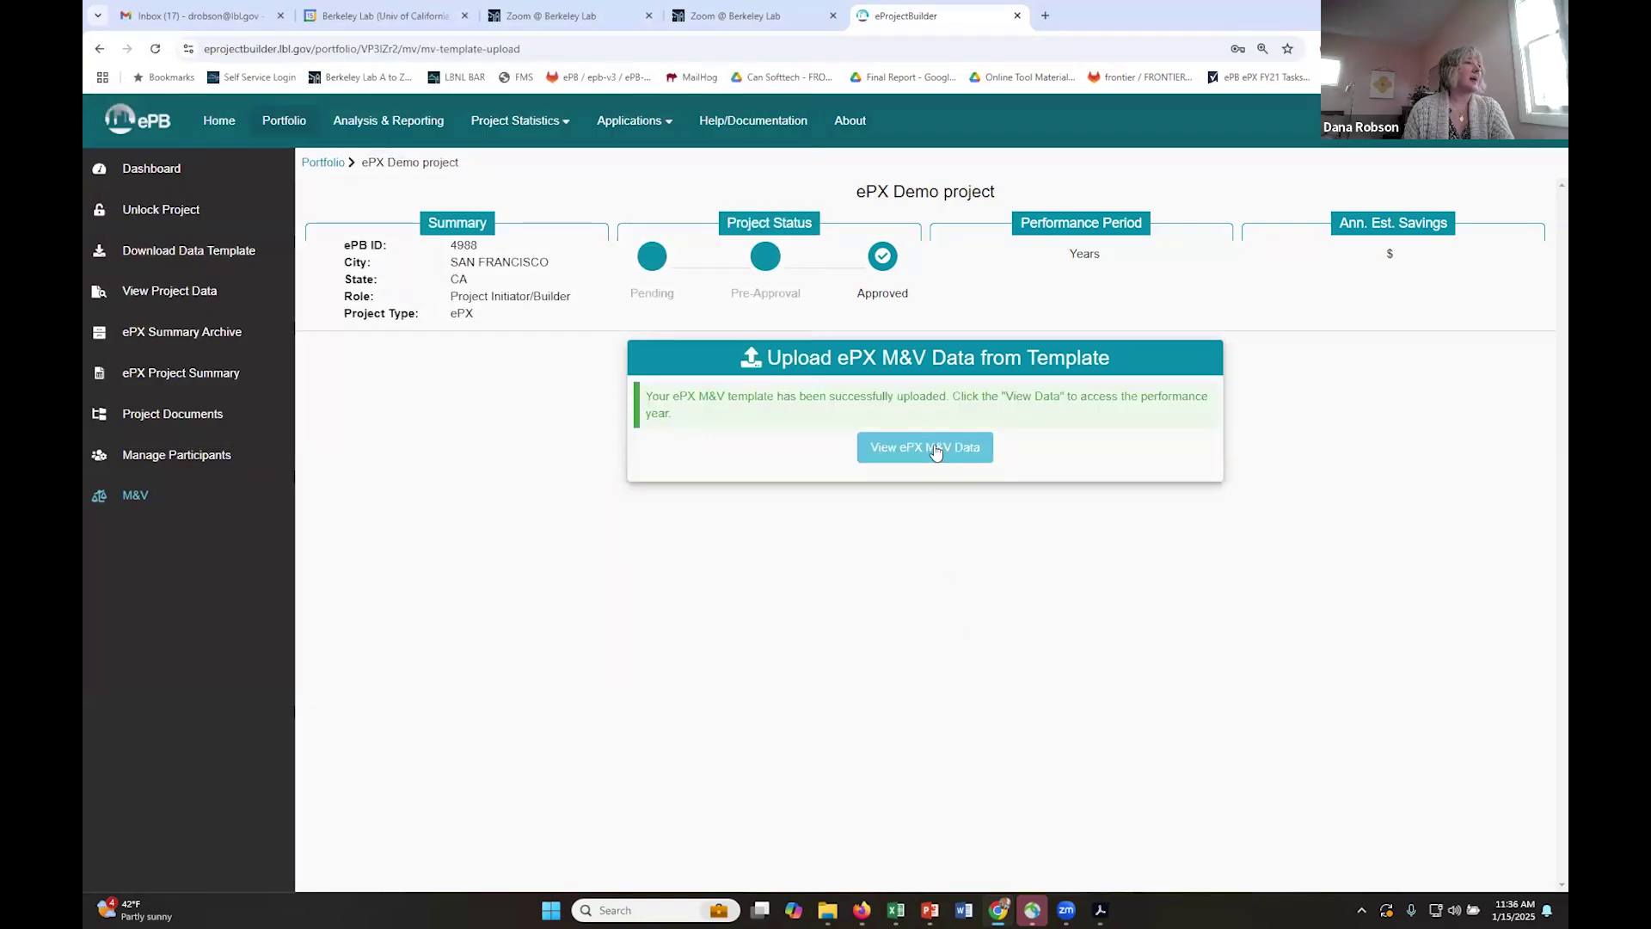
# - View the uploaded M&V data and check the Year 2 Annual Verified Cost Savings
pyautogui.click(935, 452)
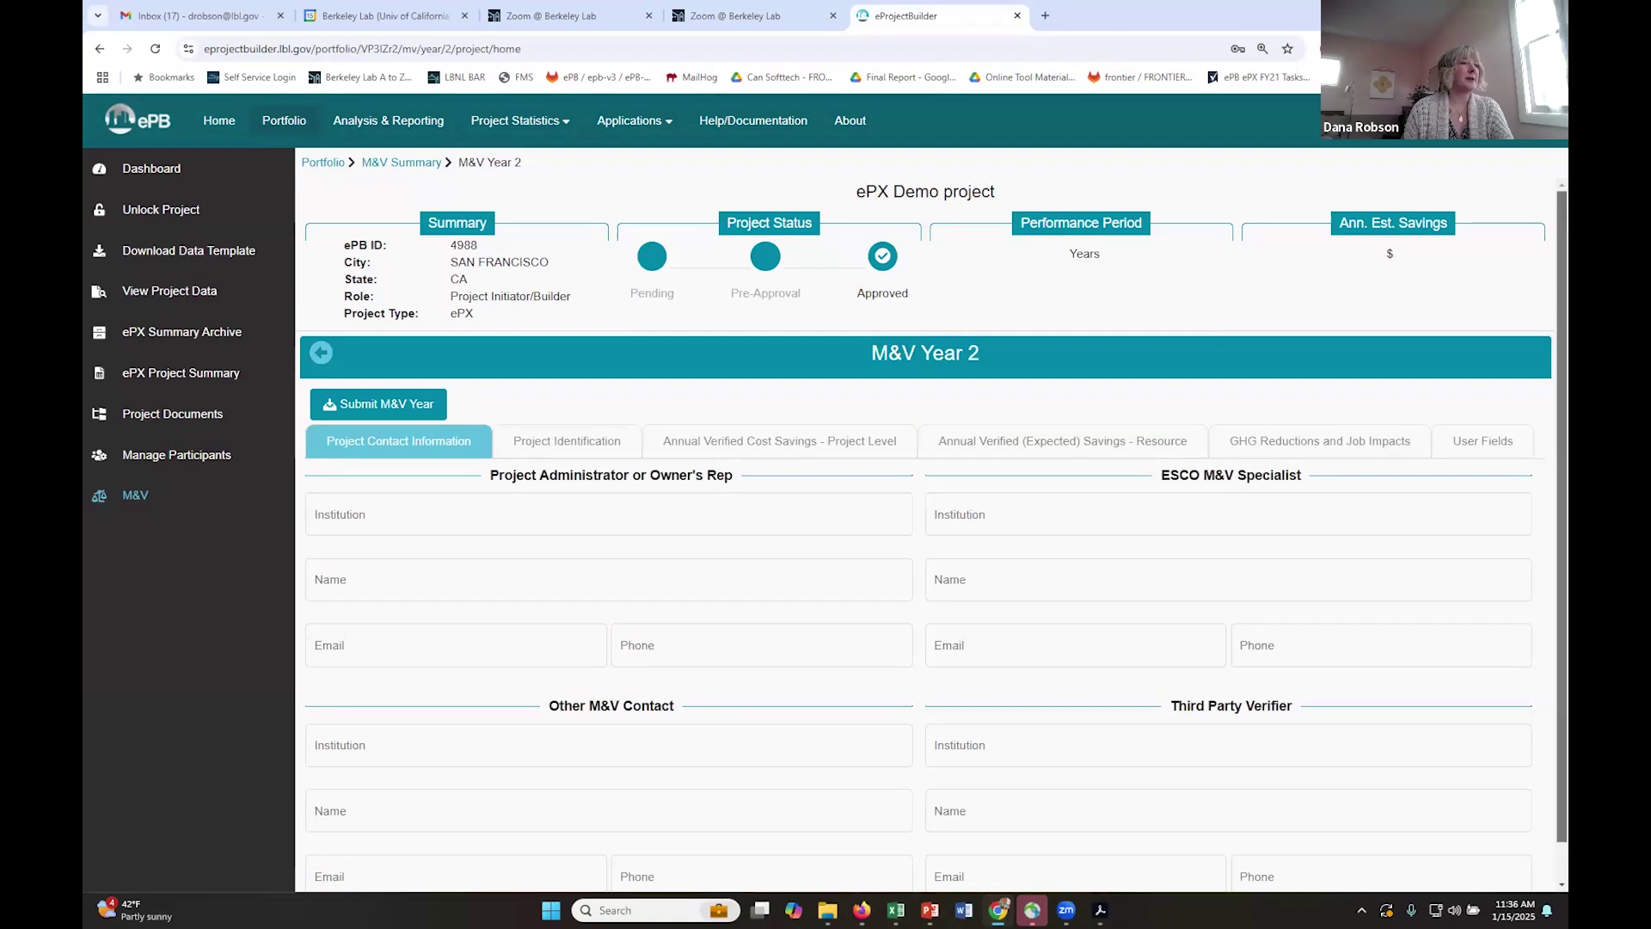
pyautogui.scroll(-1, 1290, 344)
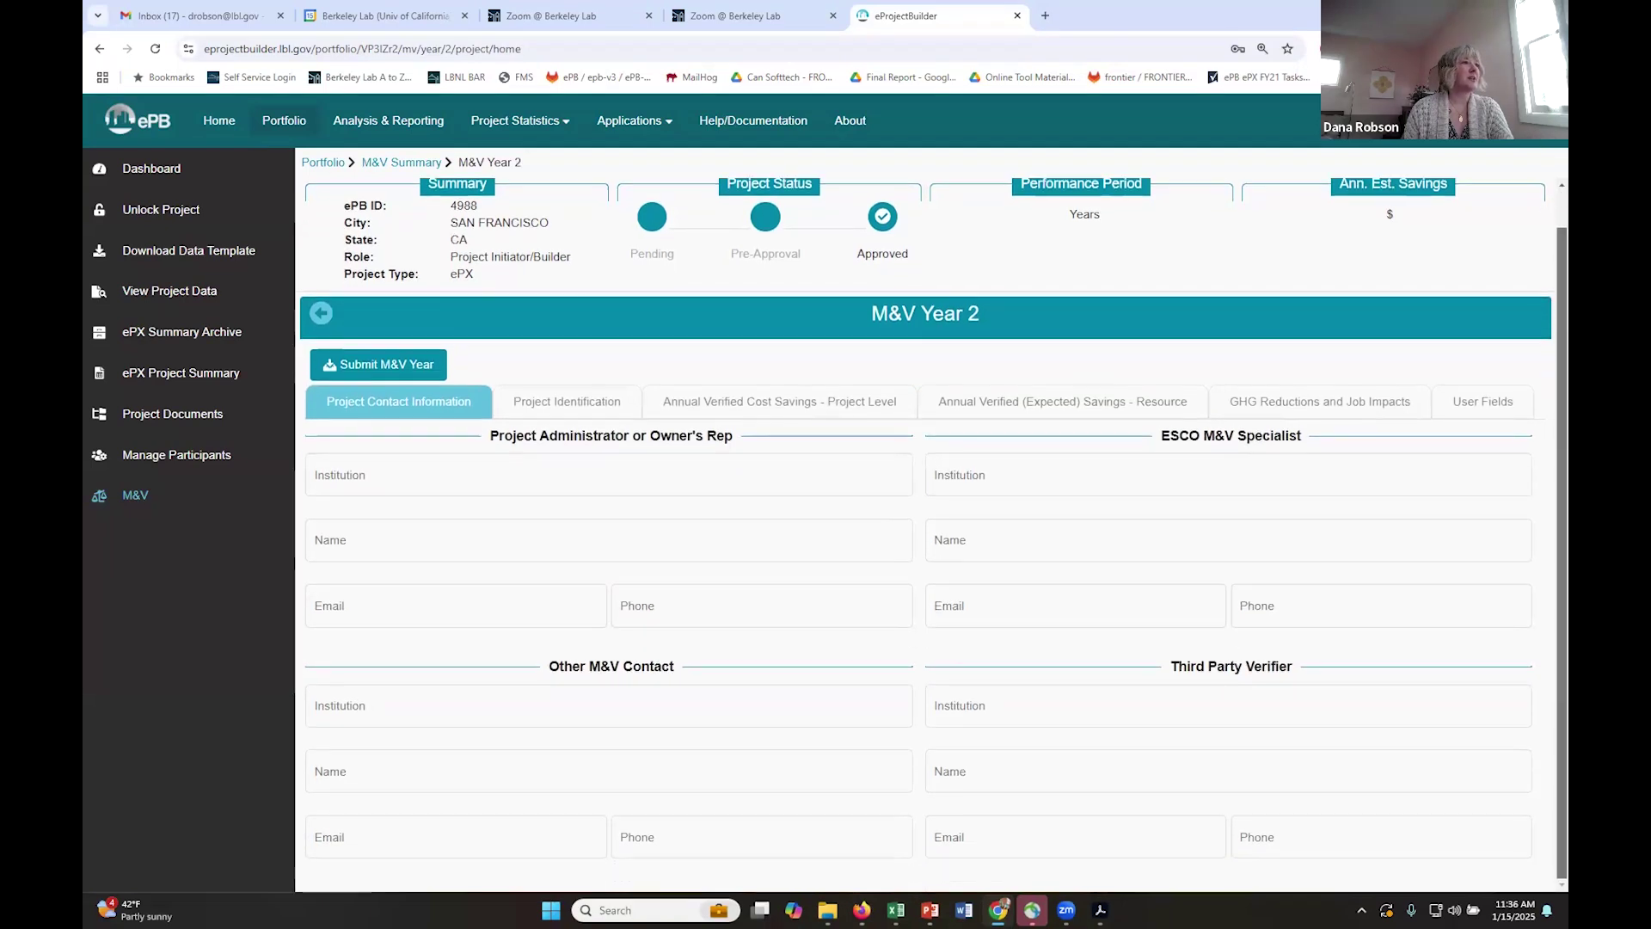
pyautogui.click(853, 408)
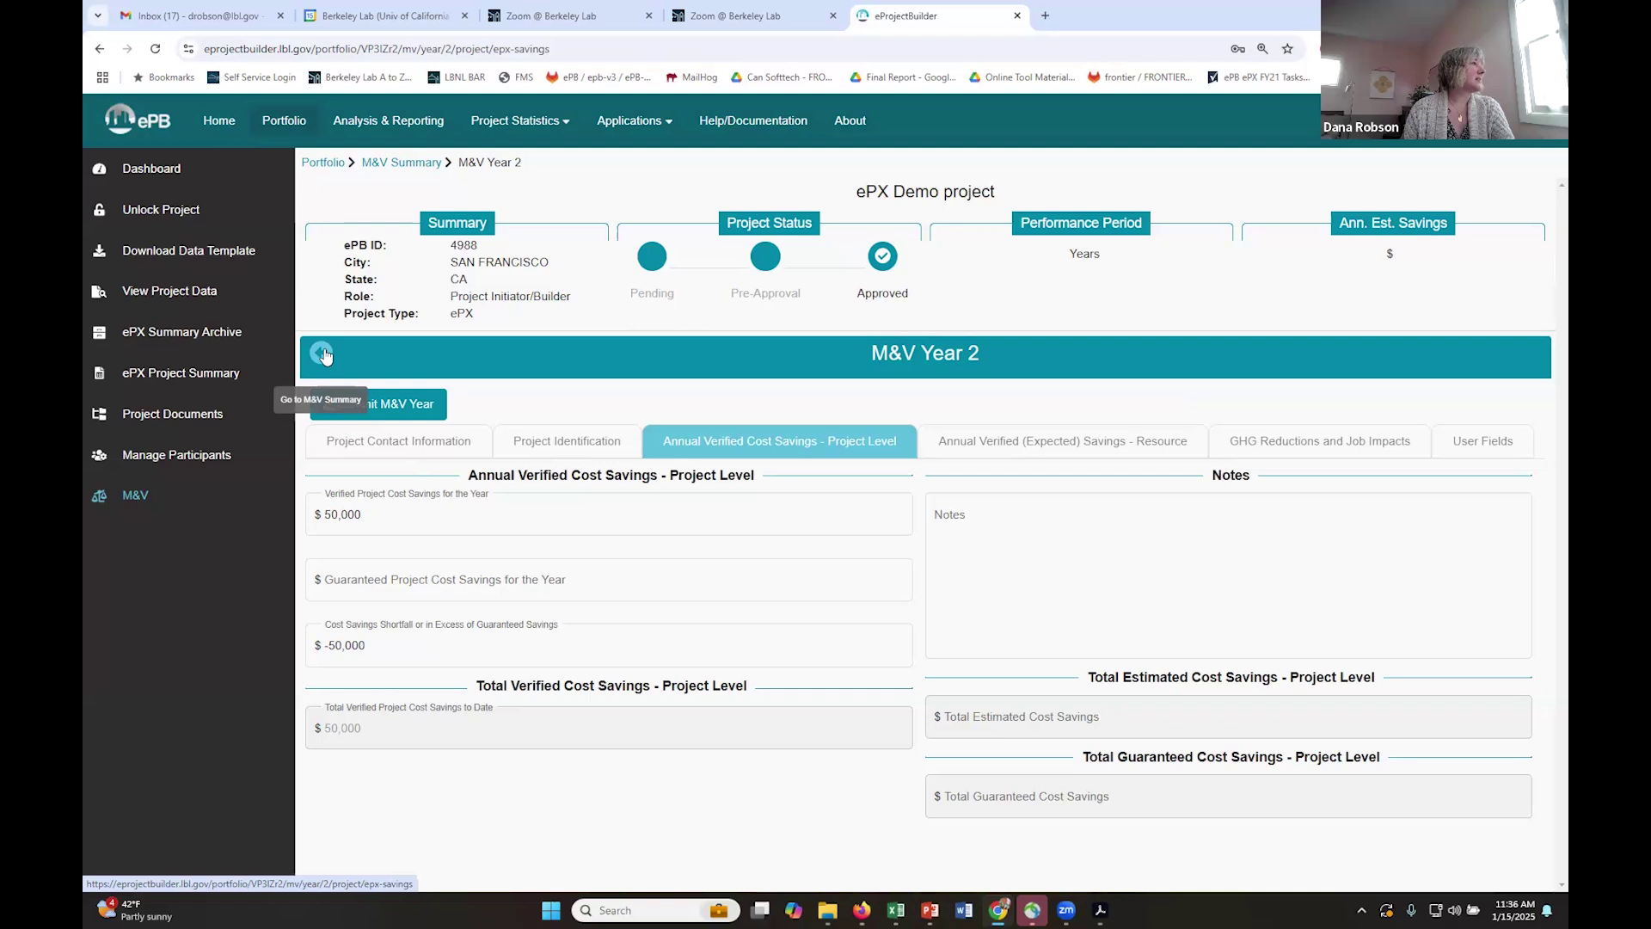
# - From the M&V summary, download the Year 1 M&V Report and open it
pyautogui.click(137, 496)
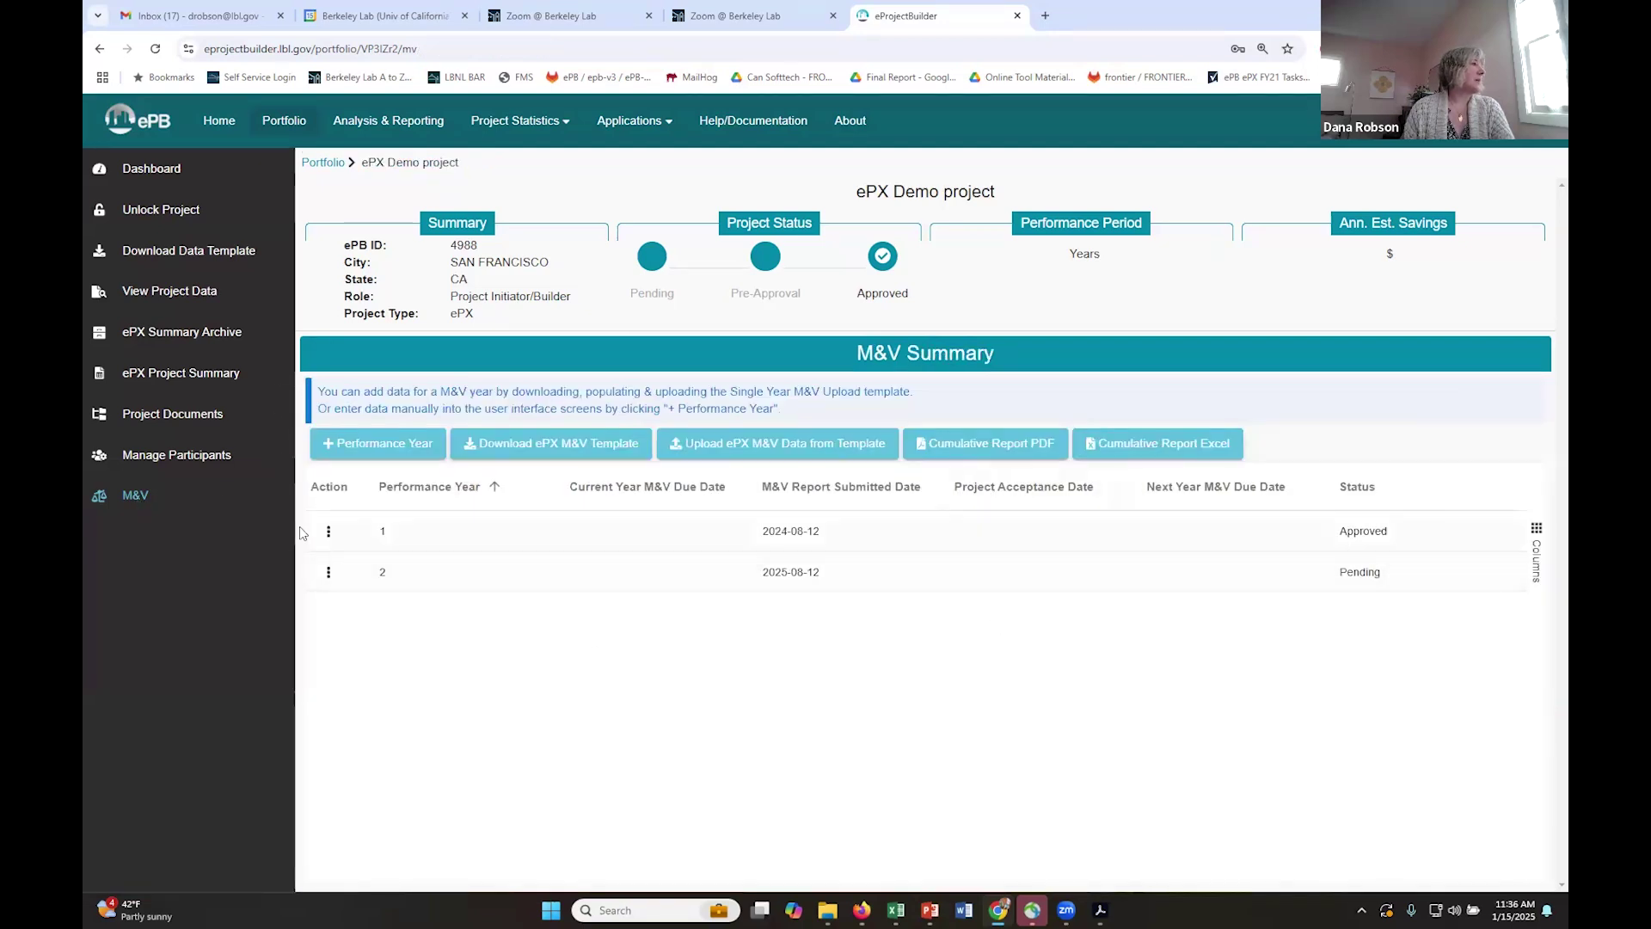
pyautogui.click(328, 535)
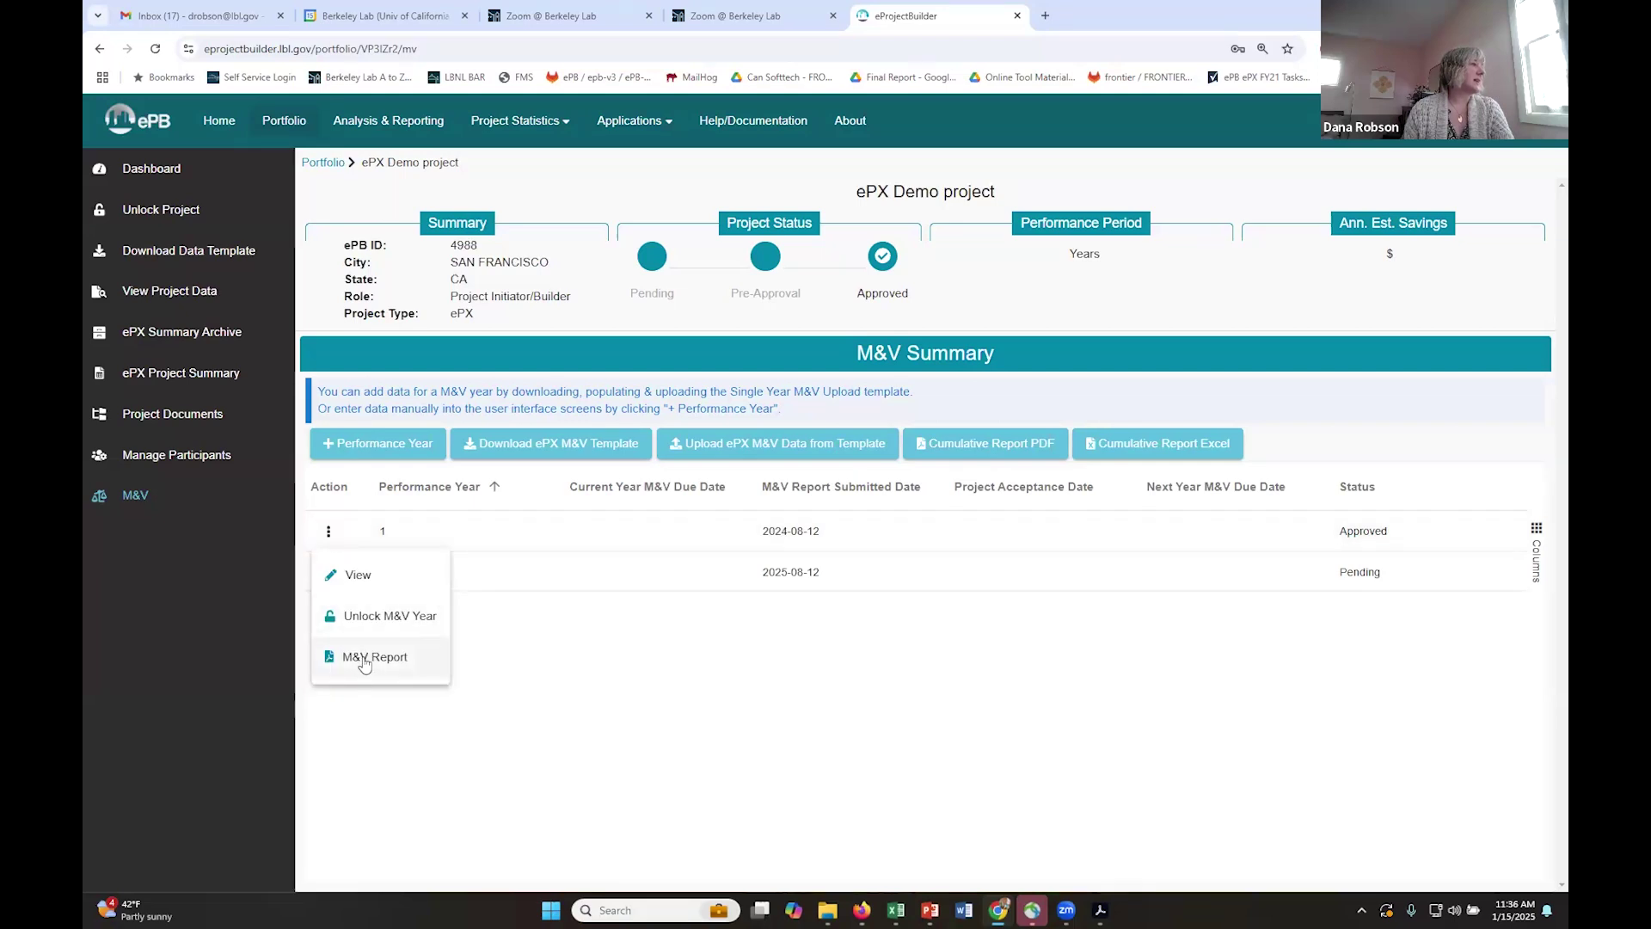
pyautogui.click(361, 659)
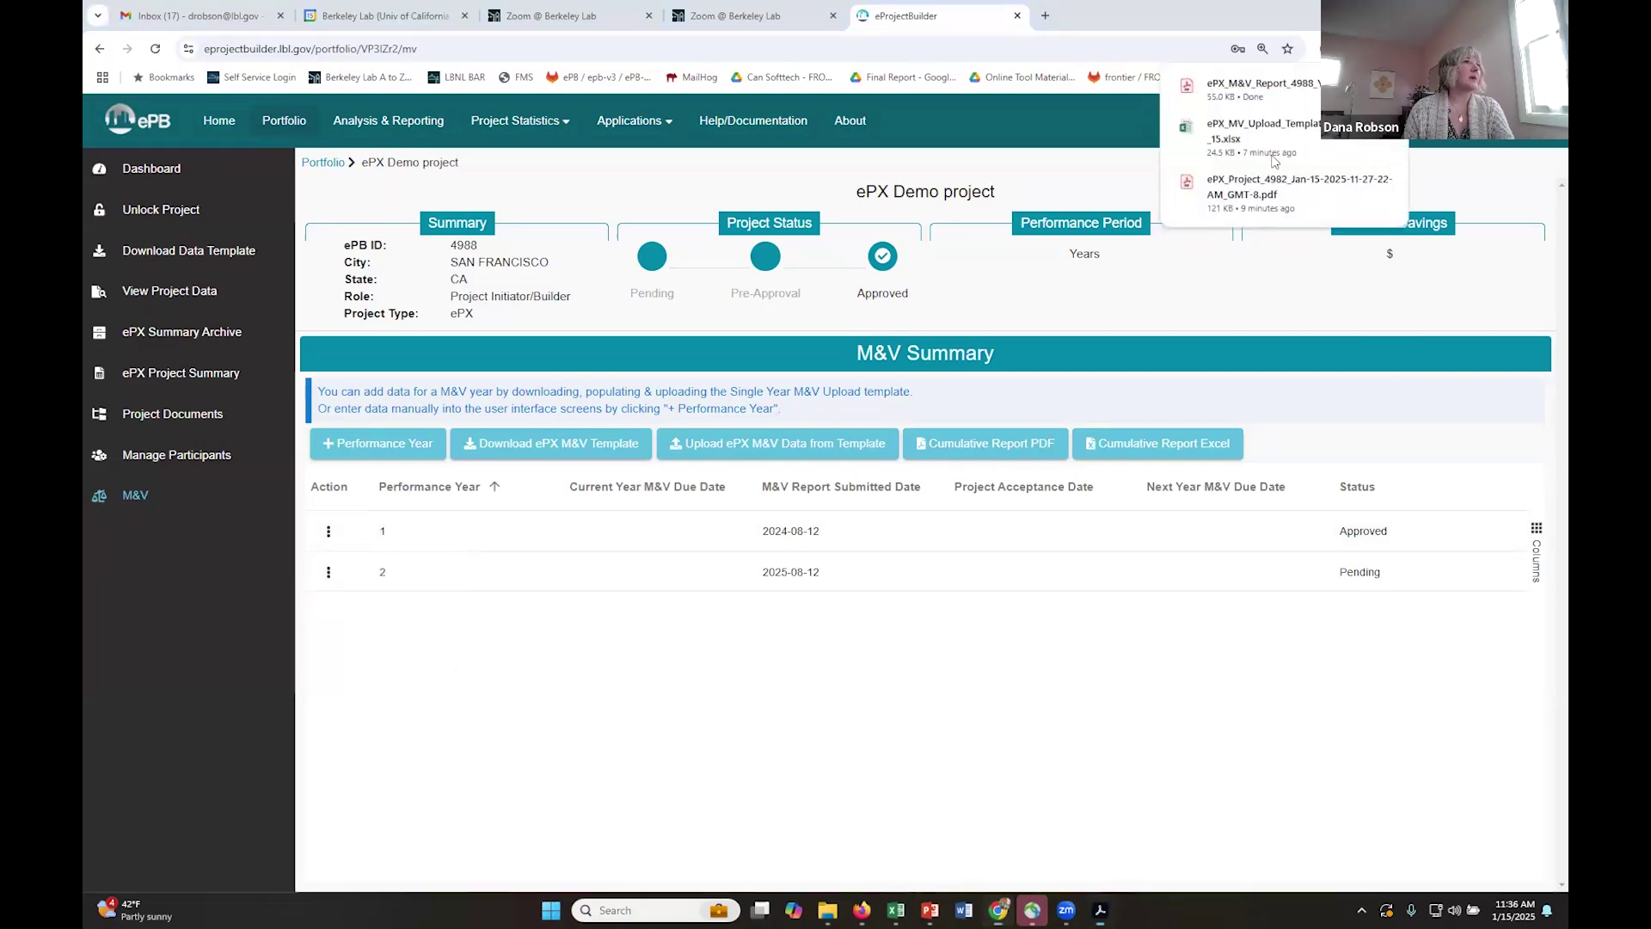
pyautogui.click(1275, 98)
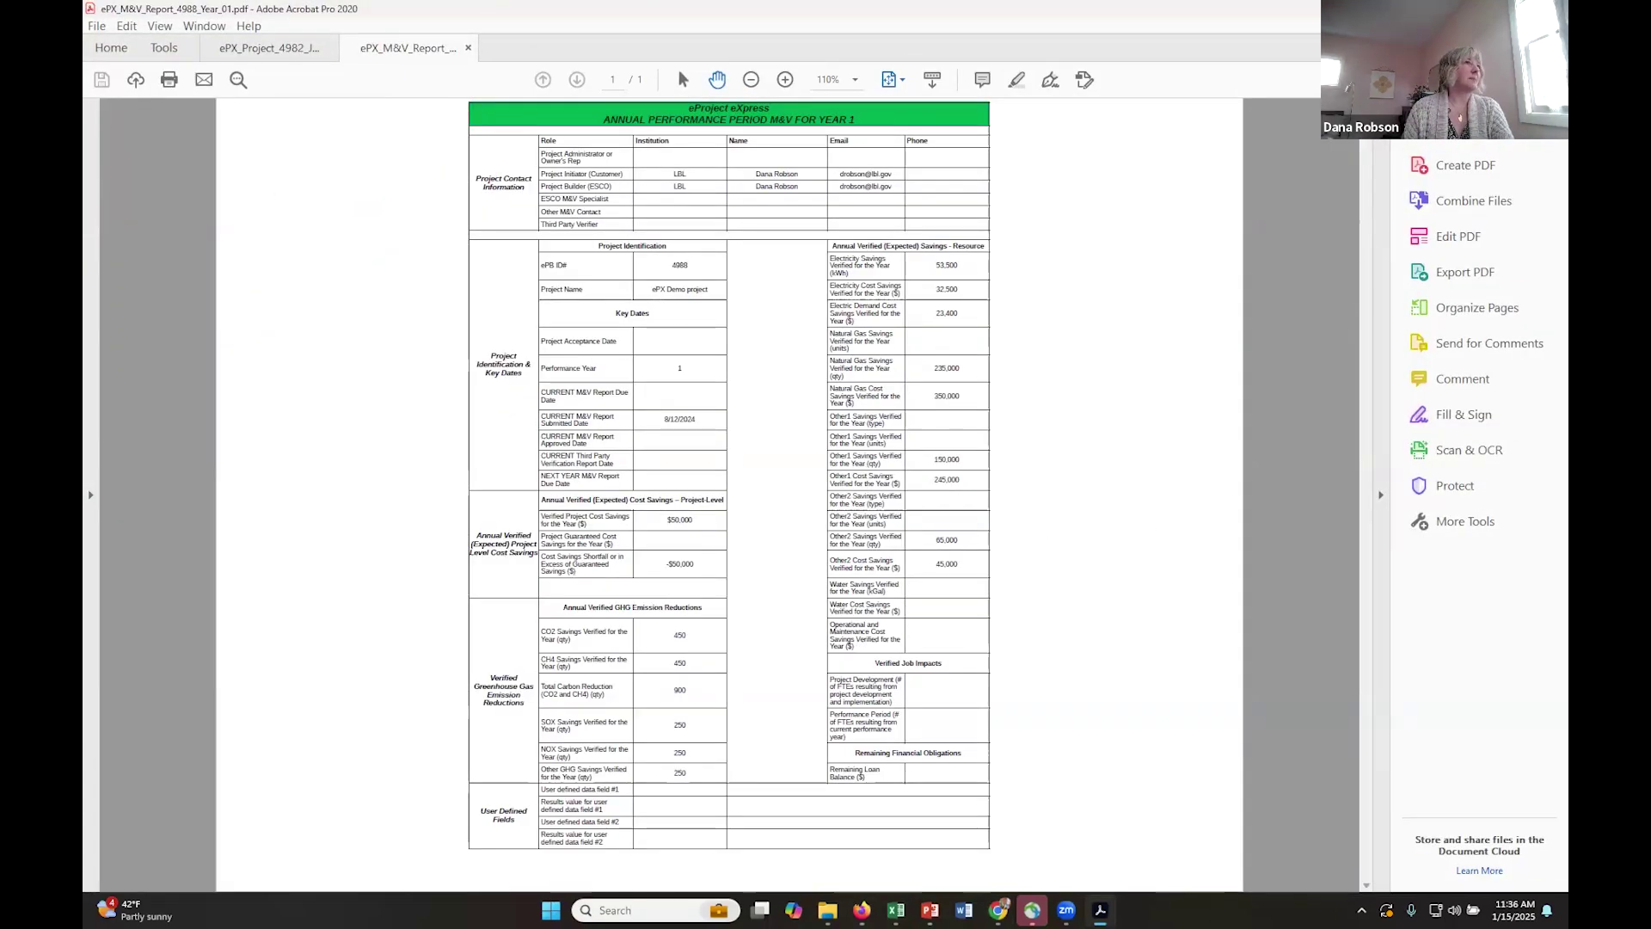
# - Review the Year 1 report, then generate the Cumulative Report PDF showing $100,000 verified savings
pyautogui.click(1100, 910)
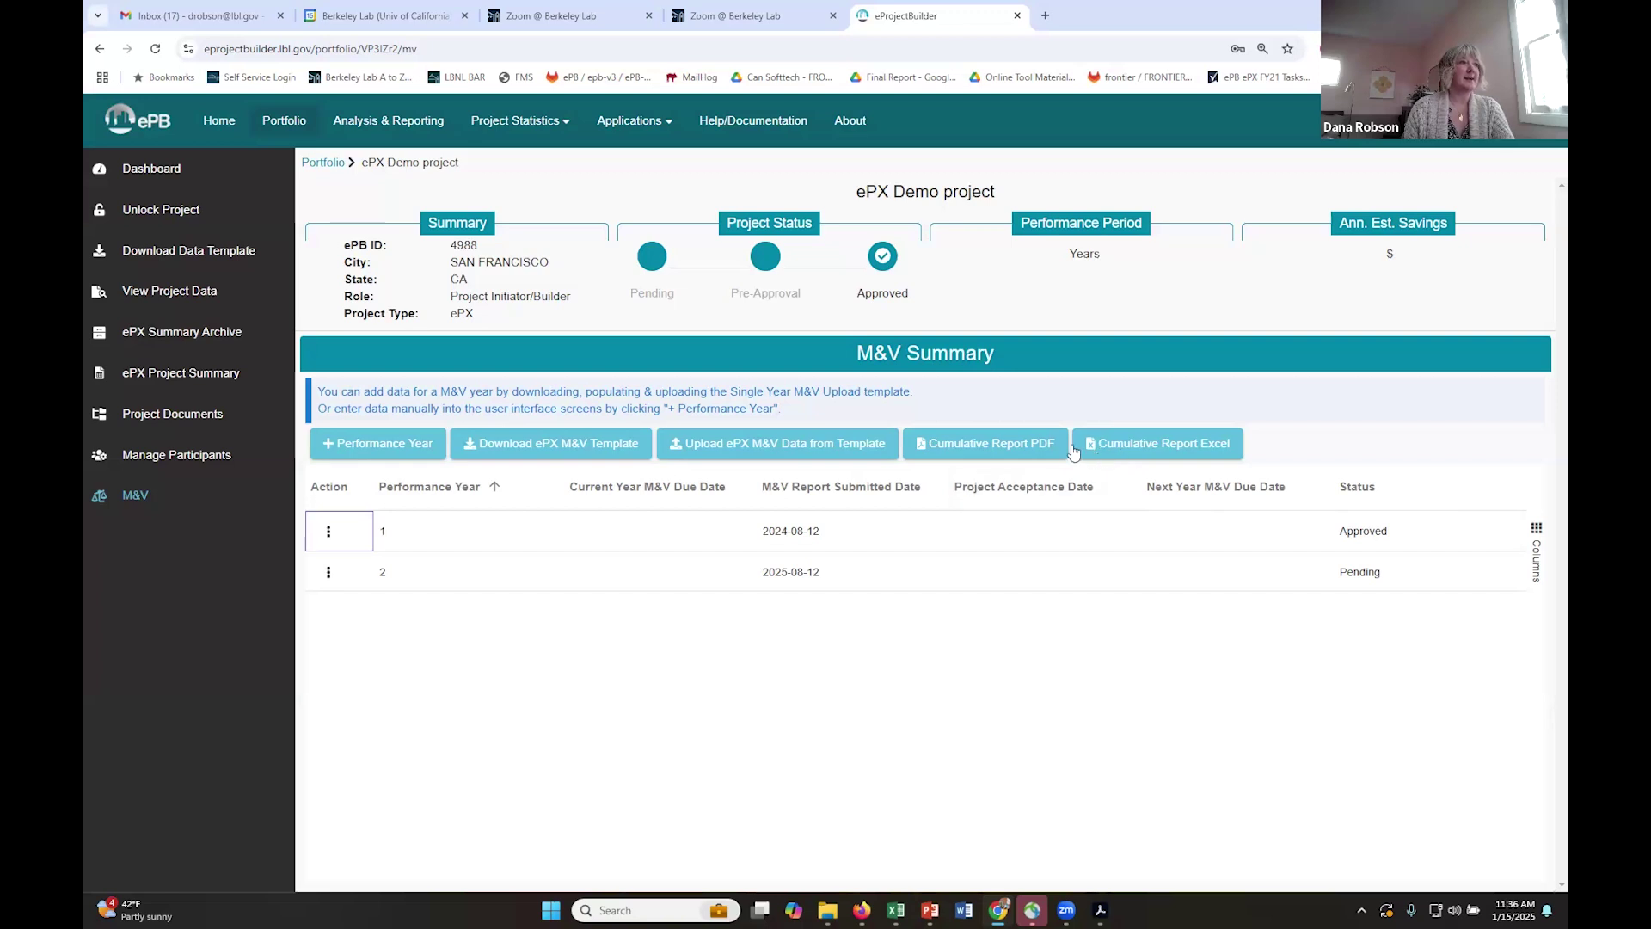
pyautogui.click(996, 454)
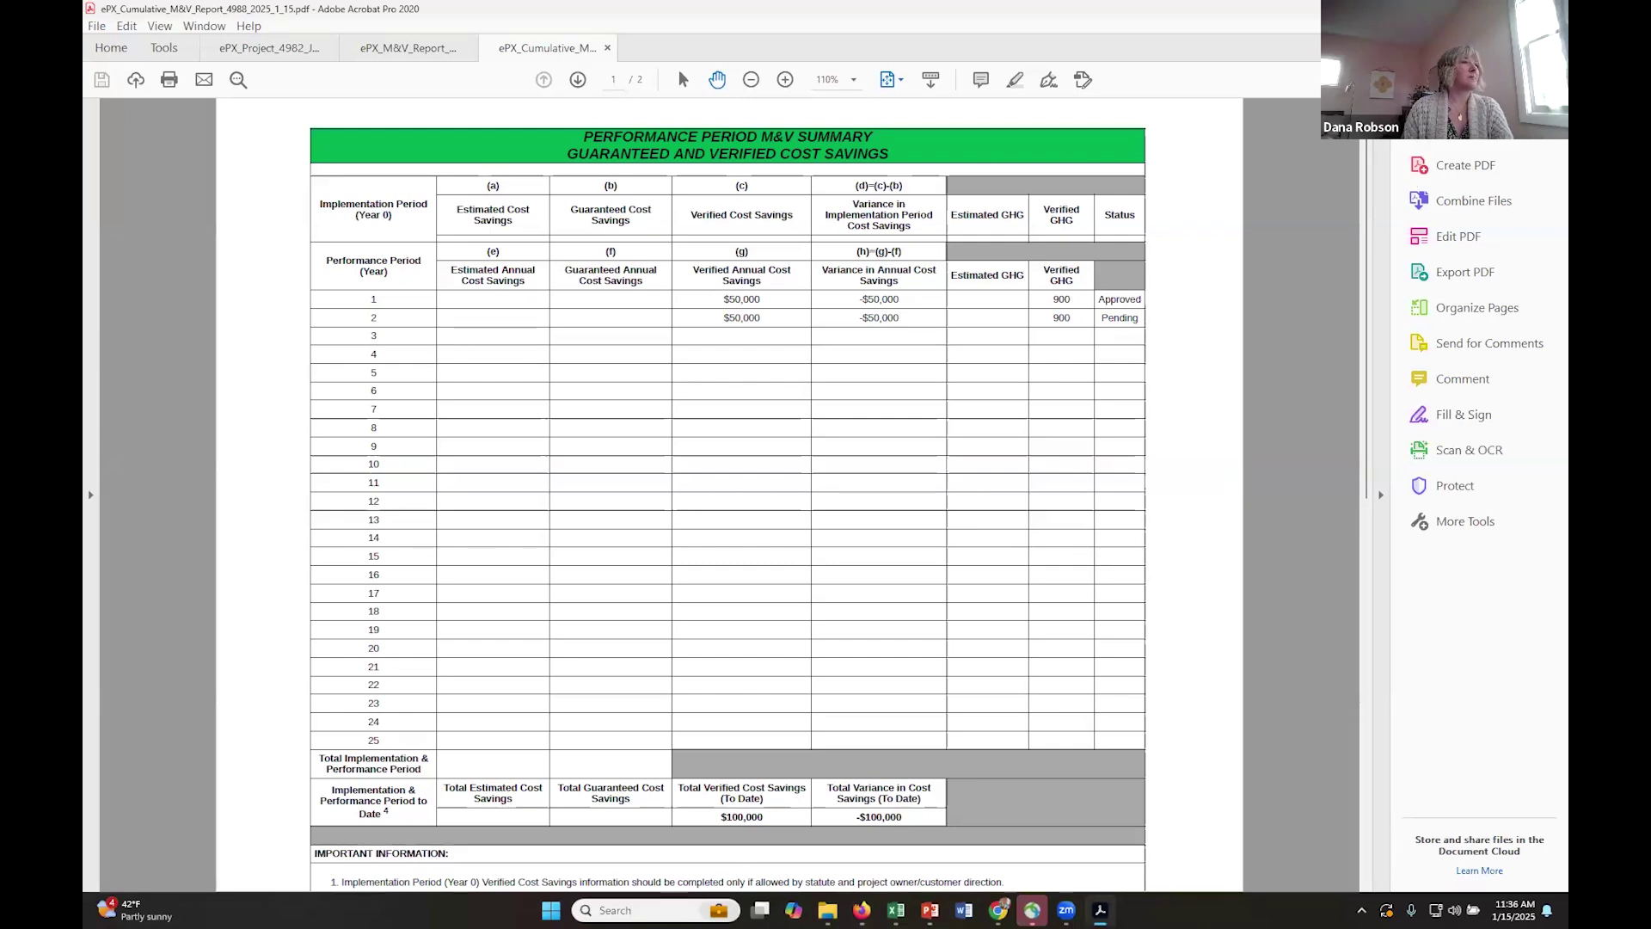
pyautogui.hotkey('alt', 'Tab')
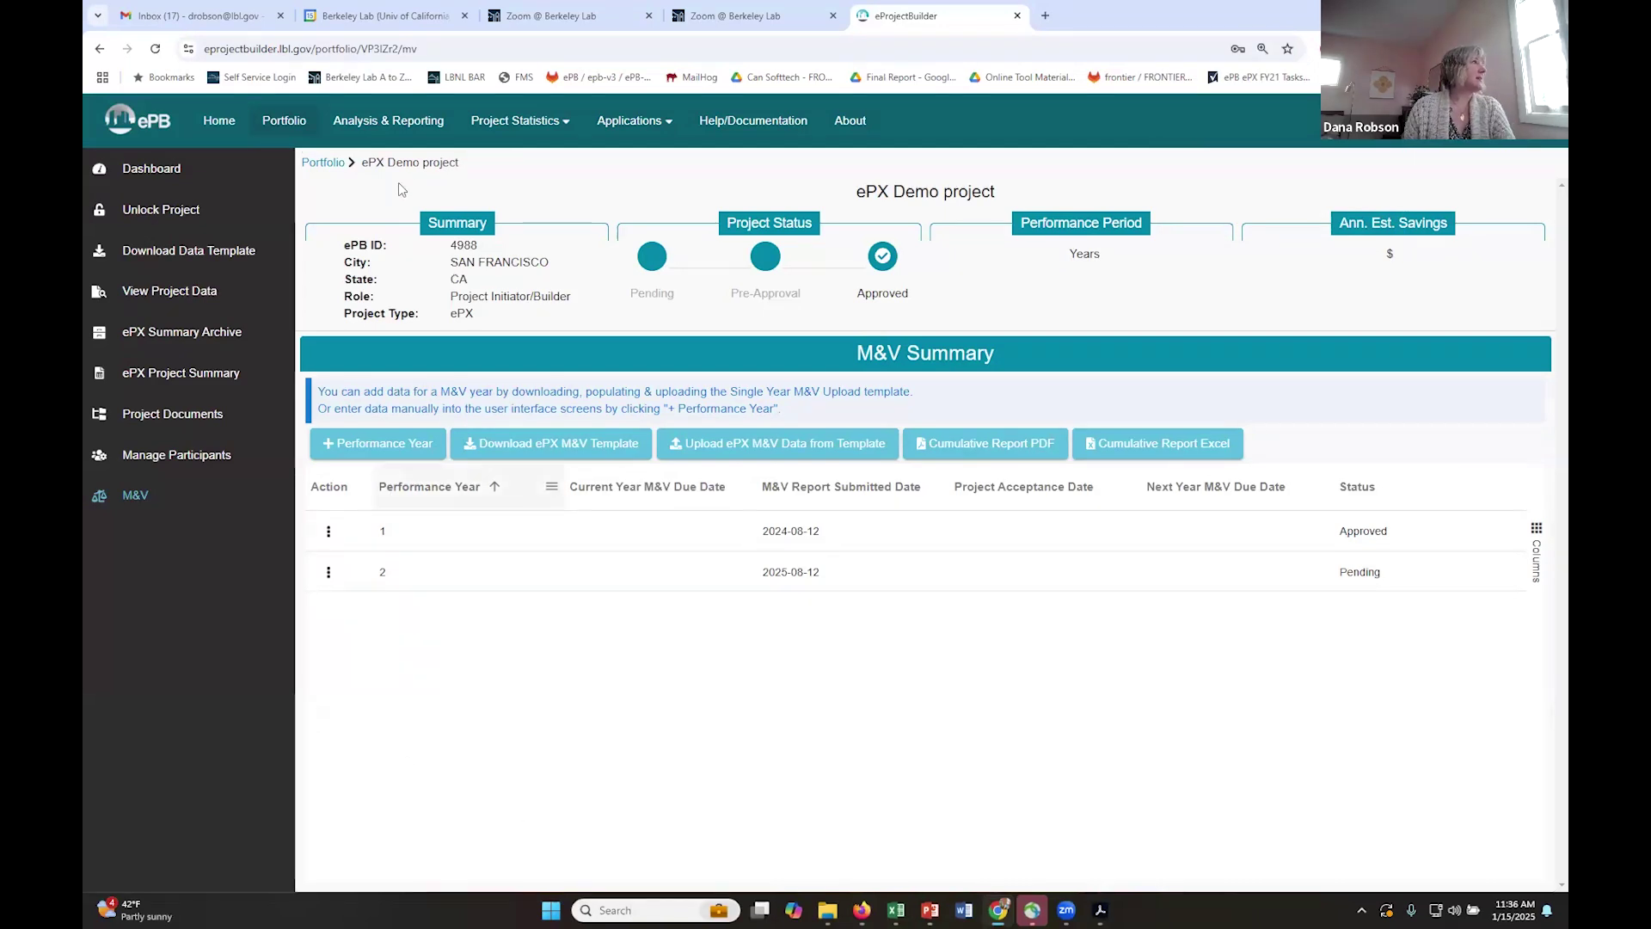
# - In Analysis & Reporting, show ePX Fields Only and expand Performance Period Expenses & Payments and Estimated Savings
pyautogui.click(418, 121)
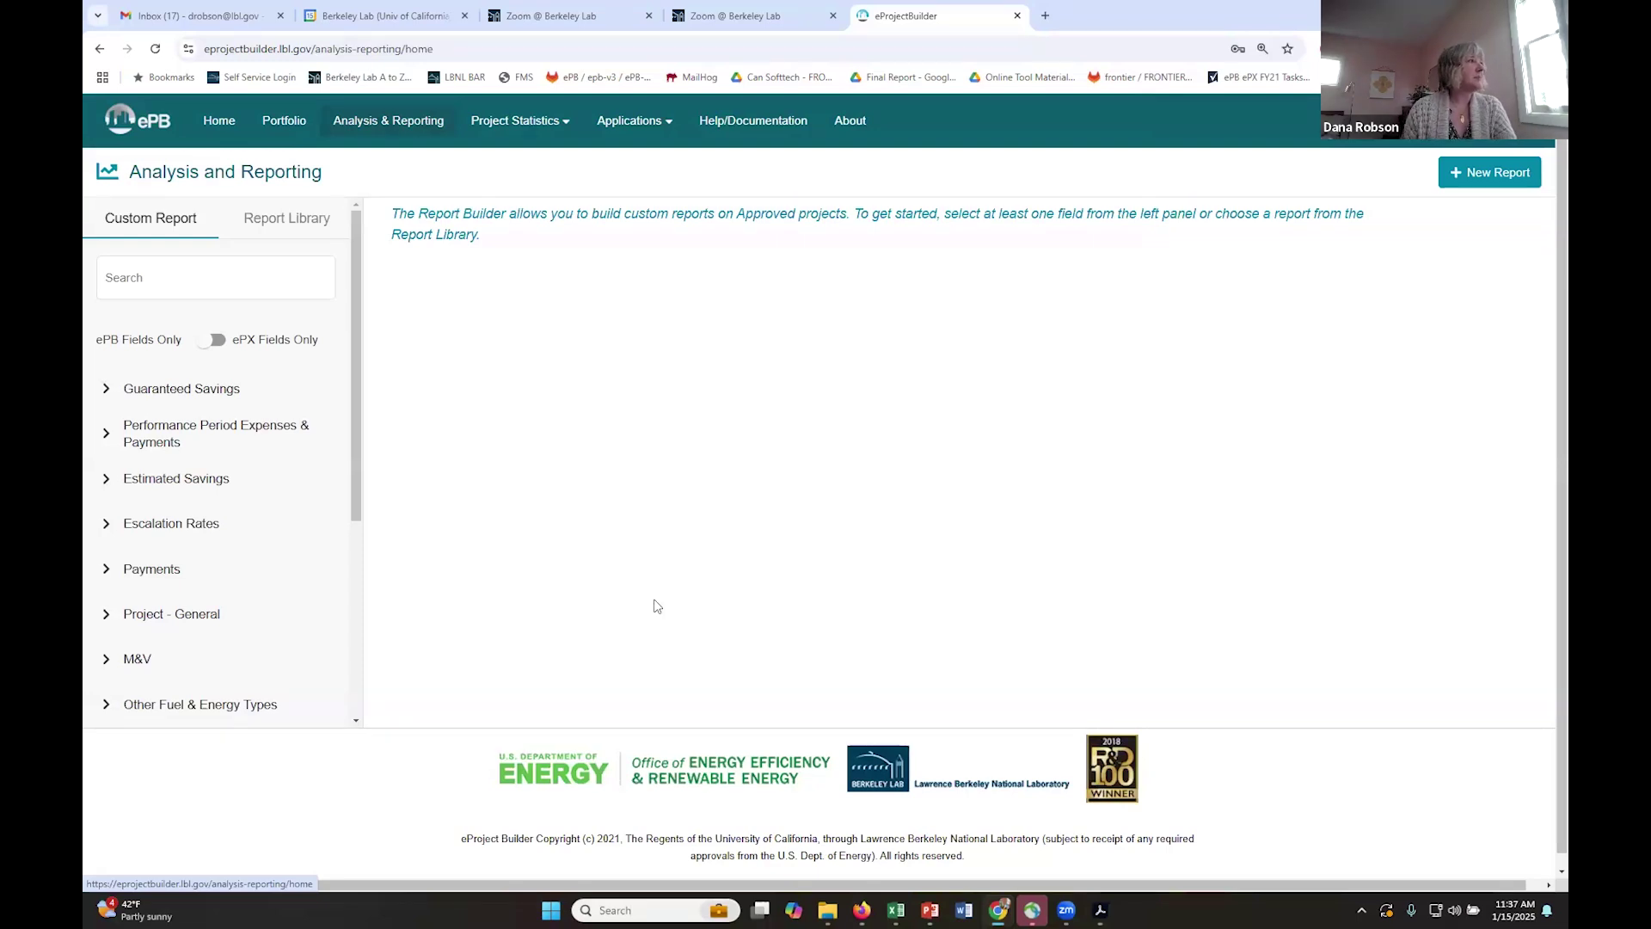
pyautogui.click(213, 341)
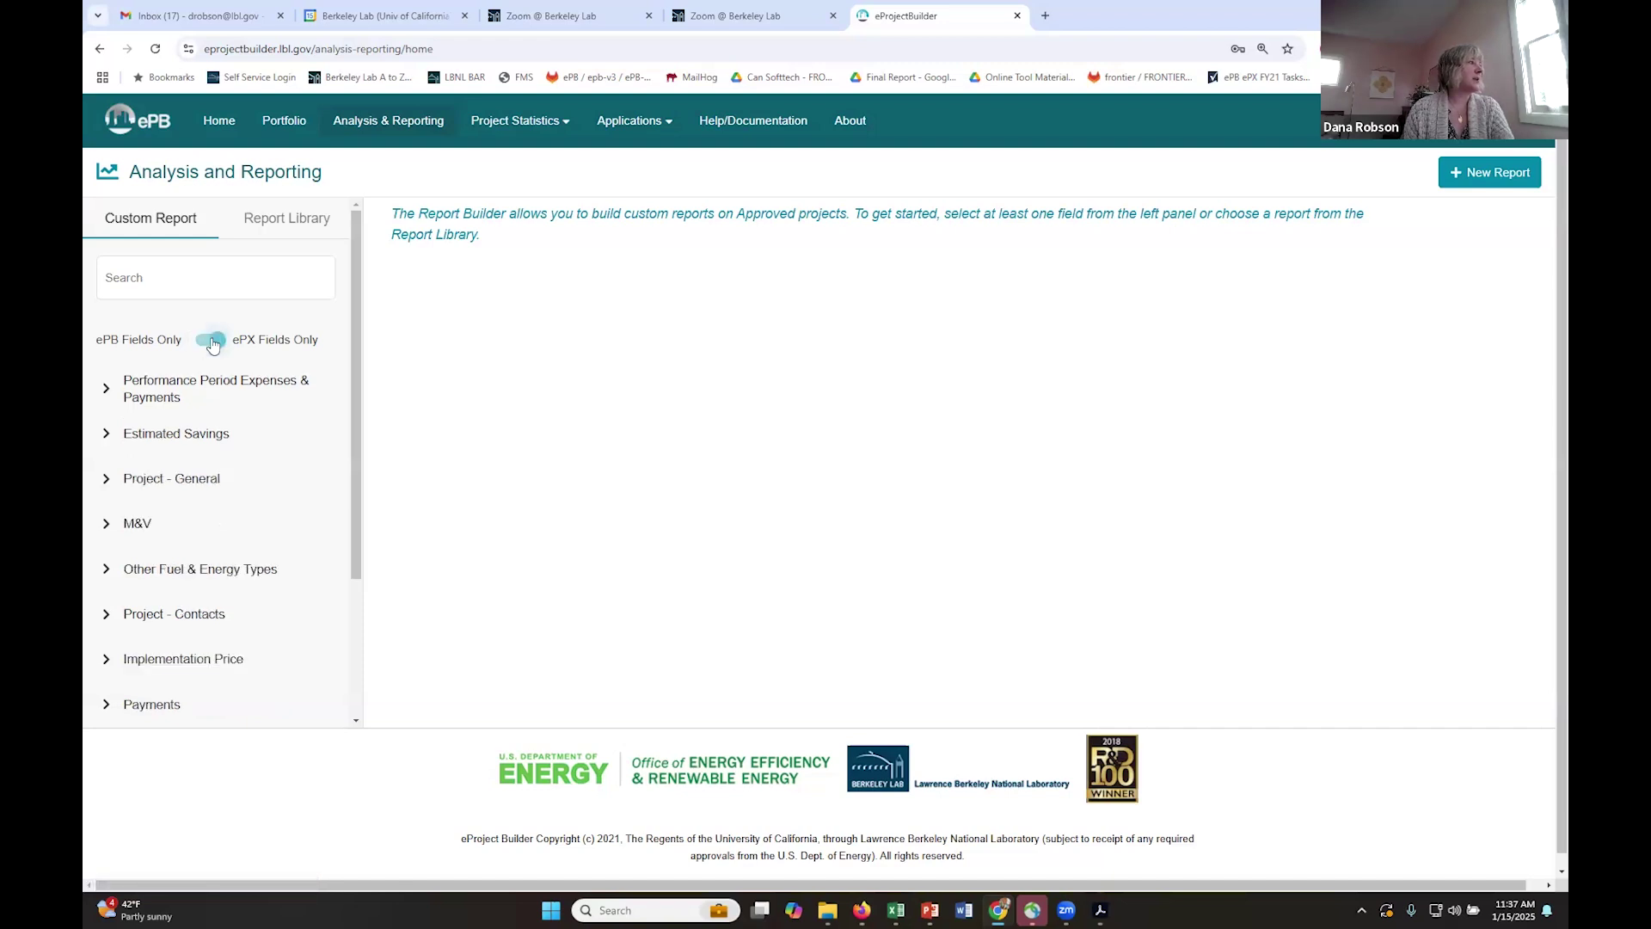
pyautogui.click(105, 388)
pyautogui.click(106, 571)
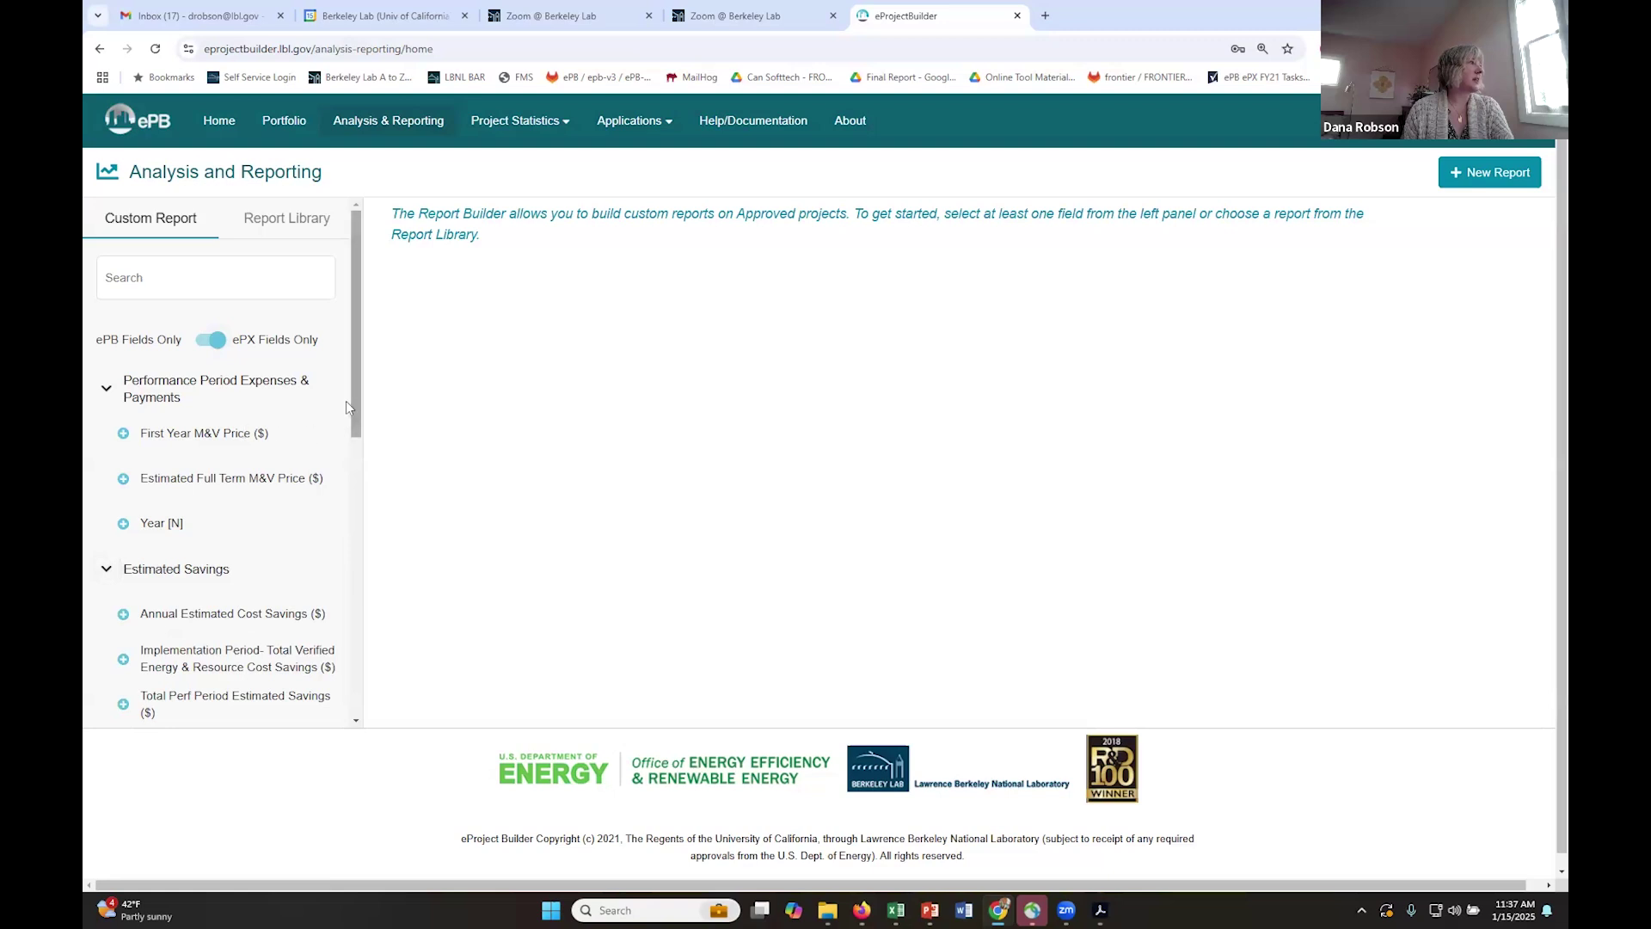
# - Run the Project Savings Summary standardized report from the Report Library, then view the Portfolio
pyautogui.click(293, 227)
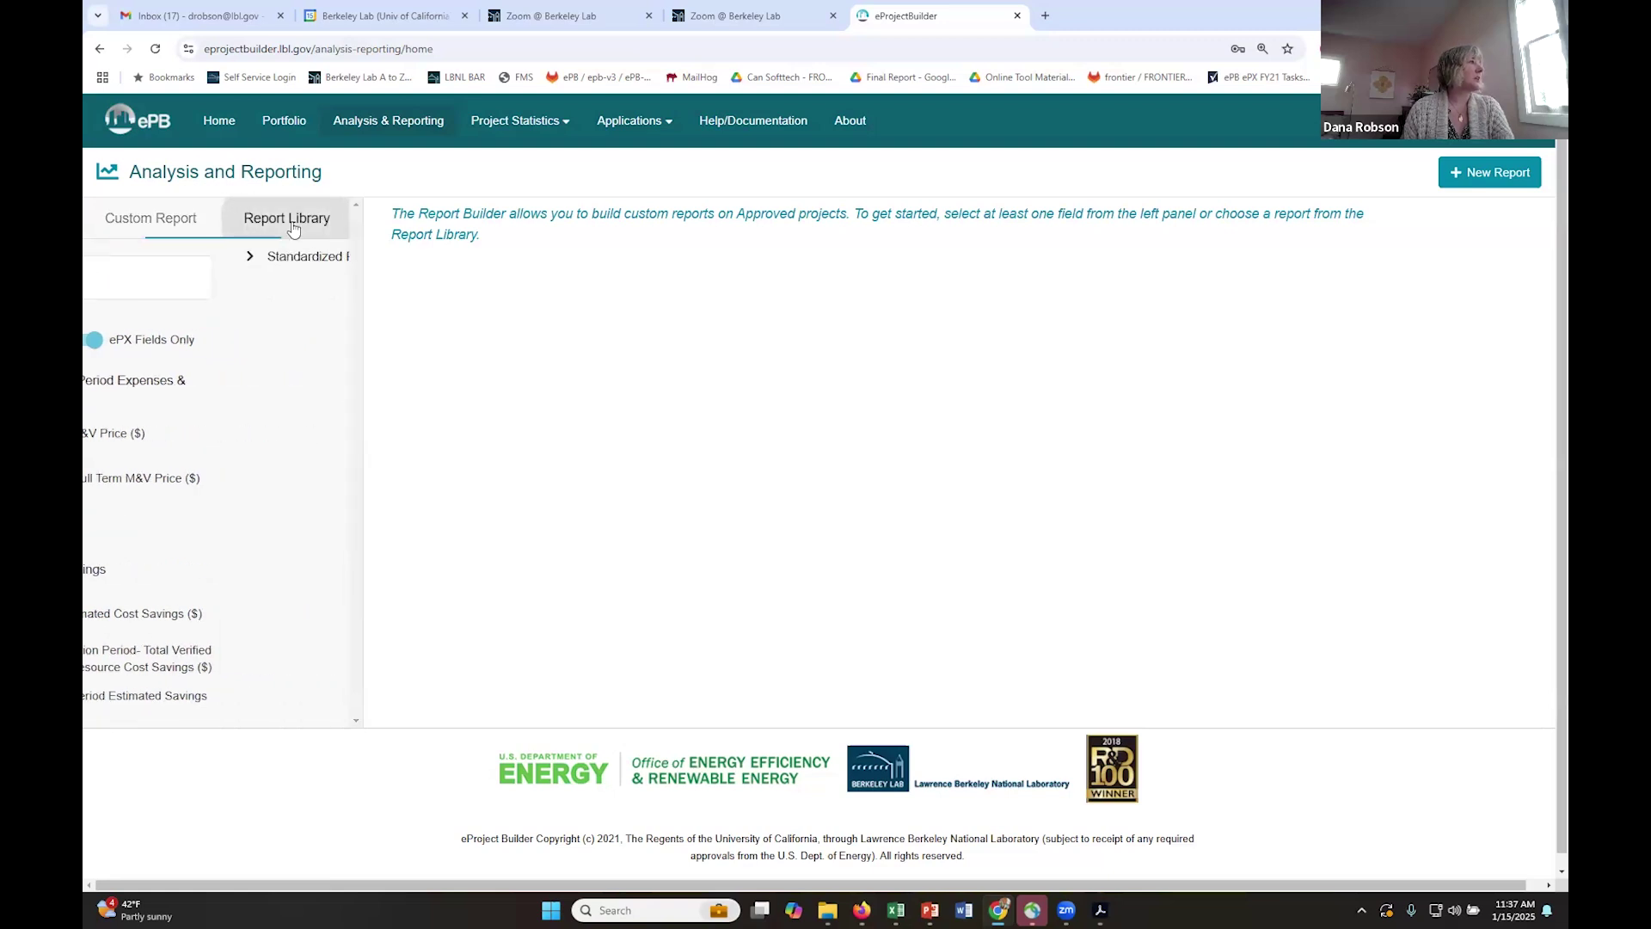
pyautogui.click(105, 257)
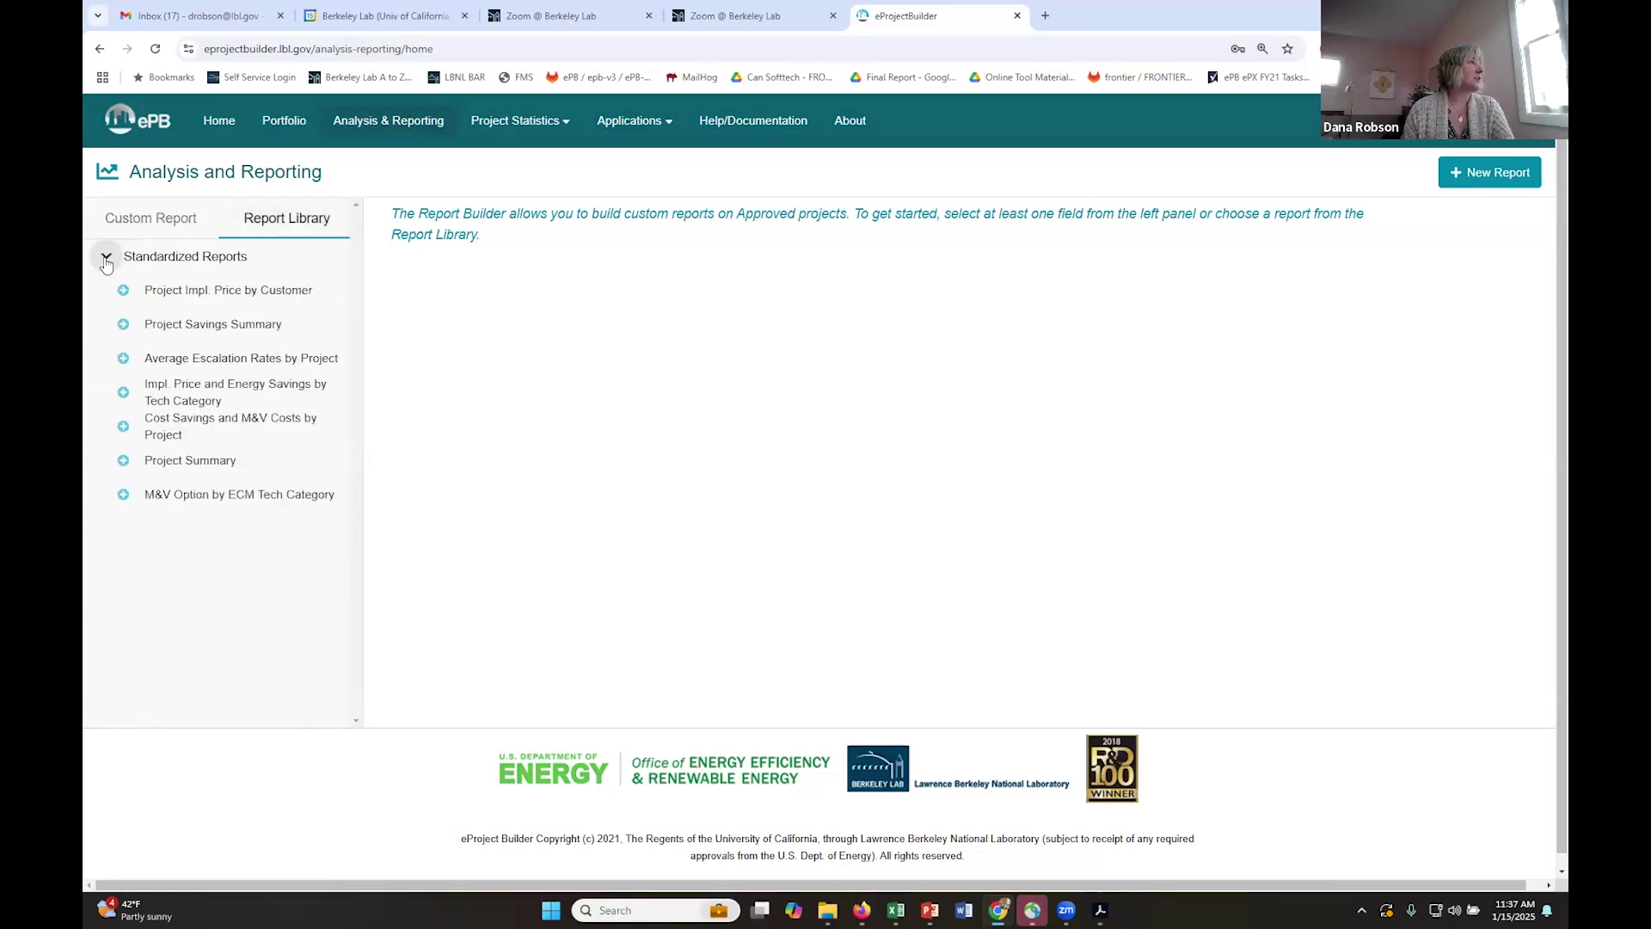
pyautogui.click(125, 325)
pyautogui.click(163, 364)
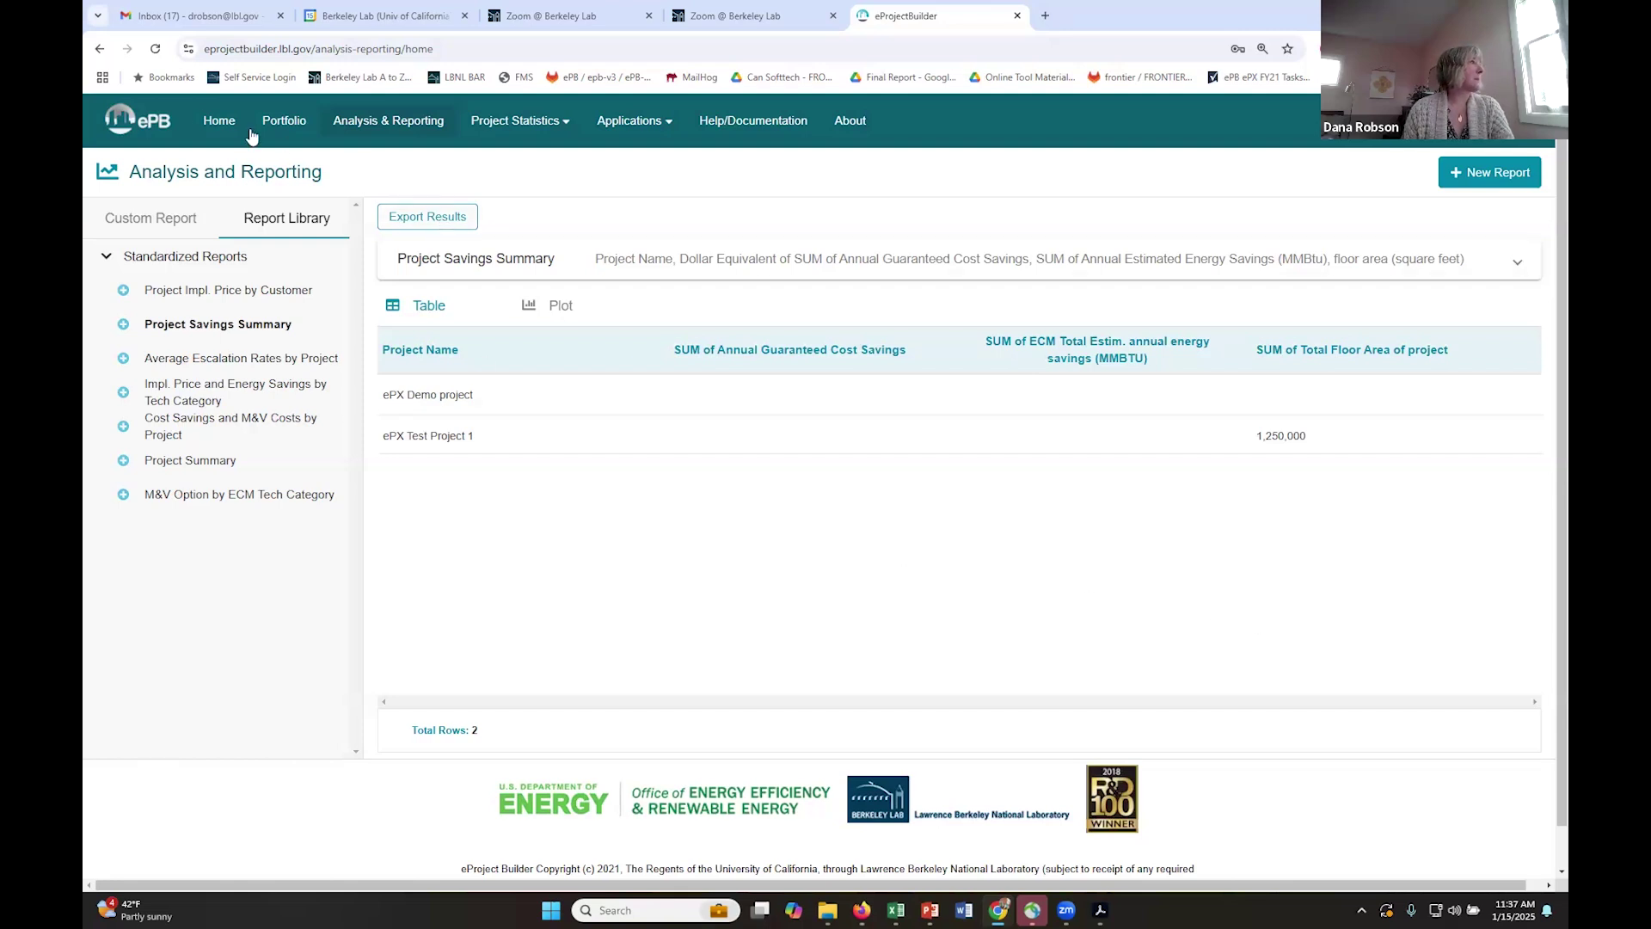
pyautogui.click(282, 121)
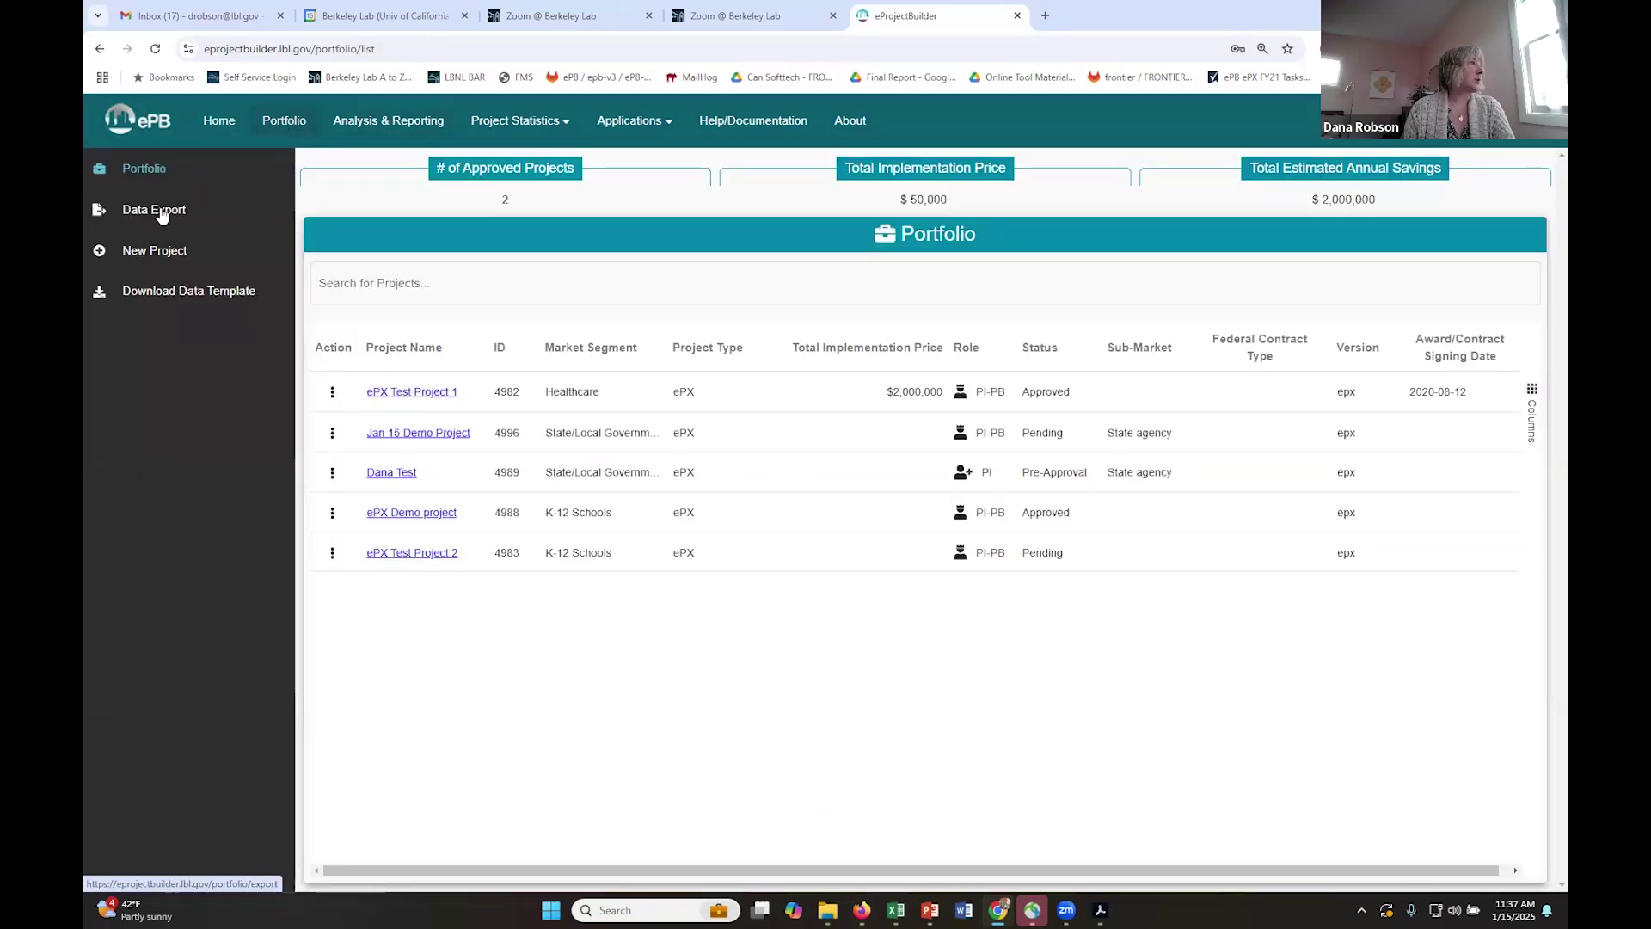
# - Open Data Export and select approved projects 4982 and 4988, including ePX Demo
pyautogui.click(160, 213)
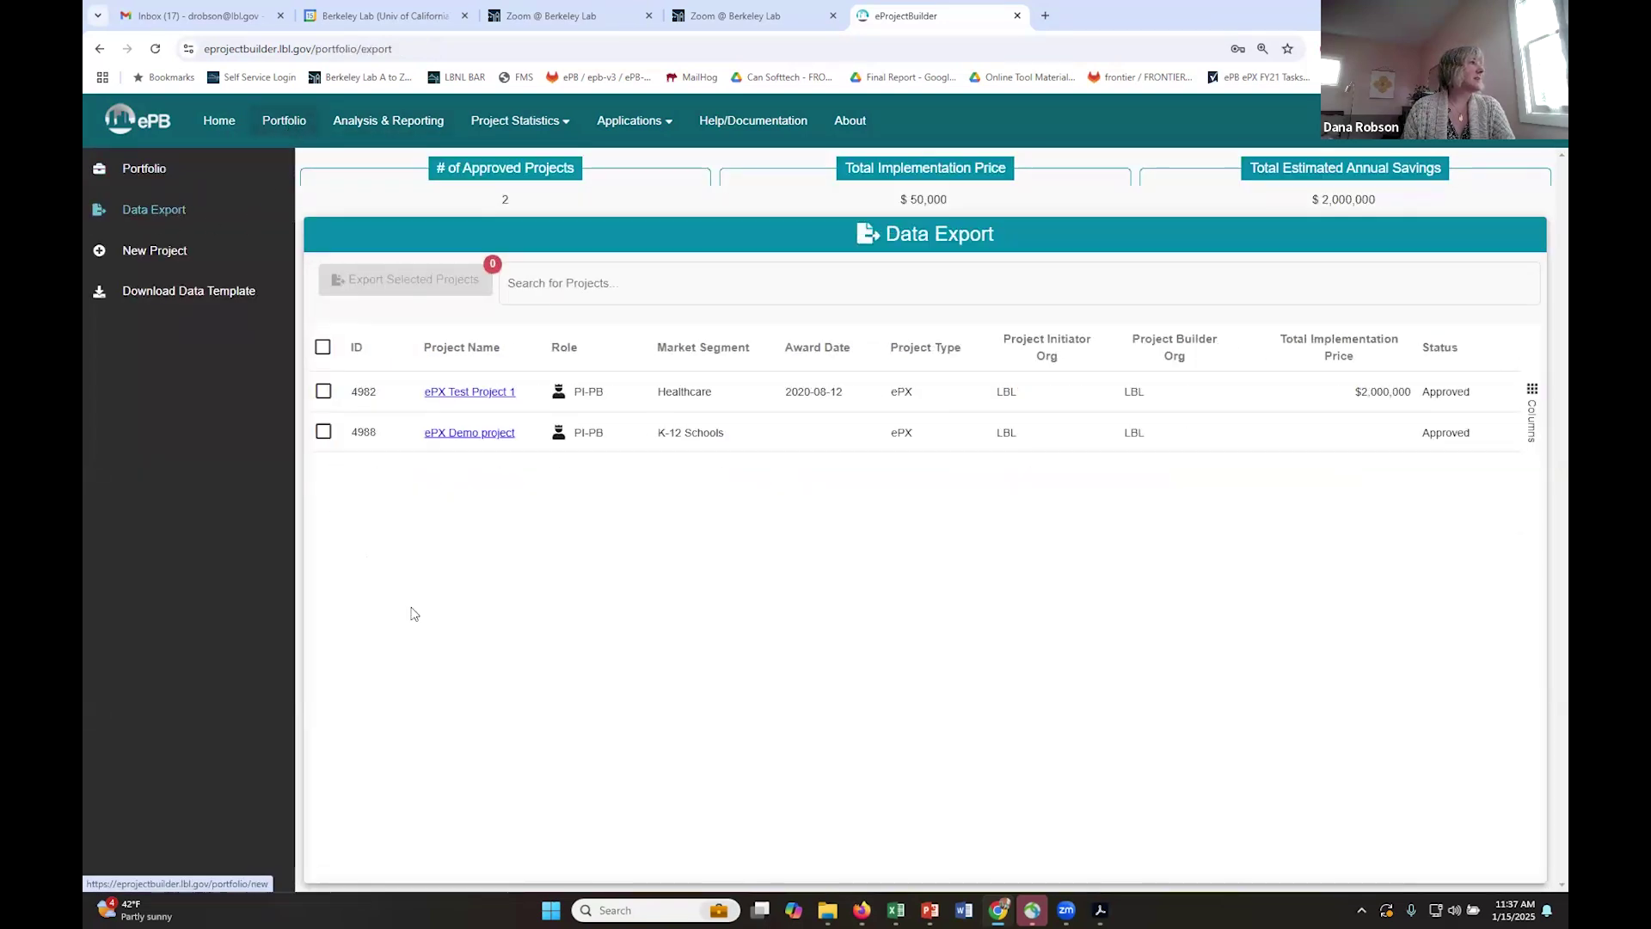
pyautogui.click(324, 391)
pyautogui.click(324, 432)
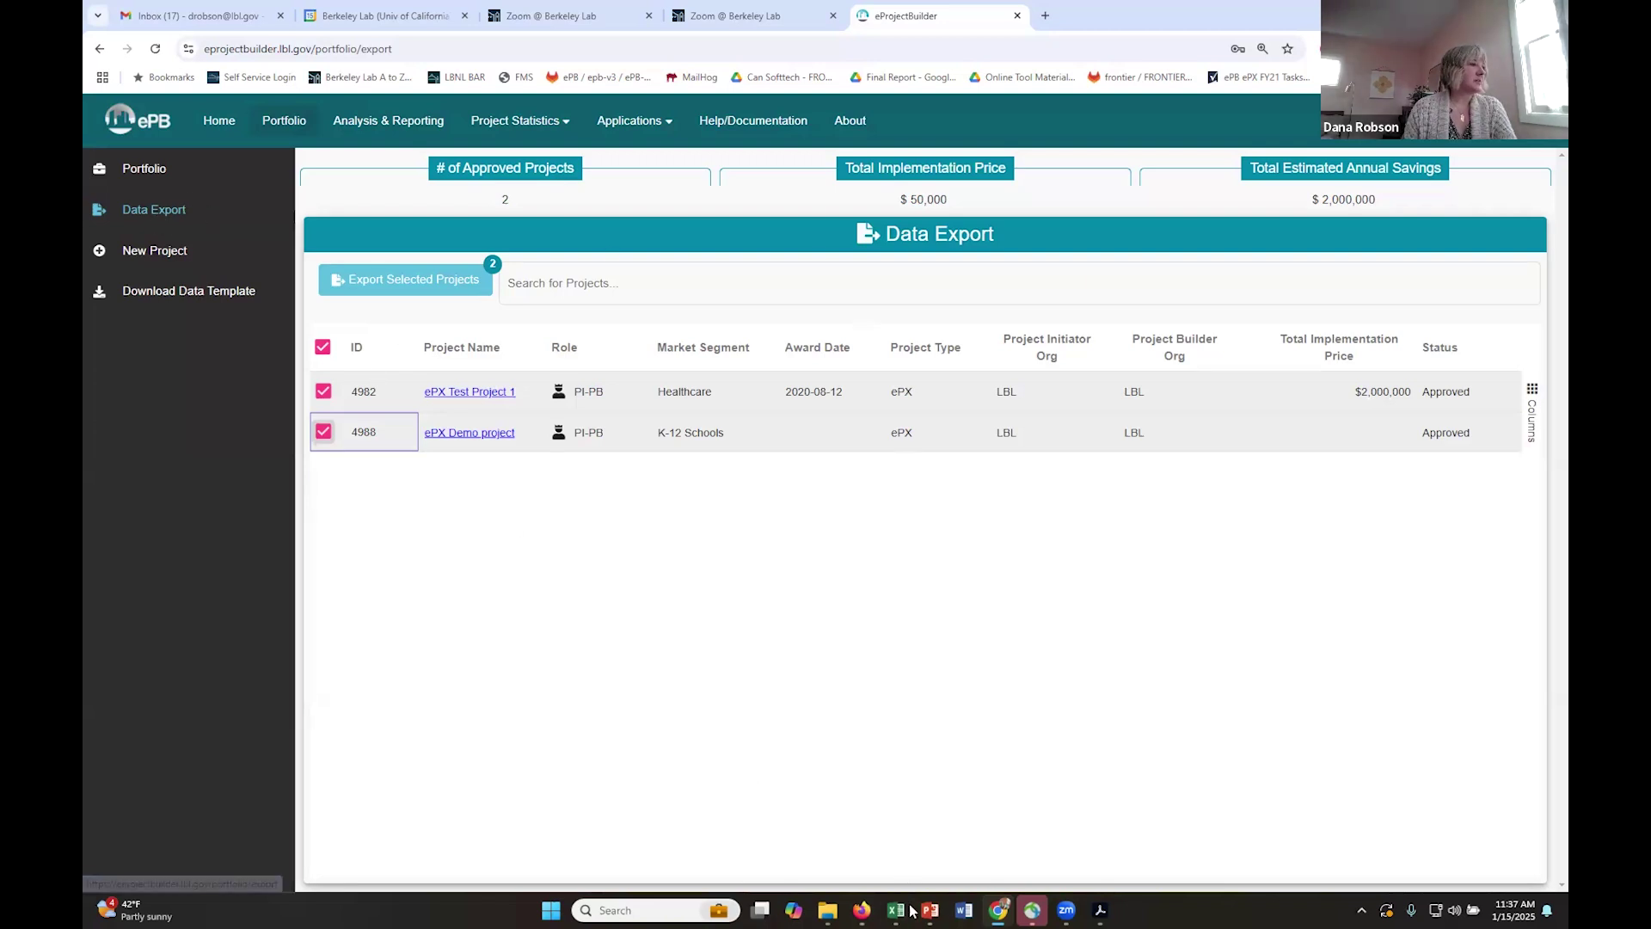
# - Return to the PowerPoint training deck and present slide 4, 'eProject eXpress', full-screen
pyautogui.click(927, 910)
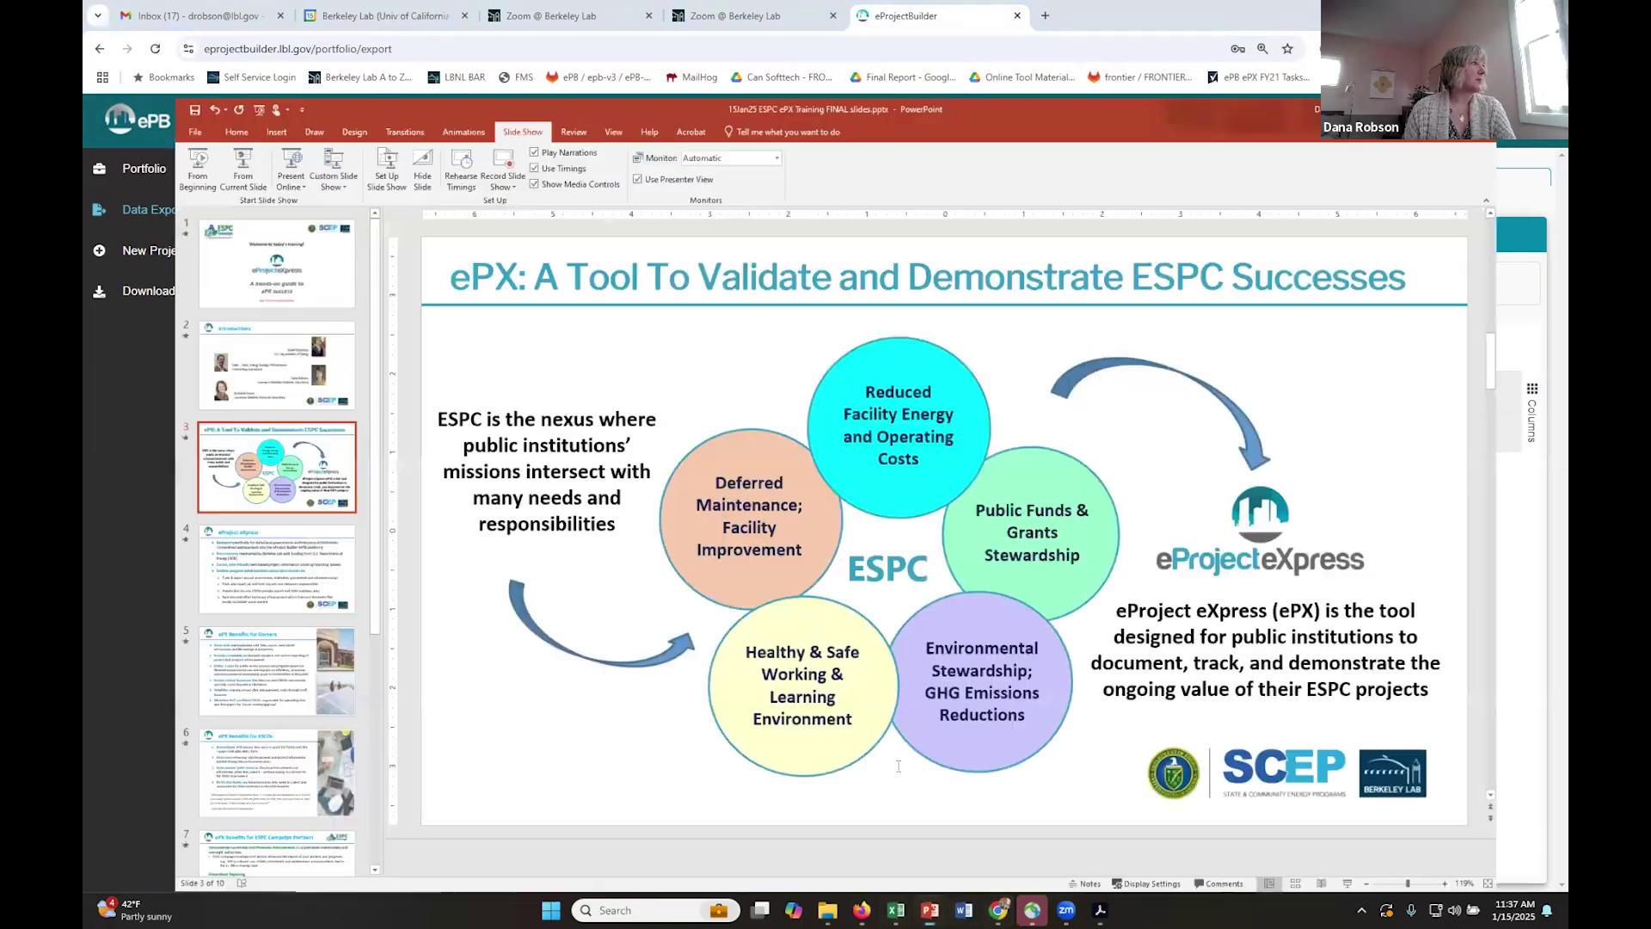
pyautogui.click(206, 508)
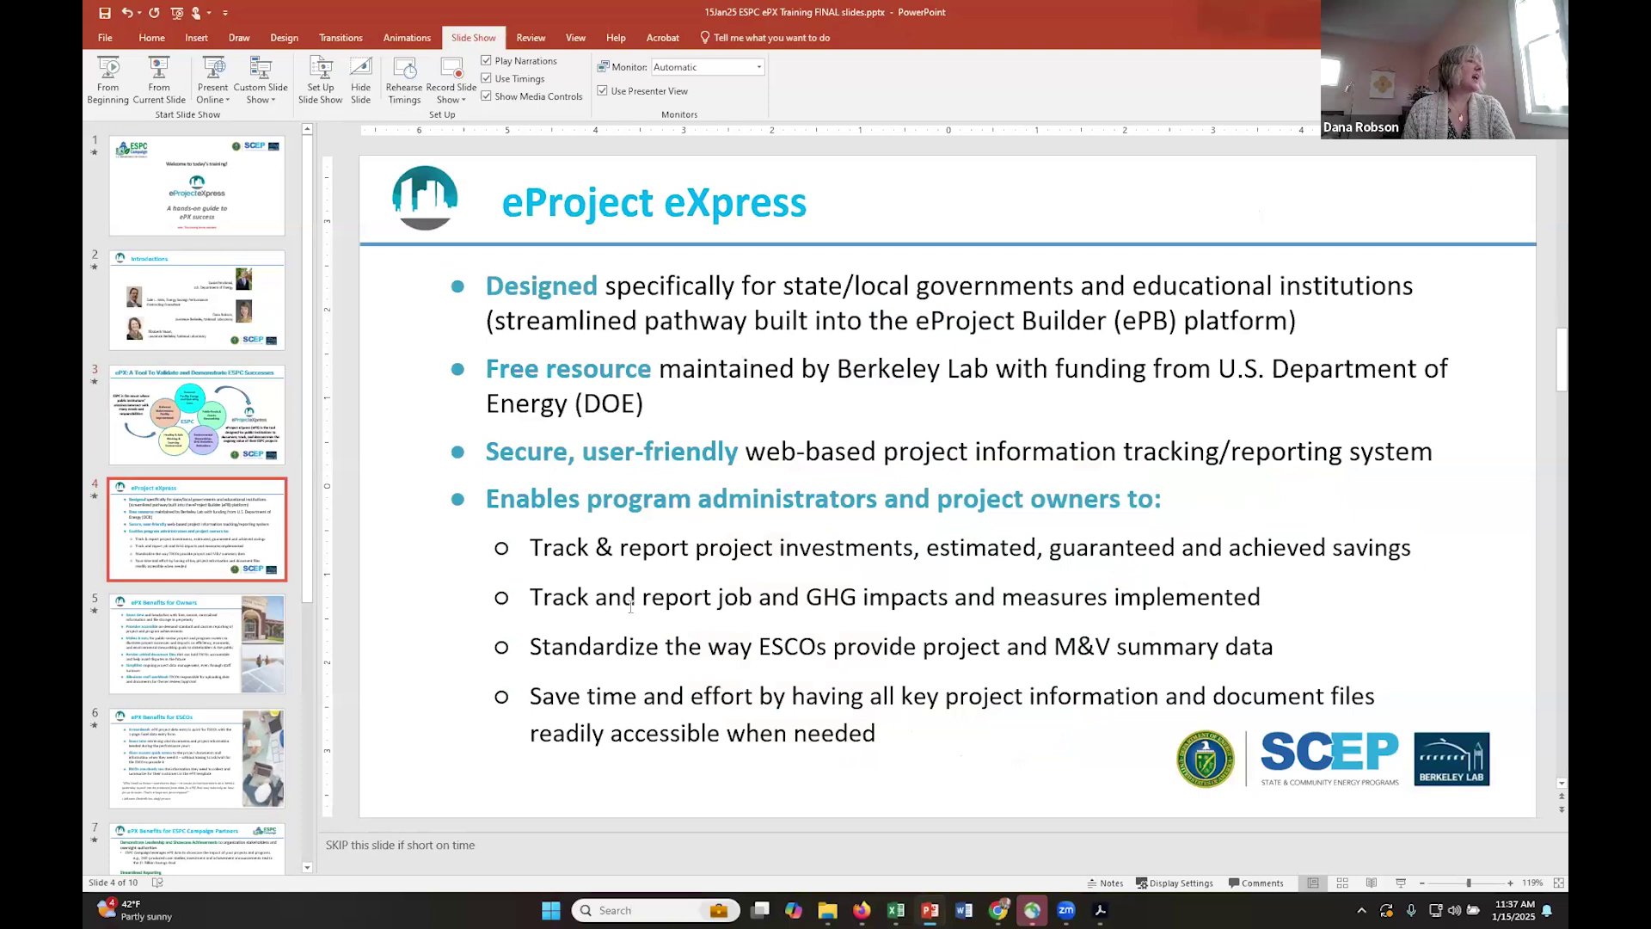
pyautogui.click(159, 76)
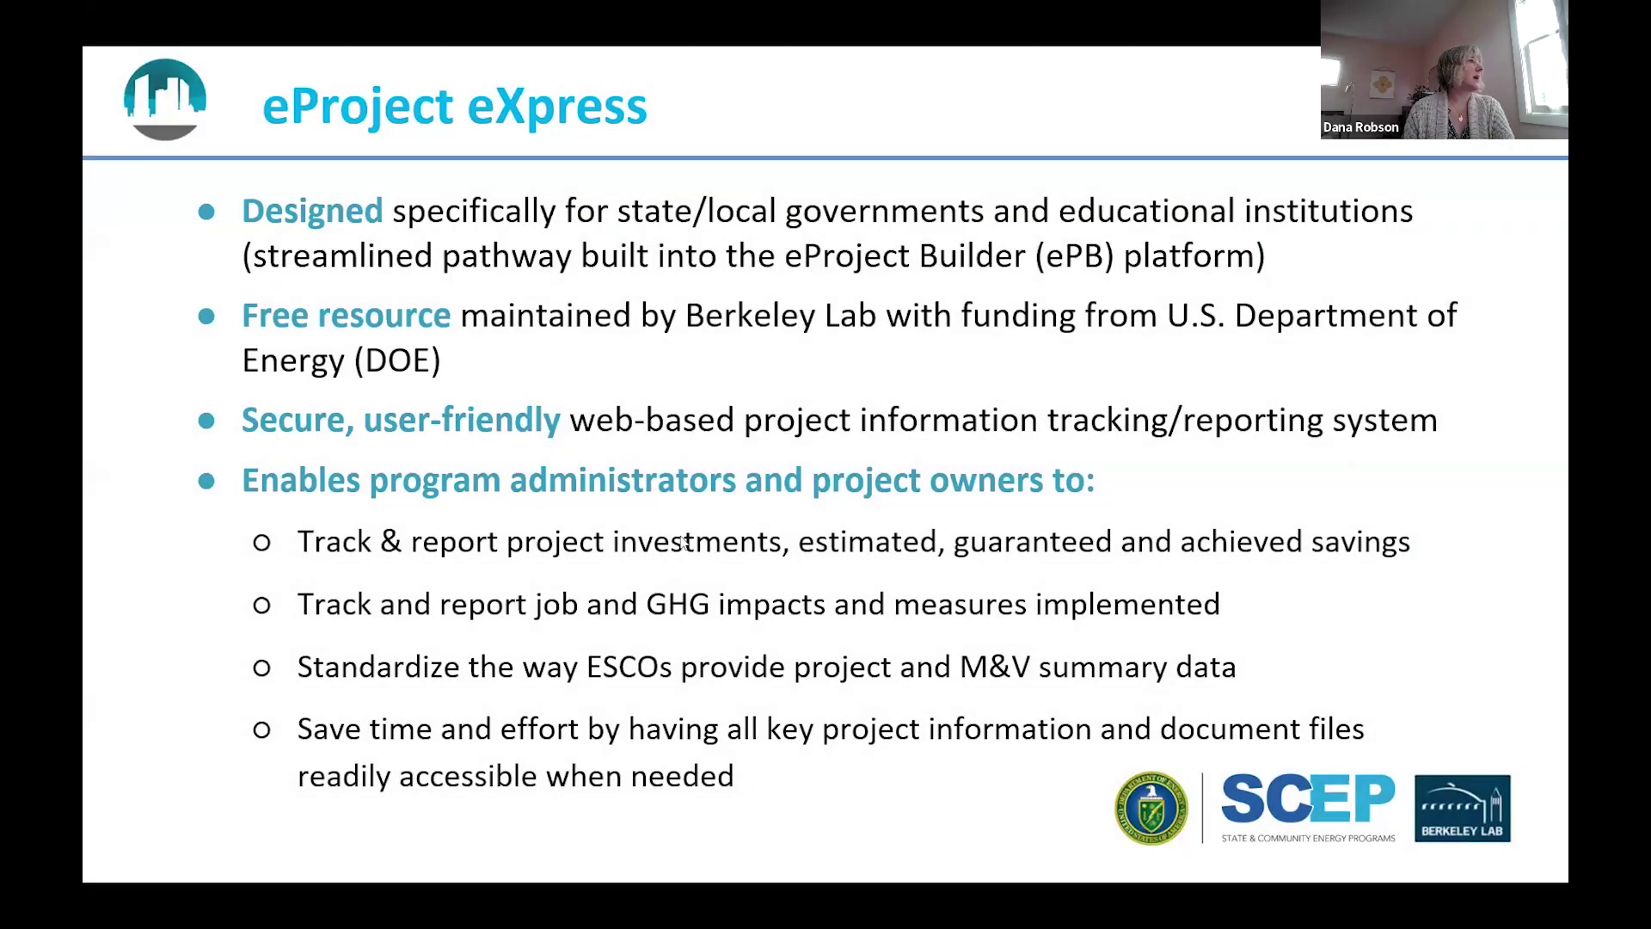